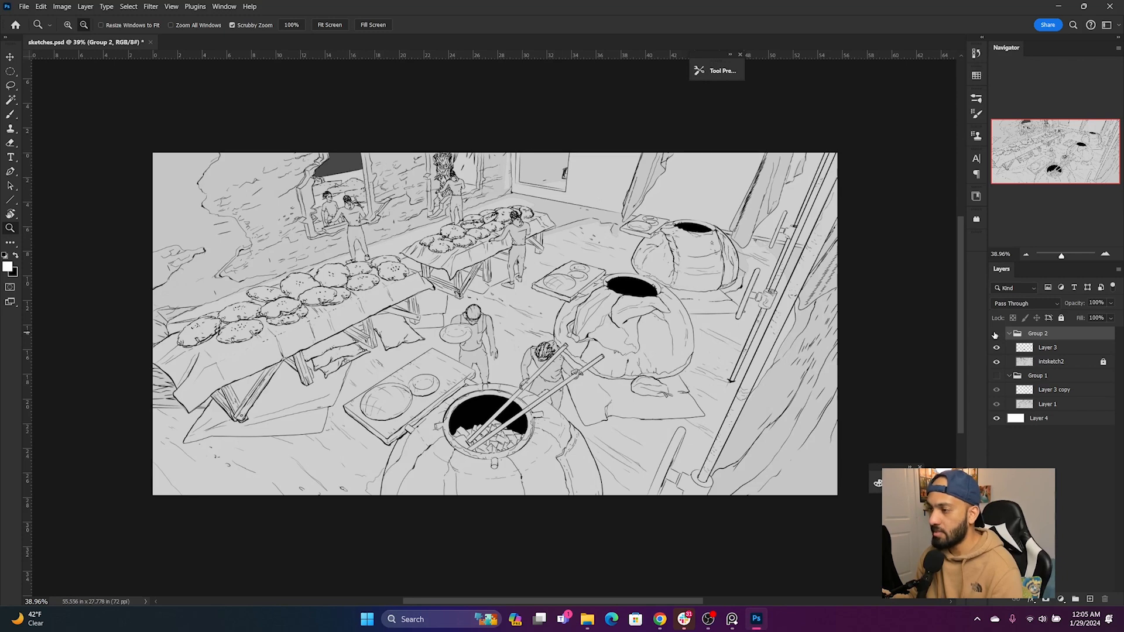
Switch the displayed sketch from Group 2 to Group 1, check it without Layer 3 copy, and inspect the complete drawing
click(996, 375)
click(996, 390)
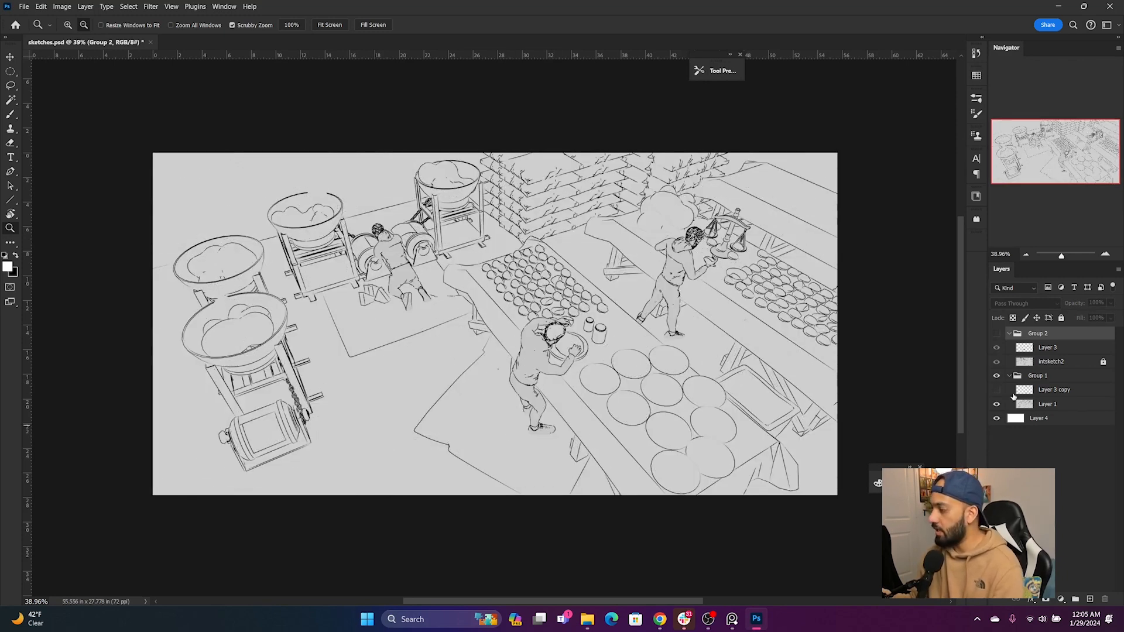
click(997, 390)
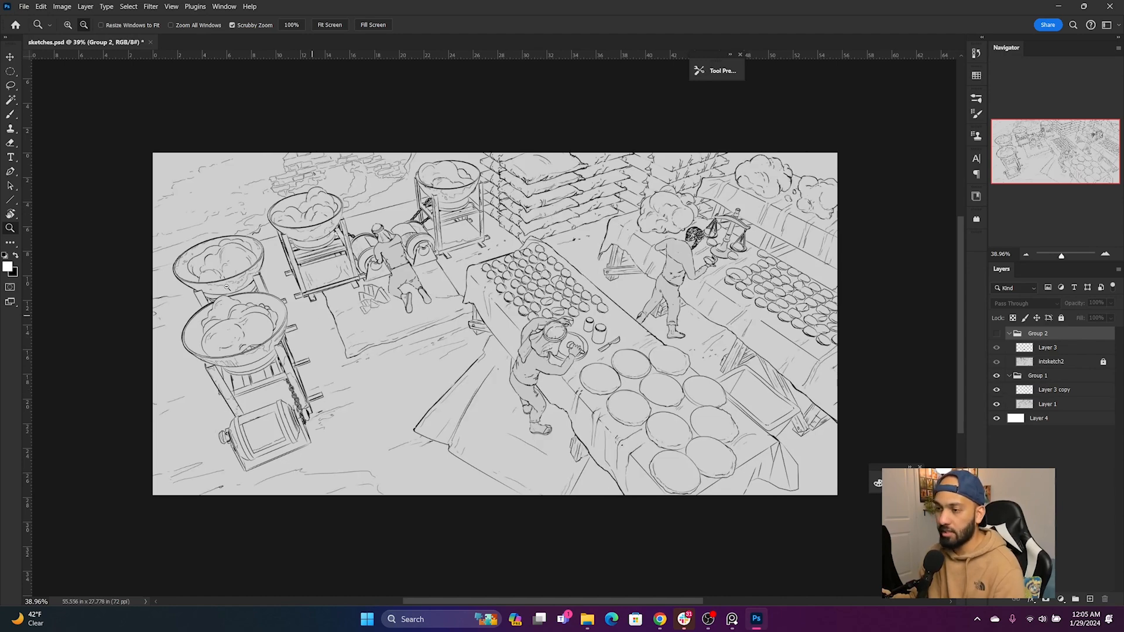
drag(304, 271, 312, 270)
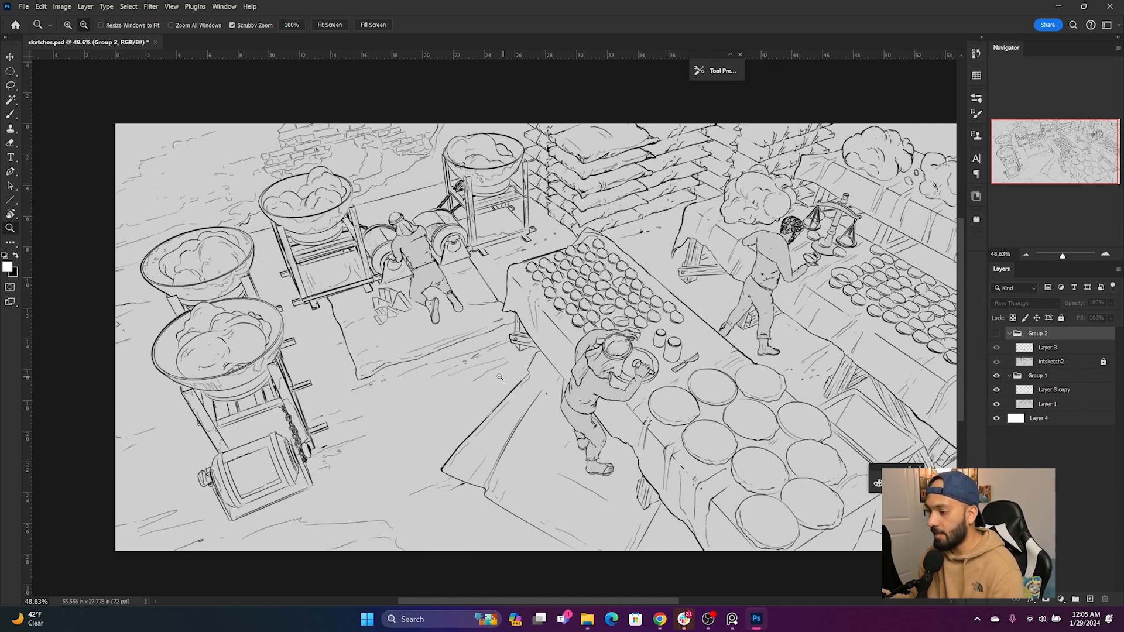
drag(500, 377, 368, 385)
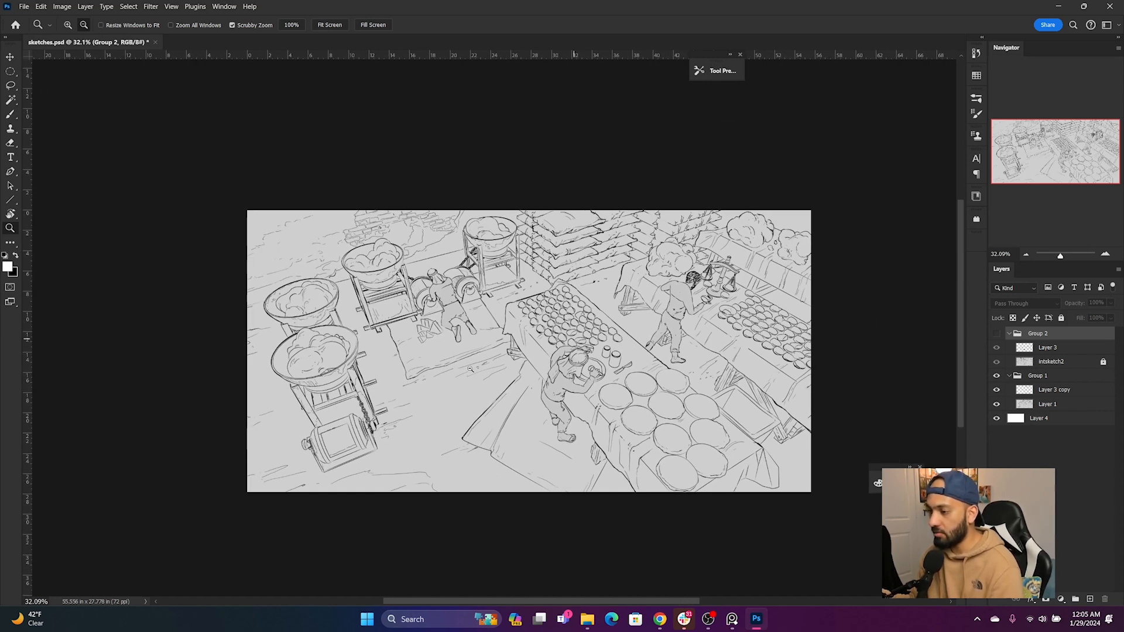
mouse_move(539, 403)
mouse_down()
mouse_move(620, 402)
mouse_move(541, 399)
mouse_up()
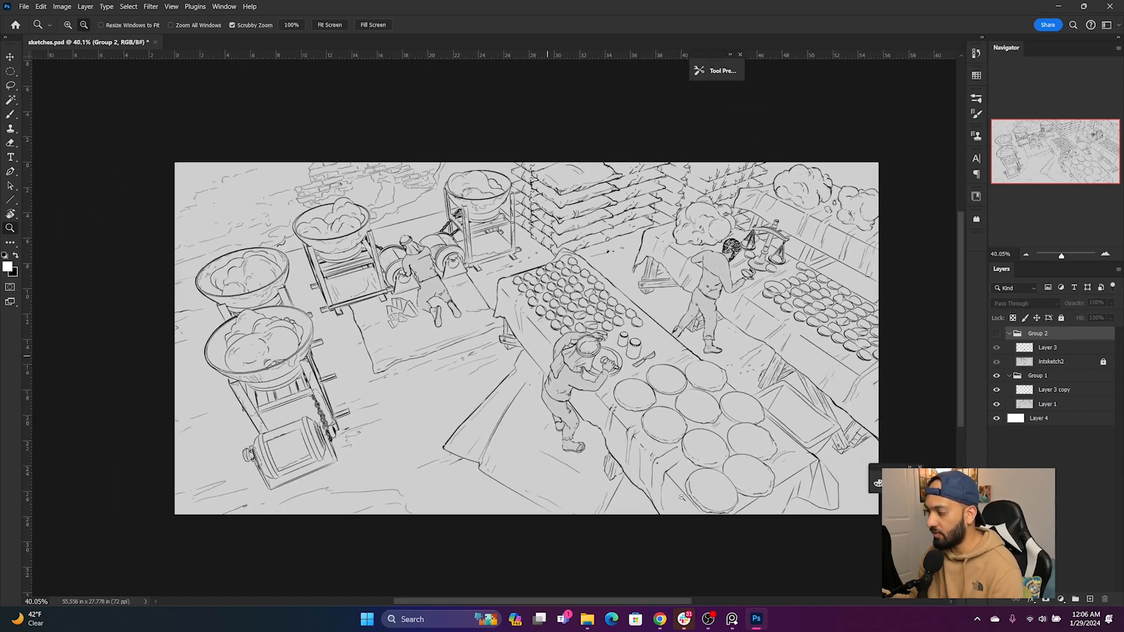
Compare Group 1's rough base sketch with its detailed linework by repeatedly hiding and showing Layer 3 copy
click(996, 390)
click(996, 390)
click(997, 390)
click(997, 389)
click(996, 390)
click(996, 390)
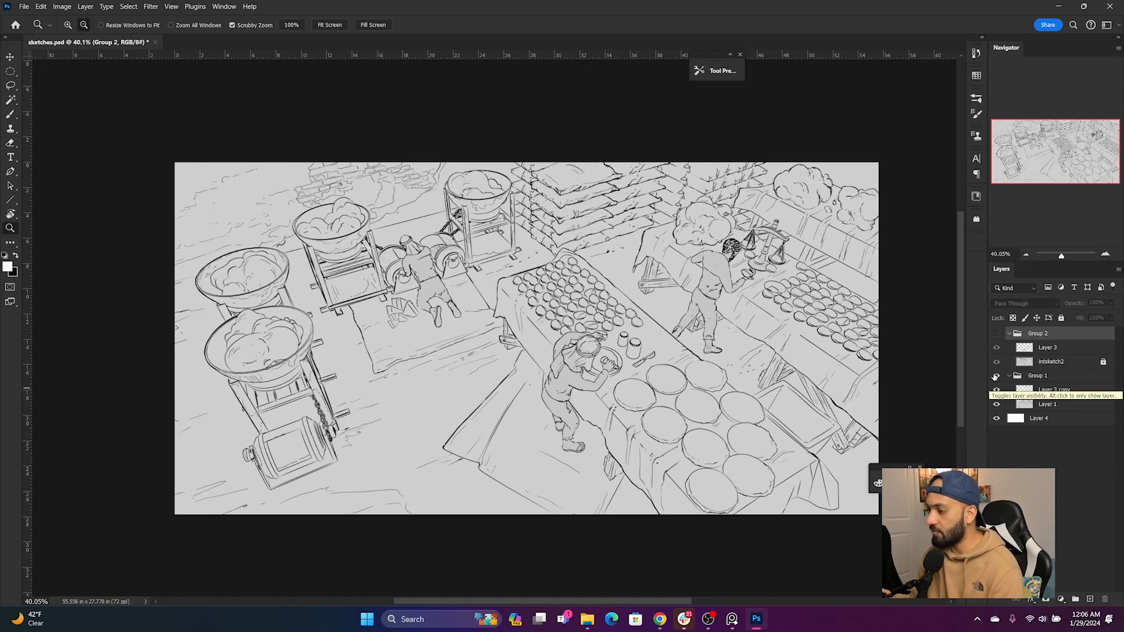
Display Group 2 instead of Group 1, compare it with Layer 3 hidden and shown, and examine the bakery oven scene
click(995, 376)
click(996, 333)
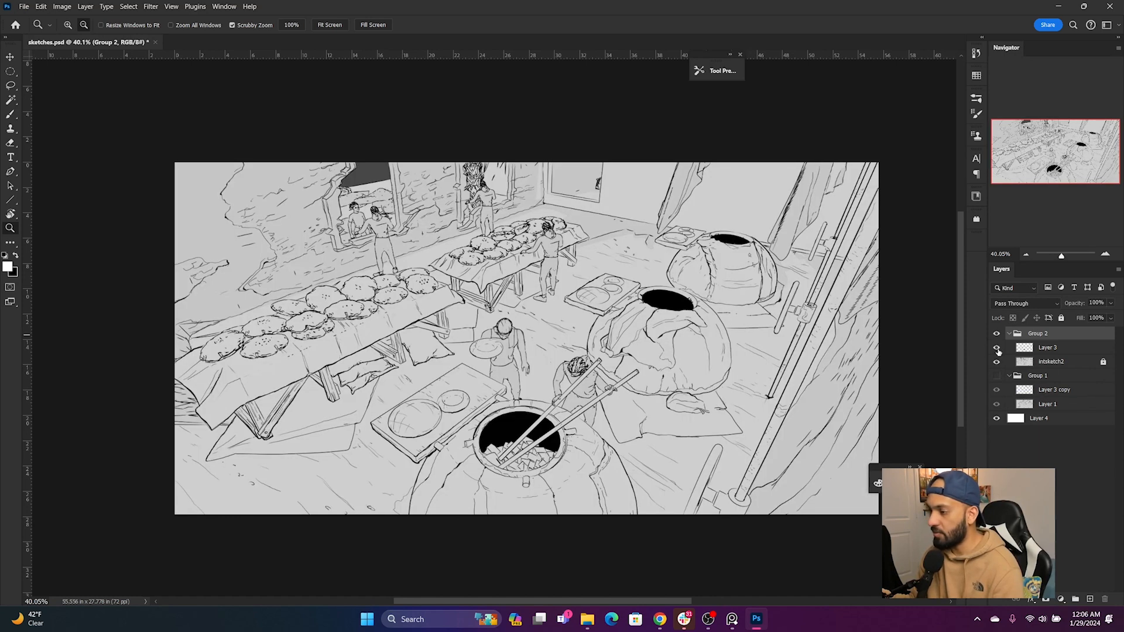
click(997, 348)
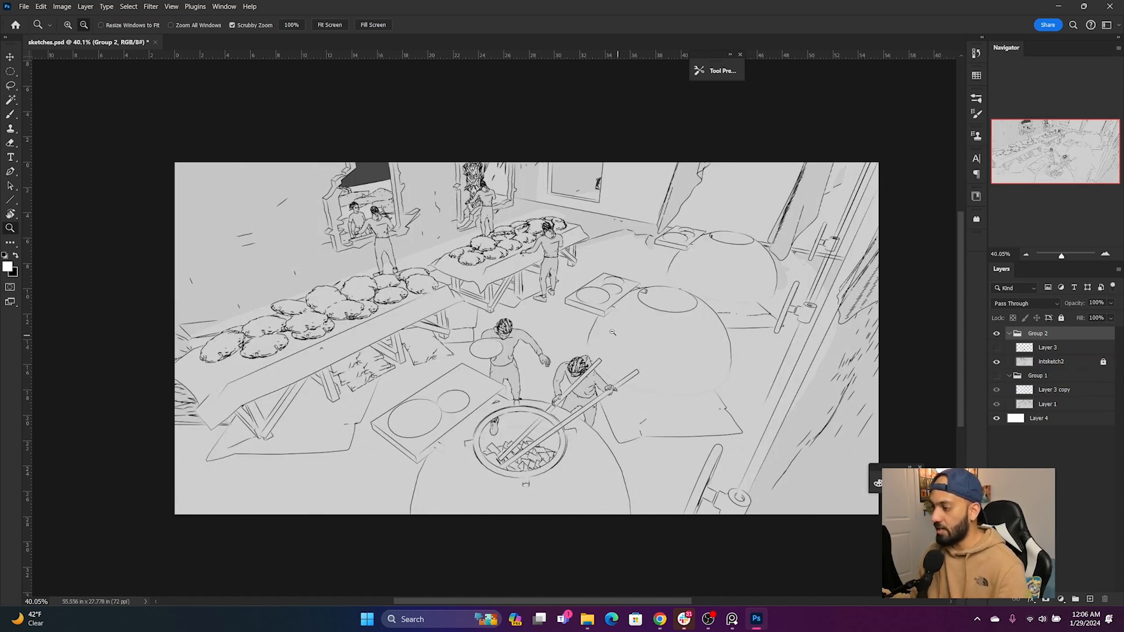
click(996, 348)
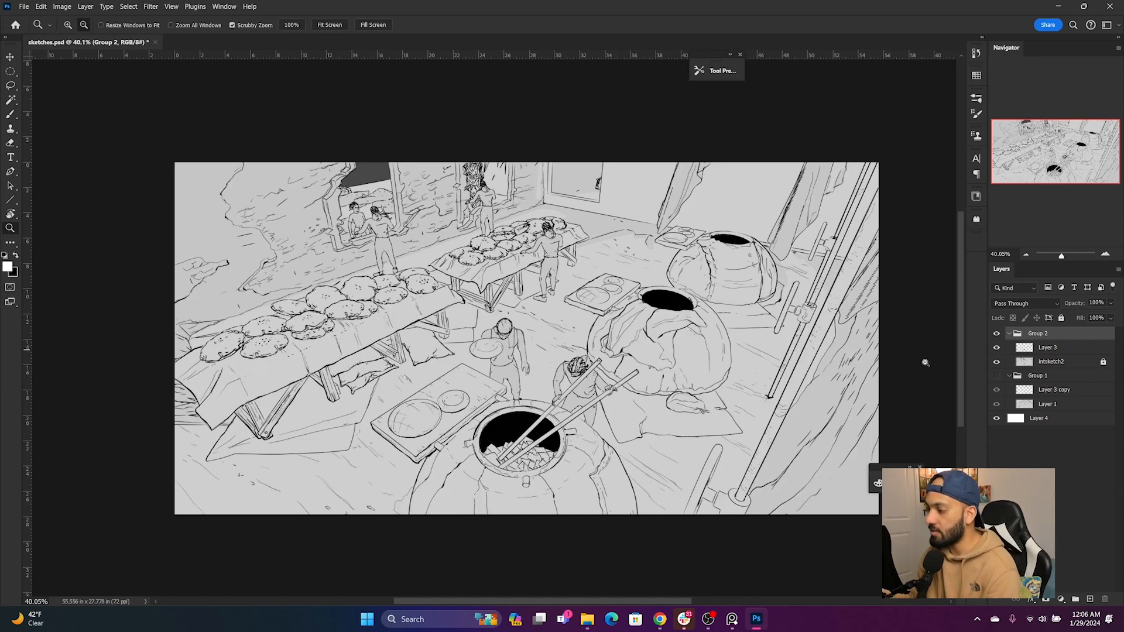
drag(623, 359, 672, 314)
drag(509, 399, 553, 472)
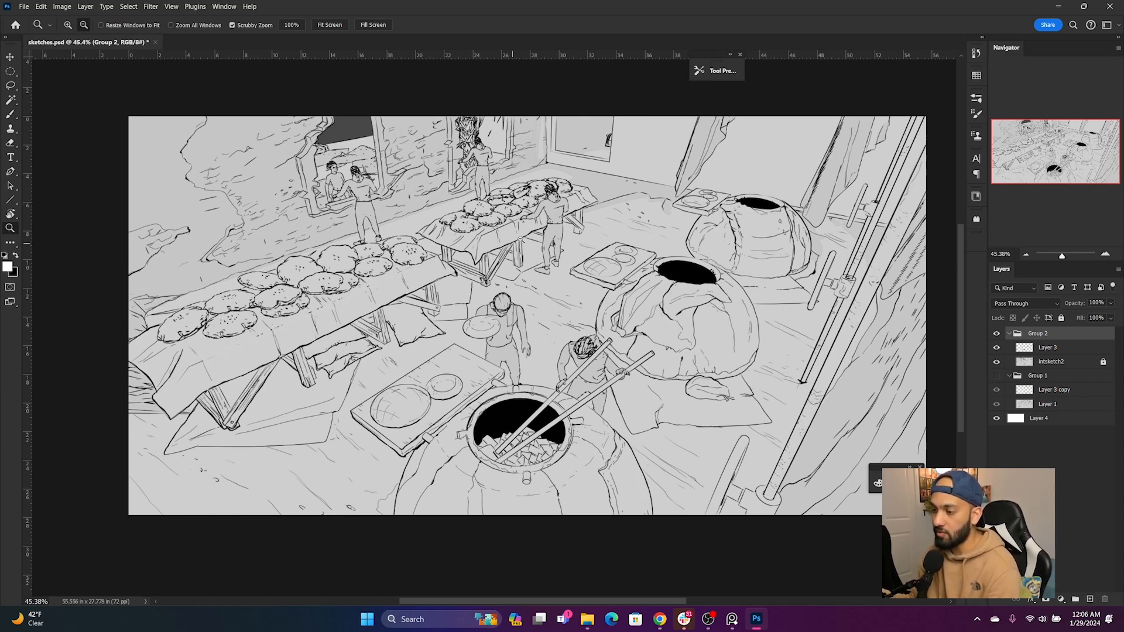
drag(474, 385, 427, 325)
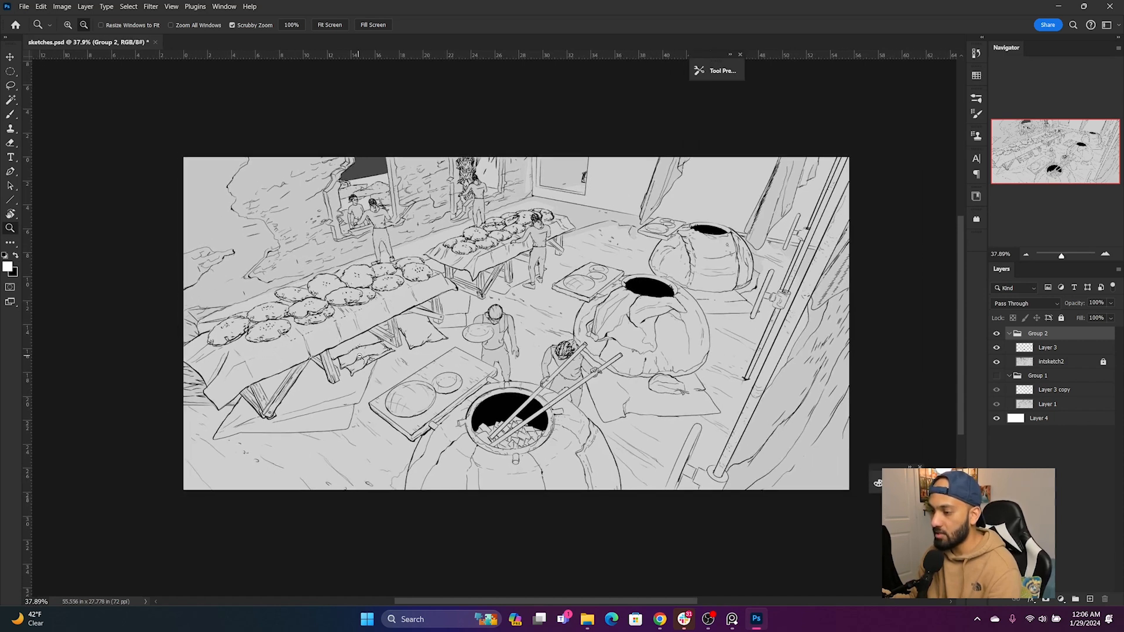
drag(526, 277, 580, 274)
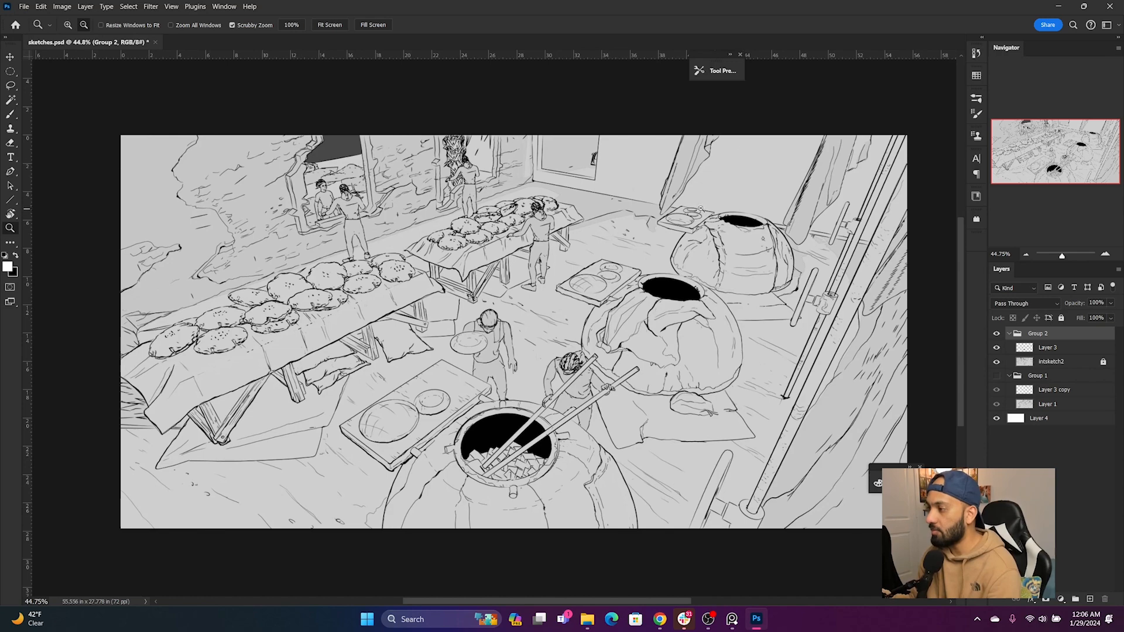
mouse_move(671, 252)
mouse_down()
mouse_move(641, 247)
mouse_move(666, 249)
mouse_up()
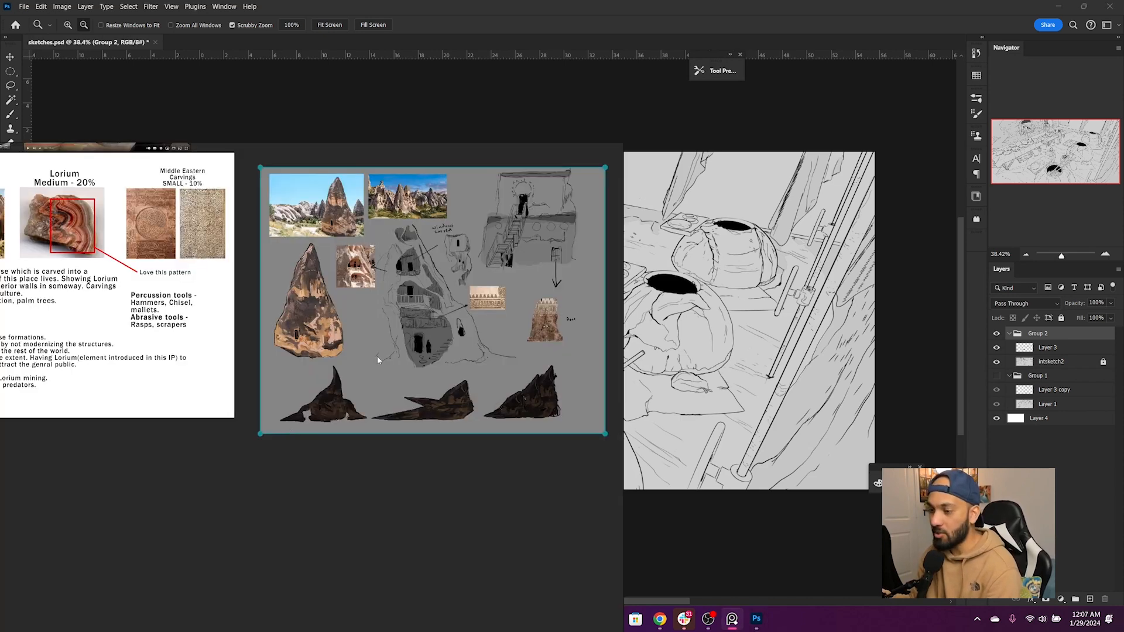
Examine the rock formation photos, the painted rock study and the carved dwelling sketches on the reference board
middle_drag(377, 356, 357, 413)
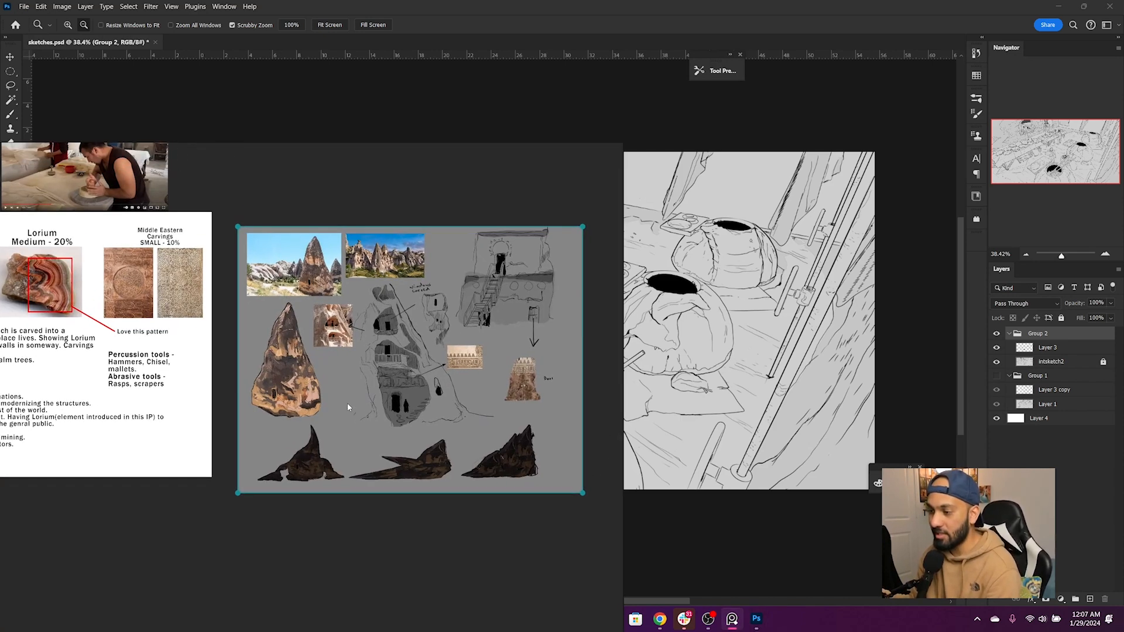
scroll(349, 427, up, 3)
scroll(302, 429, up, 3)
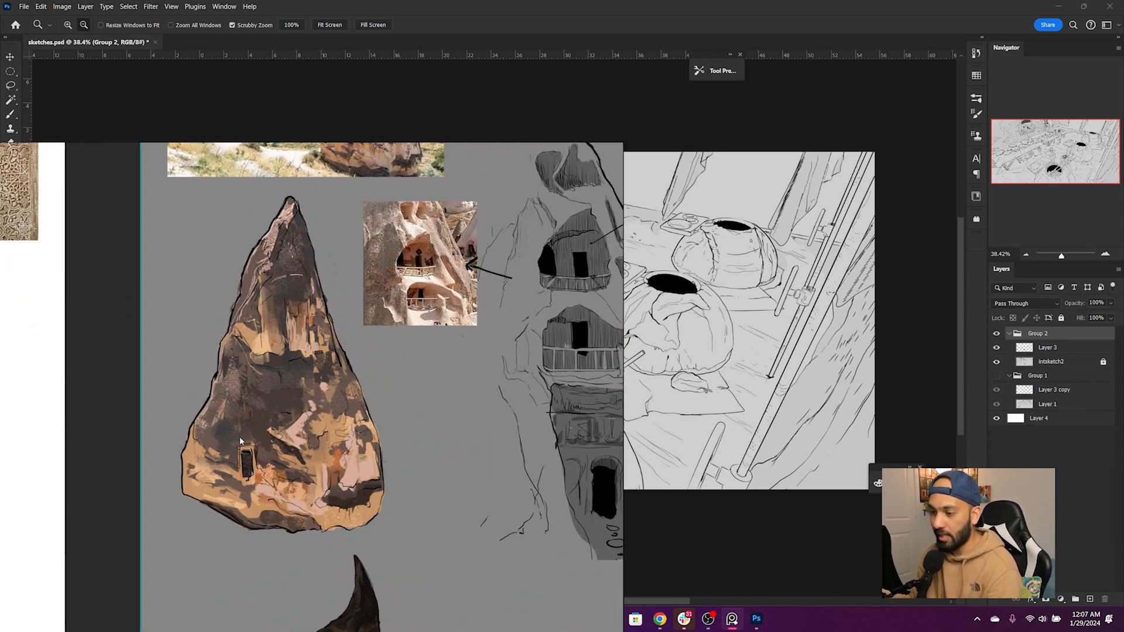
scroll(296, 332, down, 5)
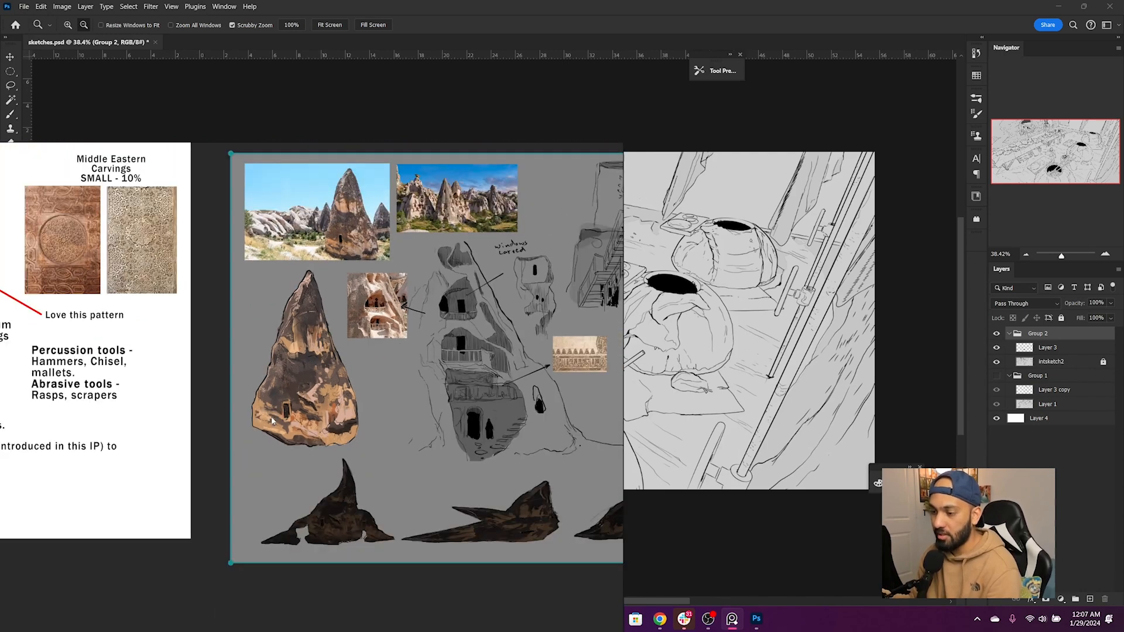
scroll(271, 421, up, 2)
middle_drag(369, 173, 349, 314)
scroll(349, 314, up, 6)
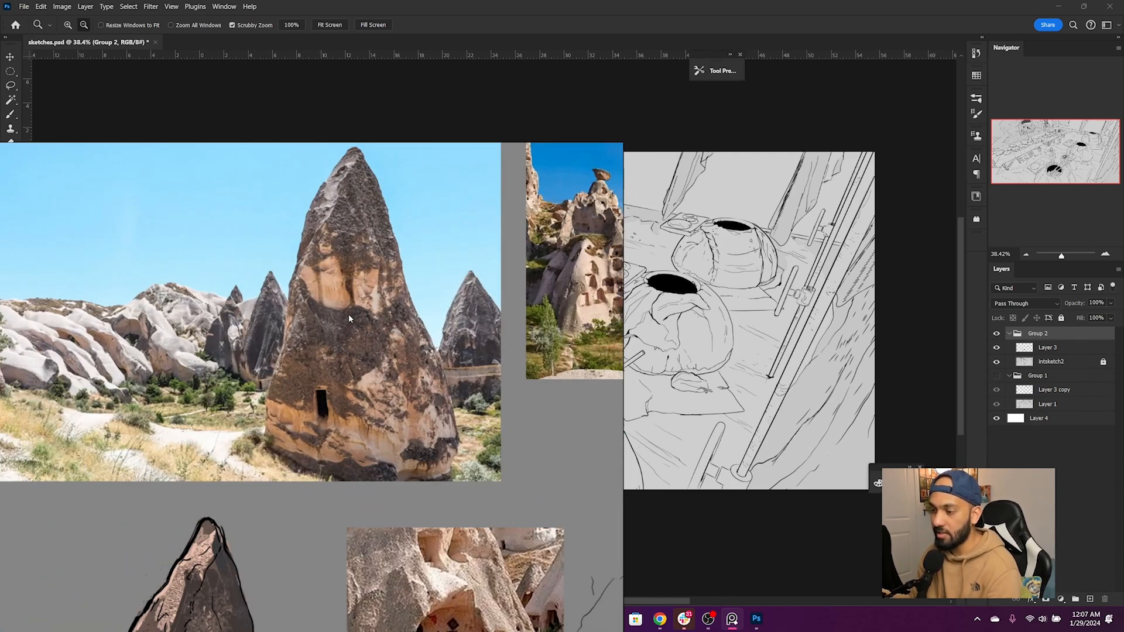
middle_drag(339, 356, 360, 285)
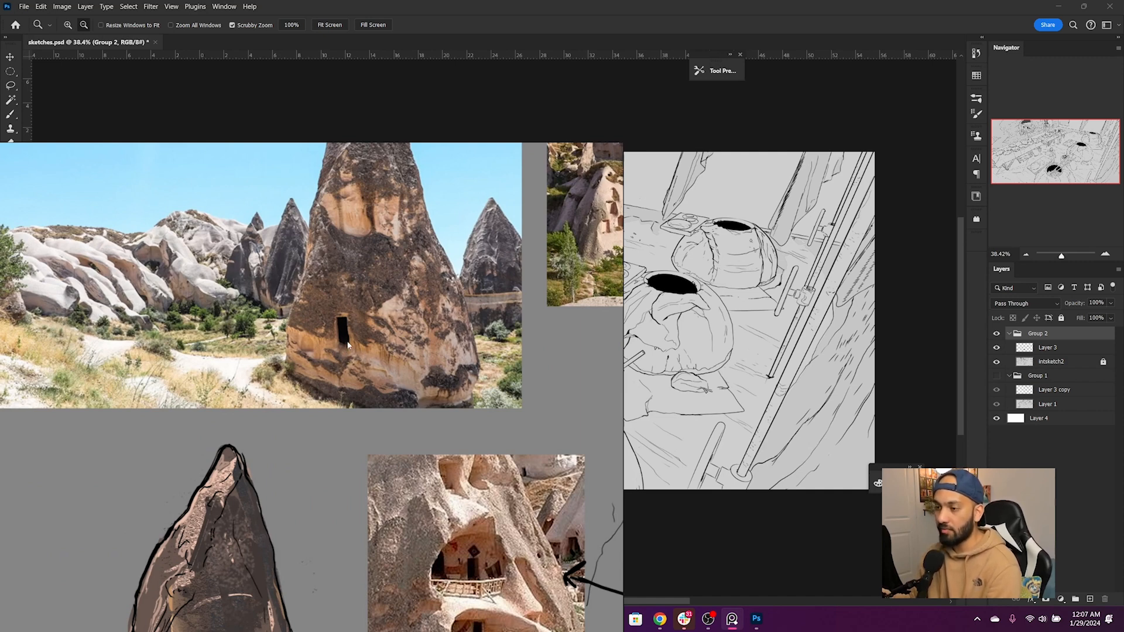
scroll(344, 346, down, 6)
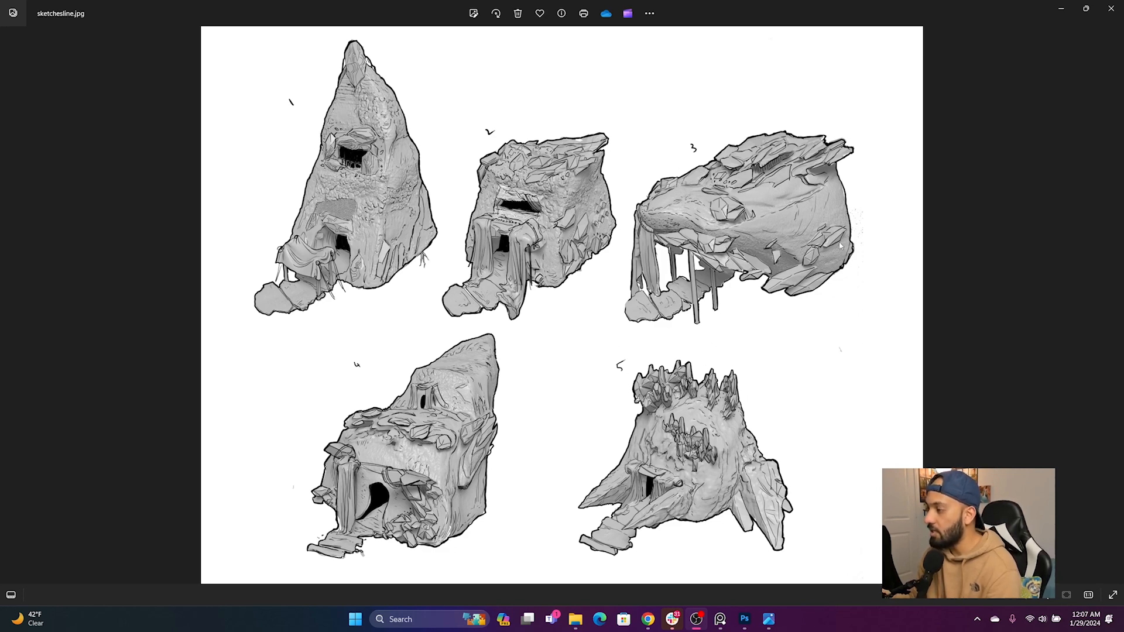
Close the sketchesline.jpg image and minimize the DV-prop folder window
click(1111, 11)
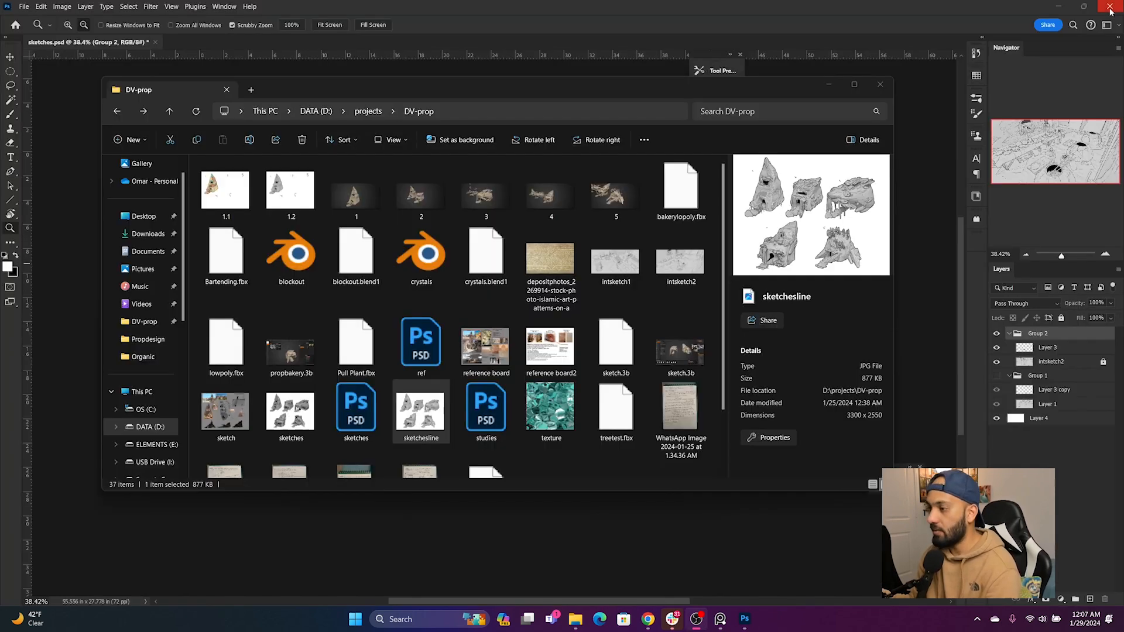
click(820, 87)
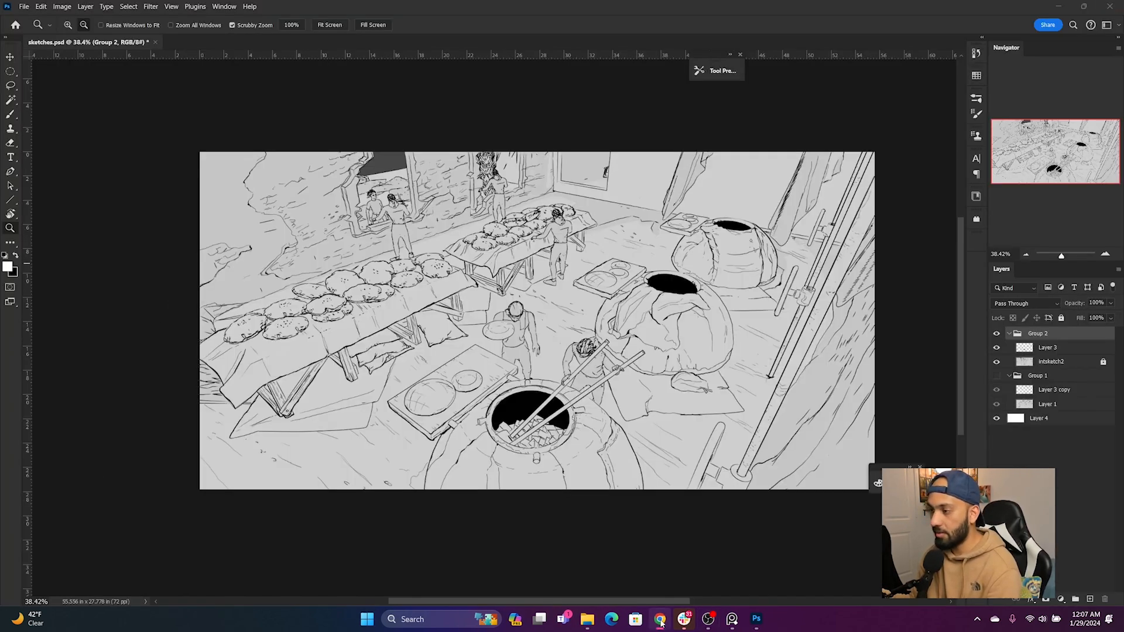
Switch to the 3DCoat Materials scans page in Chrome and look through the ground materials
click(667, 621)
scroll(711, 361, up, 3)
scroll(710, 361, up, 20)
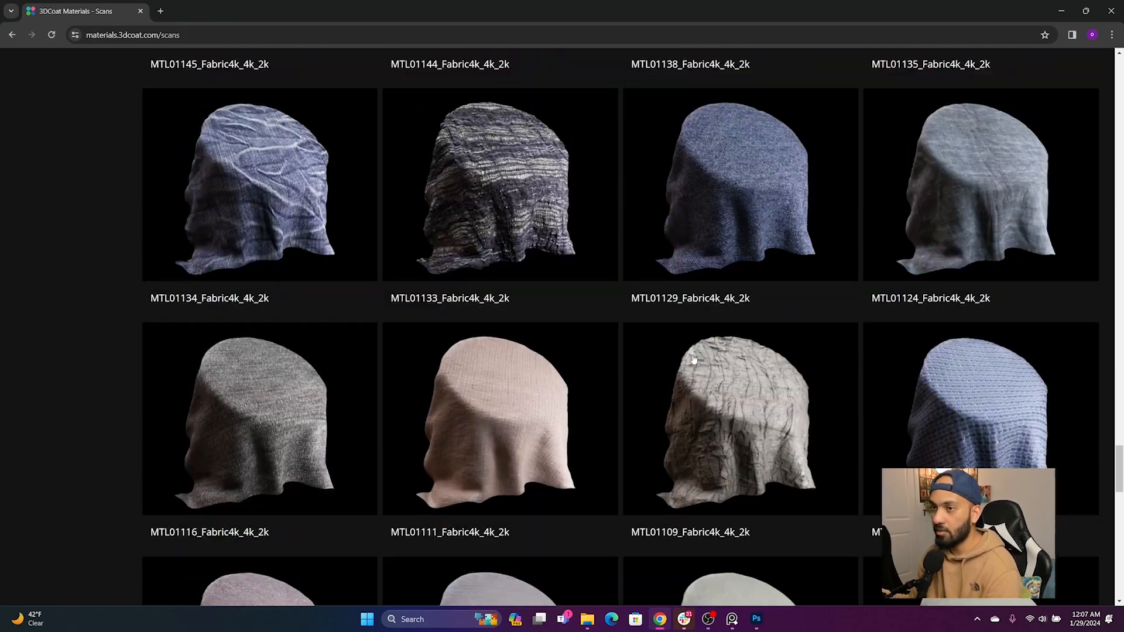
scroll(819, 197, up, 20)
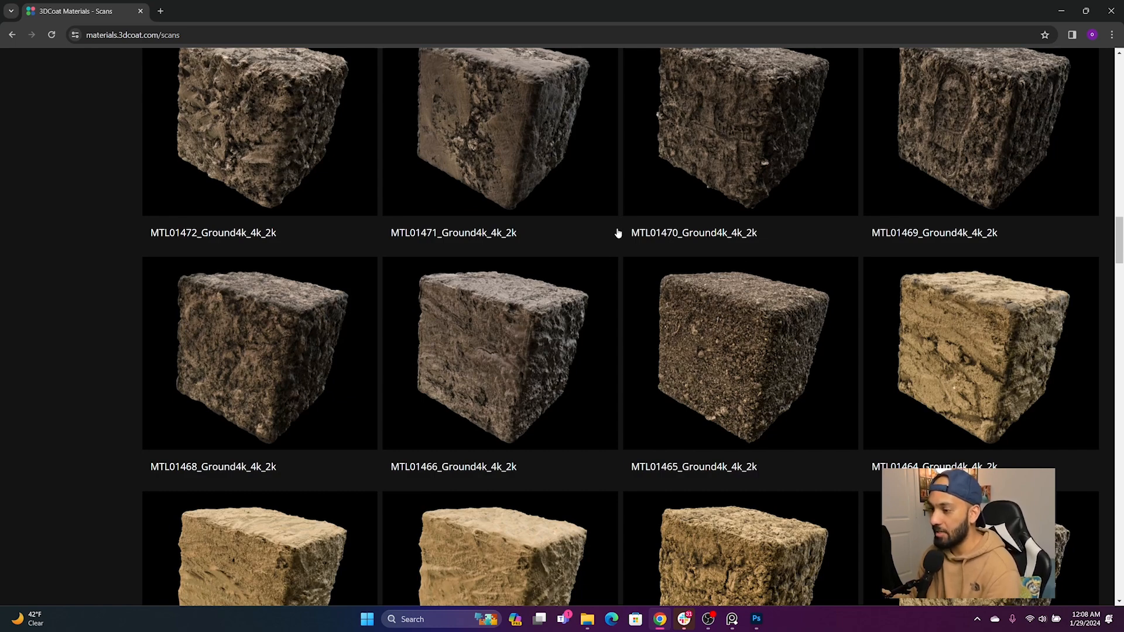
scroll(635, 300, up, 3)
scroll(635, 300, down, 6)
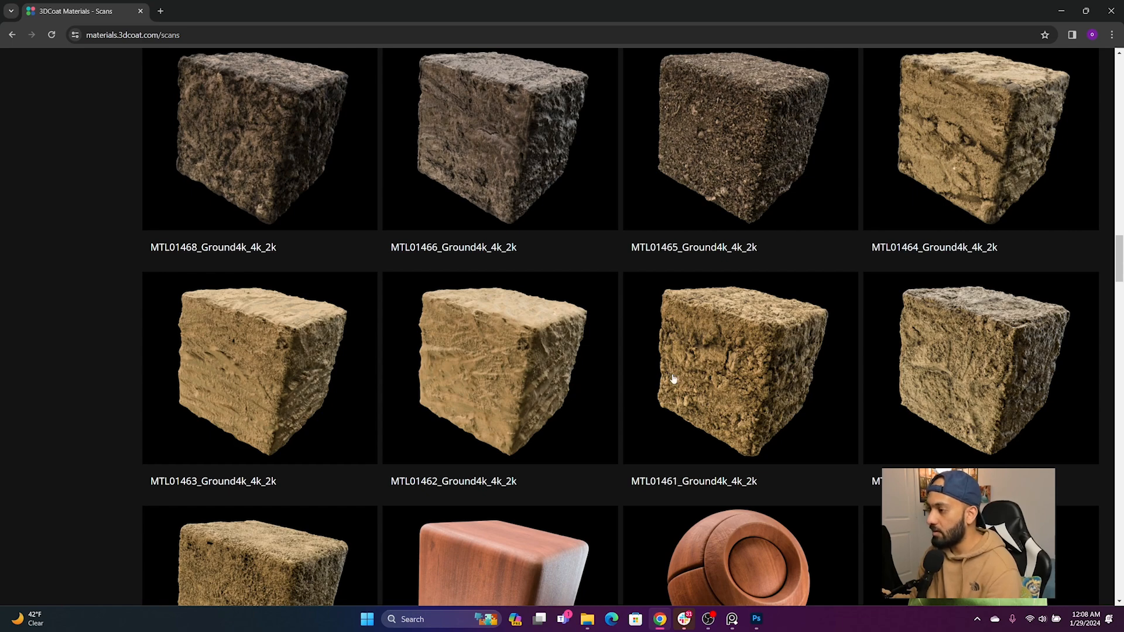
scroll(491, 400, up, 4)
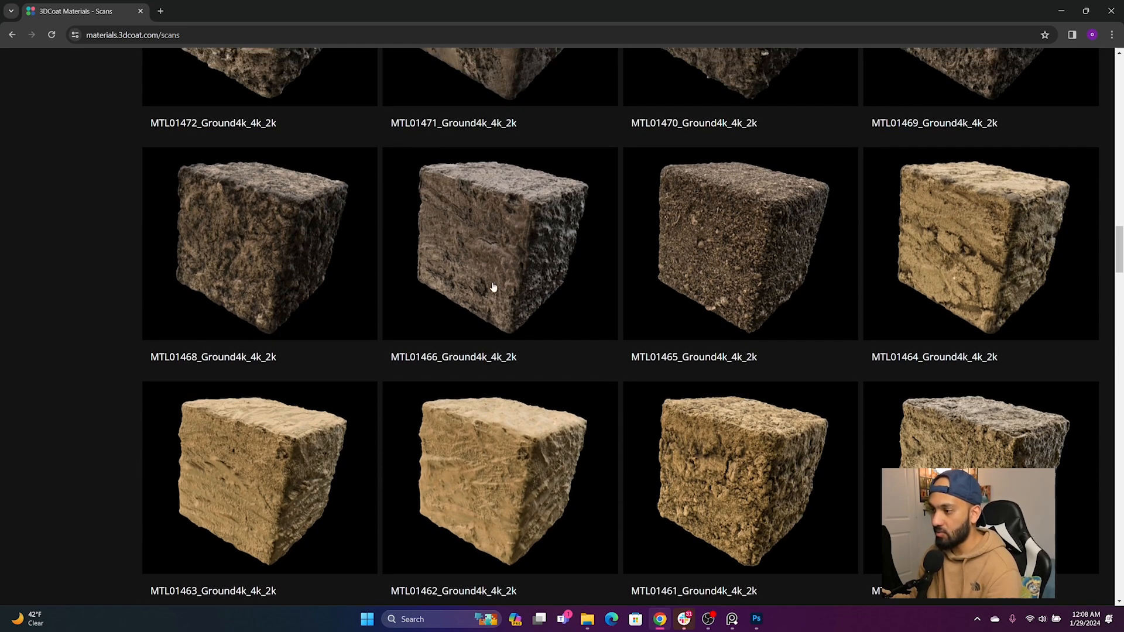
scroll(482, 185, up, 2)
scroll(514, 210, down, 3)
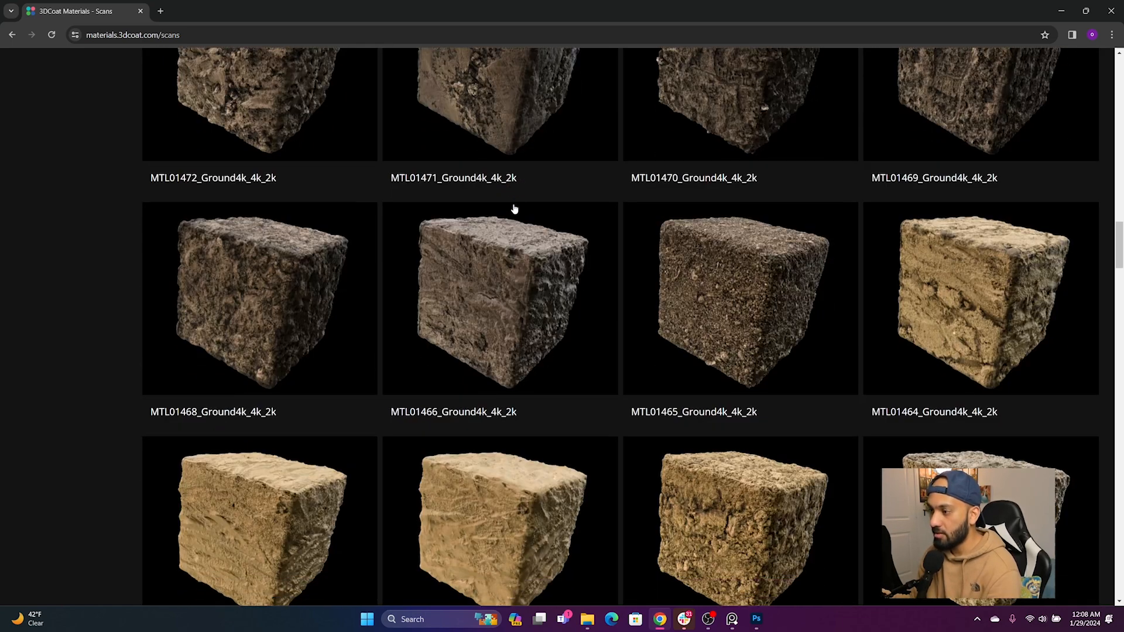
scroll(544, 346, down, 4)
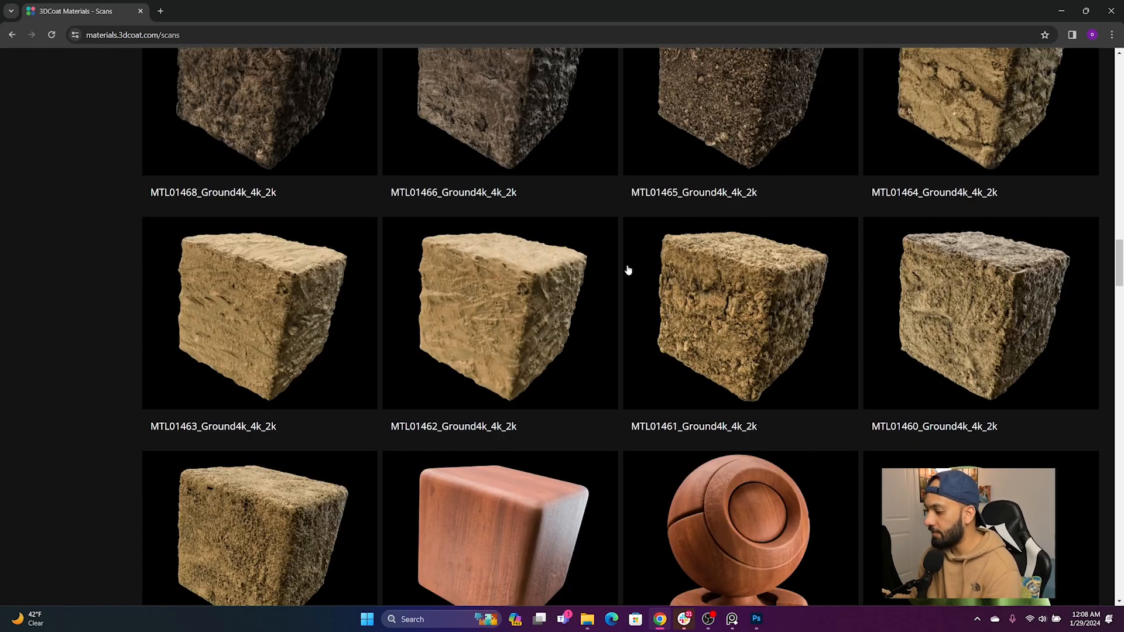
Find the MTL01197_Fabric4k_4k_2k material among the fabric scans and download it, accepting the 3-point deduction
scroll(614, 273, down, 4)
scroll(601, 271, down, 4)
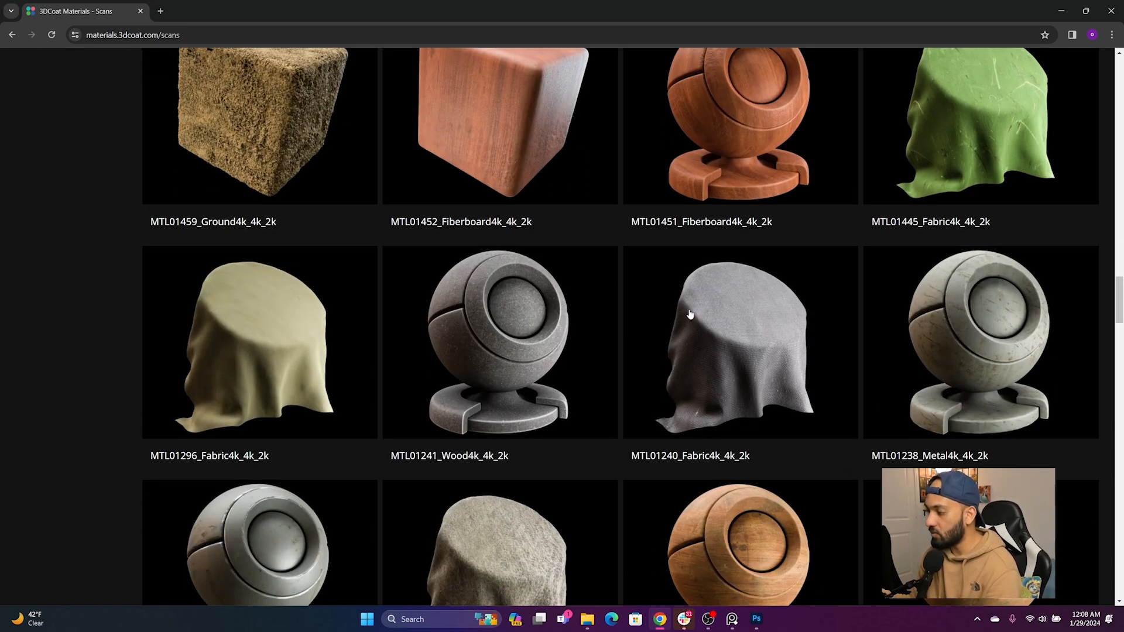
scroll(713, 362, down, 4)
scroll(527, 419, down, 4)
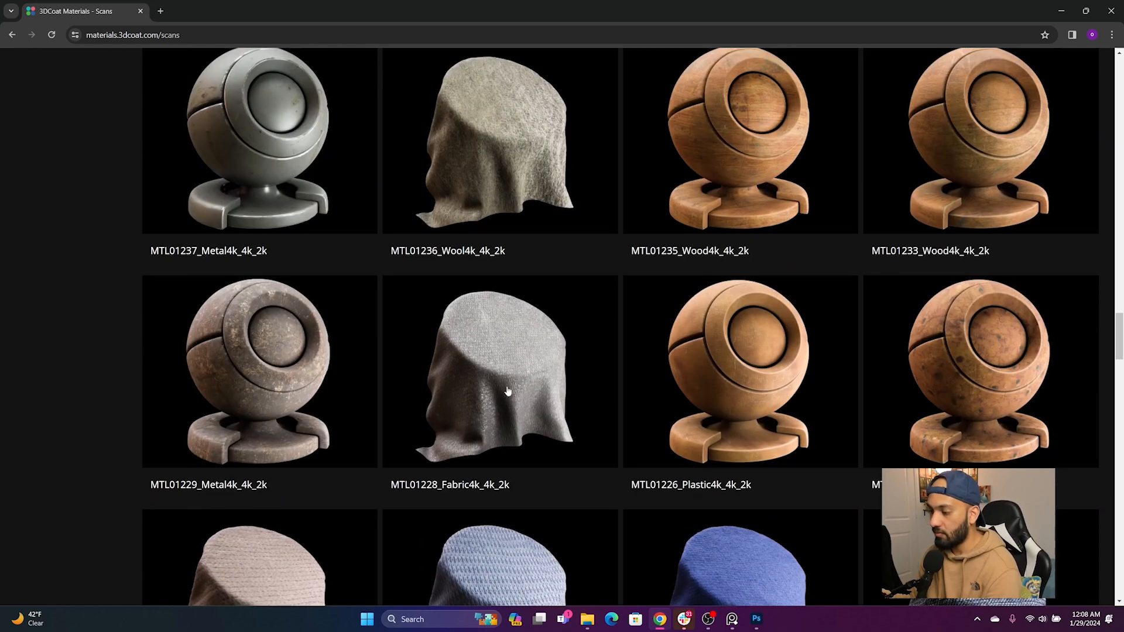
scroll(519, 392, down, 4)
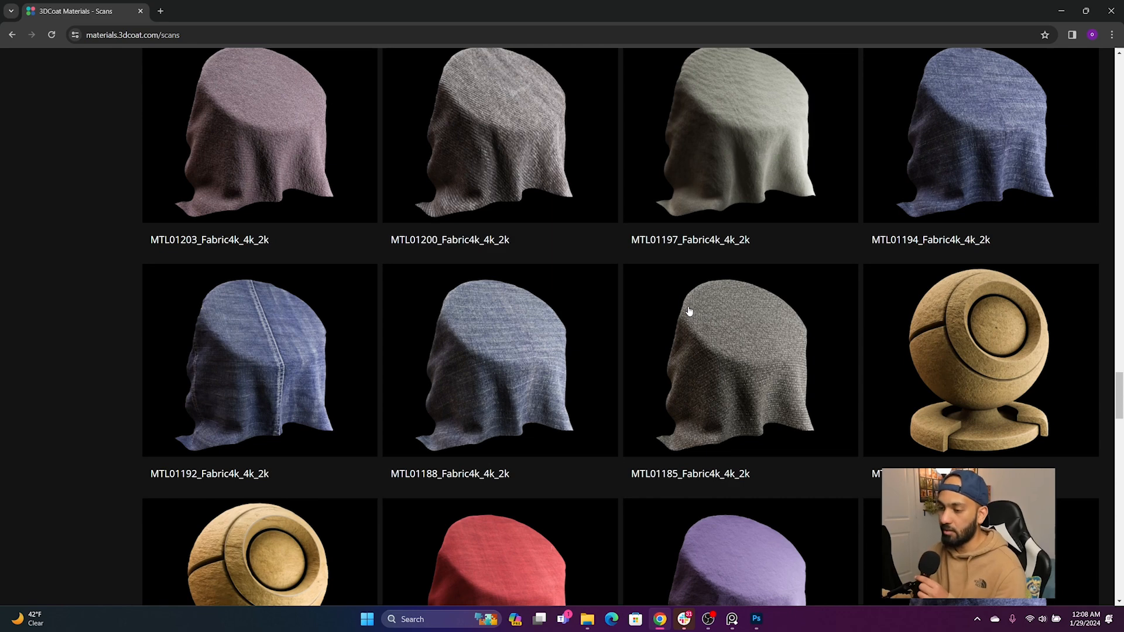
scroll(716, 247, up, 2)
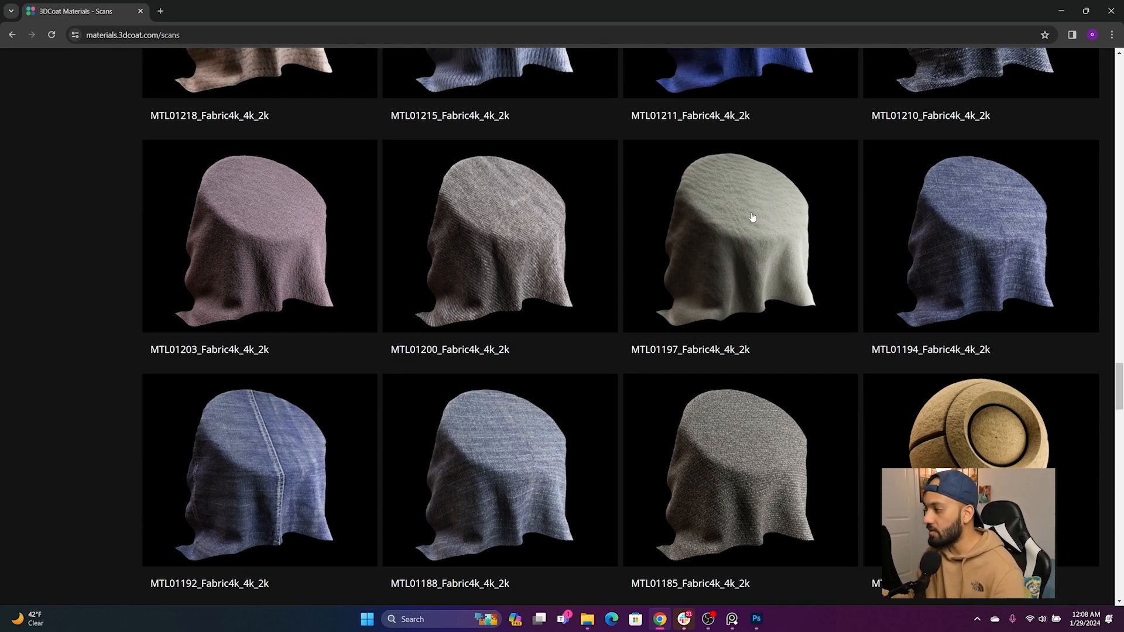
click(769, 216)
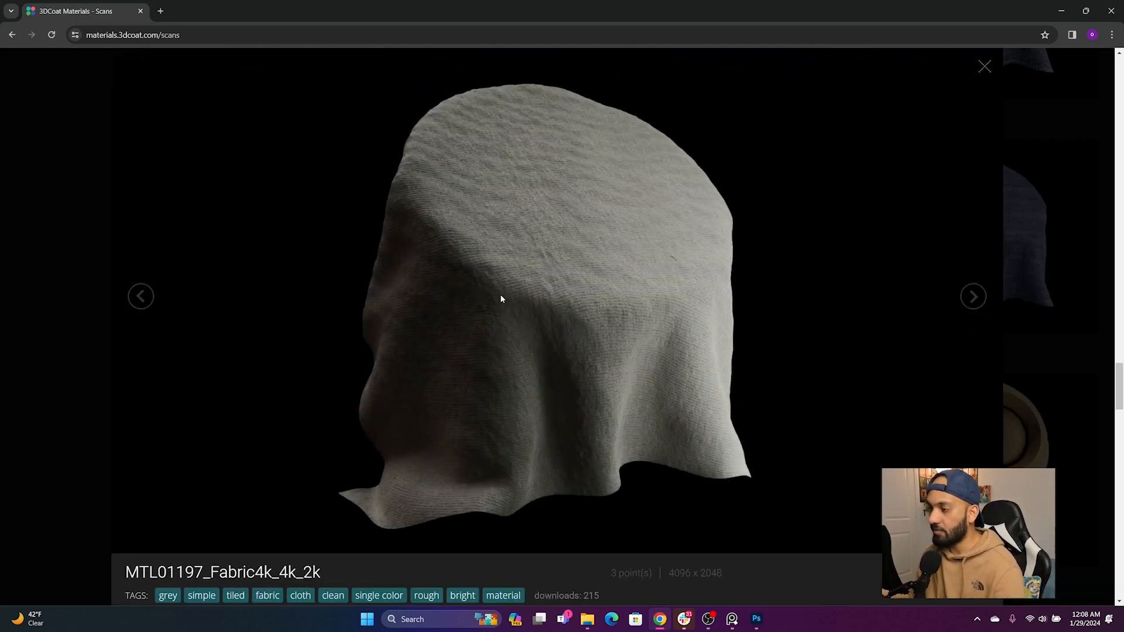
scroll(655, 269, down, 2)
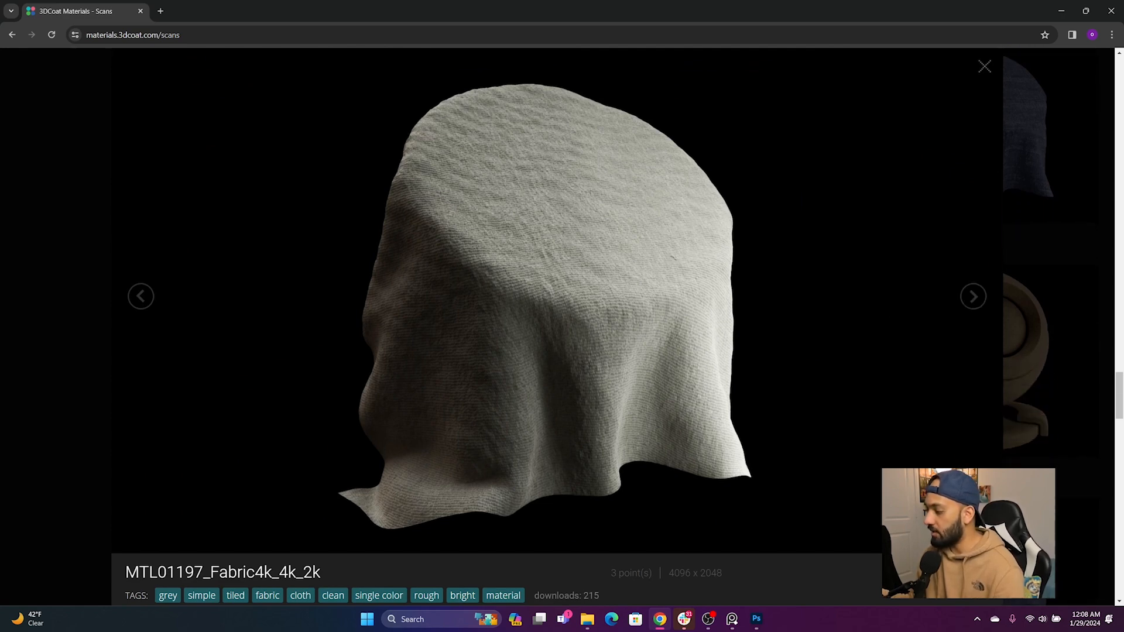
click(940, 579)
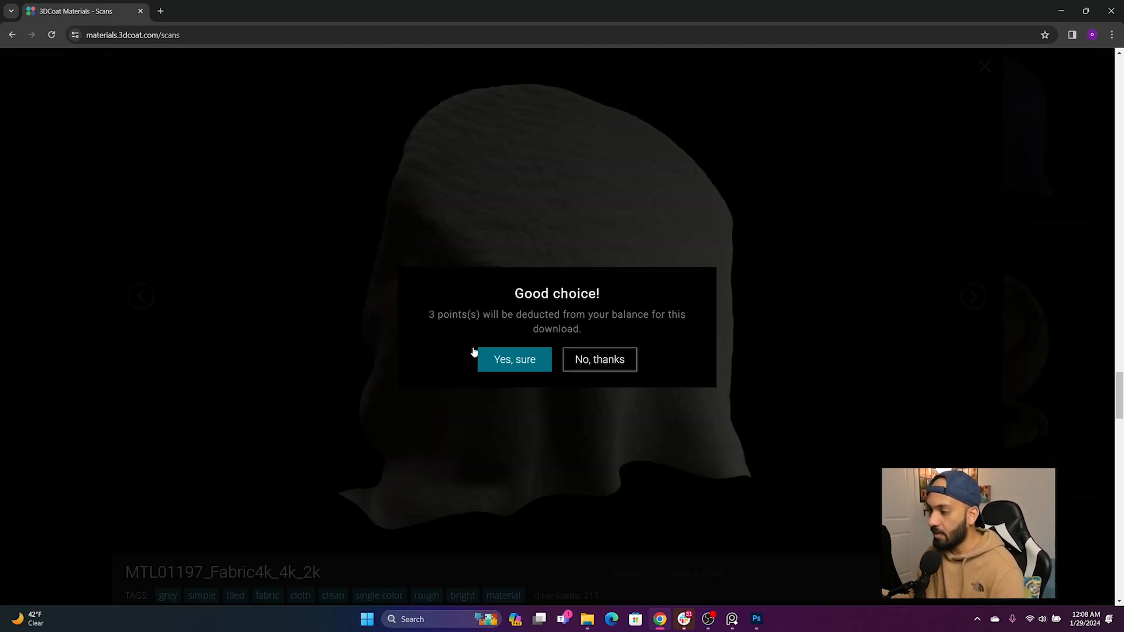
click(514, 359)
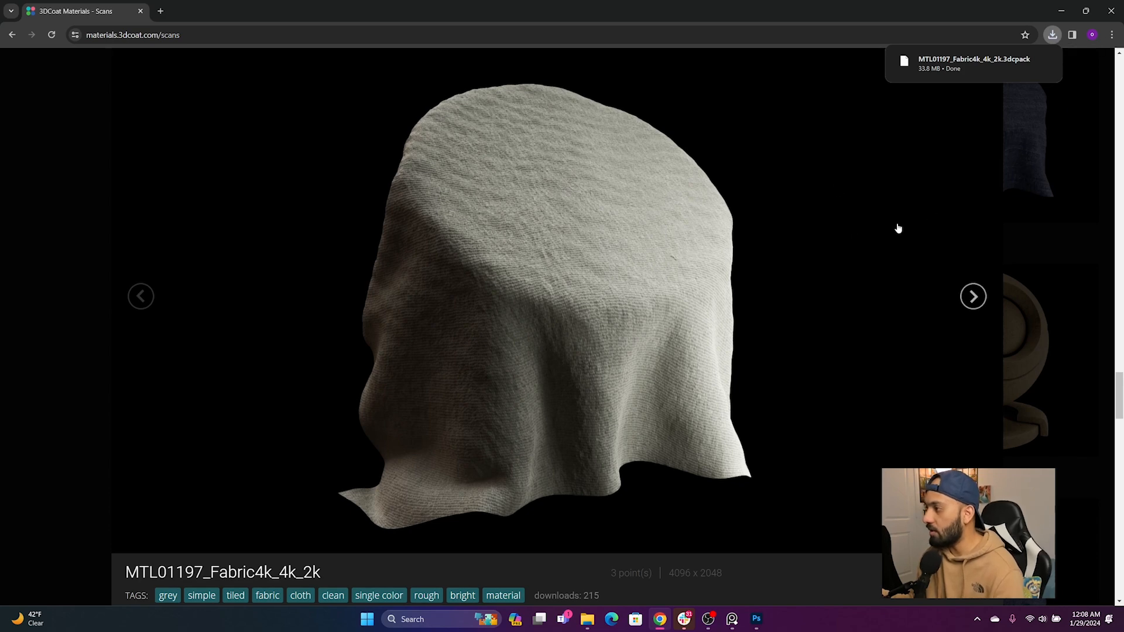
Switch to 3DCoat and install the downloaded MTL01197_Fabric4k_4k_2k smart material
click(1063, 4)
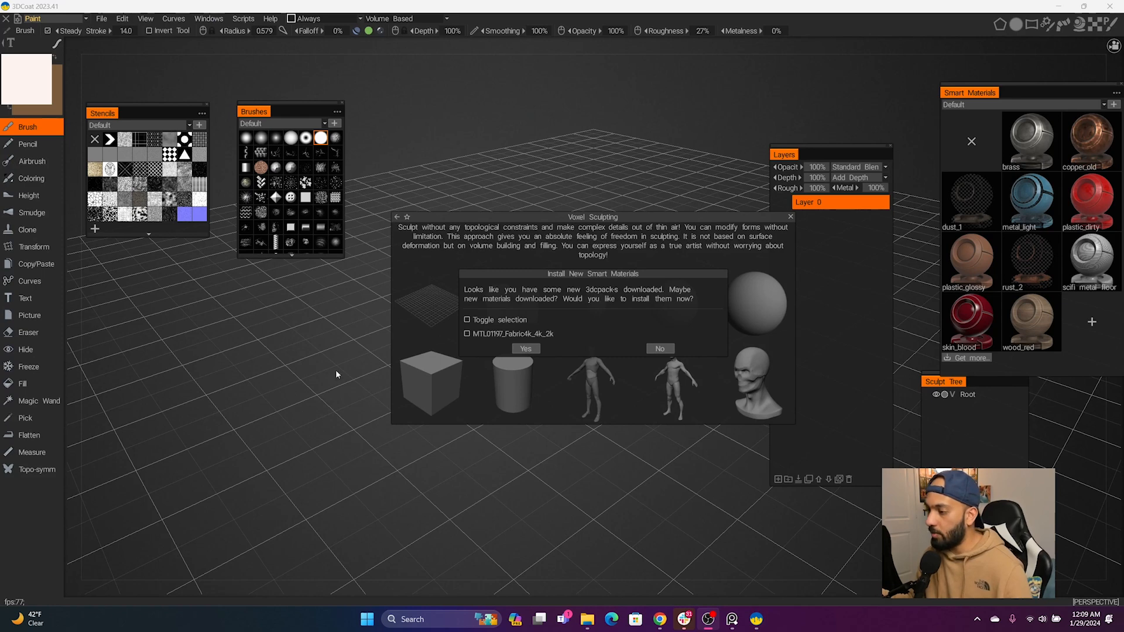
mouse_move(528, 273)
mouse_down()
mouse_move(478, 296)
mouse_move(512, 276)
mouse_up()
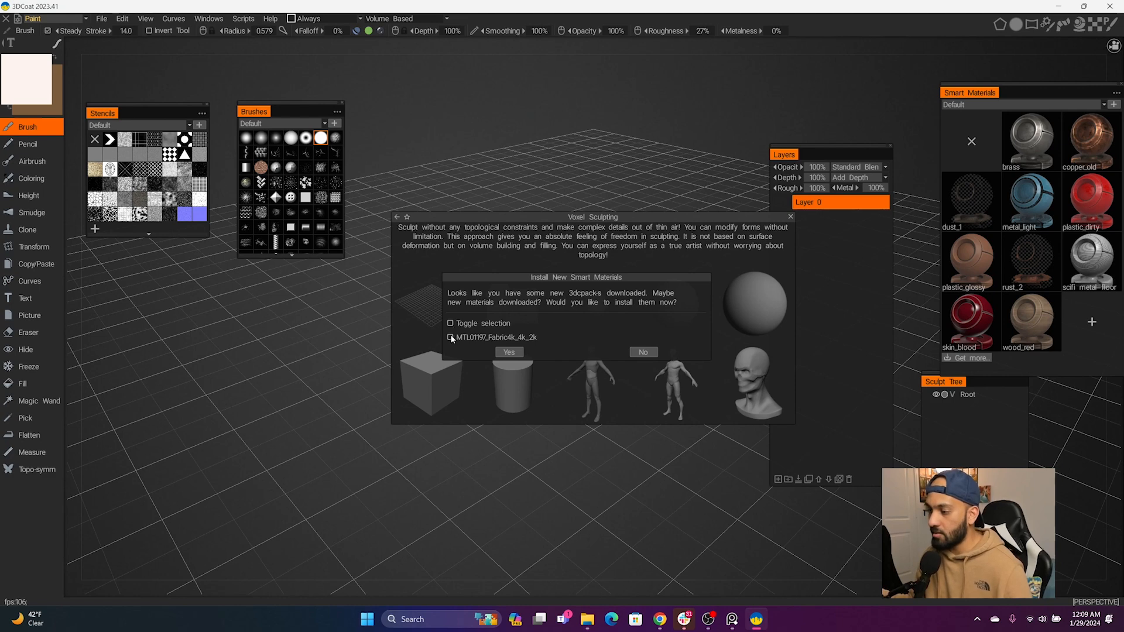
click(509, 352)
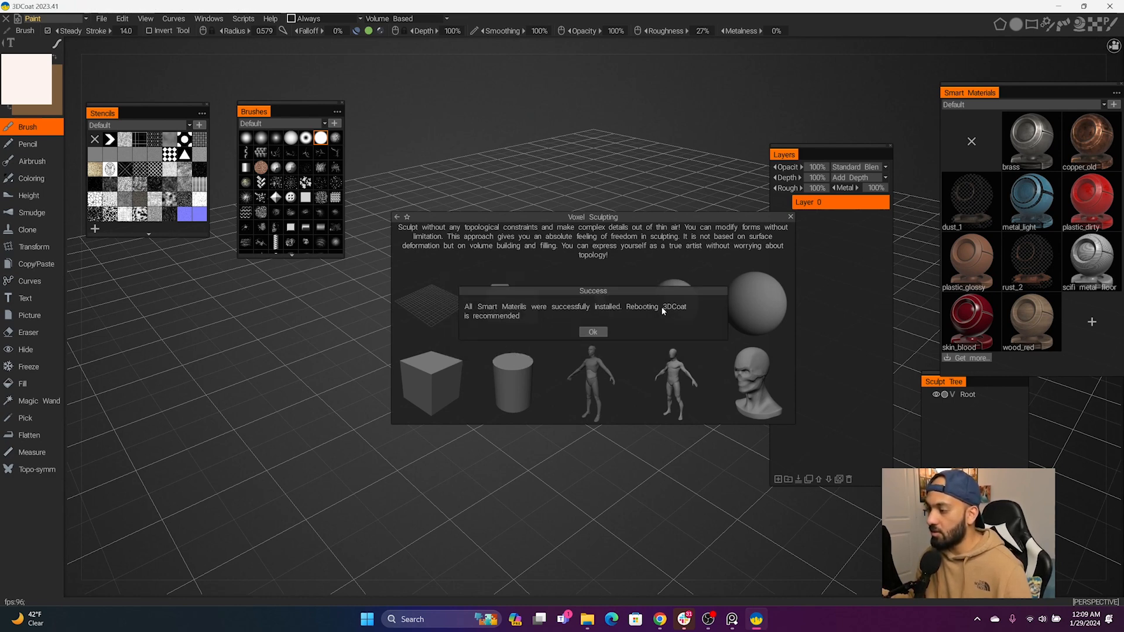
click(593, 332)
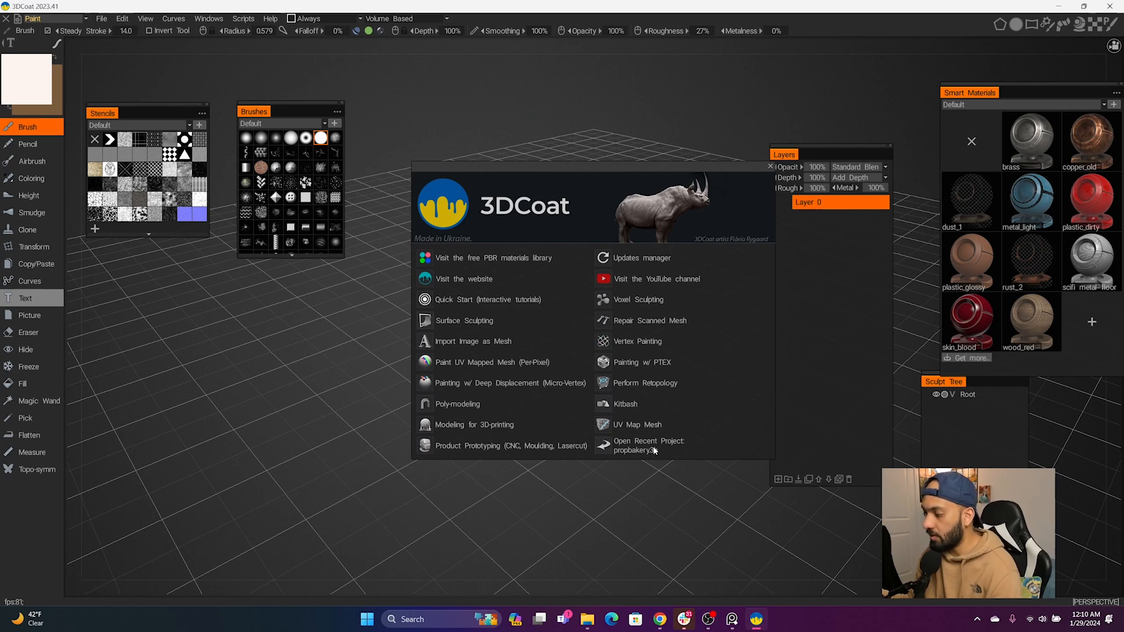
Open the recent propbakery project and look through the Ground and Organic smart materials
click(649, 446)
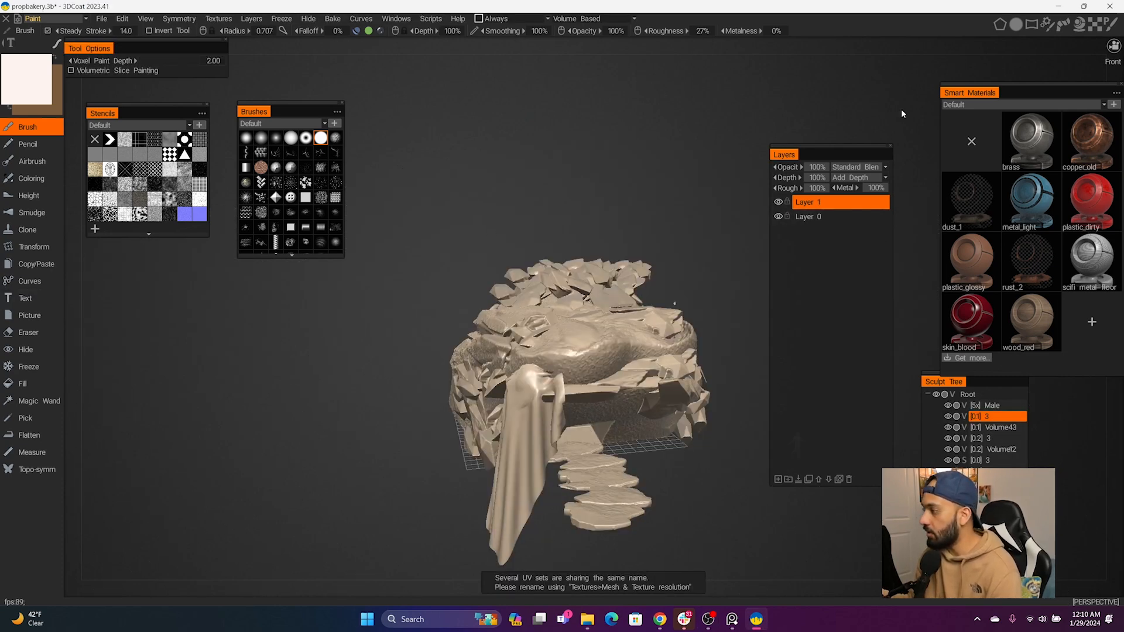
click(1038, 104)
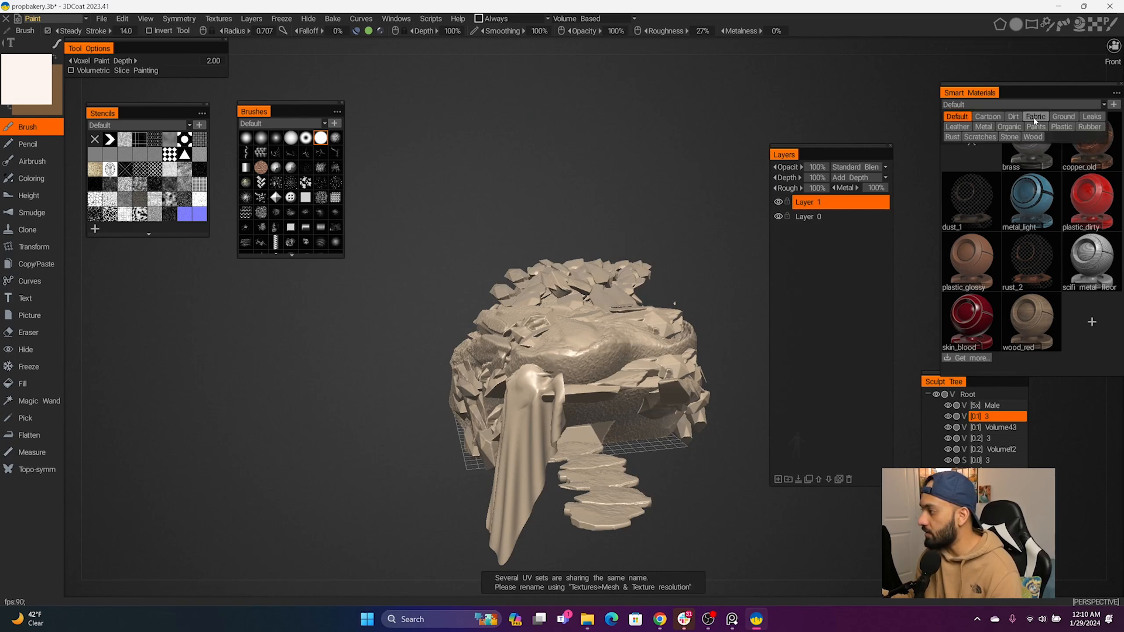
click(1063, 116)
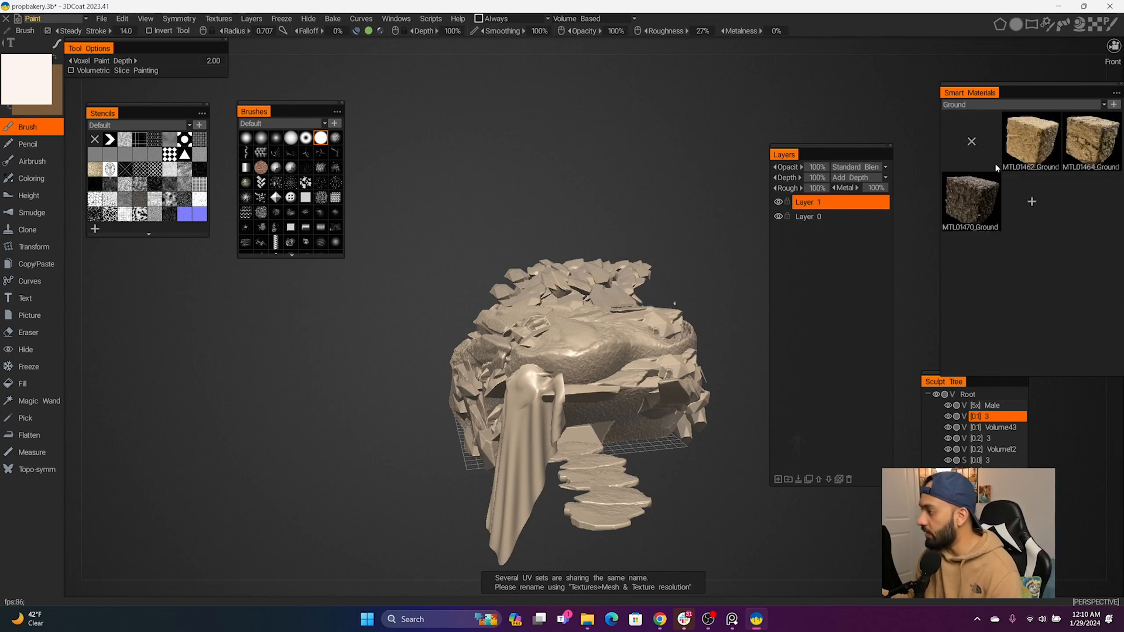
click(981, 104)
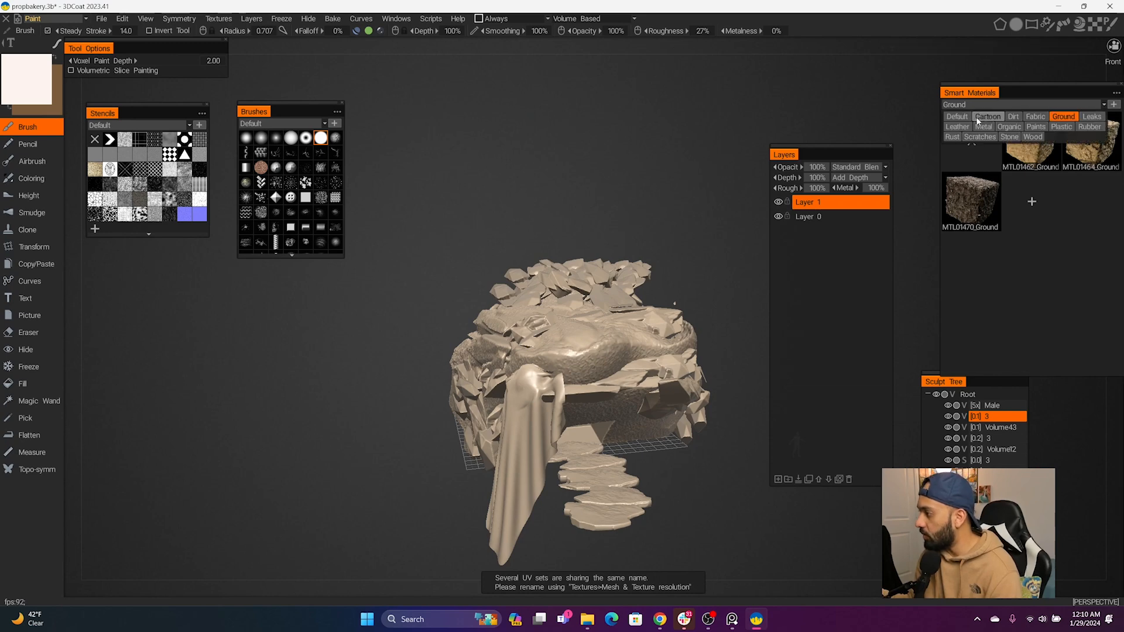
click(957, 116)
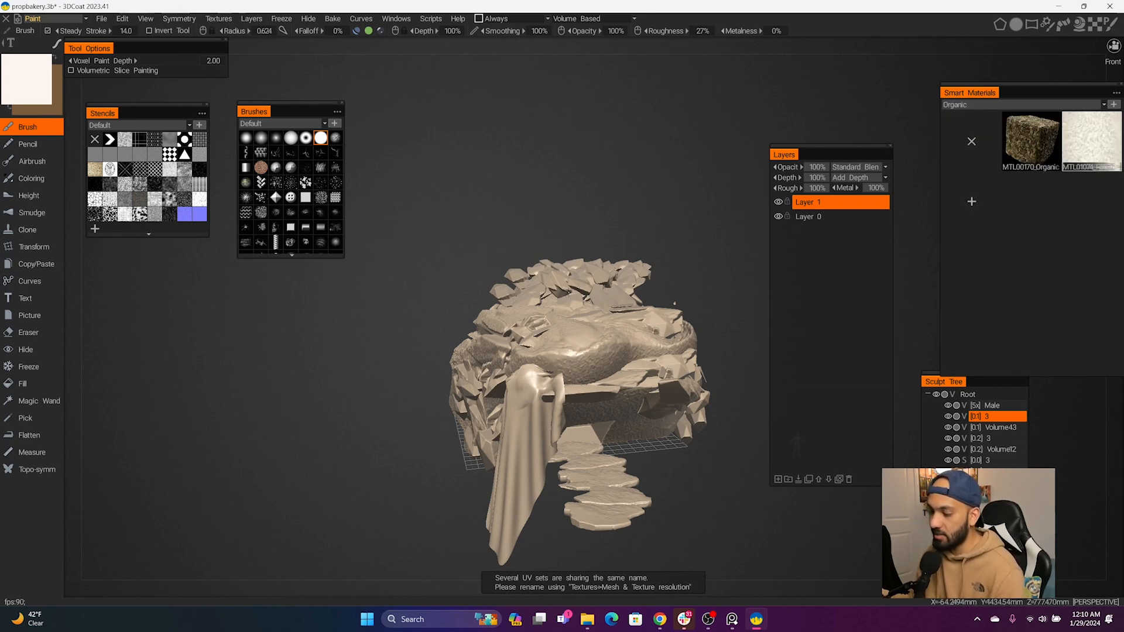
Change the workspace from Paint to the Sculpt room for the bakery model
alt+drag(635, 257, 598, 249)
alt+right_drag(597, 249, 564, 226)
mouse_move(564, 226)
alt+middle_down()
mouse_move(506, 225)
mouse_move(560, 214)
alt+middle_up()
click(65, 17)
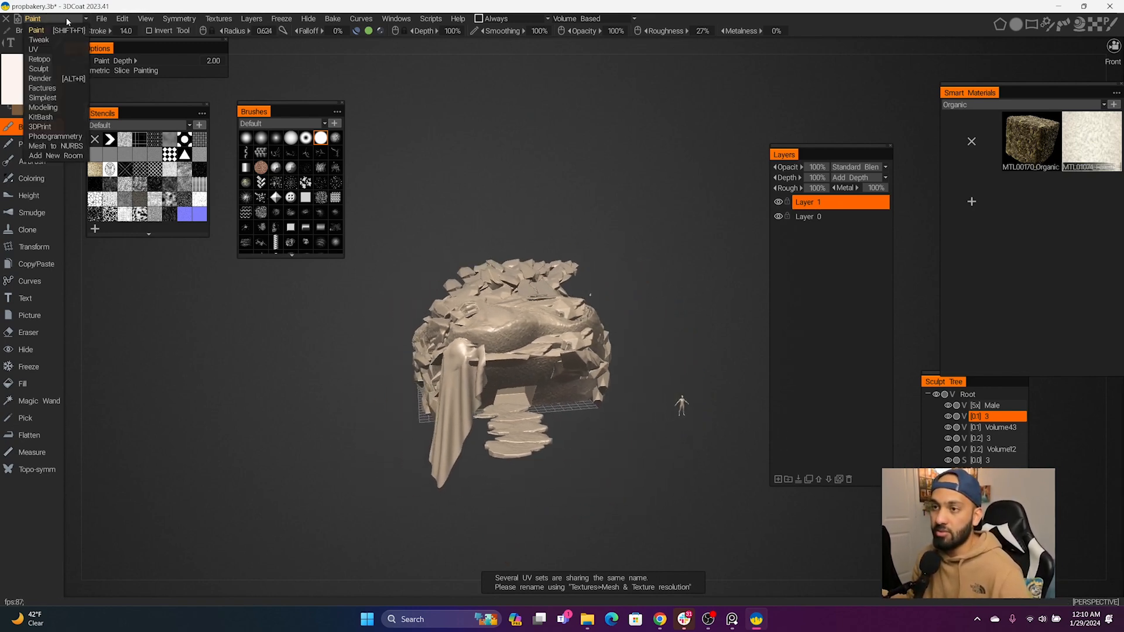
click(69, 70)
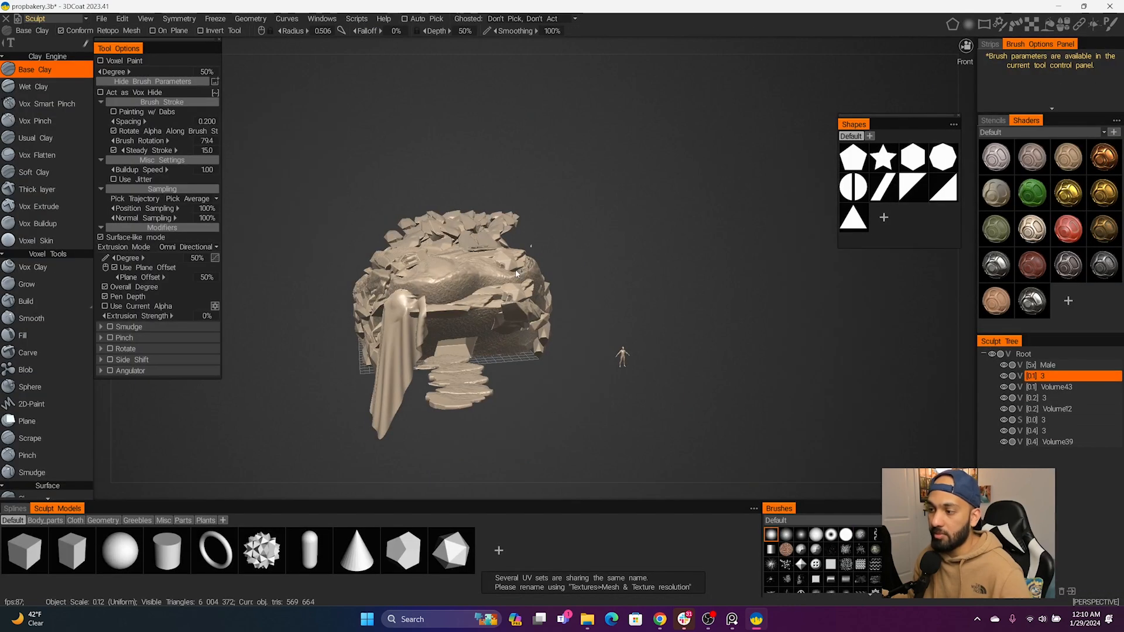
Examine the bakery sculpt from the front and sides, including the rock mass, loose slabs, hanging cloth and steps
alt+drag(590, 278, 632, 285)
alt+middle_drag(632, 286, 602, 233)
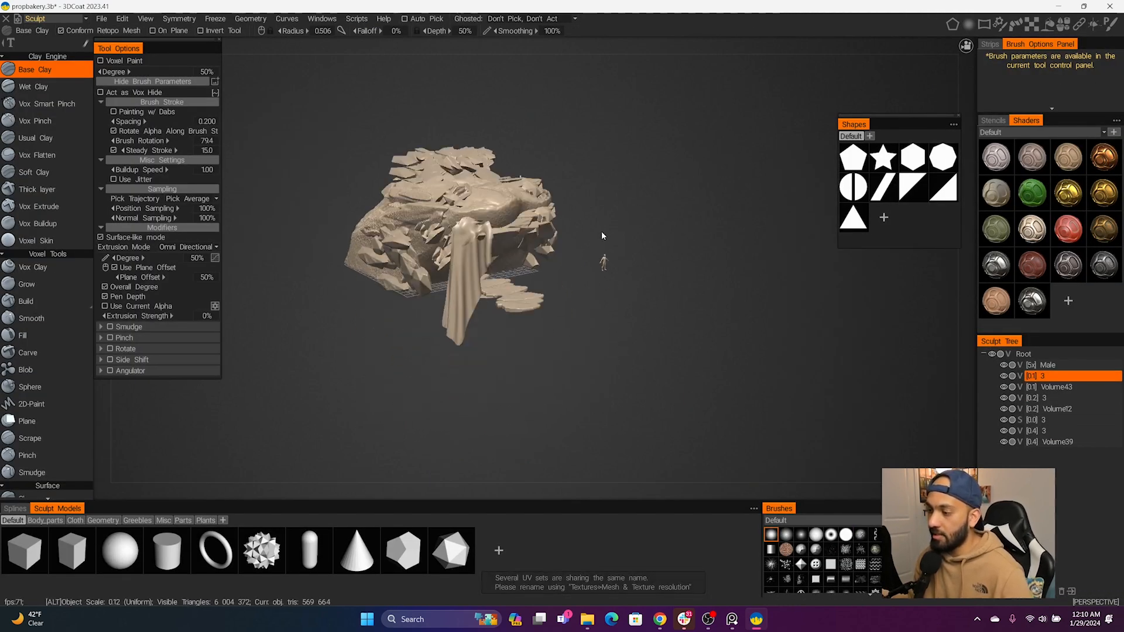
alt+drag(602, 233, 577, 240)
alt+right_drag(576, 240, 765, 139)
alt+drag(679, 363, 643, 288)
alt+right_drag(599, 280, 557, 273)
alt+drag(433, 252, 534, 273)
alt+right_drag(534, 272, 504, 231)
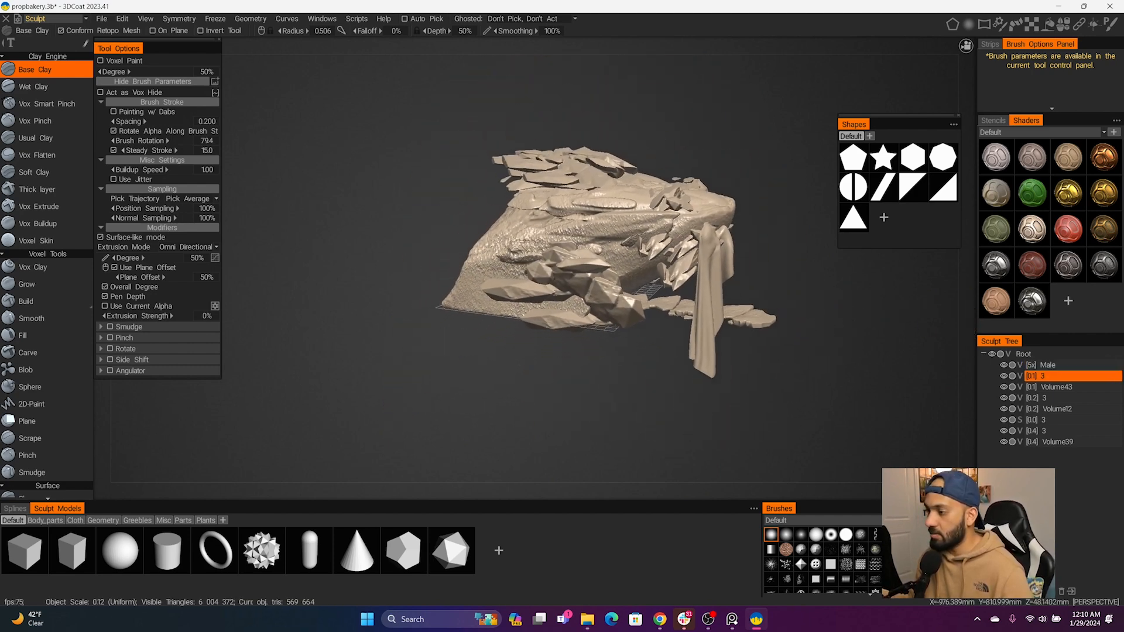
alt+drag(655, 258, 681, 336)
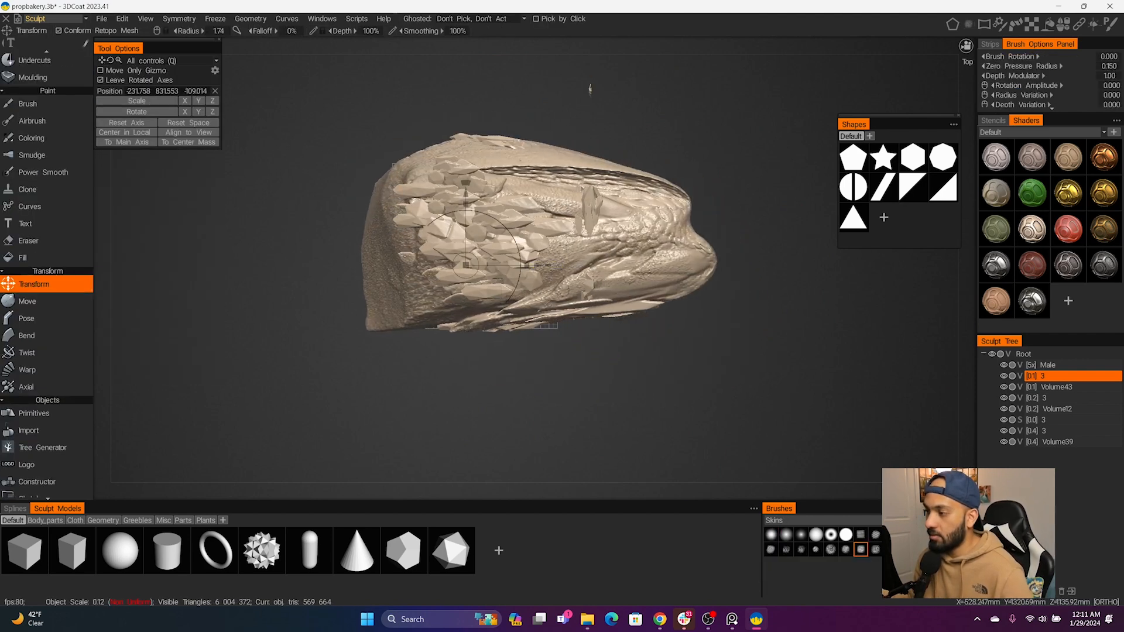
Stretch the main rock volume with Transform and hide the loose slabs volume [0.2] 3
mouse_move(591, 89)
alt+mouse_down()
mouse_move(584, 285)
mouse_move(605, 269)
mouse_move(621, 351)
alt+mouse_up()
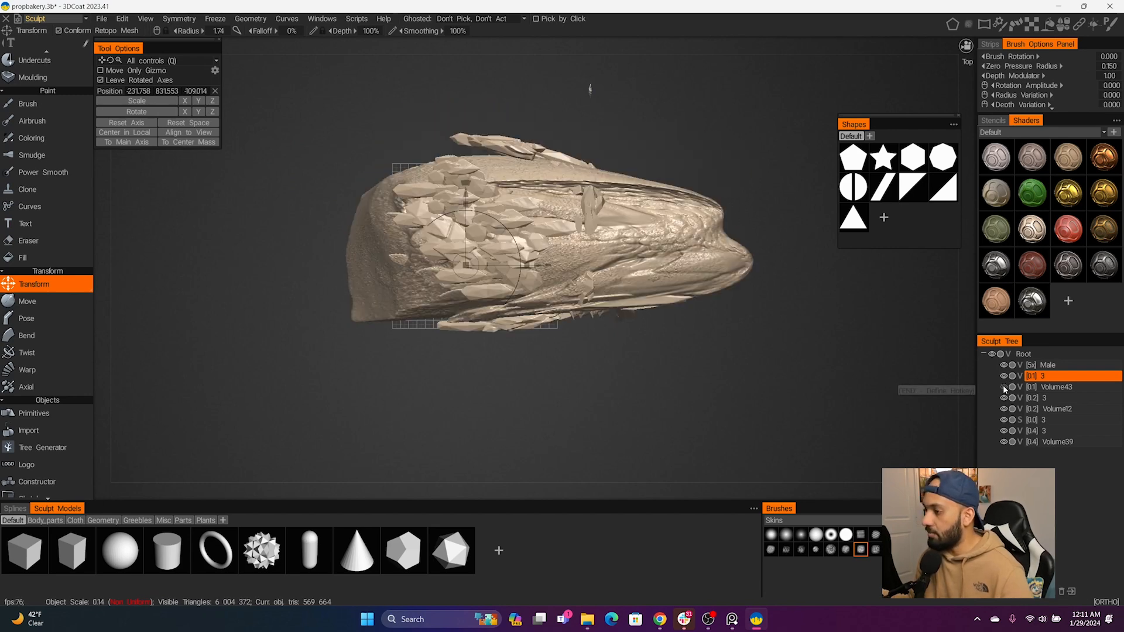
click(1003, 398)
mouse_move(673, 269)
alt+mouse_down()
mouse_move(694, 279)
mouse_move(713, 209)
mouse_move(769, 203)
mouse_move(711, 224)
mouse_move(638, 287)
mouse_move(615, 202)
alt+mouse_up()
Trim the stray fragments off the upper rear of the main rock with Cut Off
key(c)
alt+right_drag(363, 139, 393, 194)
alt+middle_drag(392, 193, 400, 304)
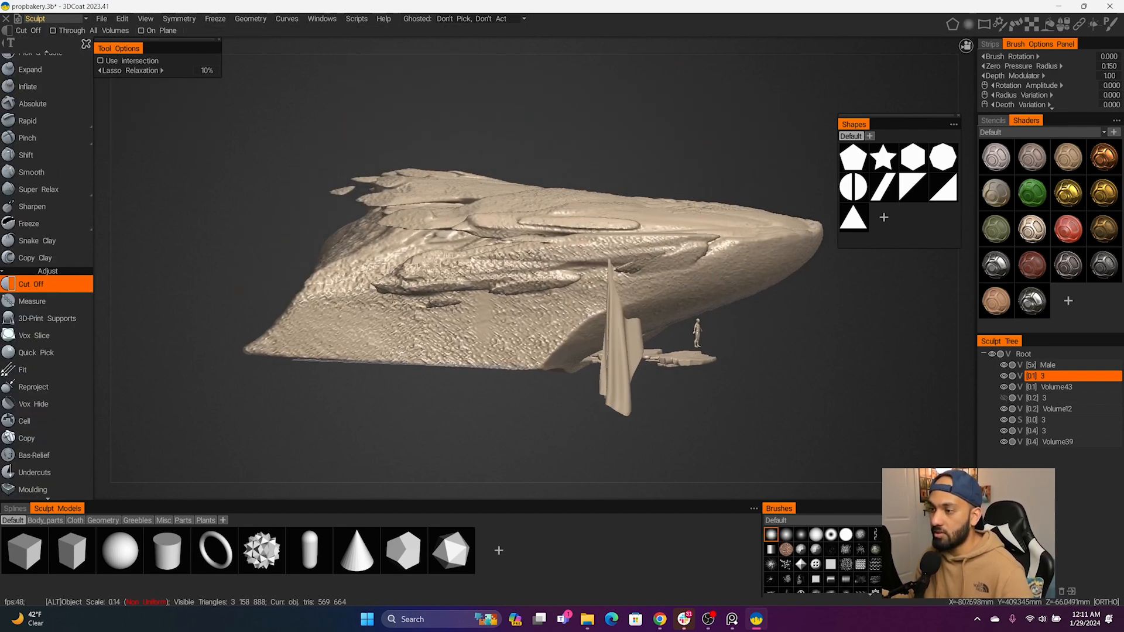
mouse_move(372, 193)
alt+mouse_down()
mouse_move(394, 206)
mouse_move(351, 240)
alt+mouse_up()
alt+right_drag(351, 240, 316, 205)
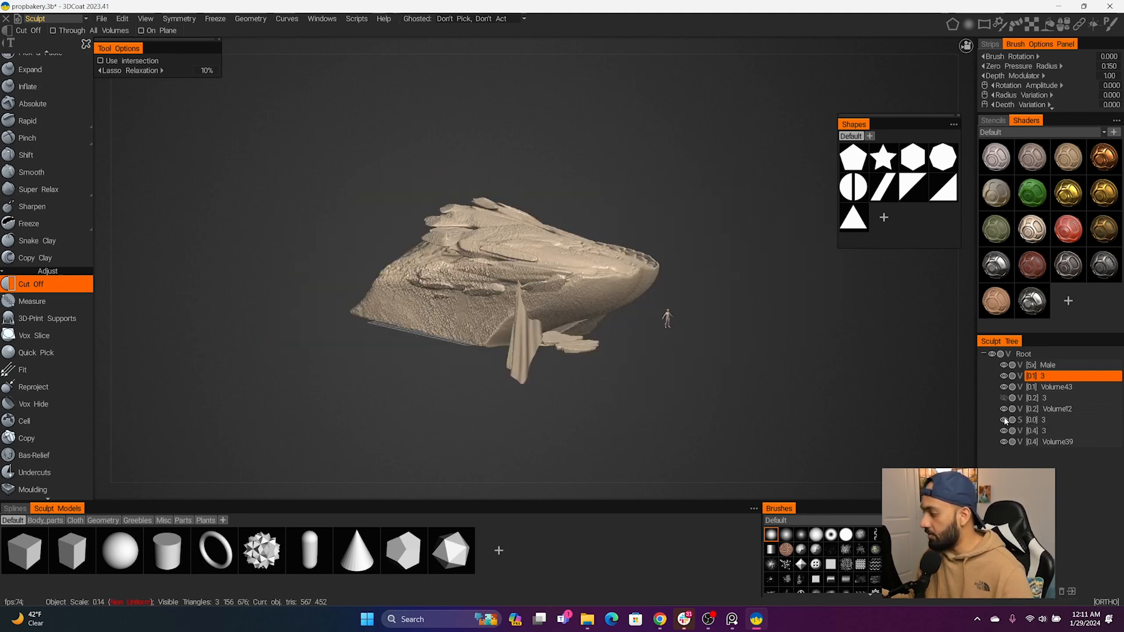
Delete the hanging cloth volume [0.0] 3 along with Volume43, Volume12 and Volume39, and hide the Male figure
click(1039, 421)
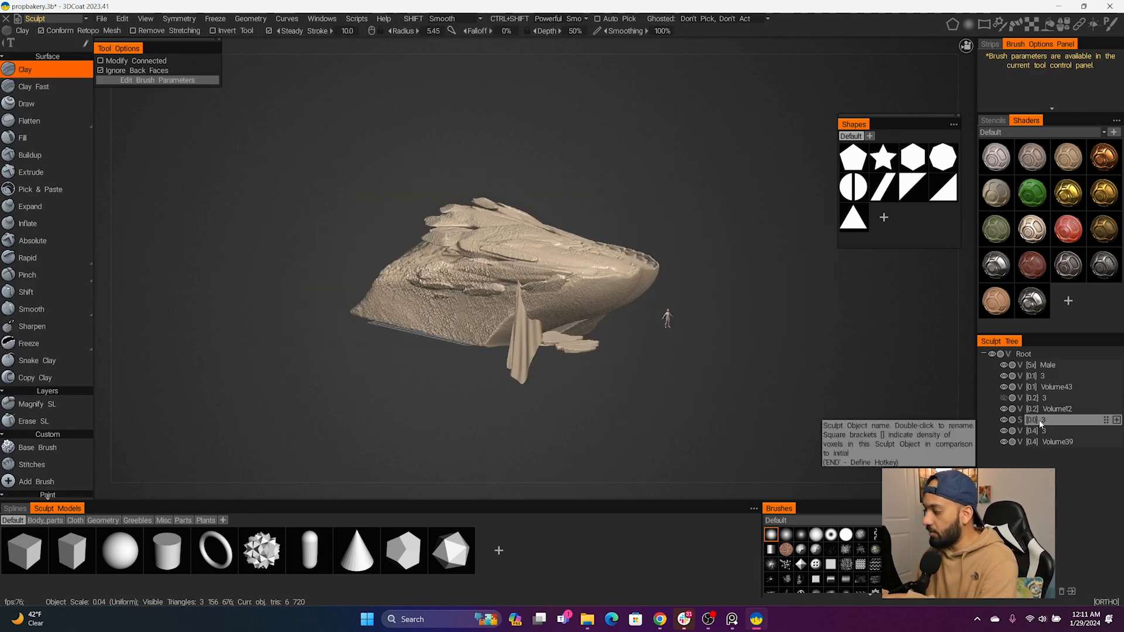
key(Delete)
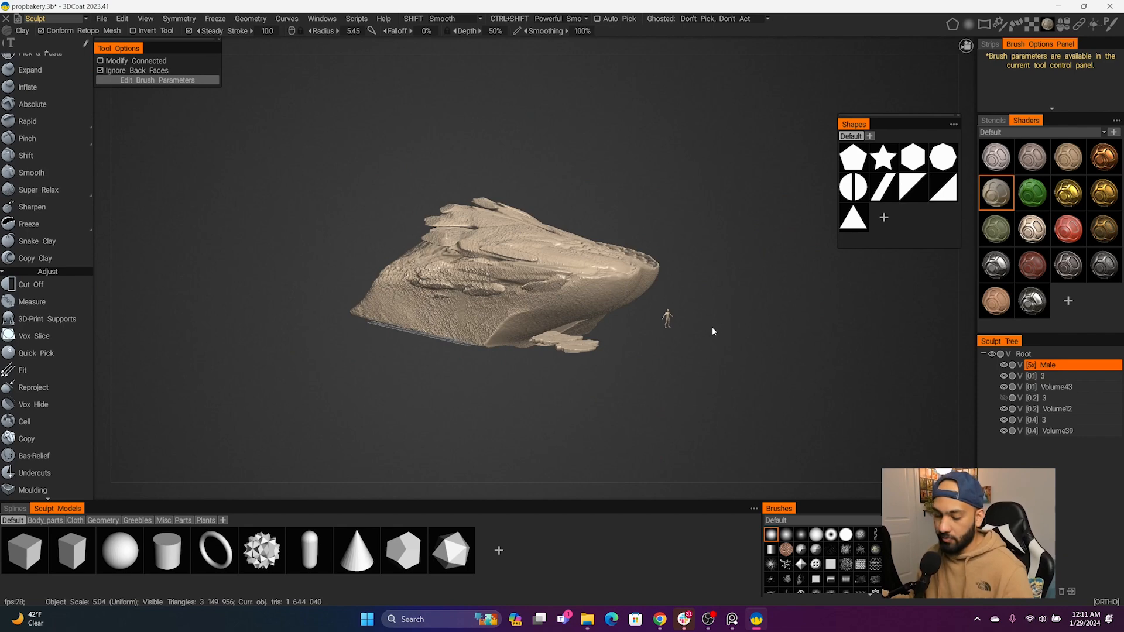
alt+right_drag(712, 327, 588, 249)
alt+drag(588, 249, 311, 315)
alt+drag(625, 289, 583, 238)
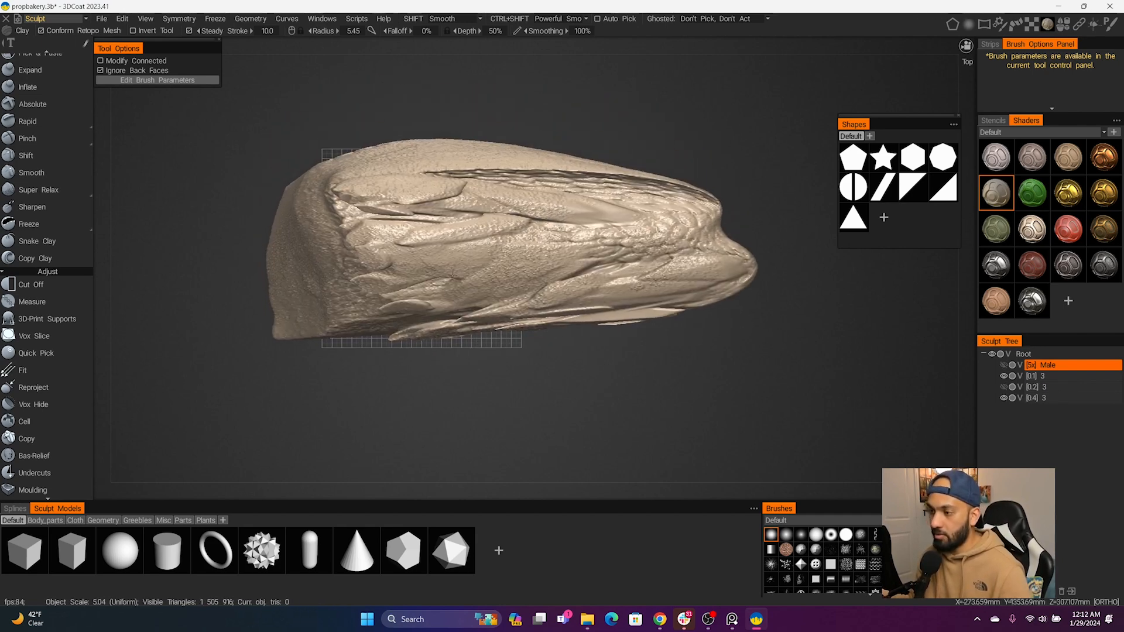
Convert the main rock volume [0.1] 3 to global space
alt+drag(509, 275, 590, 369)
click(1060, 390)
right_click(1059, 390)
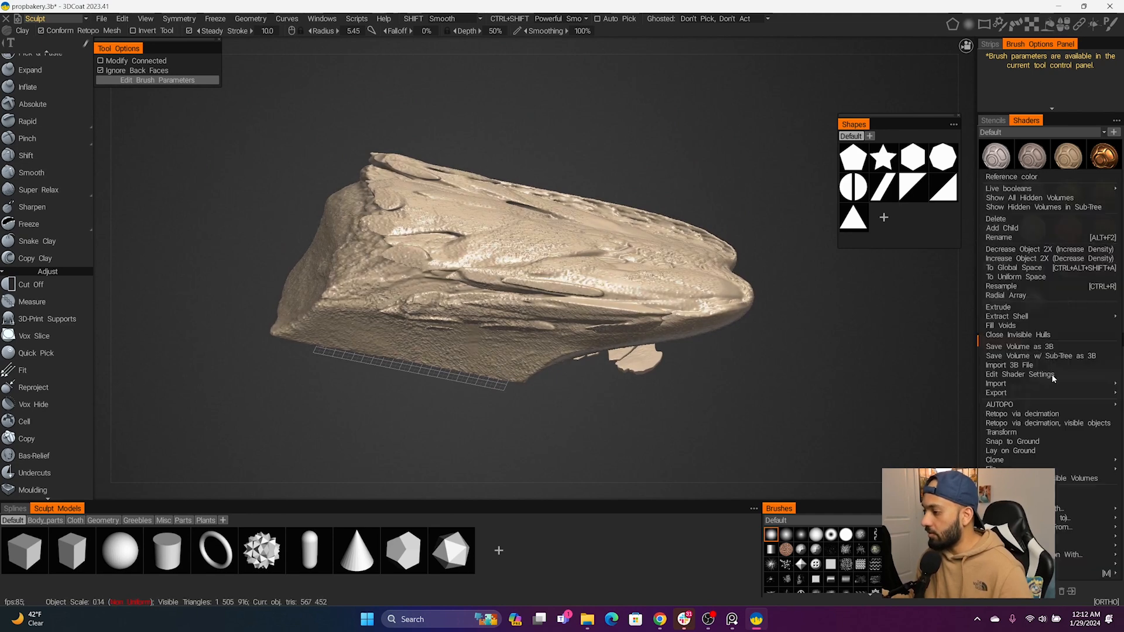
click(1077, 268)
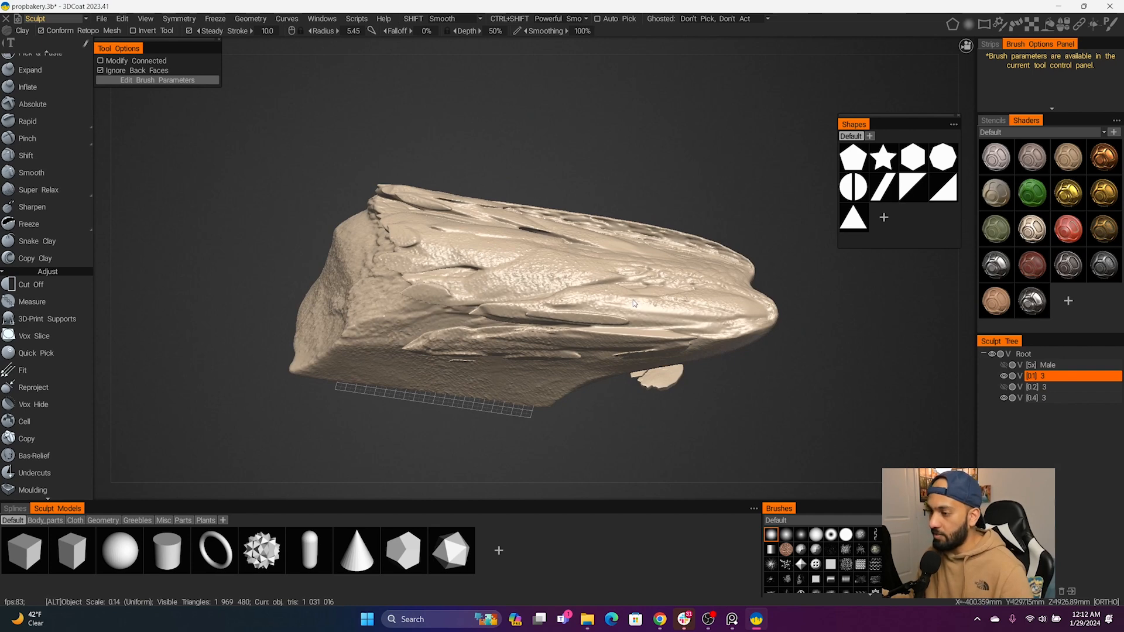
Hide the stone steps volume [0.4] 3 and plug the doorway in the rock's front with 2D-Paint chunks
alt+right_drag(634, 301, 556, 290)
mouse_move(557, 289)
alt+mouse_down()
mouse_move(512, 218)
mouse_move(481, 334)
alt+mouse_up()
alt+right_drag(481, 333, 581, 347)
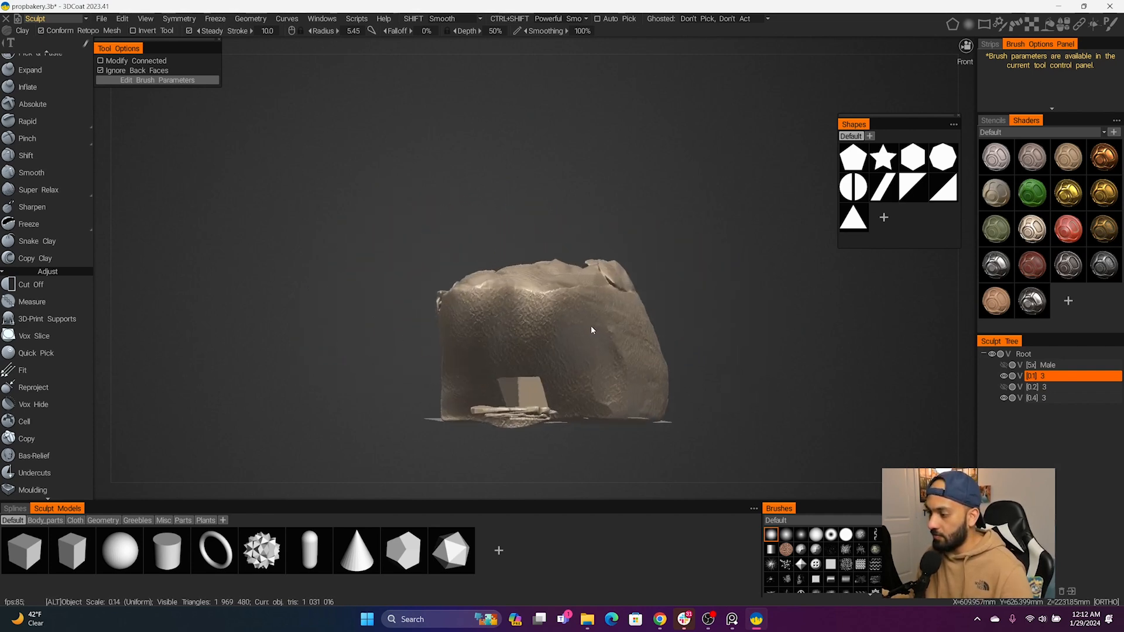
alt+middle_drag(580, 347, 606, 241)
alt+right_drag(588, 269, 635, 306)
alt+middle_drag(634, 305, 562, 292)
scroll(45, 307, down, 3)
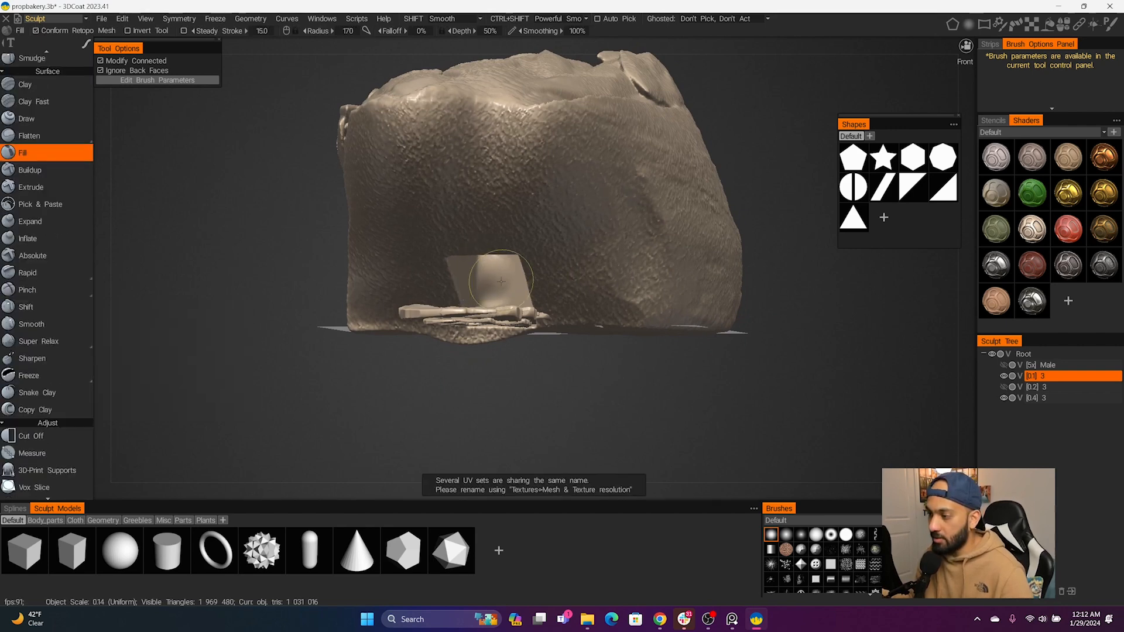
alt+drag(501, 282, 565, 279)
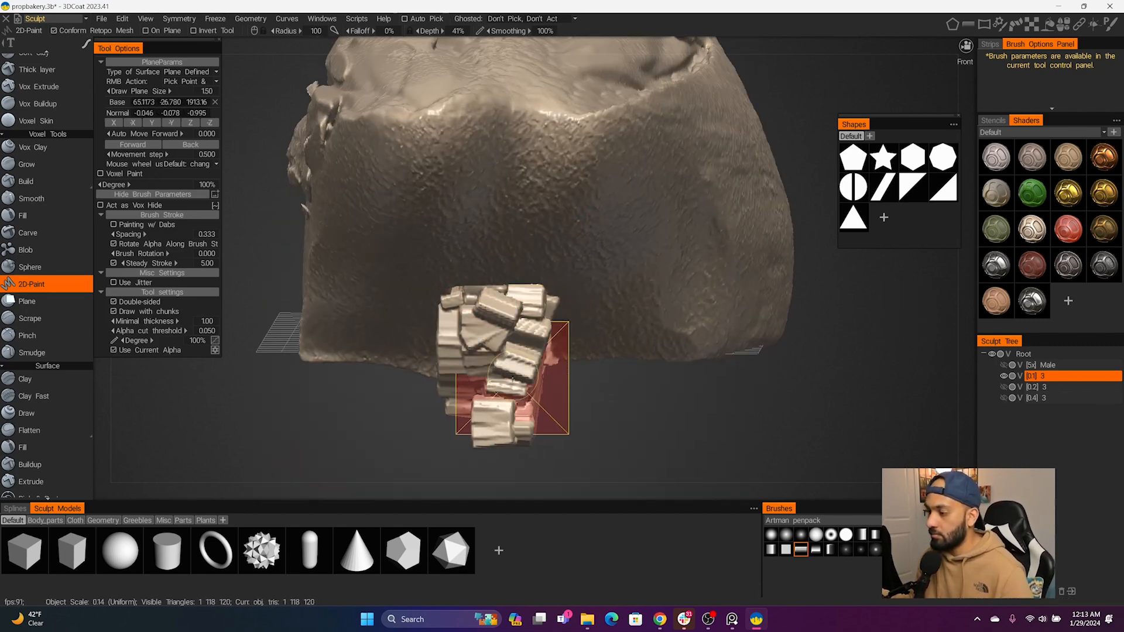
Cut off the painted chunks protruding from the doorway and trim the rock's underside with Cut Off
mouse_move(513, 379)
alt+mouse_down()
mouse_move(492, 322)
mouse_move(621, 334)
mouse_move(704, 321)
mouse_move(702, 297)
mouse_move(733, 321)
alt+mouse_up()
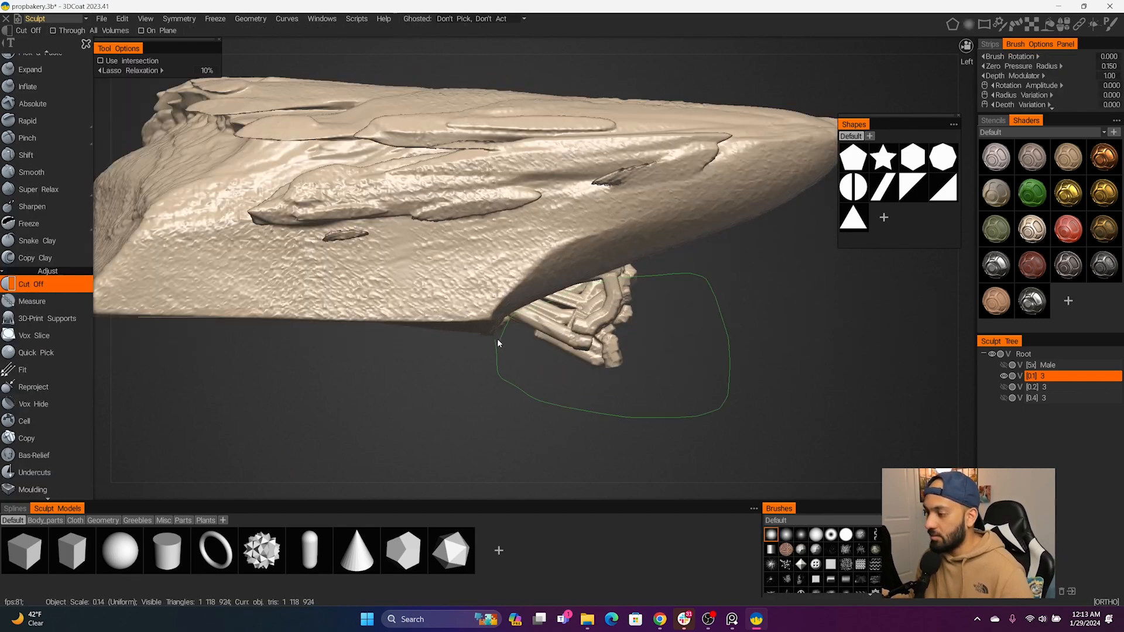
drag(497, 338, 537, 320)
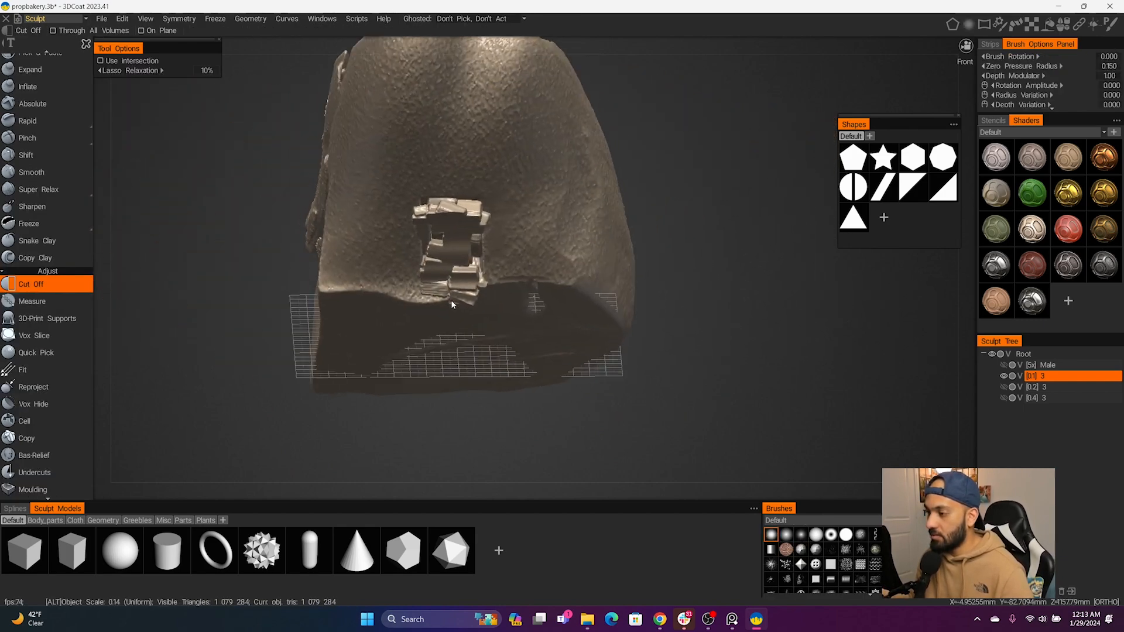
drag(405, 393, 475, 359)
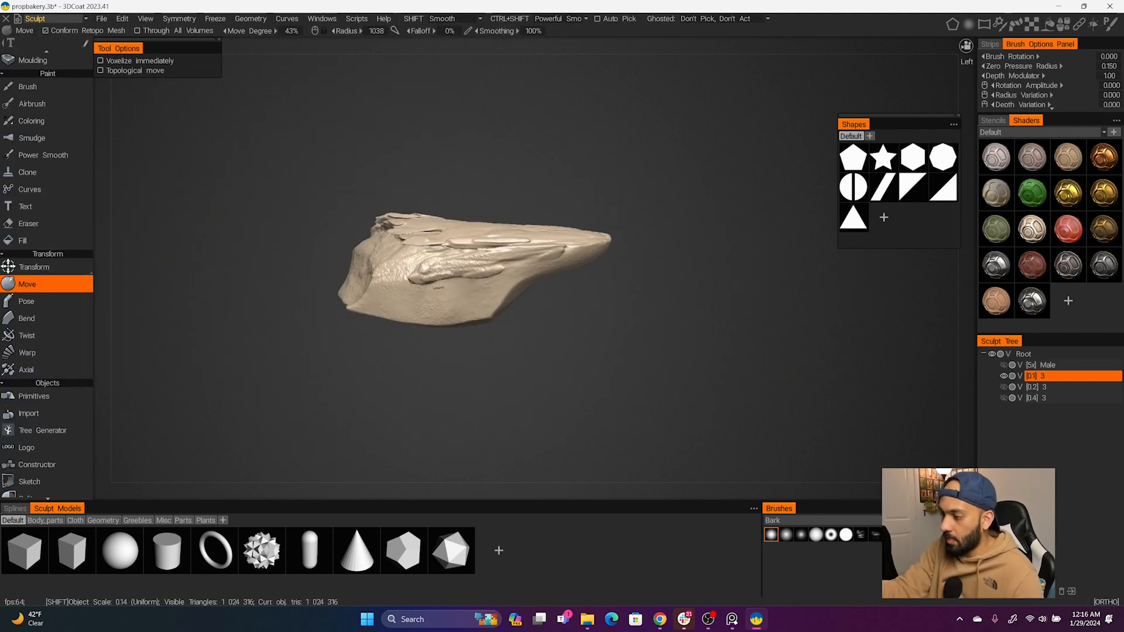
Reshape the rock's rear end and underside with Move, and build up its lower edge with the Build brush
alt+drag(531, 321, 541, 255)
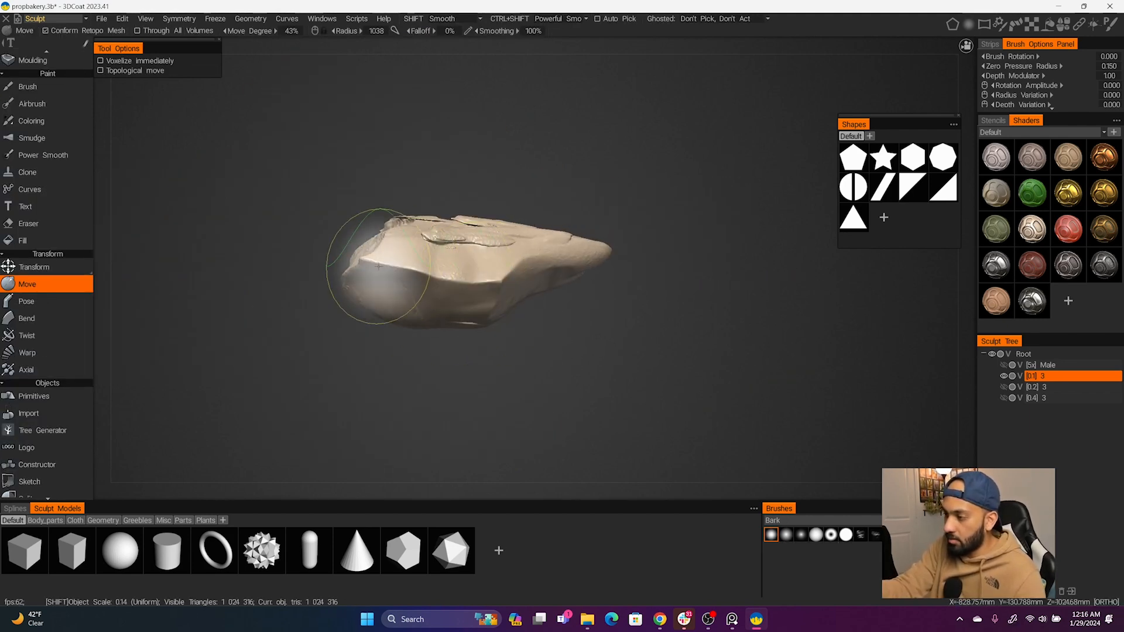
alt+drag(472, 281, 526, 315)
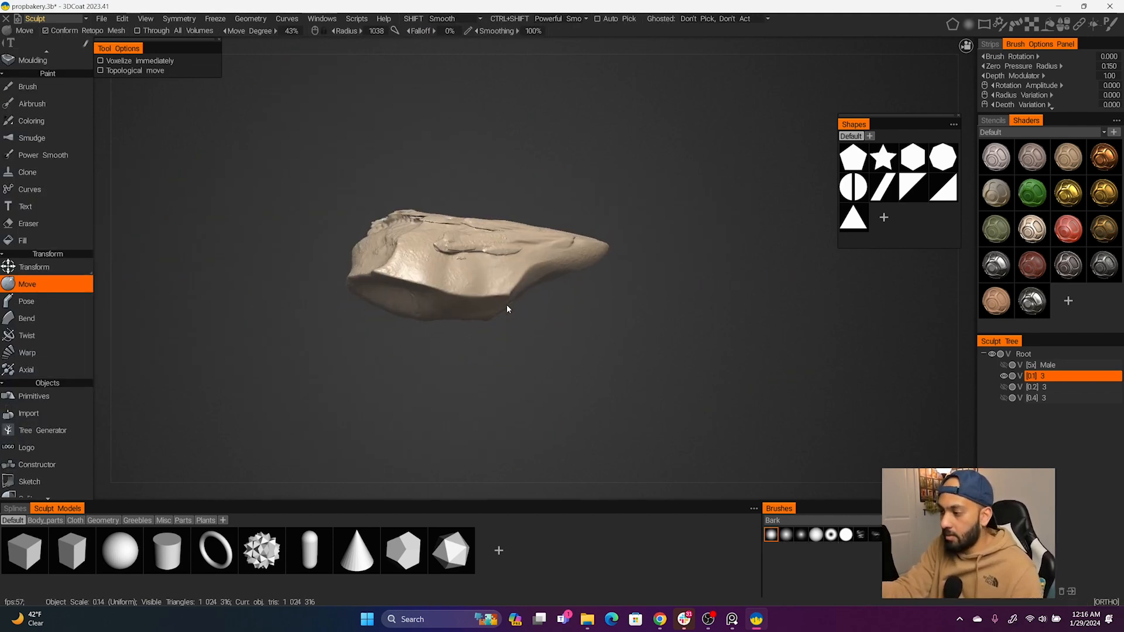
key(b)
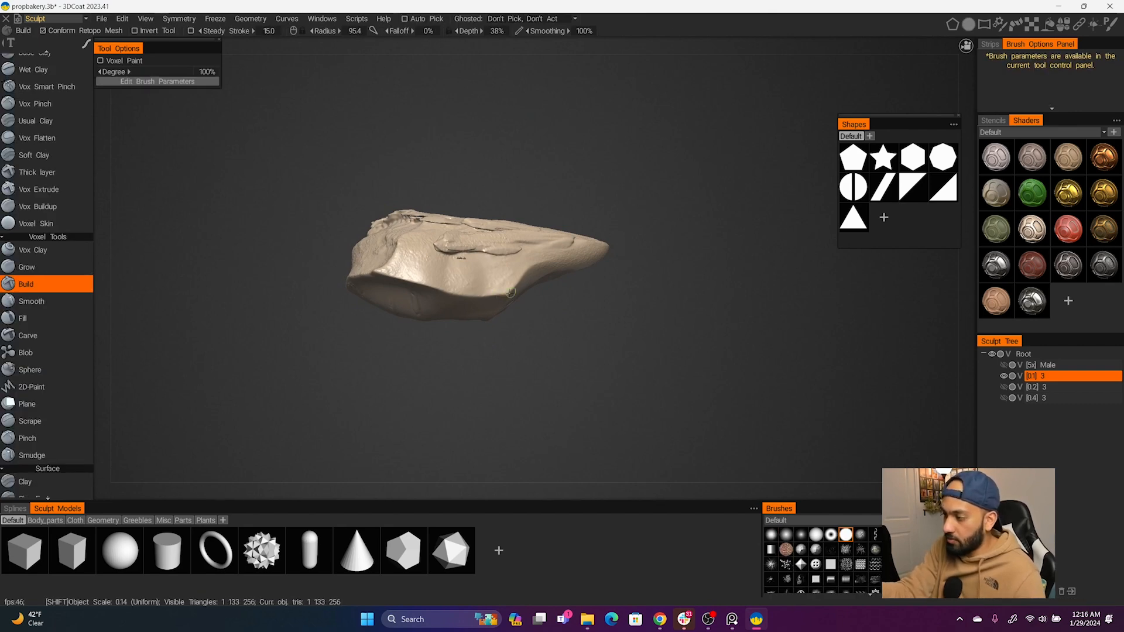
alt+drag(388, 275, 527, 342)
alt+drag(565, 316, 596, 287)
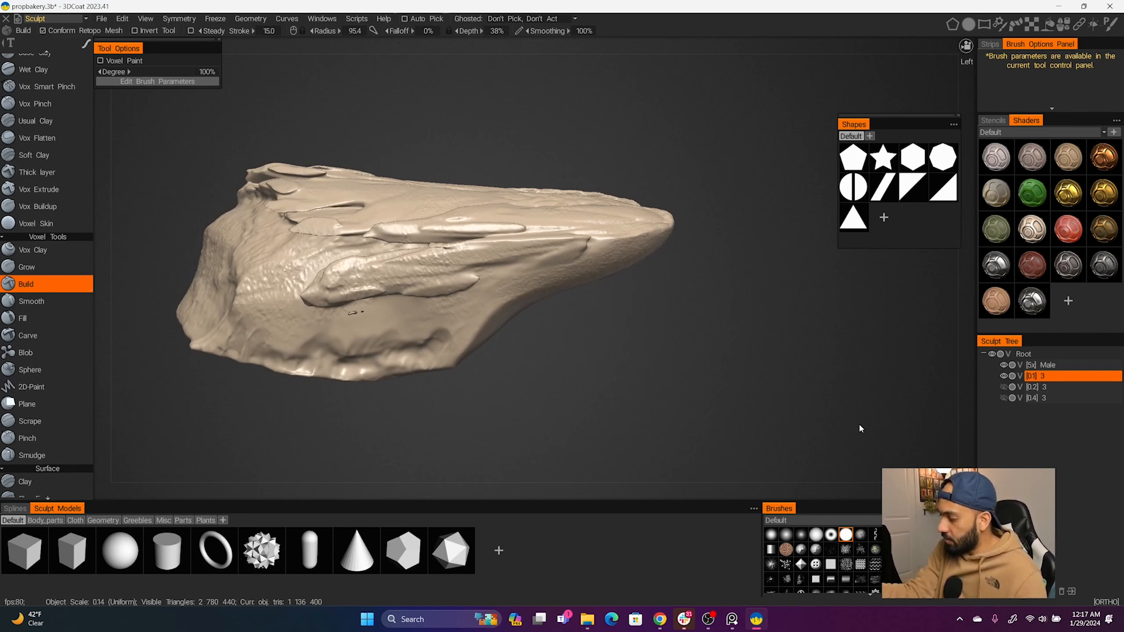
Reshape the rock's side and underside with the Move brush, working around the rear corner and the front overhang
key(m)
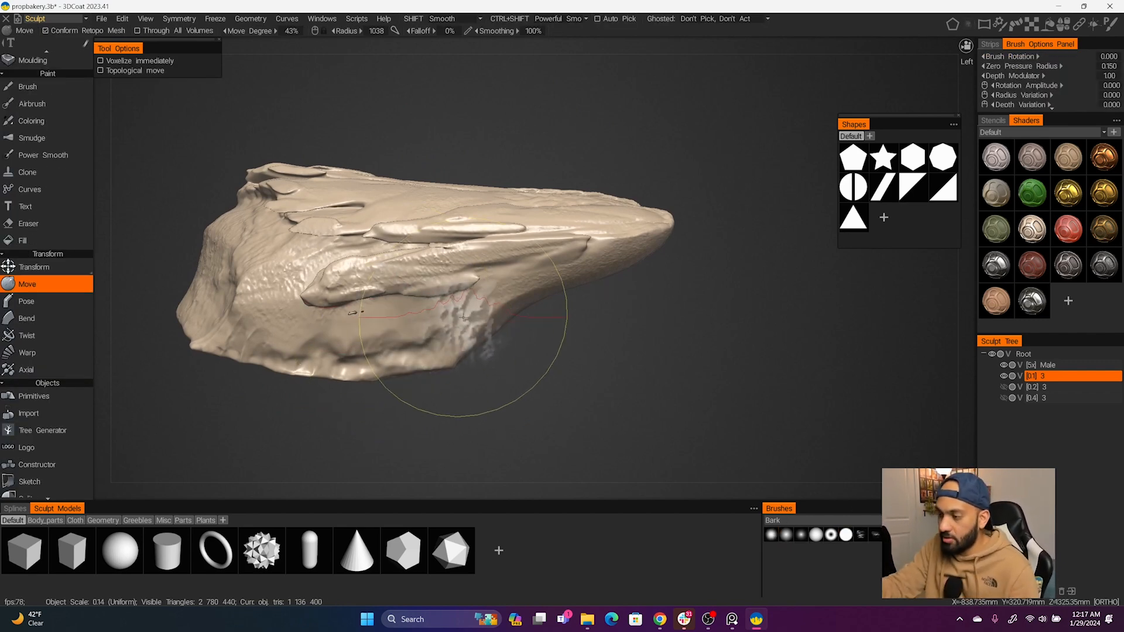
mouse_move(539, 362)
alt+mouse_down()
mouse_move(620, 377)
mouse_move(533, 364)
alt+mouse_up()
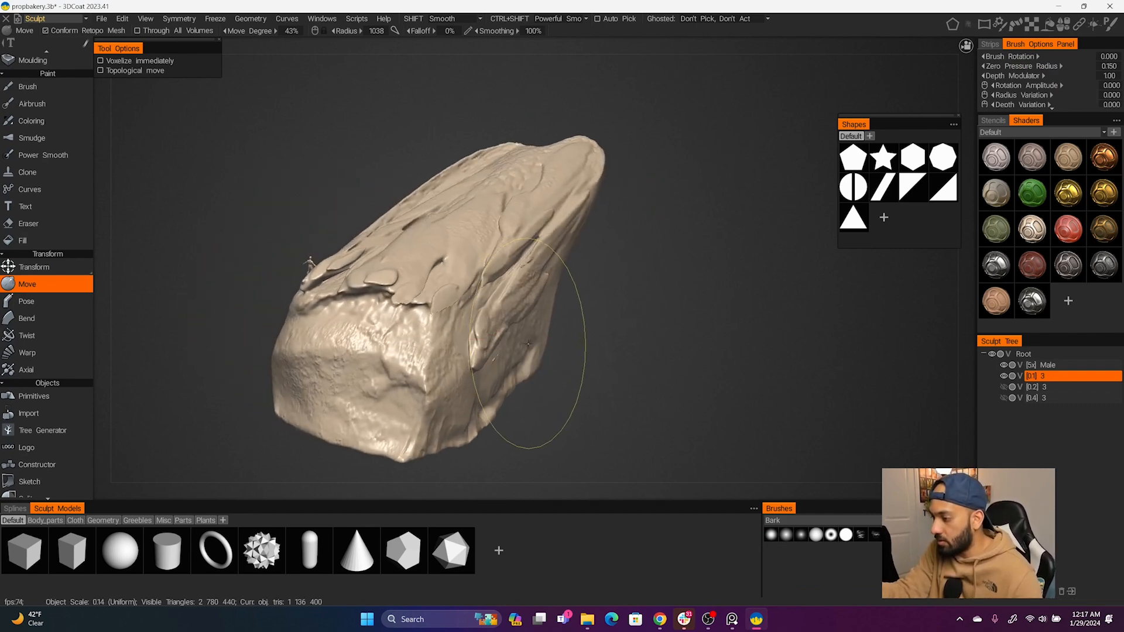
alt+drag(524, 315, 556, 302)
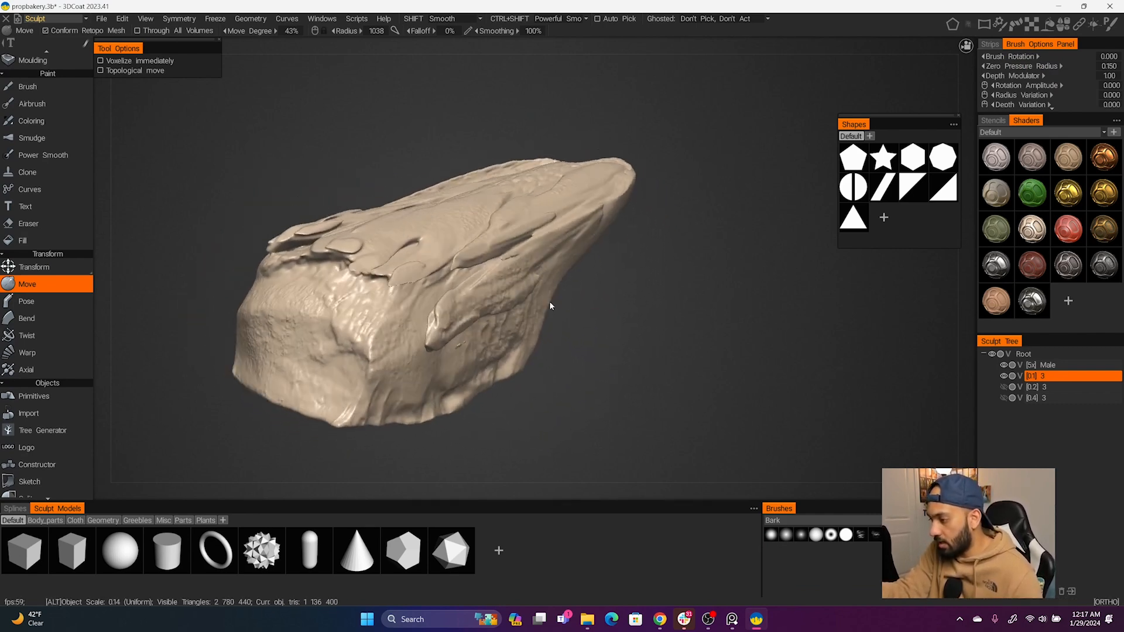
drag(431, 361, 433, 362)
drag(463, 316, 475, 321)
mouse_move(564, 351)
alt+mouse_down()
mouse_move(584, 331)
mouse_move(628, 399)
alt+mouse_up()
right_drag(554, 342, 511, 344)
mouse_move(511, 344)
alt+mouse_down()
mouse_move(615, 299)
mouse_move(542, 169)
mouse_move(695, 259)
alt+mouse_up()
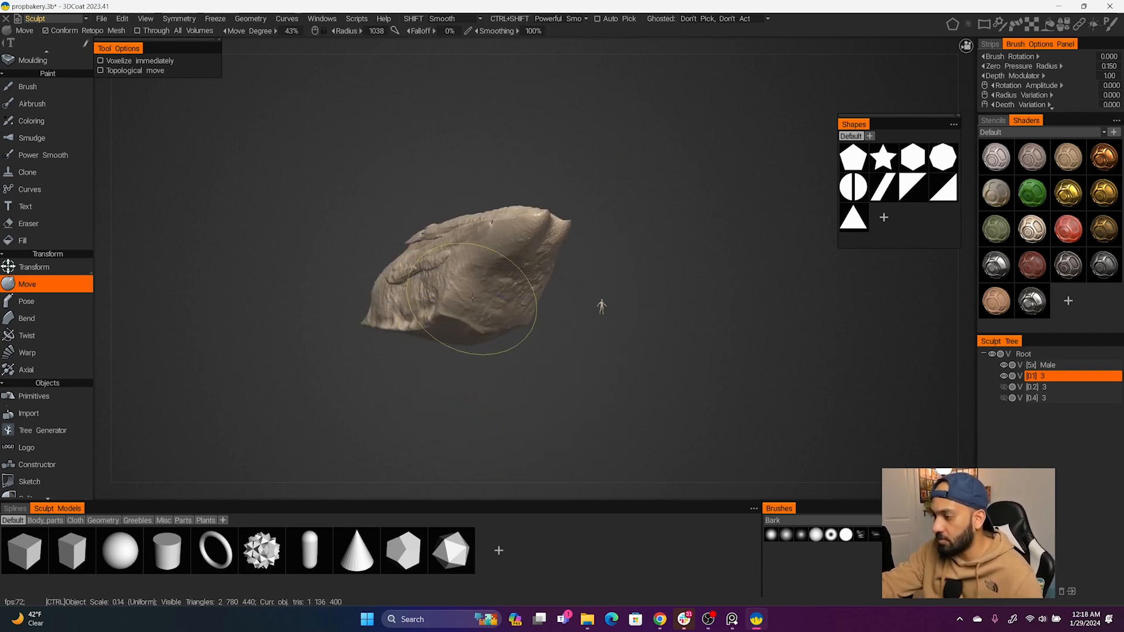
alt+right_drag(505, 248, 614, 239)
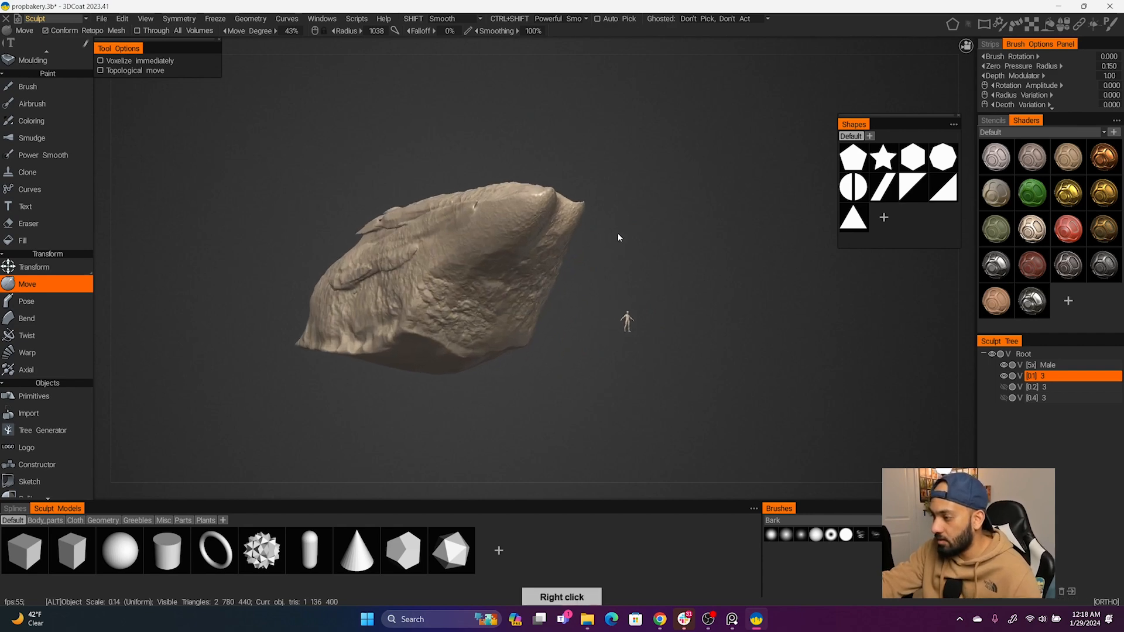
ctrl+drag(458, 250, 467, 243)
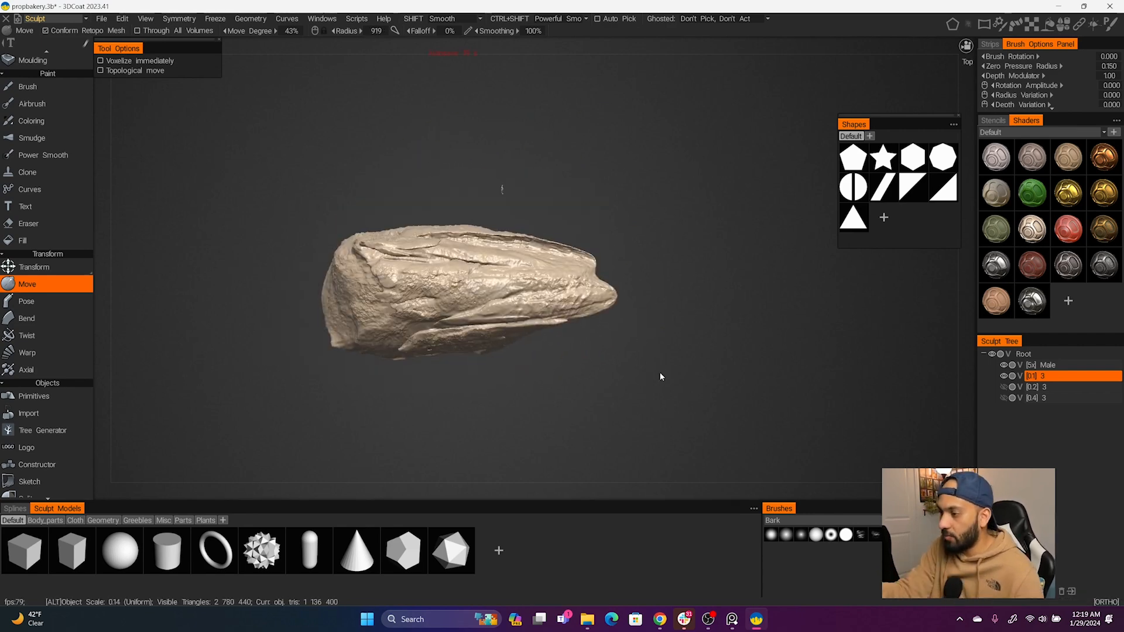
Hollow out the rock's top by subtracting an ellipsoid primitive about 1208 × 734 × 2870 mm, elongated along the rock
alt+drag(659, 371, 609, 340)
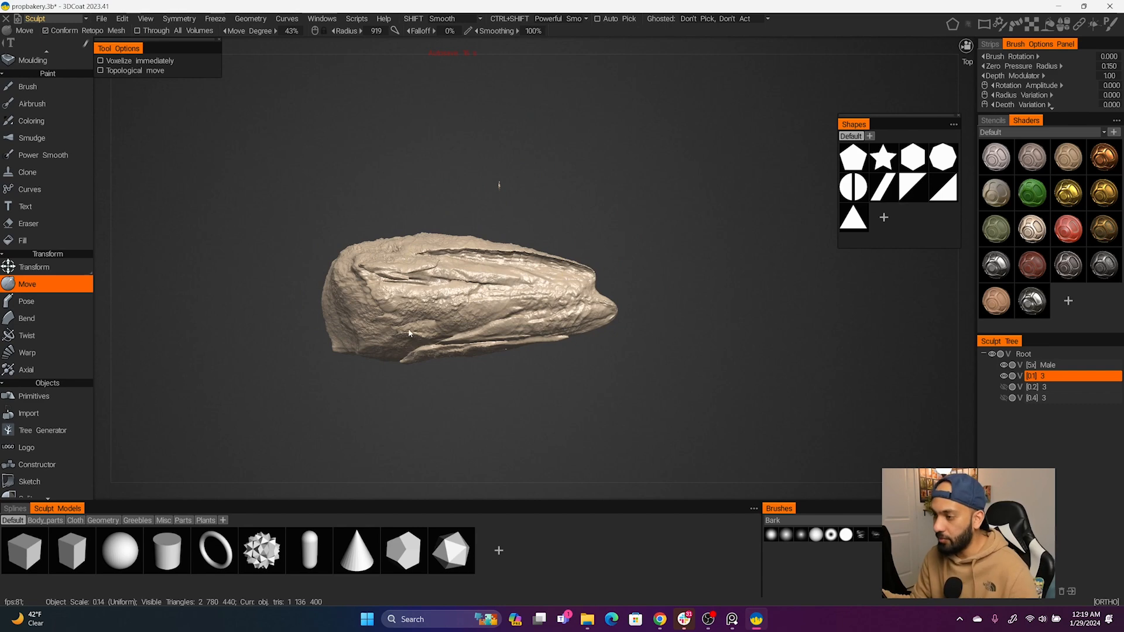
alt+drag(542, 369, 630, 248)
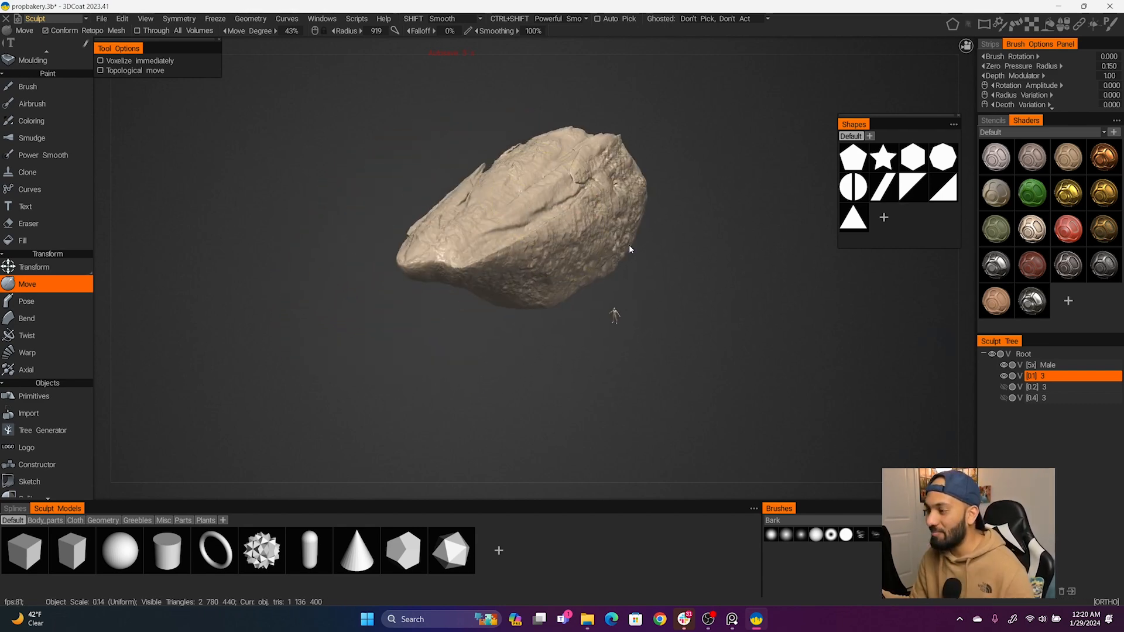
alt+drag(489, 221, 395, 277)
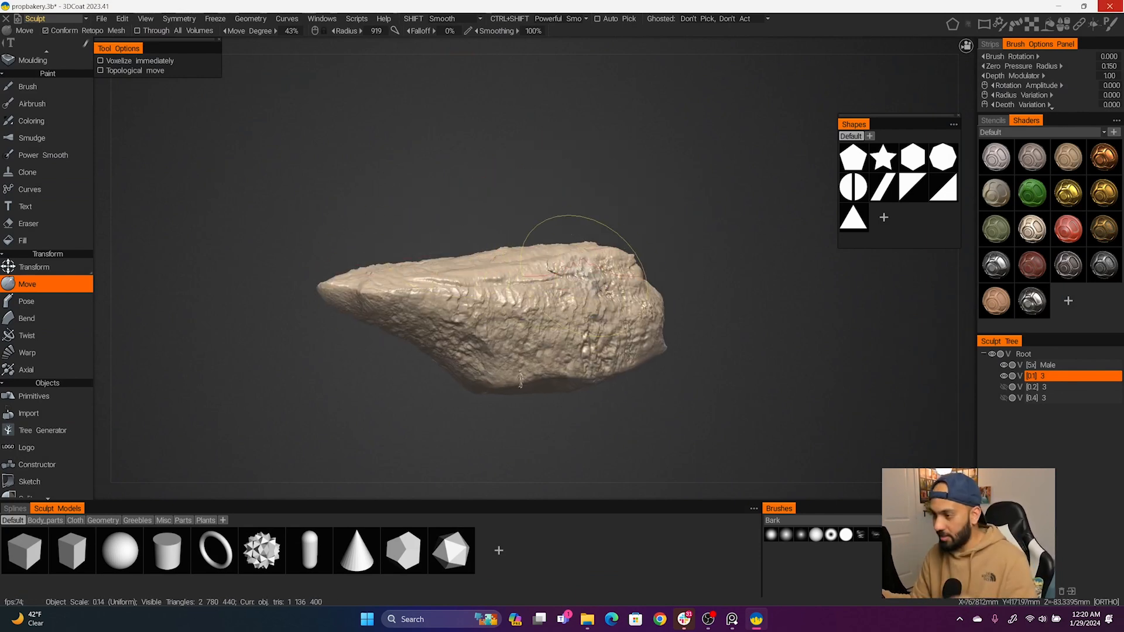
alt+drag(582, 275, 585, 234)
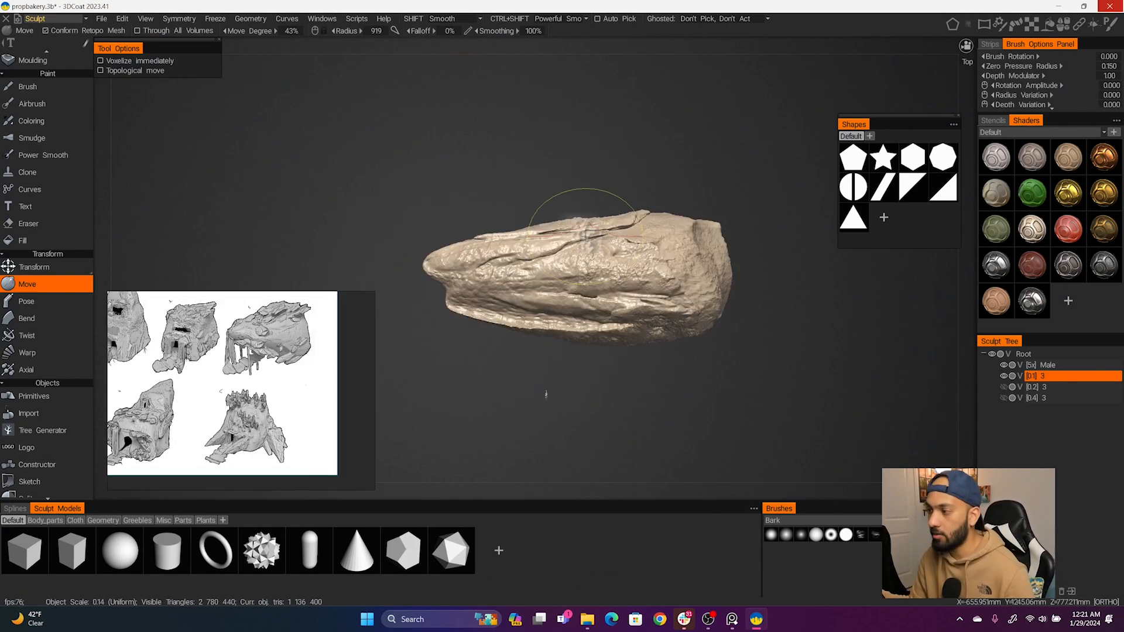
scroll(60, 373, down, 1)
click(56, 367)
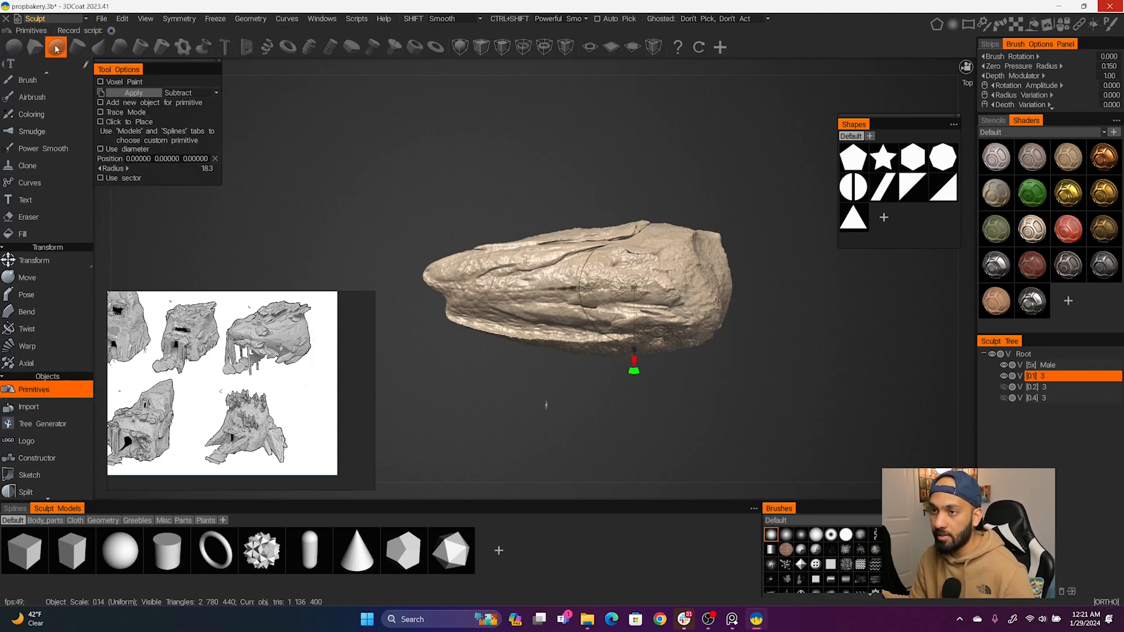
click(56, 50)
alt+drag(489, 357, 617, 378)
alt+middle_drag(617, 379, 622, 327)
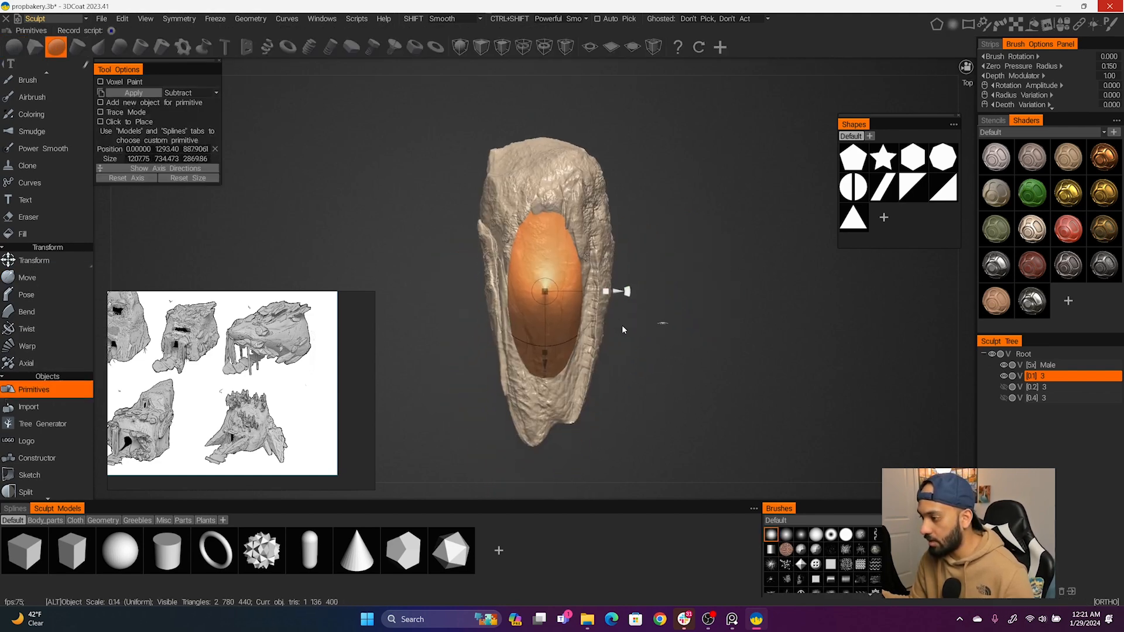
alt+drag(623, 329, 486, 333)
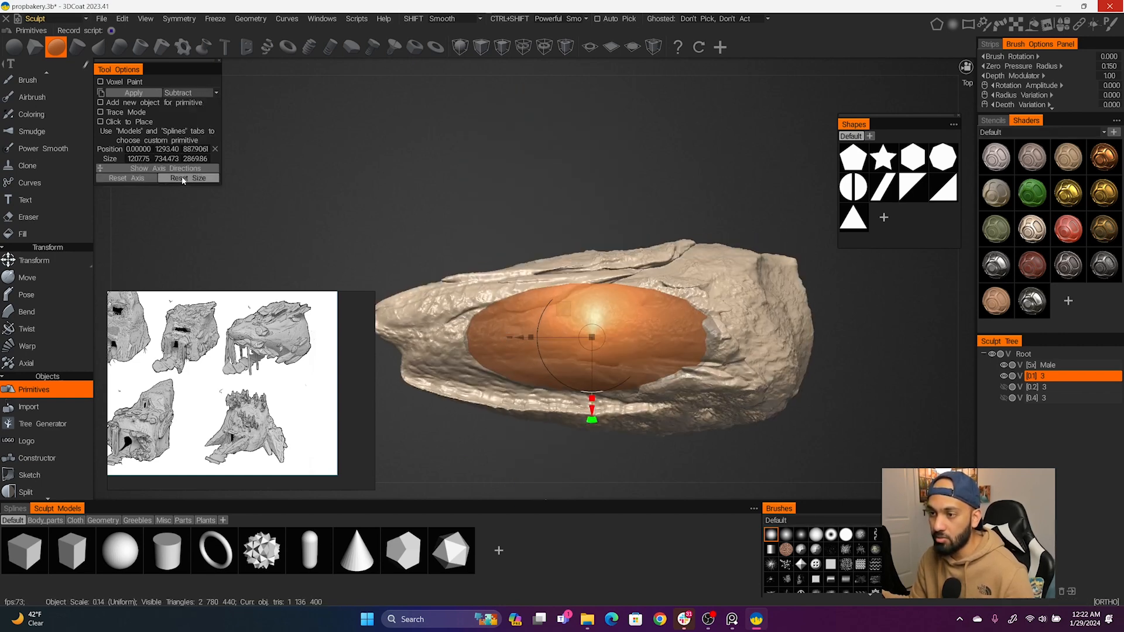
click(143, 94)
Lift the ellipsoid primitive clear of the rock and inspect the hollow from the front and side
alt+drag(546, 170, 585, 151)
drag(515, 163, 627, 158)
alt+middle_drag(635, 227, 630, 257)
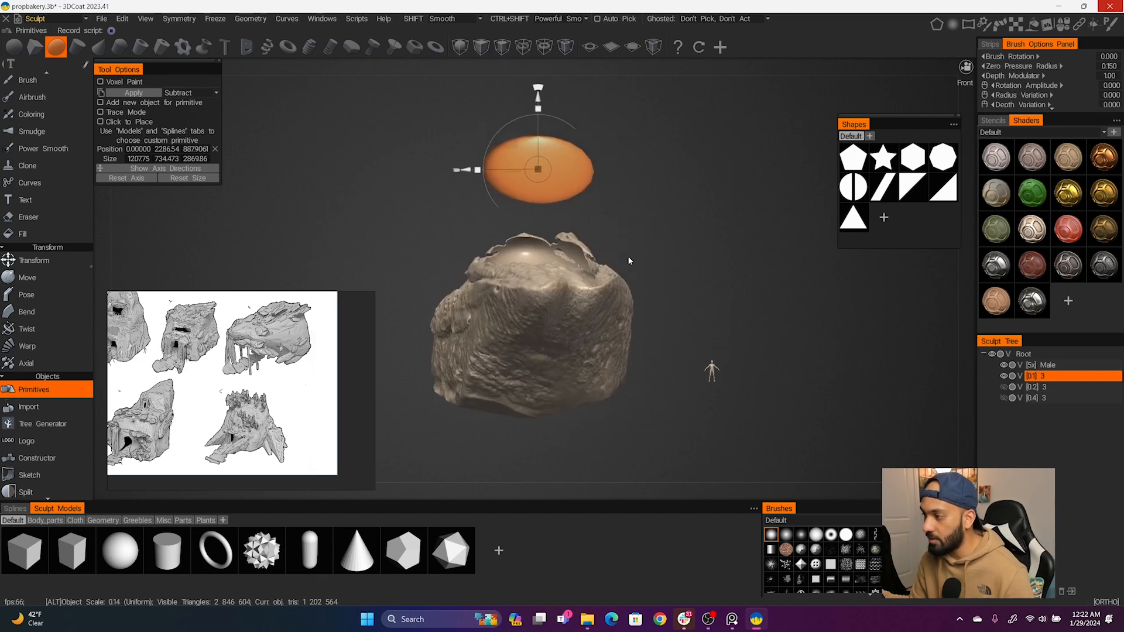
alt+drag(630, 257, 444, 356)
alt+drag(511, 264, 84, 98)
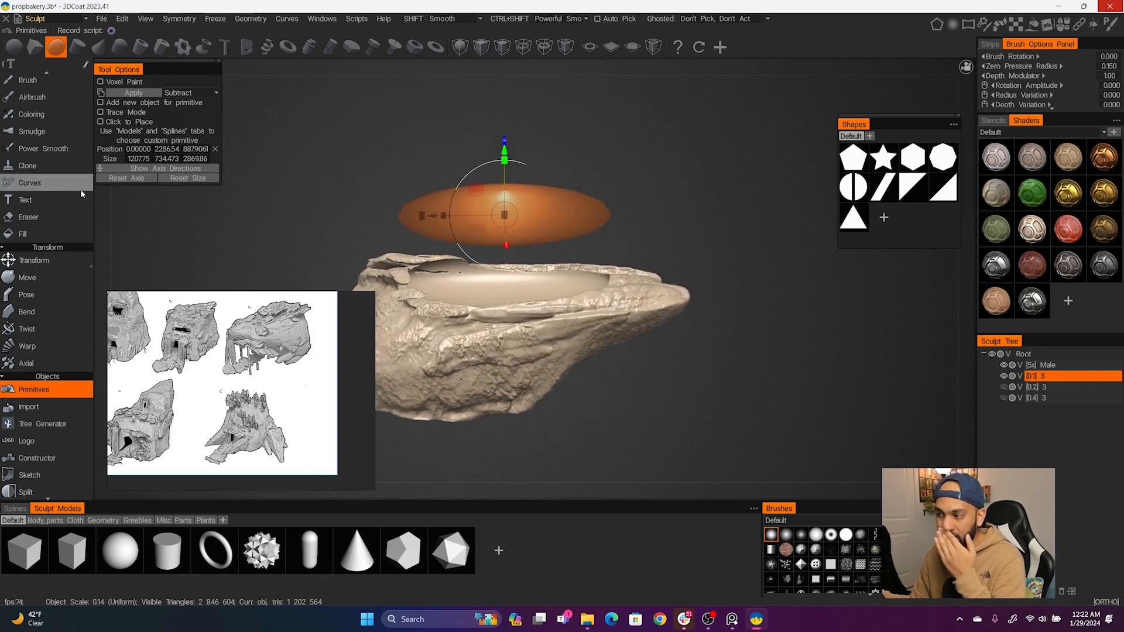
Rough up the smooth interior of the rock's top hollow with Build brush strokes
key(m)
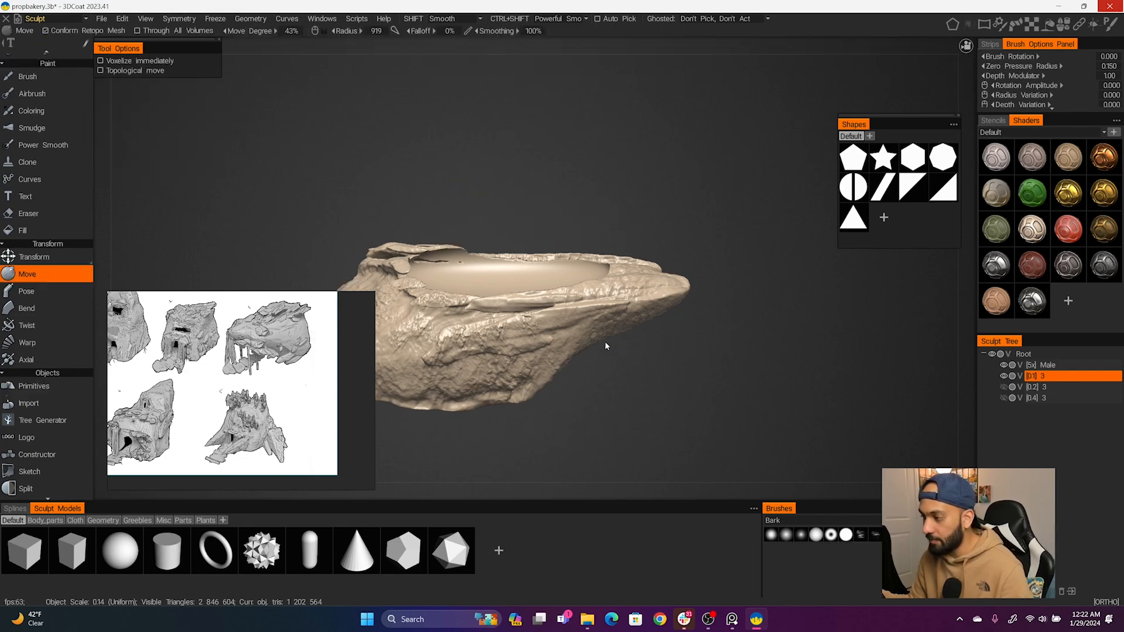
alt+drag(548, 299, 542, 386)
alt+middle_drag(541, 393, 574, 329)
mouse_move(574, 328)
alt+mouse_down()
mouse_move(552, 177)
mouse_move(539, 201)
mouse_move(567, 257)
alt+mouse_up()
key(b)
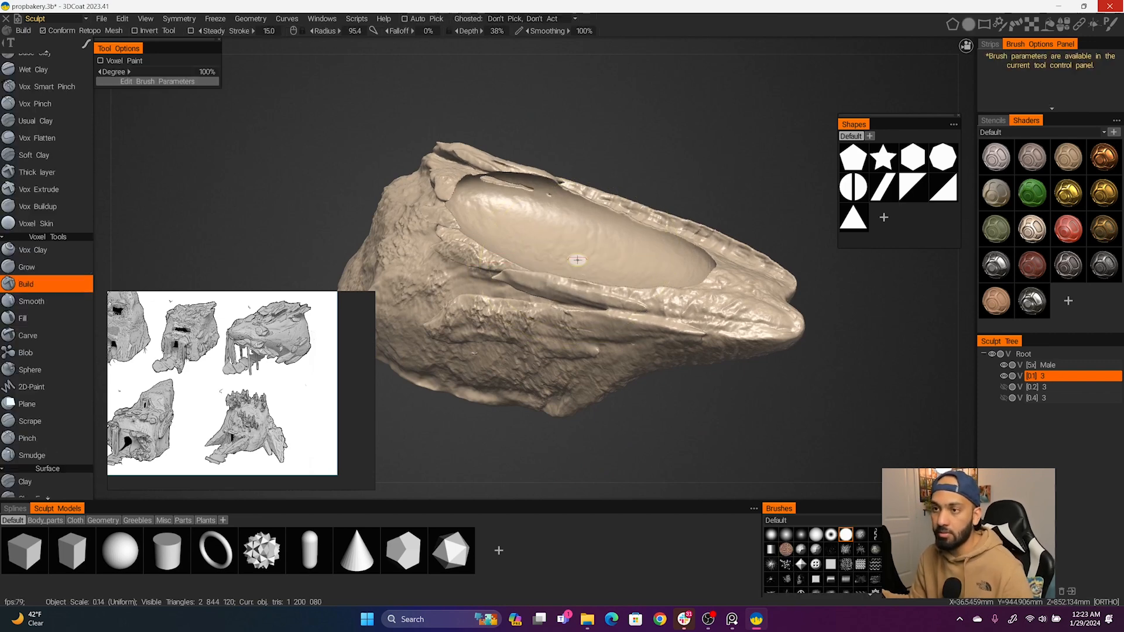
alt+right_drag(594, 263, 656, 284)
alt+middle_drag(655, 283, 592, 319)
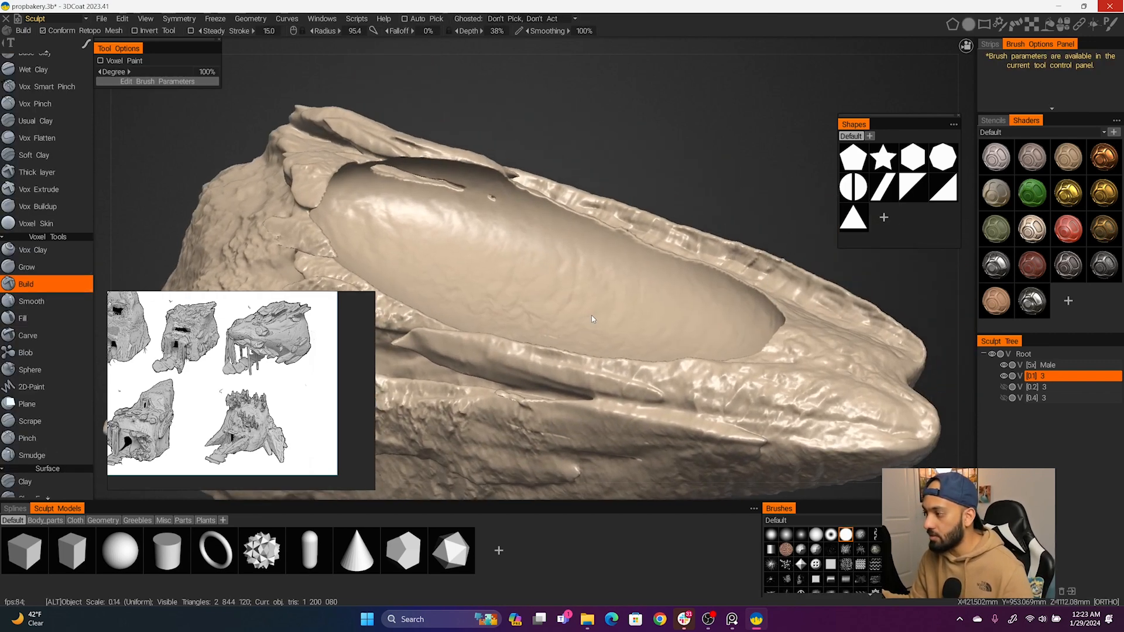
key(space)
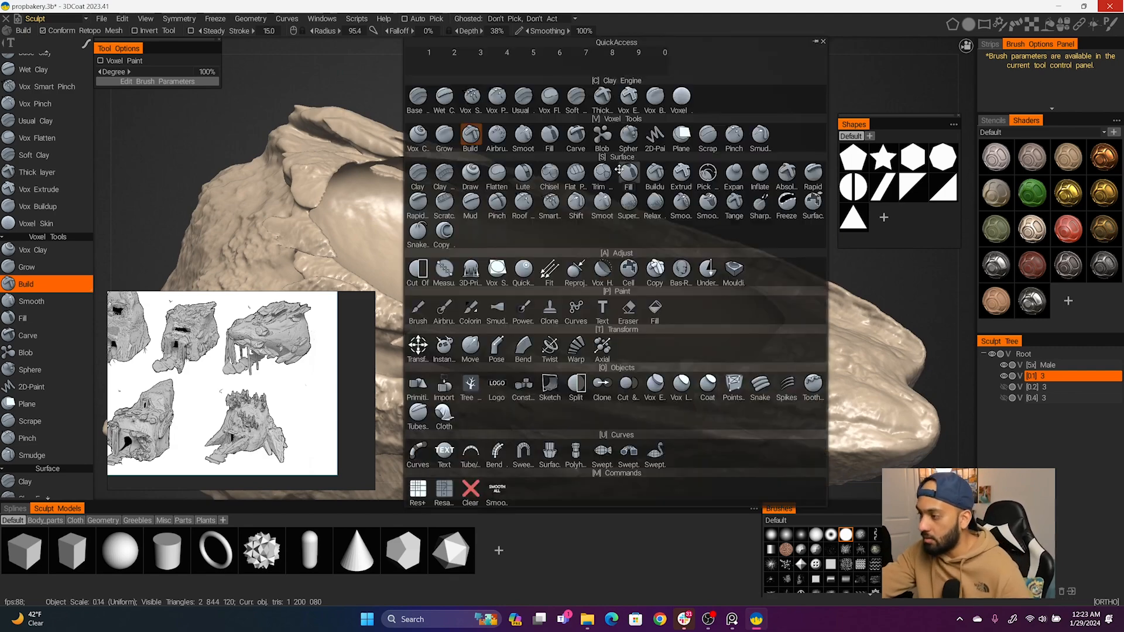
key(space)
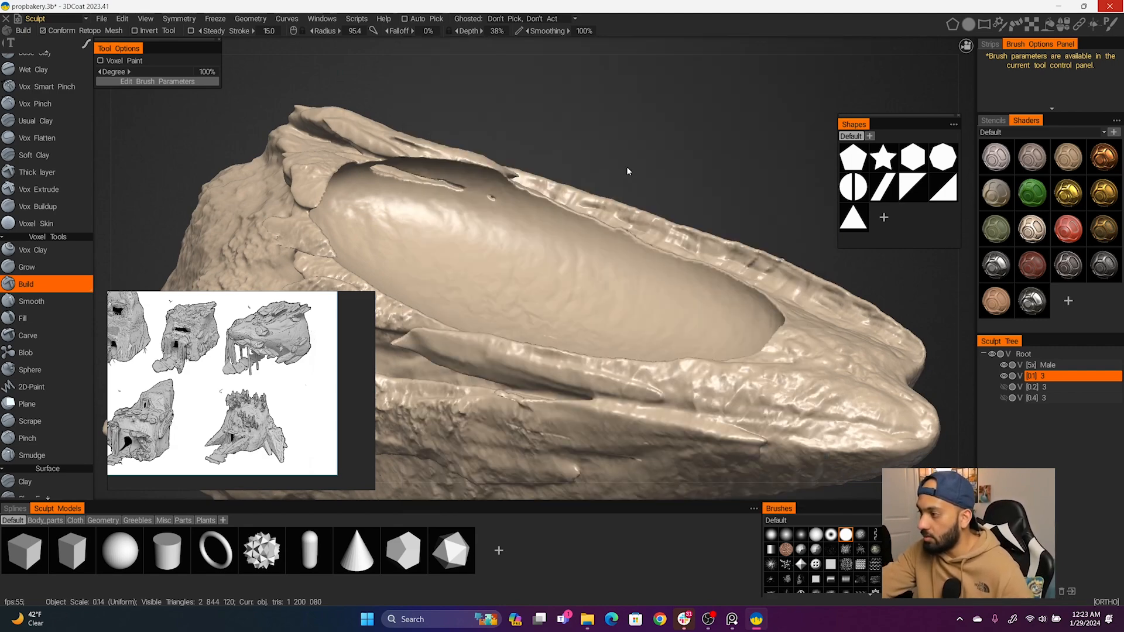
Smooth the thin rim of the top hollow and build up its surface further with the Build brush
alt+drag(643, 170, 538, 231)
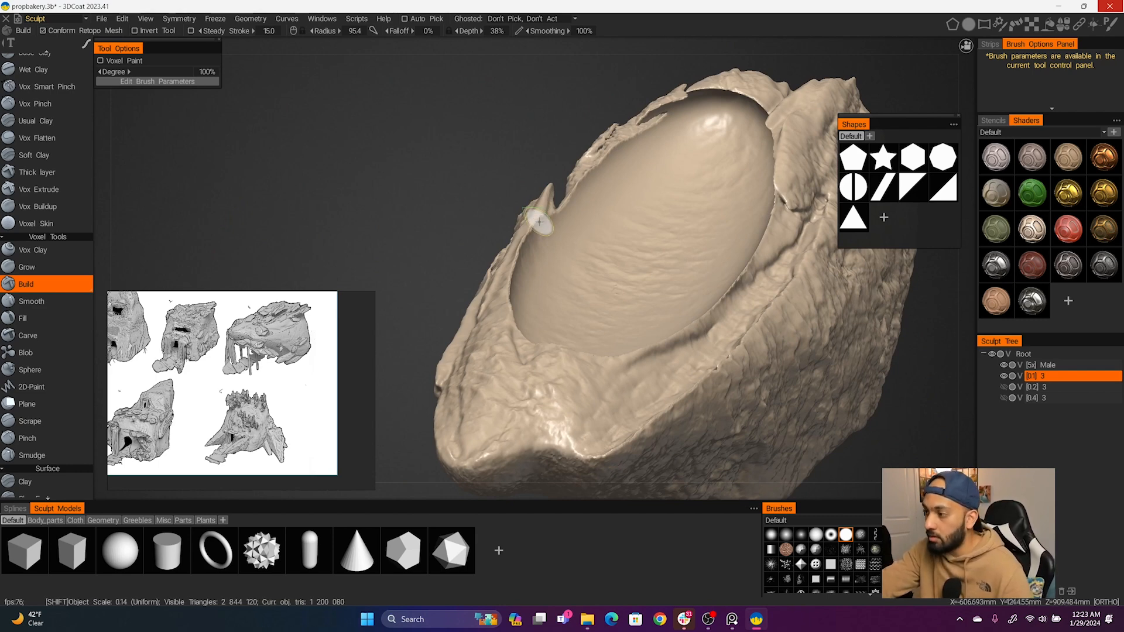
mouse_move(539, 223)
shift+mouse_down()
mouse_move(508, 309)
mouse_move(553, 248)
mouse_move(549, 156)
mouse_move(575, 88)
shift+mouse_up()
mouse_move(575, 88)
alt+mouse_down()
mouse_move(644, 214)
mouse_move(735, 275)
mouse_move(793, 352)
mouse_move(591, 264)
mouse_move(577, 305)
alt+mouse_up()
scroll(793, 327, down, 5)
drag(606, 257, 597, 287)
mouse_move(597, 287)
alt+mouse_down()
mouse_move(559, 249)
mouse_move(702, 371)
mouse_move(673, 243)
mouse_move(602, 246)
mouse_move(680, 227)
mouse_move(751, 249)
mouse_move(787, 240)
alt+mouse_up()
mouse_move(626, 328)
alt+mouse_down()
mouse_move(657, 321)
mouse_move(630, 329)
mouse_move(644, 325)
alt+mouse_up()
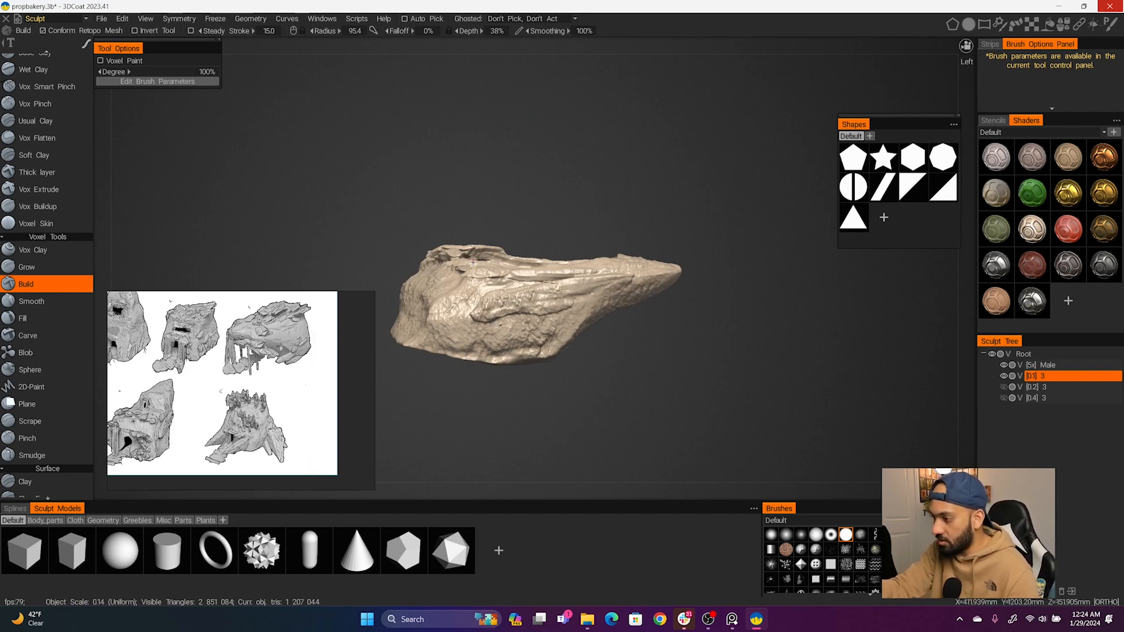
Clone the rock's pointed front end with a lasso and merge the rotated copy into the rock's side as a protruding shelf
alt+drag(591, 316, 638, 404)
key(c)
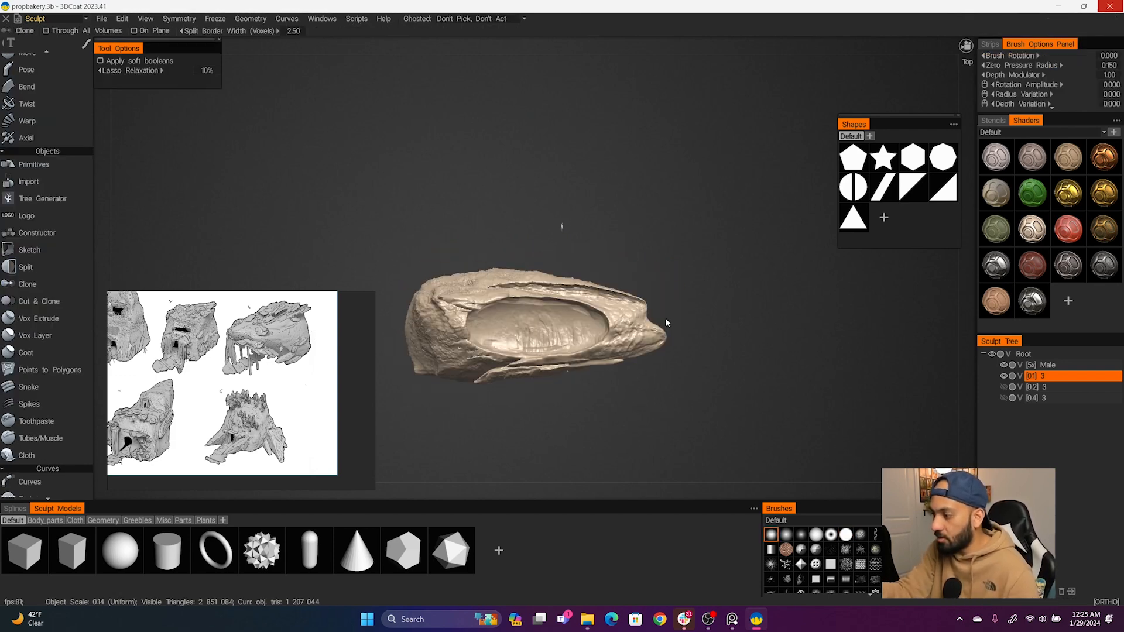
drag(657, 286, 604, 291)
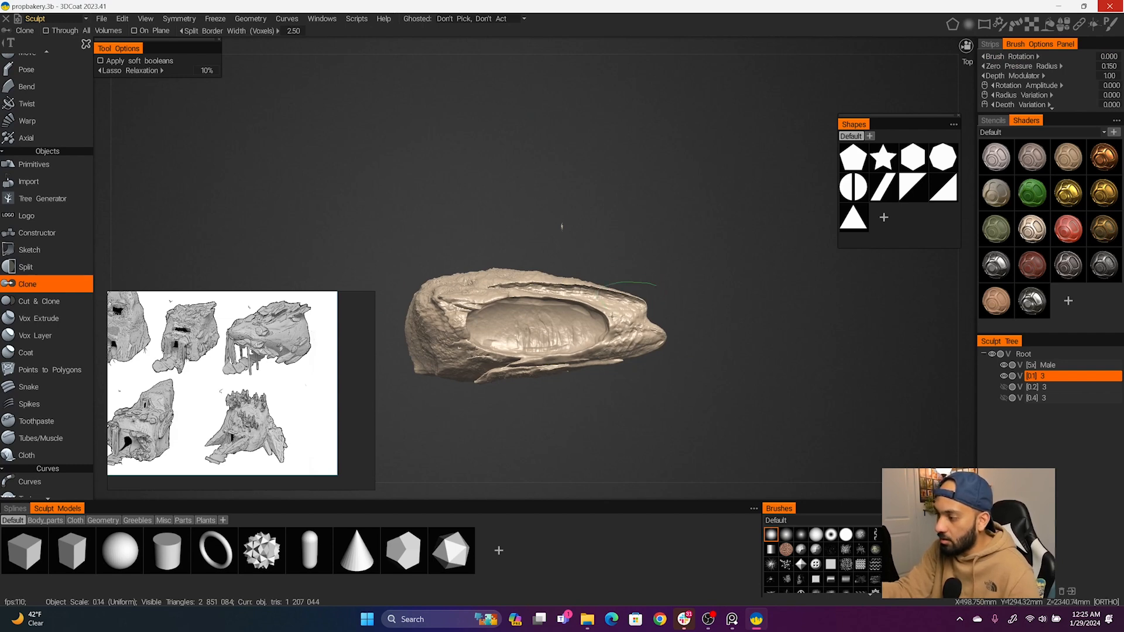
drag(734, 323, 658, 263)
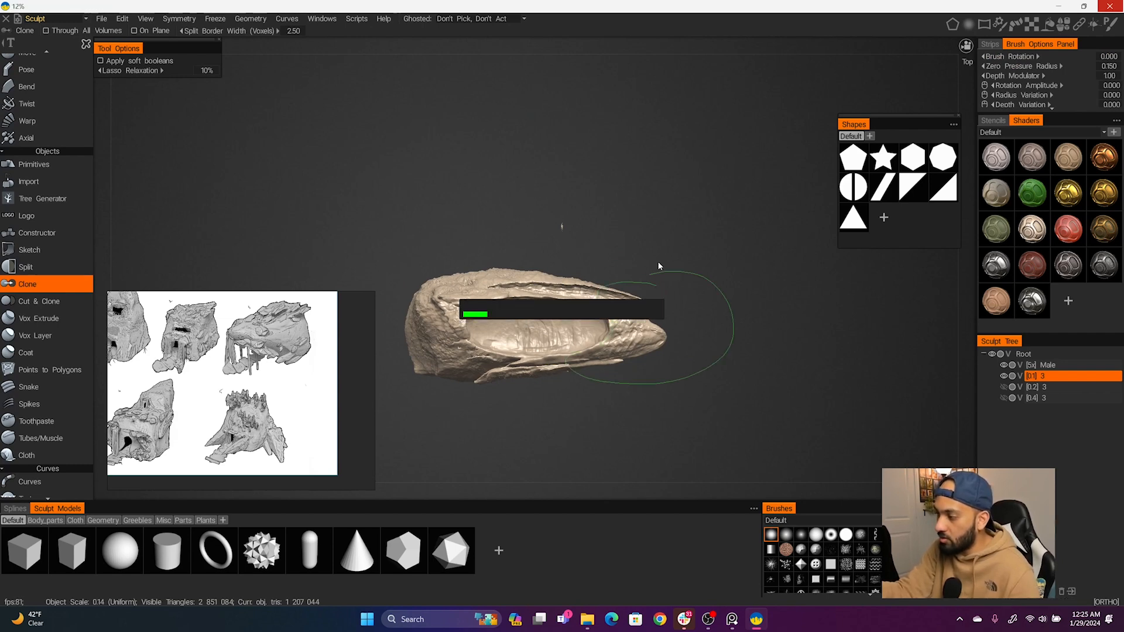
drag(611, 298, 611, 342)
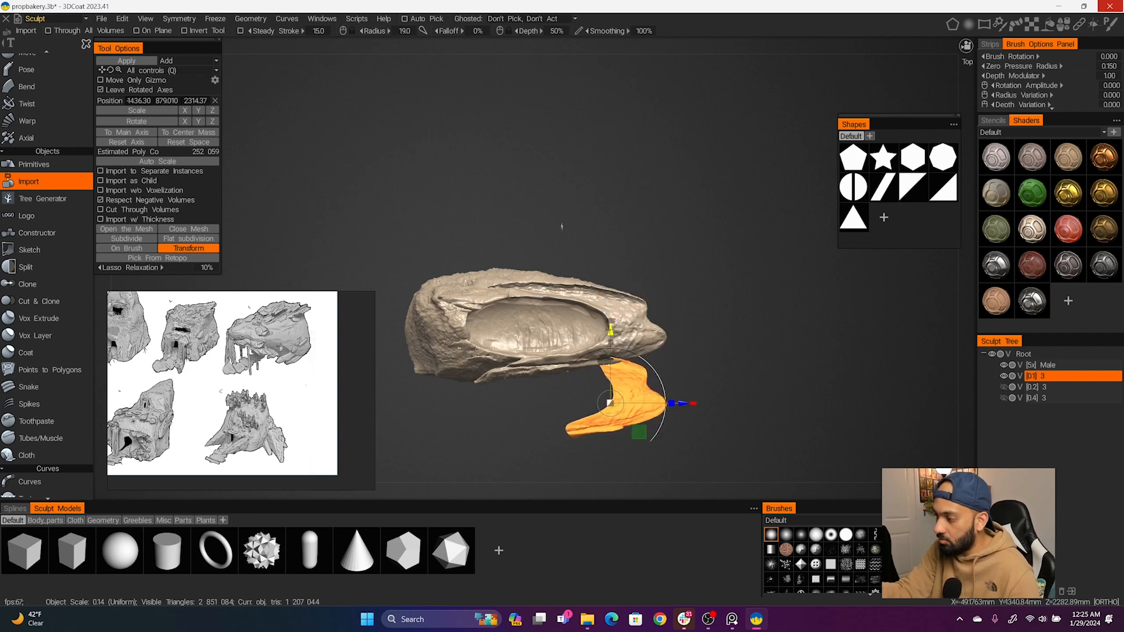
drag(664, 417, 525, 382)
mouse_move(562, 226)
alt+mouse_down()
mouse_move(583, 165)
mouse_move(543, 174)
alt+mouse_up()
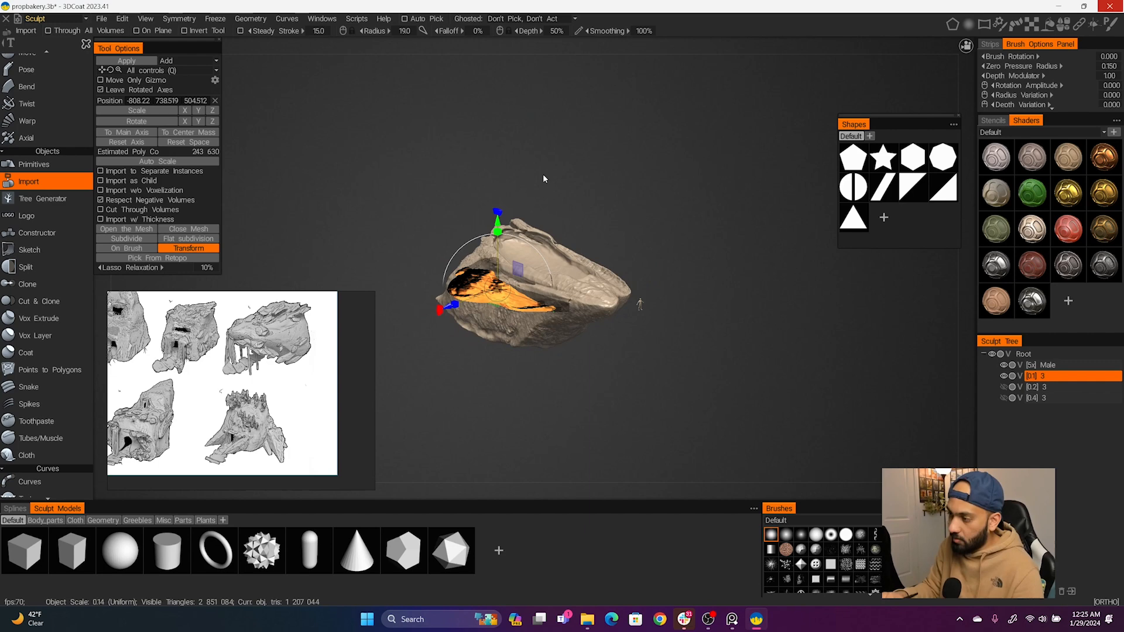
key(Return)
click(467, 285)
alt+drag(603, 246, 649, 333)
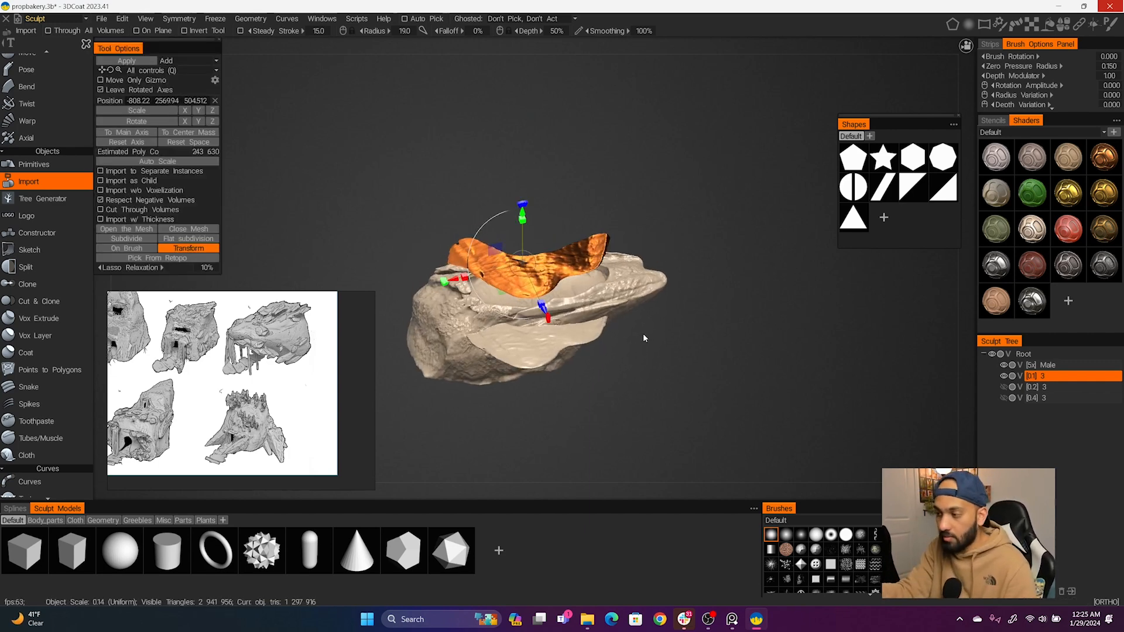
key(Escape)
Blend the seam between the added side shelf and the rock using the Fill brush at radius 94.7
alt+right_drag(598, 349, 754, 343)
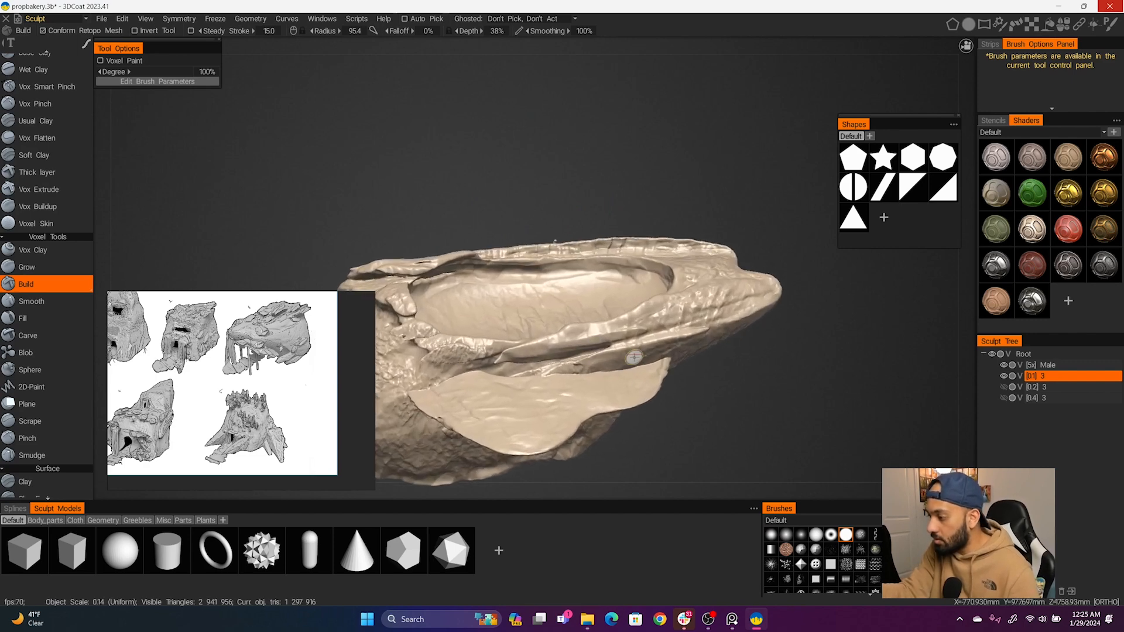
click(69, 319)
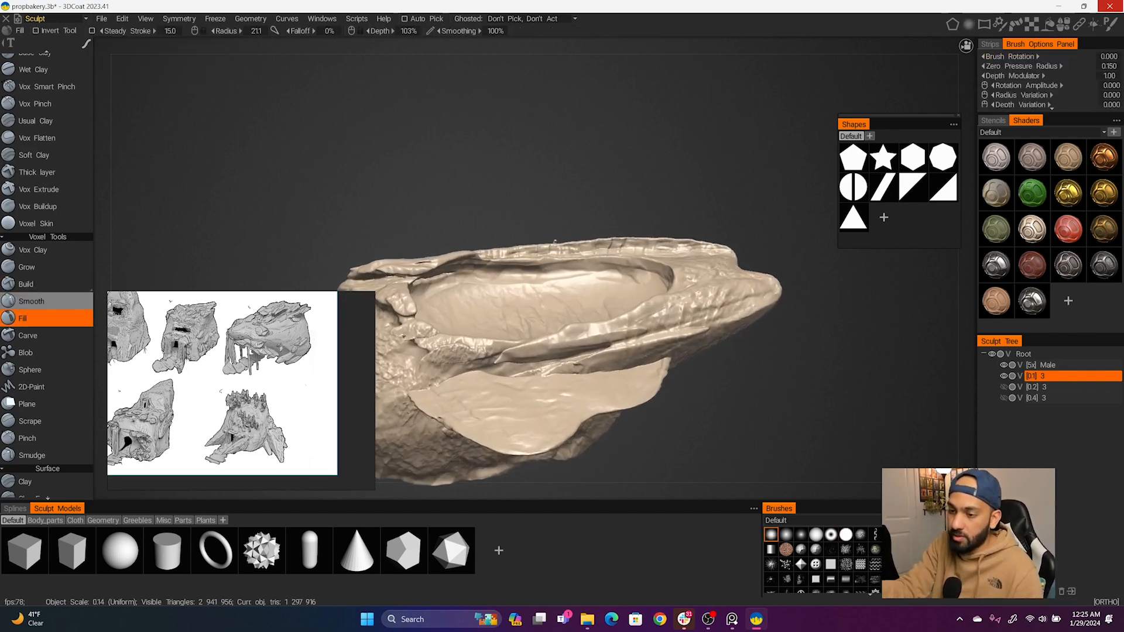
alt+drag(638, 357, 696, 264)
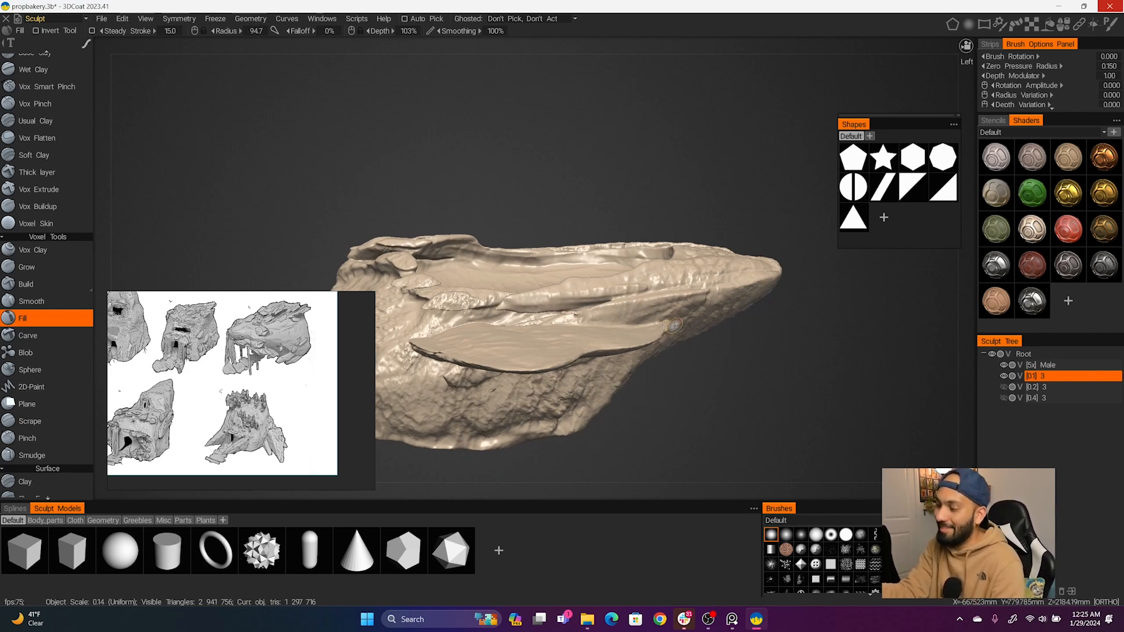
alt+right_drag(672, 325, 722, 331)
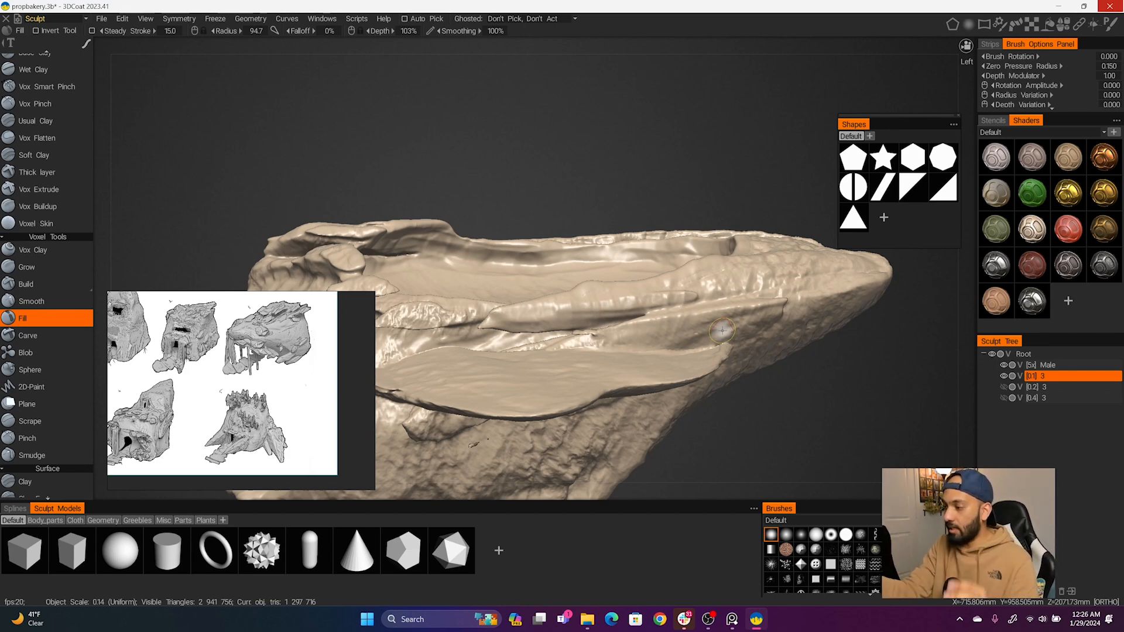
alt+drag(714, 345, 664, 249)
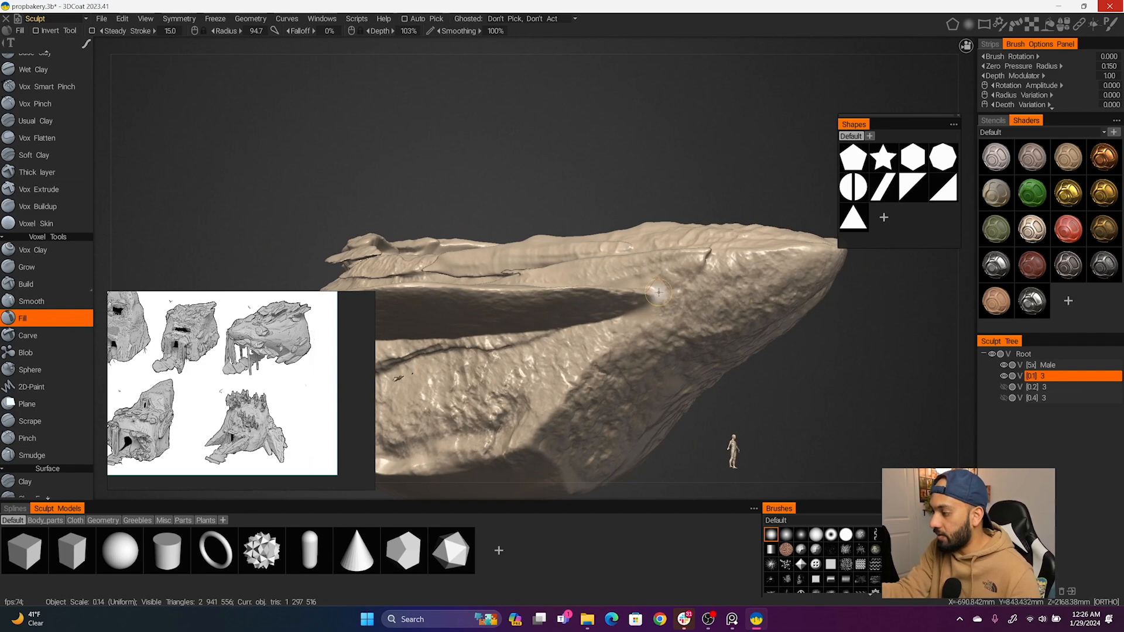
alt+drag(602, 326, 578, 374)
alt+right_drag(636, 349, 706, 381)
Reshape the side shelf with Move and sculpt rough, jagged chunks onto it with a different brush alpha
key(m)
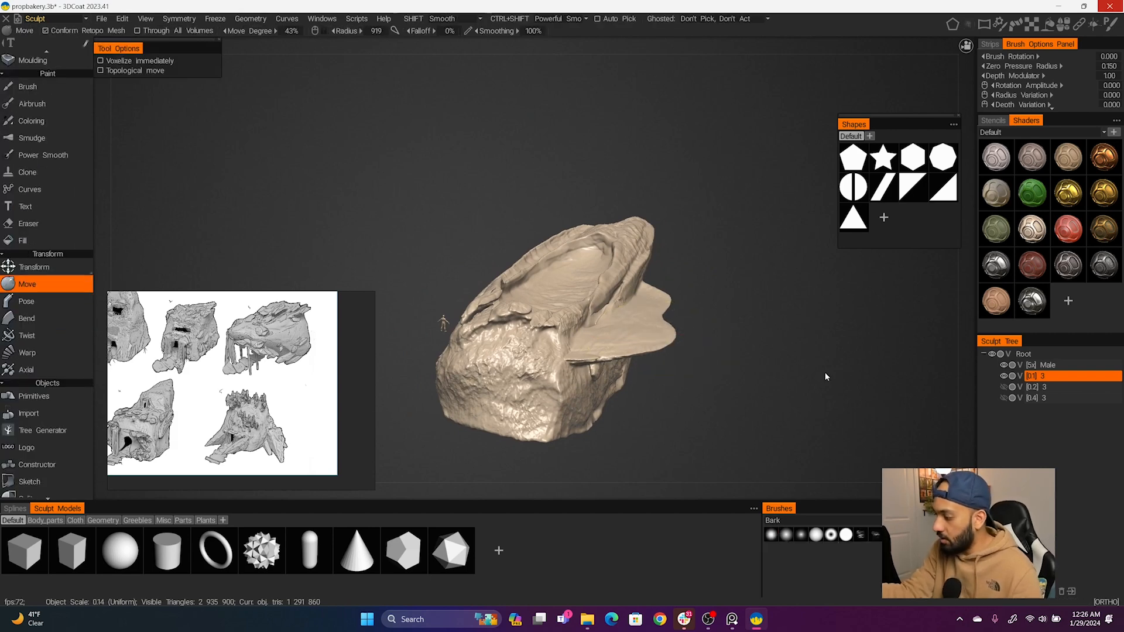
mouse_move(622, 315)
mouse_down()
mouse_move(661, 275)
mouse_move(685, 301)
mouse_move(755, 261)
mouse_move(688, 263)
mouse_move(648, 156)
mouse_move(690, 150)
mouse_move(630, 236)
mouse_move(755, 328)
mouse_move(767, 281)
mouse_move(827, 495)
mouse_up()
click(819, 520)
click(800, 535)
alt+drag(617, 258, 592, 376)
alt+right_drag(592, 376, 627, 195)
mouse_move(627, 196)
mouse_down()
mouse_move(594, 330)
mouse_move(644, 281)
mouse_up()
alt+right_drag(644, 281, 674, 246)
Trim the outer part of the side shelf with a Cut Off lasso and reshape its edge with Move
key(k)
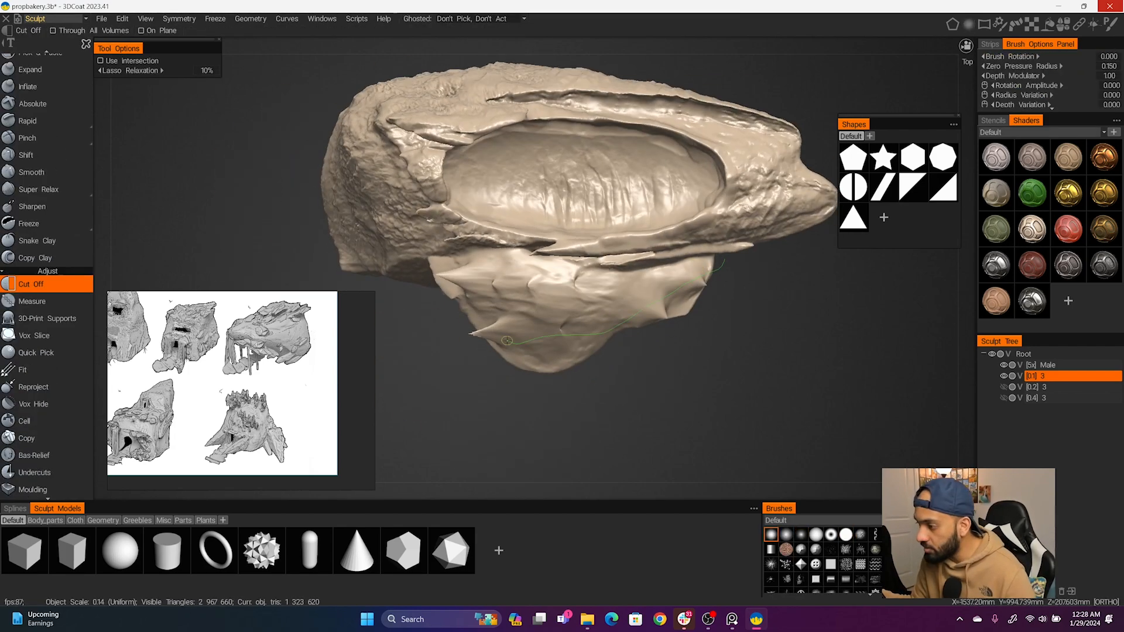
drag(445, 311, 820, 264)
alt+drag(702, 351, 681, 260)
alt+right_drag(682, 259, 656, 281)
key(m)
click(843, 520)
drag(660, 221, 715, 269)
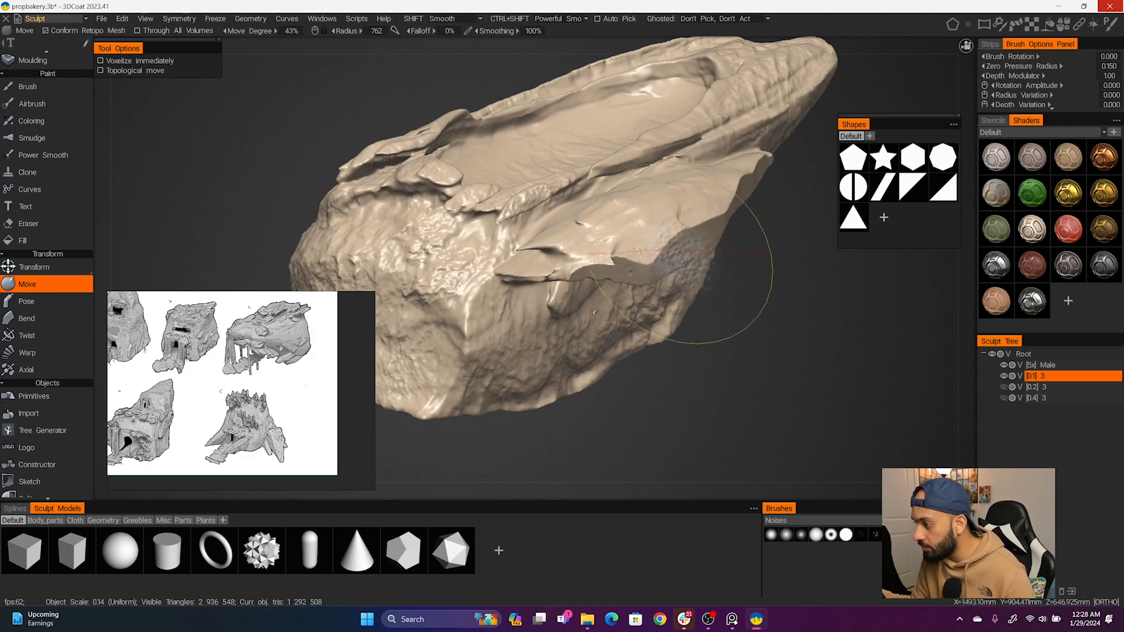
Build up layered rock ridges along the side shelf and its edge with the Build brush
key(b)
mouse_move(643, 205)
alt+mouse_down()
mouse_move(684, 237)
mouse_move(744, 188)
alt+mouse_up()
mouse_move(740, 187)
mouse_down()
mouse_move(647, 249)
mouse_move(535, 257)
mouse_up()
click(831, 565)
drag(506, 249, 454, 289)
mouse_move(661, 257)
alt+mouse_down()
mouse_move(806, 216)
mouse_move(697, 249)
alt+mouse_up()
mouse_move(697, 249)
alt+mouse_down()
mouse_move(726, 222)
mouse_move(621, 249)
mouse_move(648, 272)
mouse_move(639, 270)
mouse_move(708, 252)
mouse_move(665, 269)
alt+mouse_up()
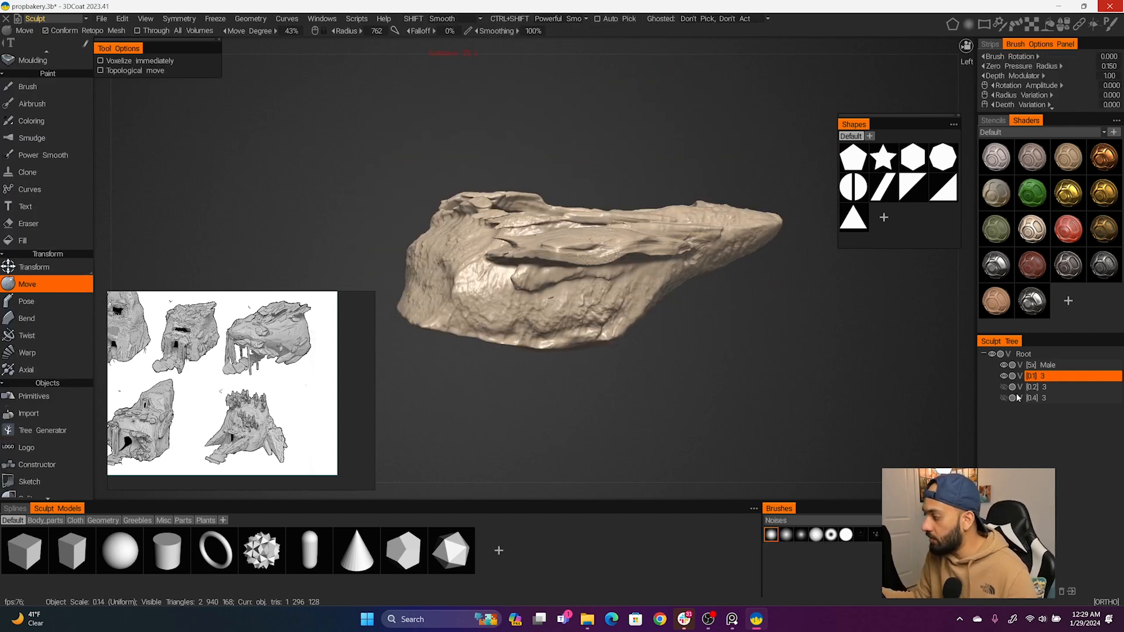
Show the hidden shard layer [0.2] 3 and reposition it with Transform towards the rock's top hollow
click(1005, 388)
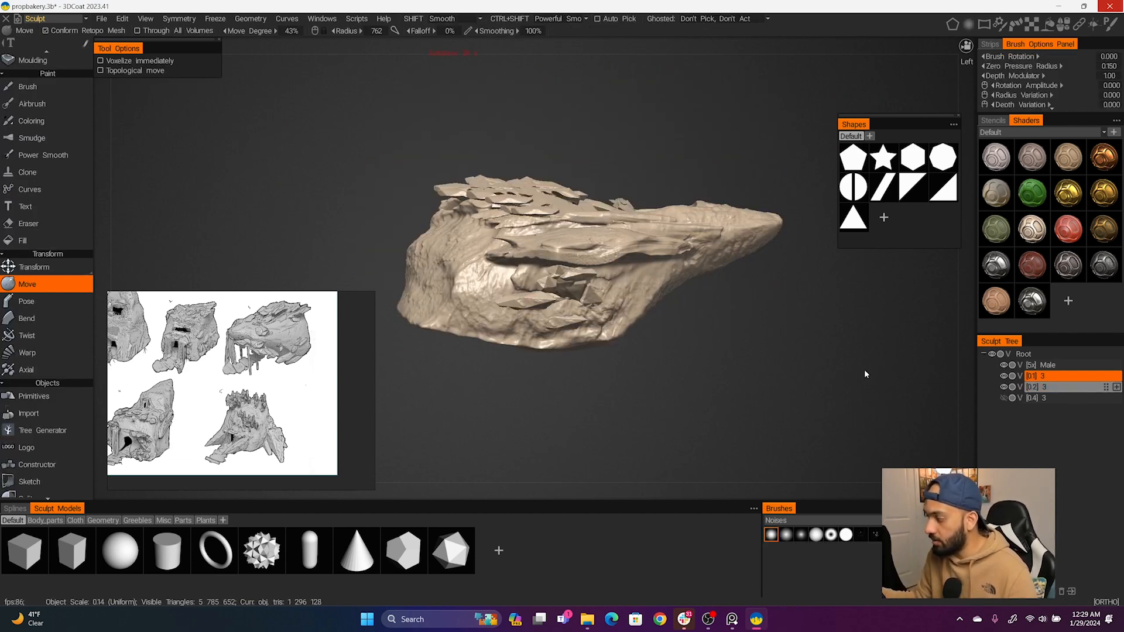
click(1026, 391)
key(t)
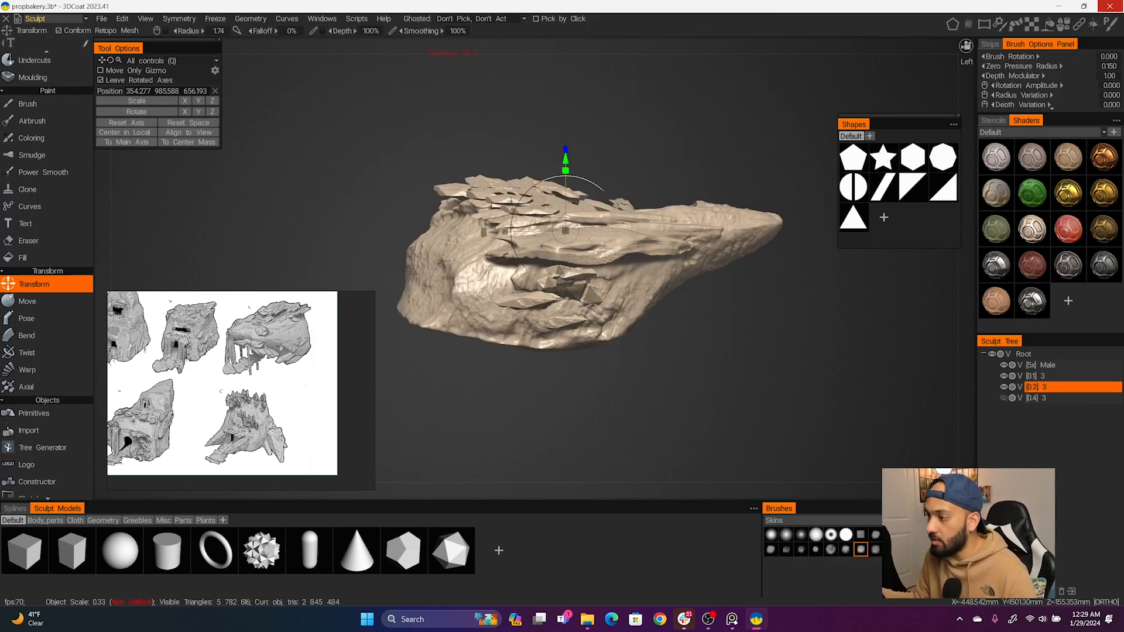
mouse_move(495, 213)
mouse_down()
mouse_move(587, 199)
mouse_move(505, 209)
mouse_move(616, 222)
mouse_move(622, 251)
mouse_up()
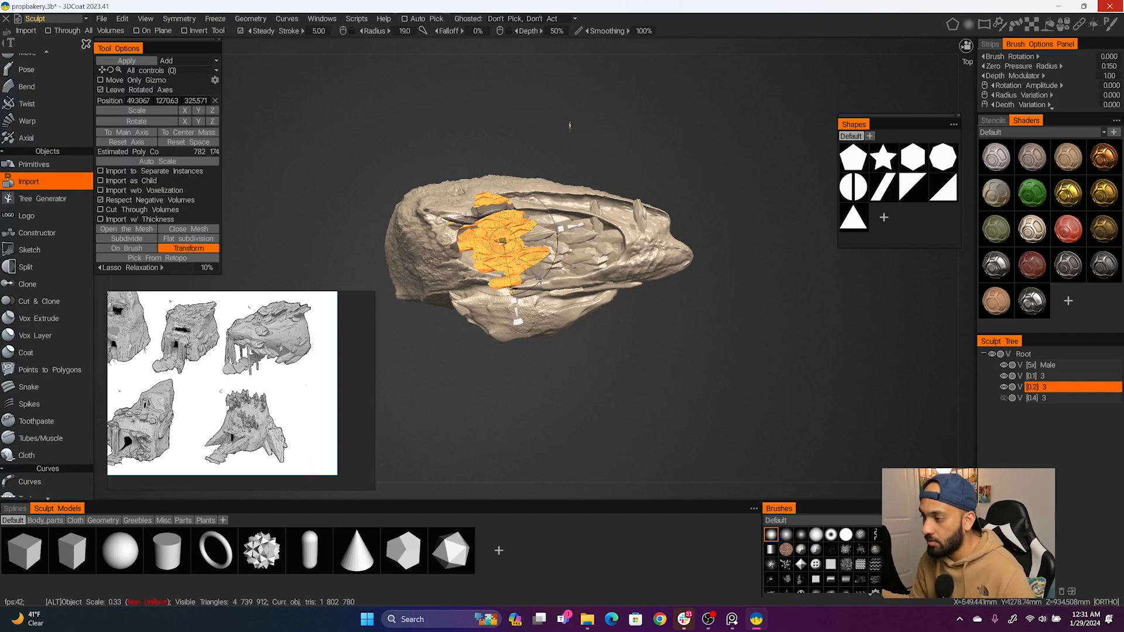
Rotate the copied shard clusters upright over the top hollow and save the scene
right_drag(527, 234, 484, 245)
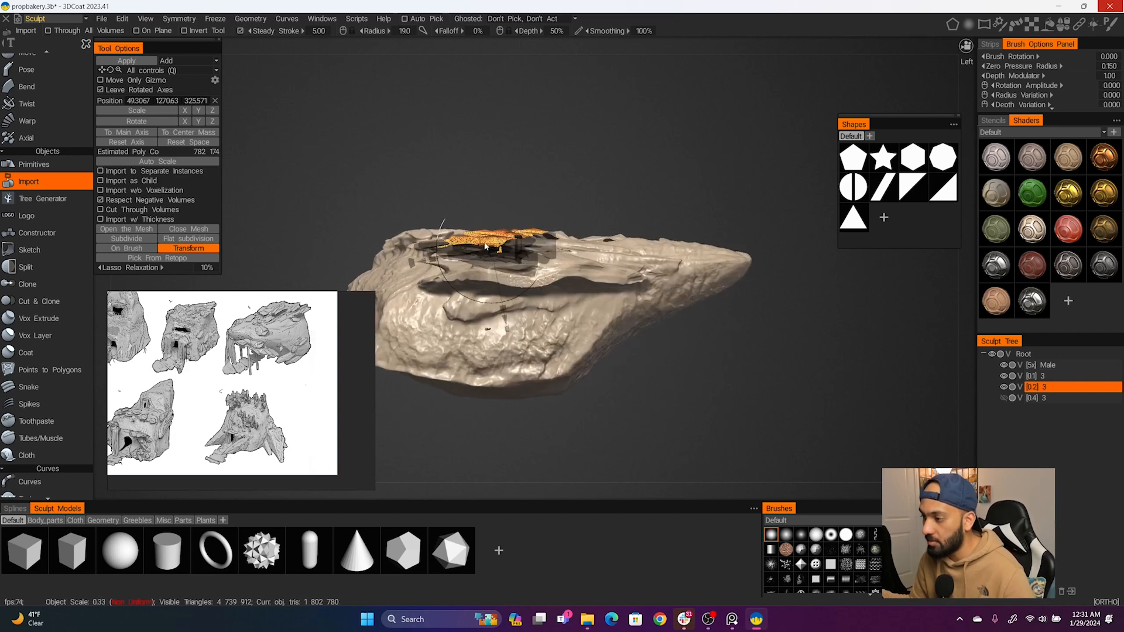
drag(443, 274, 488, 214)
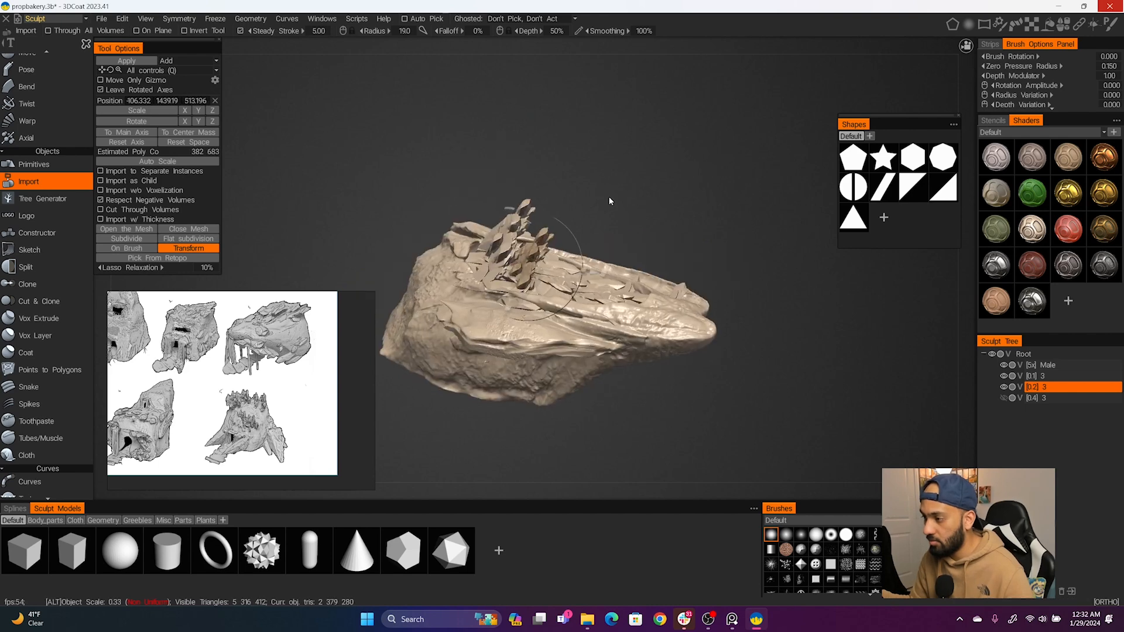
right_drag(610, 196, 635, 181)
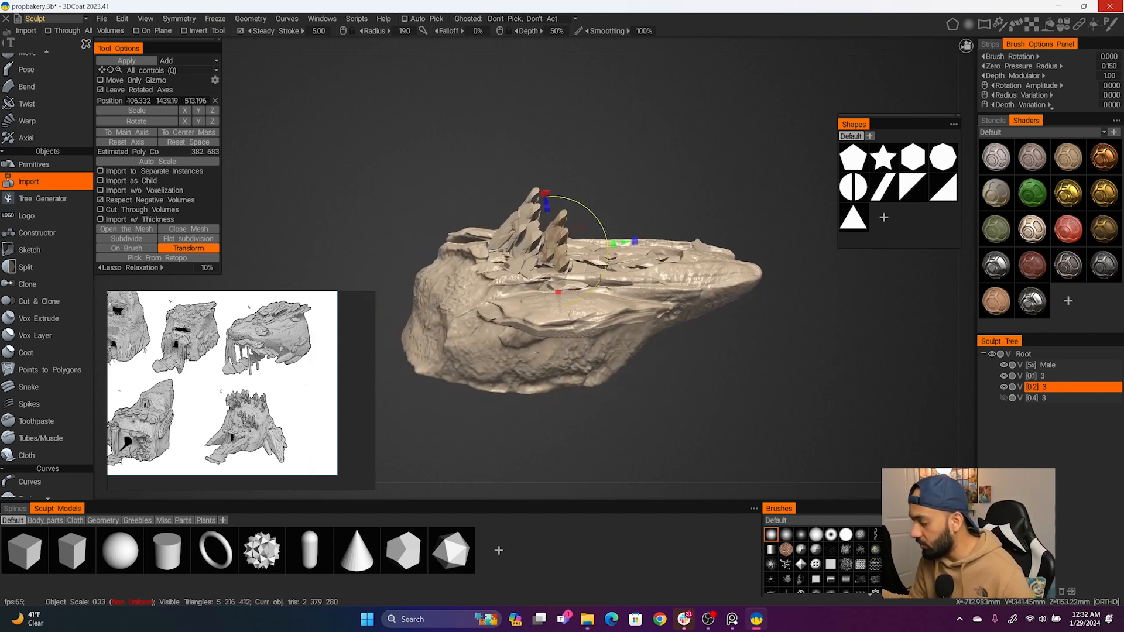
key(ctrl+s)
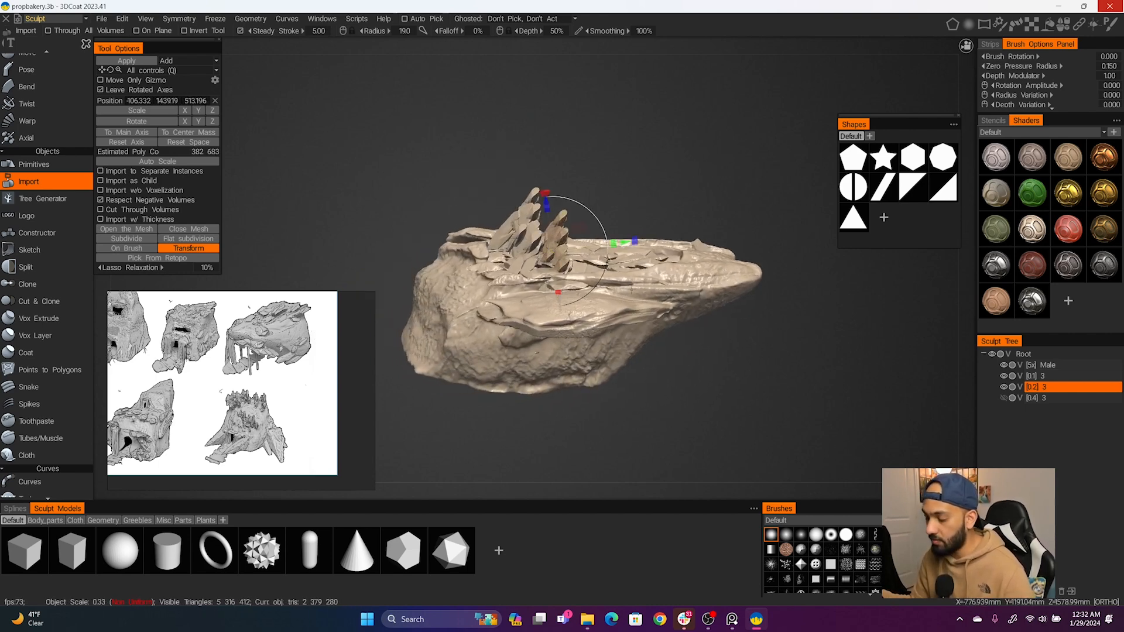
key(Return)
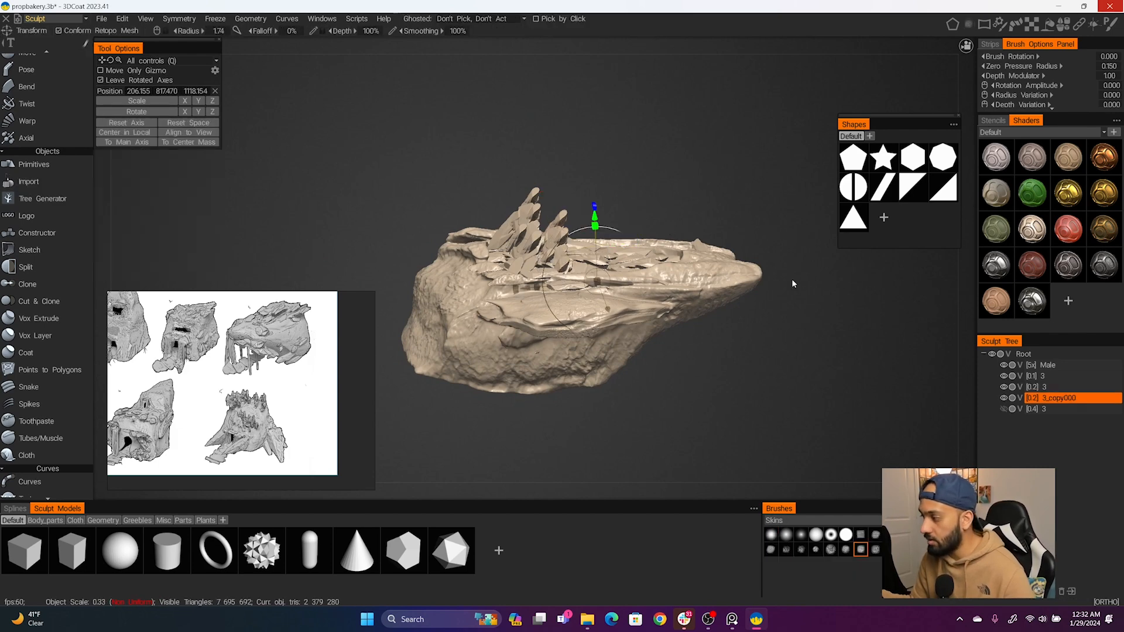
Stretch the duplicated shard layer into taller spikes and lower it onto the rock's top
drag(594, 214, 592, 143)
drag(596, 205, 660, 55)
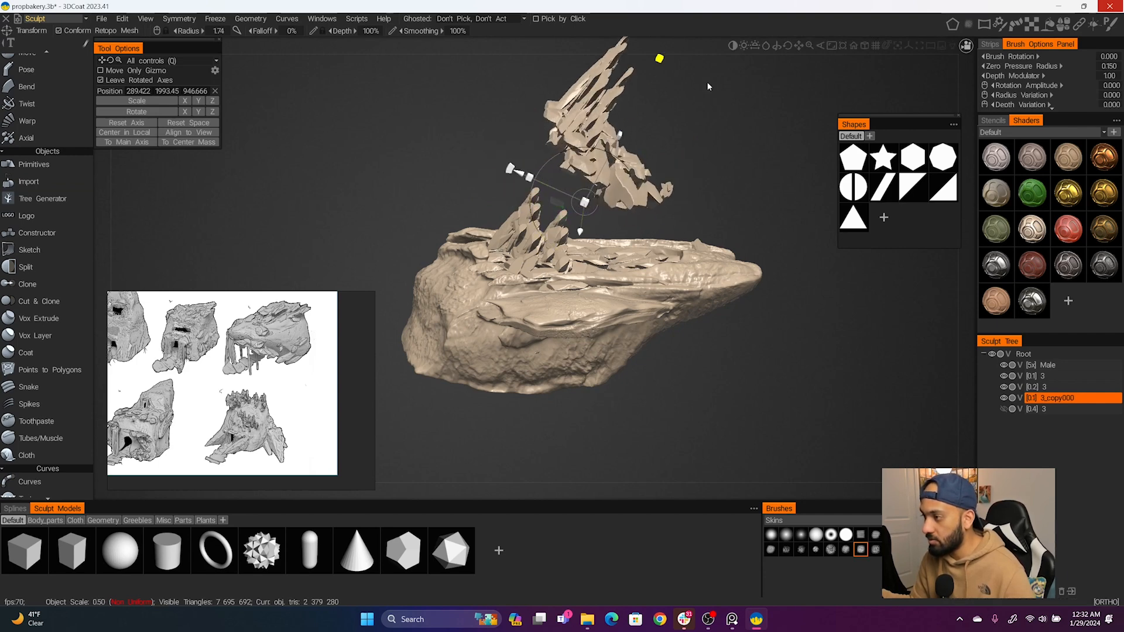
drag(615, 144, 632, 211)
Duplicate the tall shard layer again and shift the copy along the rock's top
key(ctrl+d)
drag(601, 305, 726, 305)
click(47, 284)
mouse_move(725, 304)
alt+mouse_down()
mouse_move(758, 334)
mouse_move(732, 264)
mouse_move(422, 161)
mouse_move(503, 188)
alt+mouse_up()
click(1004, 409)
click(1005, 409)
mouse_move(726, 234)
alt+mouse_down()
mouse_move(489, 232)
mouse_move(794, 245)
mouse_move(654, 261)
mouse_move(660, 252)
alt+mouse_up()
scroll(654, 261, down, 5)
alt+right_drag(661, 252, 696, 332)
alt+drag(696, 331, 675, 355)
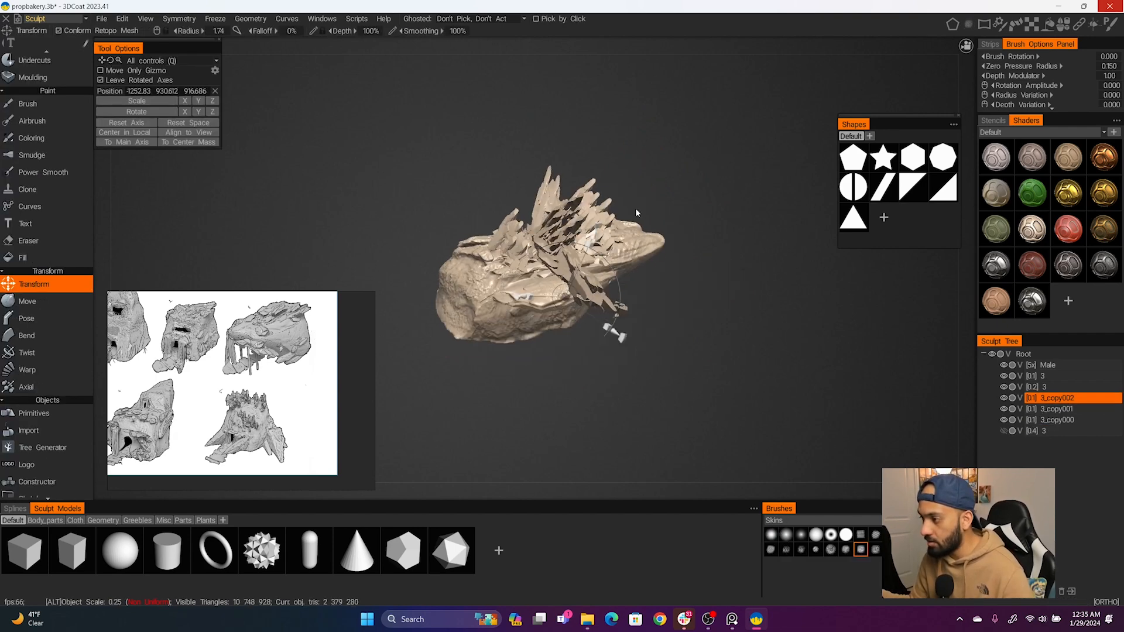
Trim the shards overhanging the hollow's rim on the duplicated shard layers with Cut Off lassos
mouse_move(637, 213)
alt+mouse_down()
mouse_move(617, 169)
mouse_move(573, 201)
mouse_move(585, 249)
mouse_move(630, 220)
alt+mouse_up()
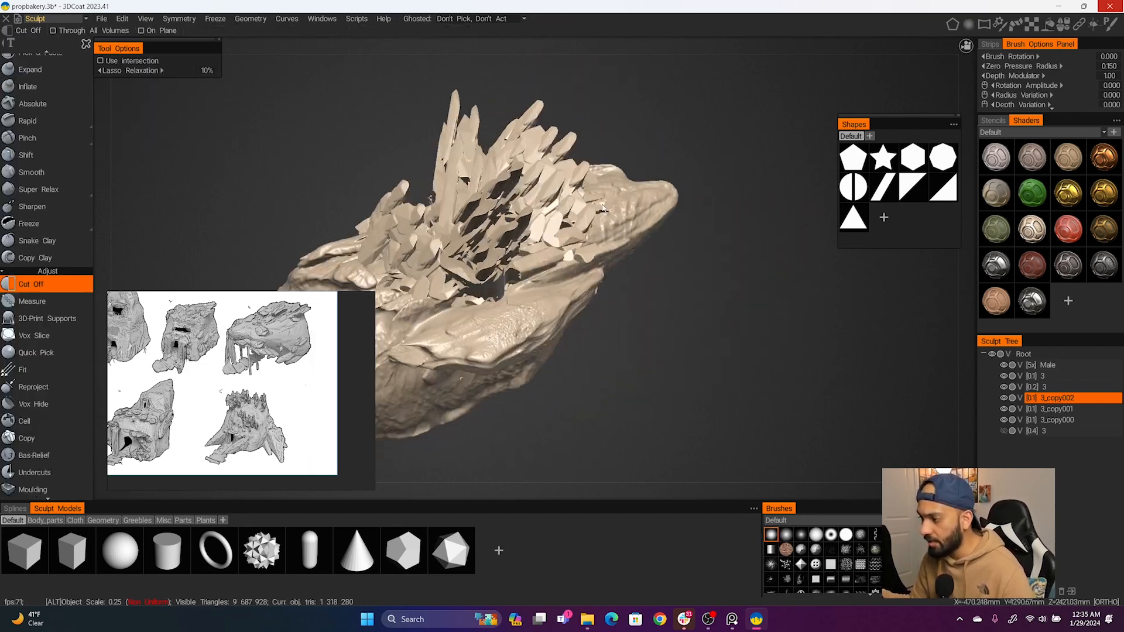
alt+drag(612, 226, 585, 170)
alt+right_drag(585, 170, 515, 199)
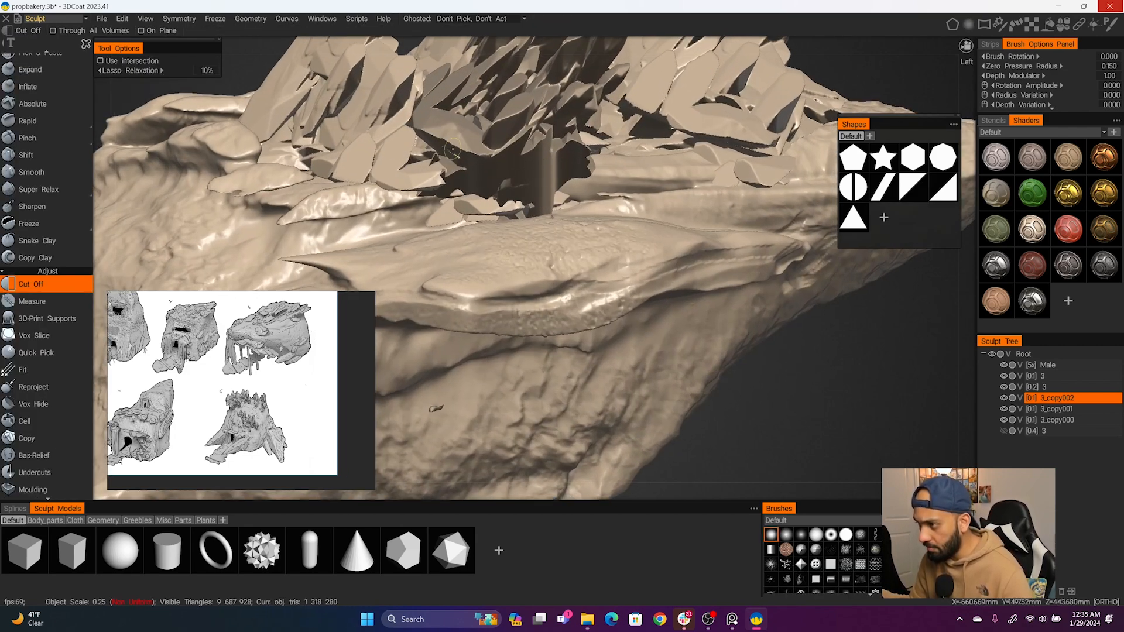
alt+right_drag(622, 181, 576, 167)
mouse_move(556, 182)
alt+mouse_down()
mouse_move(639, 271)
mouse_move(633, 251)
alt+mouse_up()
alt+middle_drag(633, 251, 621, 221)
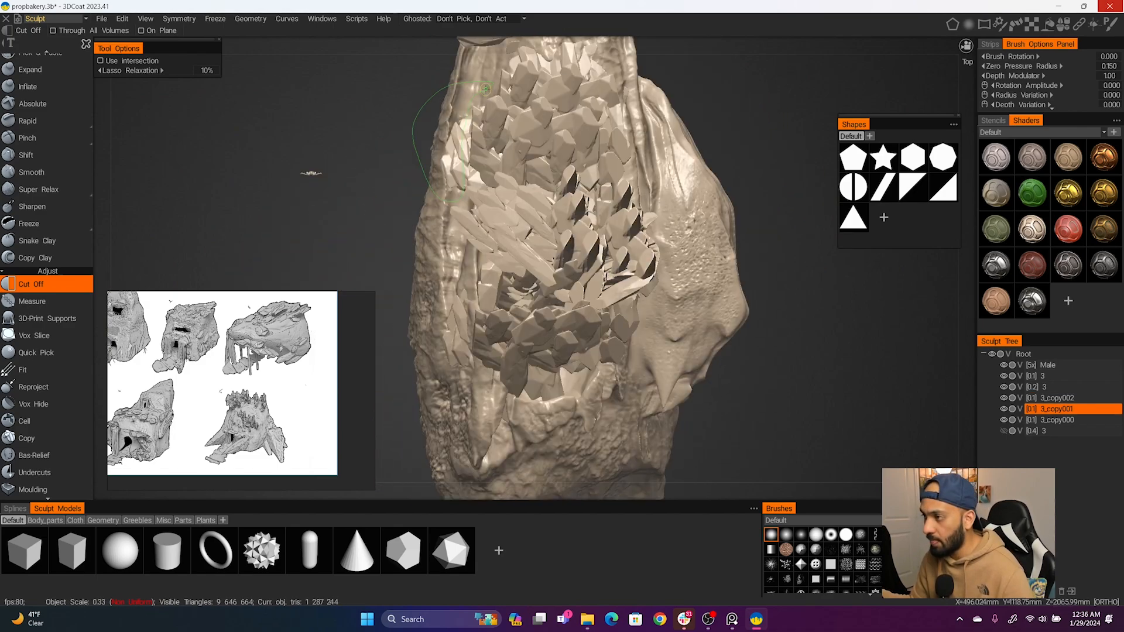
mouse_move(486, 89)
mouse_down()
mouse_move(721, 81)
mouse_move(453, 377)
mouse_move(431, 249)
mouse_move(311, 211)
mouse_move(311, 173)
mouse_up()
scroll(311, 173, down, 3)
Smooth and build up the main rock's side wall below the shelf with the Build brush
alt+drag(673, 328, 591, 210)
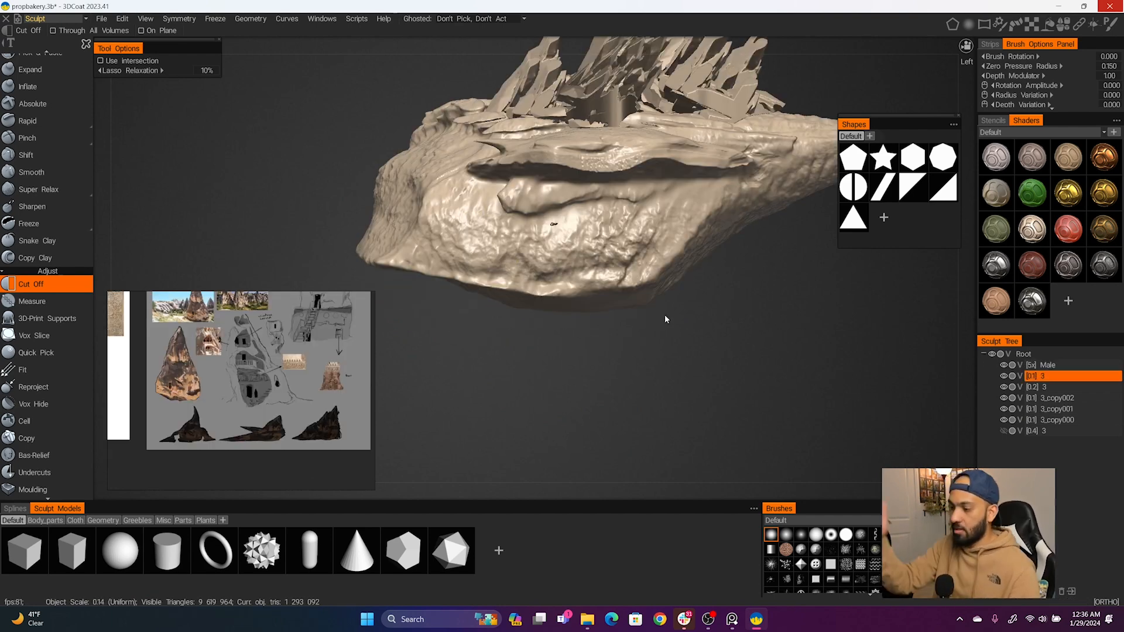
key(b)
shift+drag(510, 224, 645, 221)
alt+drag(541, 231, 671, 295)
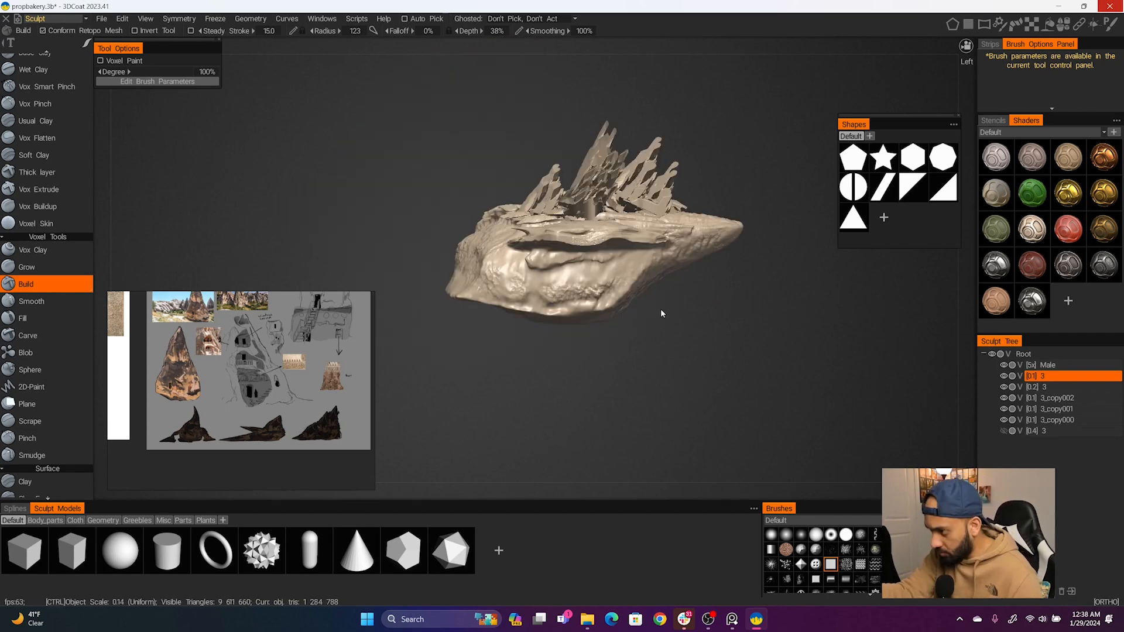
mouse_move(581, 328)
alt+right_down()
mouse_move(675, 349)
mouse_move(622, 306)
alt+right_up()
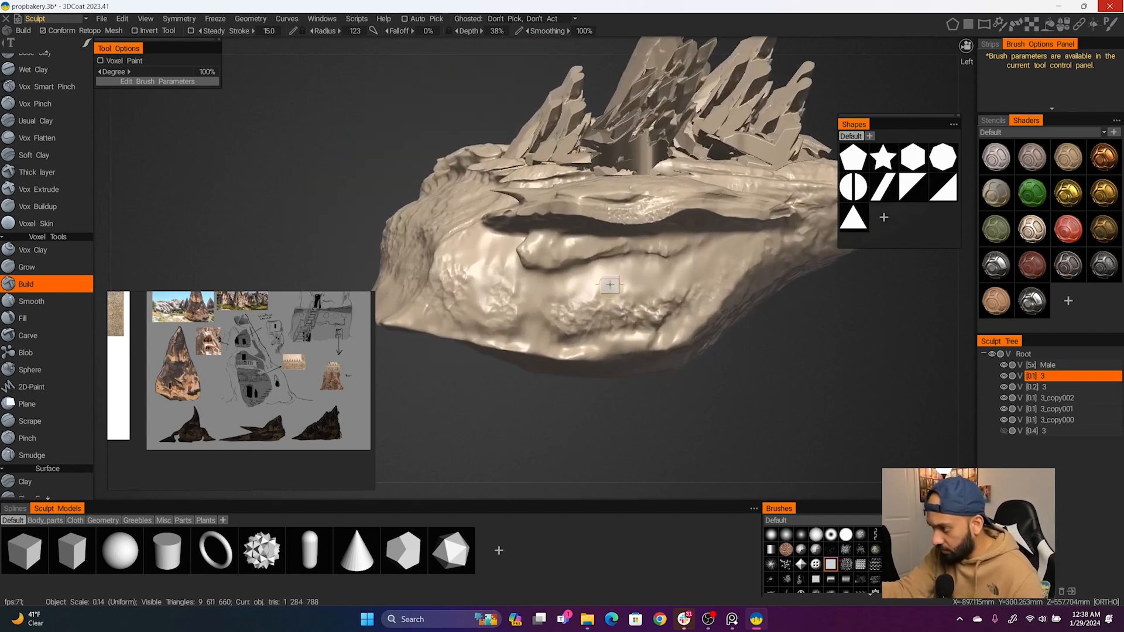
alt+right_drag(590, 304, 625, 279)
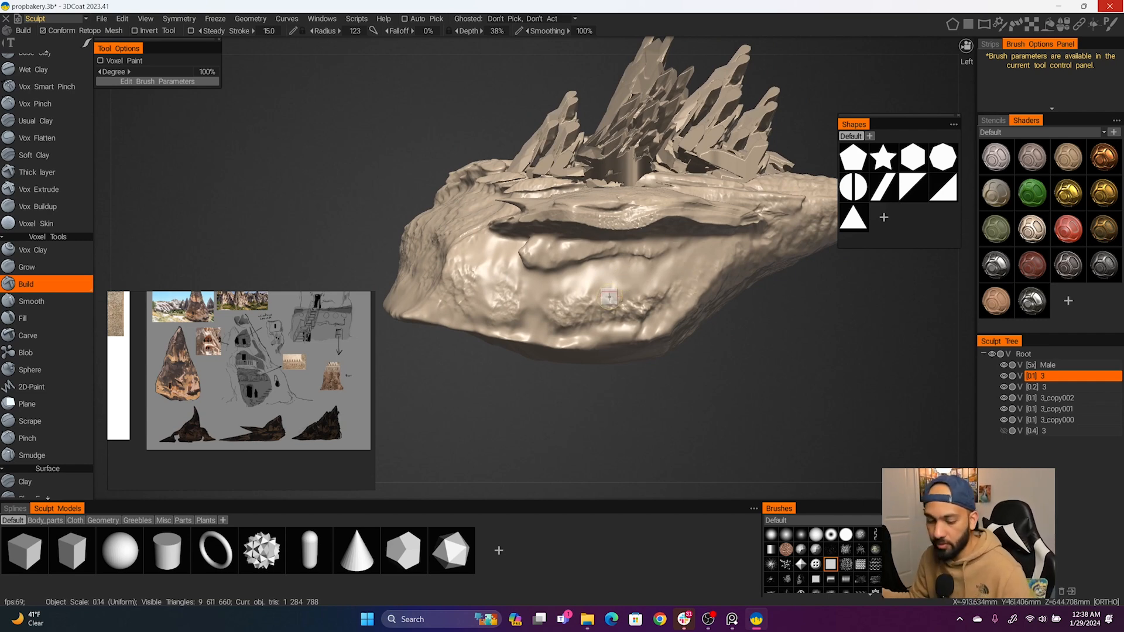
Cut two side-by-side arched window openings through the rock wall below the shelf
key(c)
drag(548, 265, 540, 295)
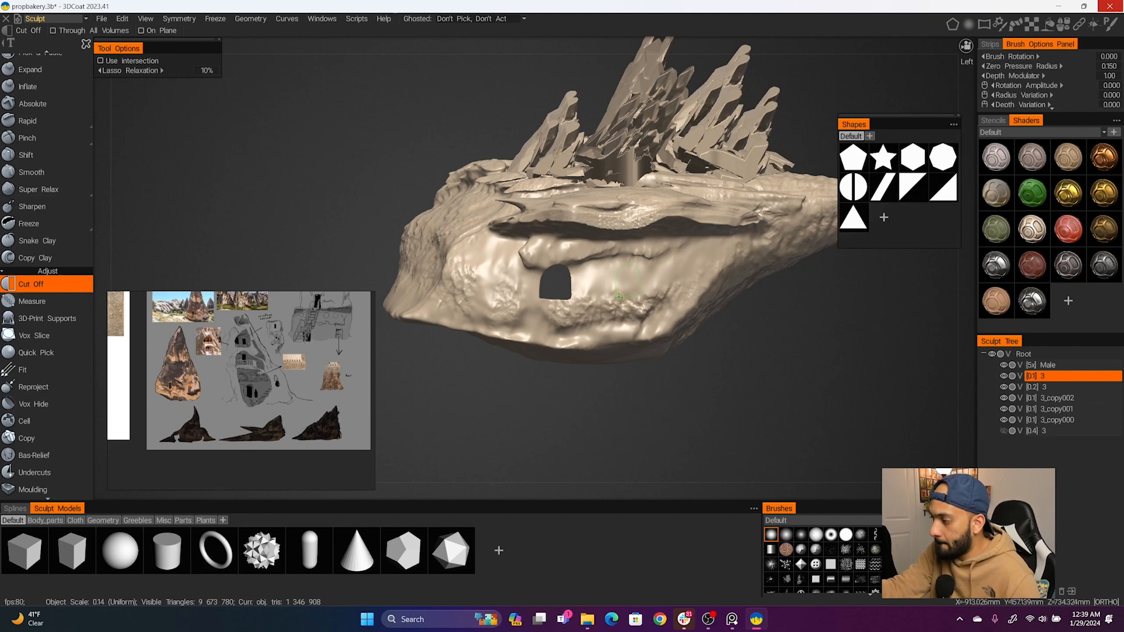
drag(615, 295, 616, 296)
alt+drag(618, 296, 844, 298)
alt+drag(749, 282, 848, 277)
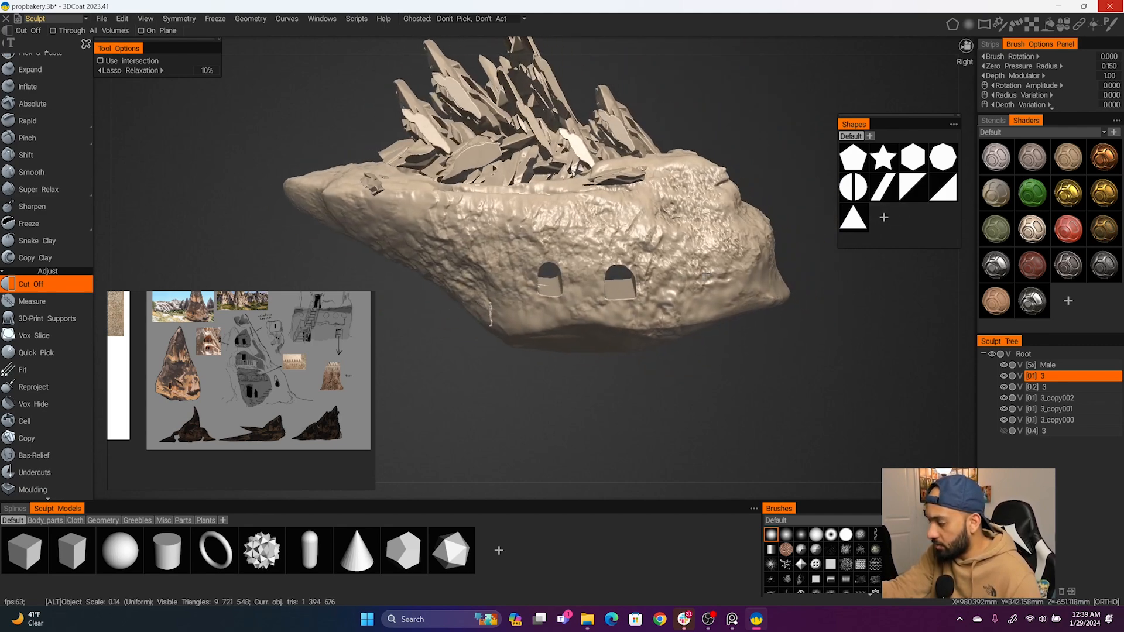
Plug the two openings on the rock's opposite side with the voxel Sphere tool
alt+drag(698, 295, 697, 274)
alt+right_drag(700, 287, 725, 296)
key(shift+s)
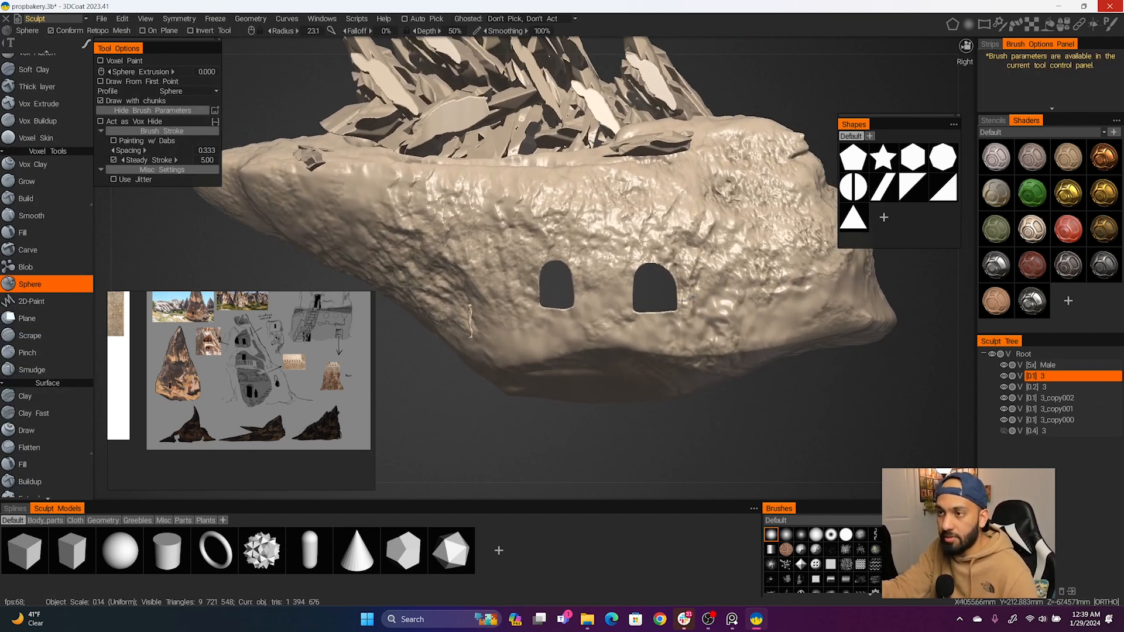
drag(542, 261, 563, 267)
mouse_move(648, 264)
mouse_down()
mouse_move(665, 296)
mouse_move(666, 267)
mouse_up()
mouse_move(551, 275)
alt+mouse_down()
mouse_move(644, 271)
mouse_move(653, 351)
mouse_move(624, 208)
mouse_move(737, 276)
mouse_move(717, 257)
mouse_move(569, 307)
alt+mouse_up()
Blend the plugged patches into the surrounding rock with the surface Fill brush and smoothing
key(shift+c)
scroll(43, 276, up, 5)
click(22, 191)
drag(638, 246, 641, 307)
shift+drag(567, 261, 573, 269)
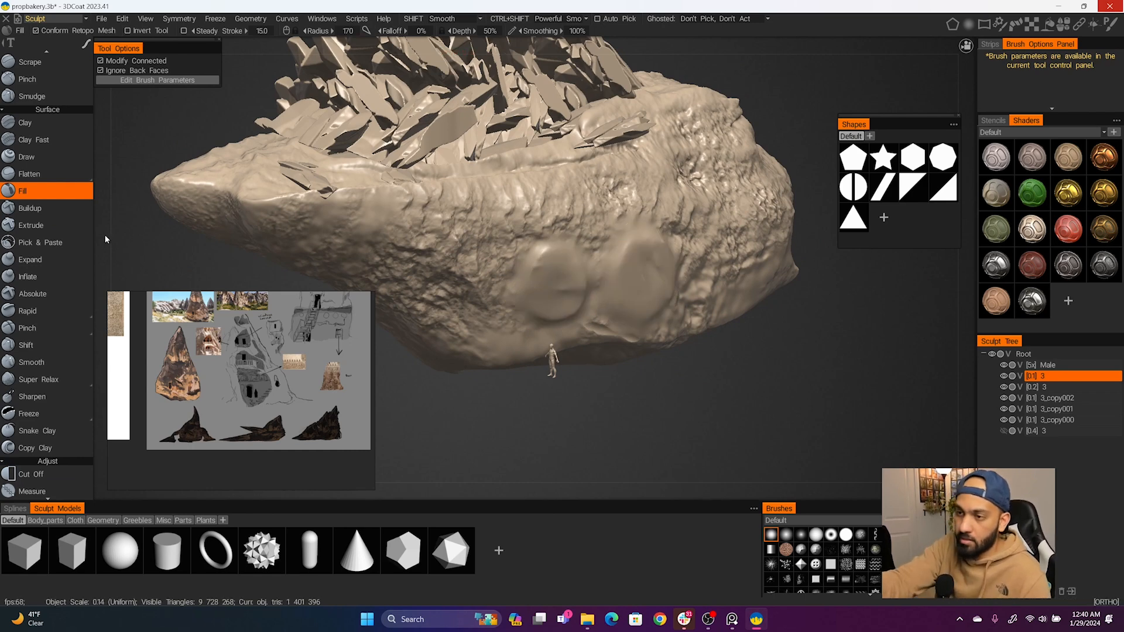
Roughen the smooth patches on the opposite side using Move with a Bark alpha at radius 233
key(m)
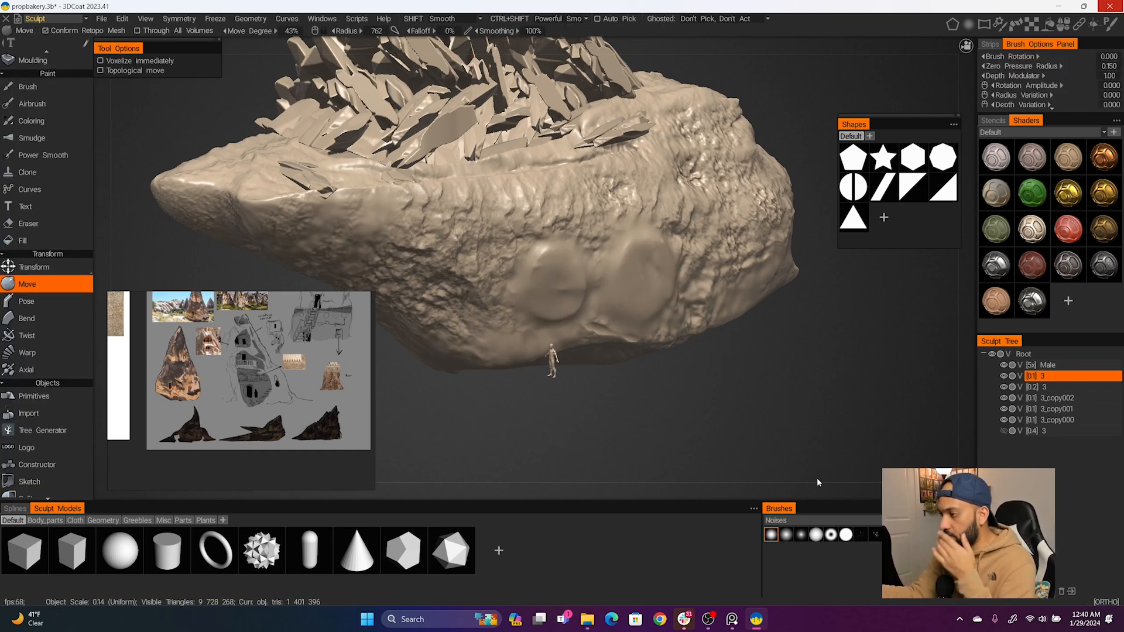
mouse_move(832, 521)
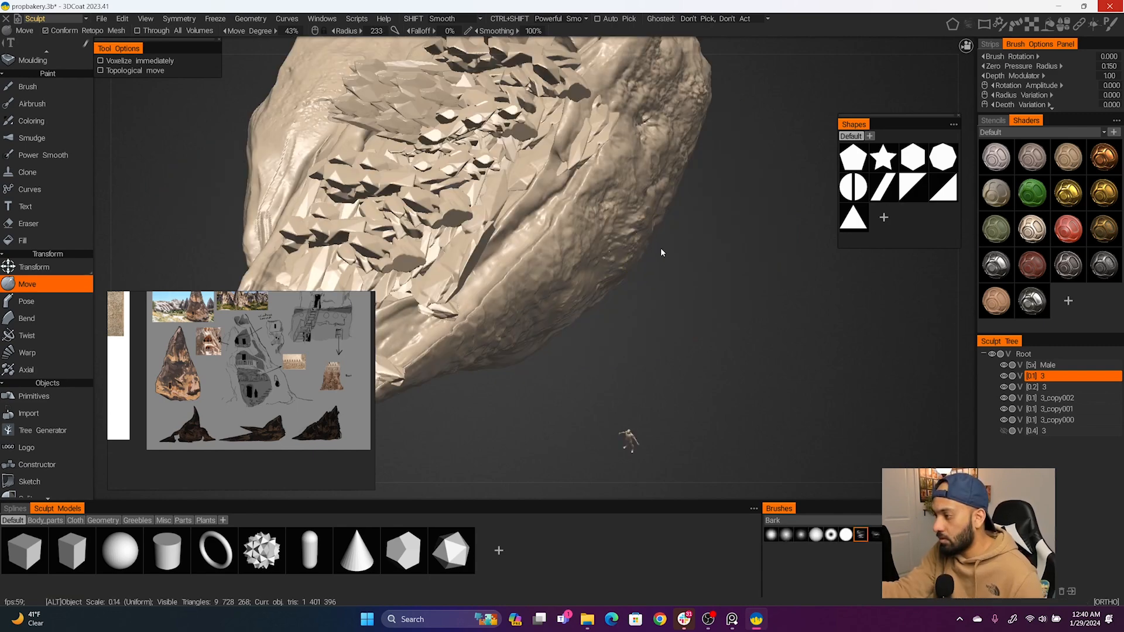
alt+drag(660, 247, 652, 310)
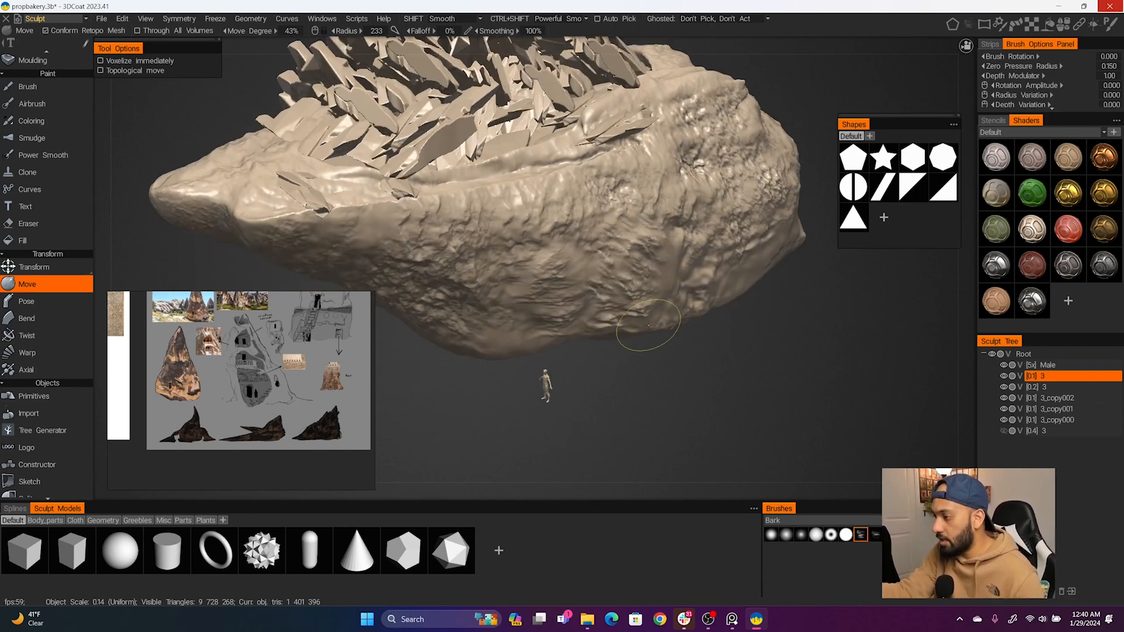
right_drag(569, 263, 616, 322)
alt+drag(616, 322, 617, 332)
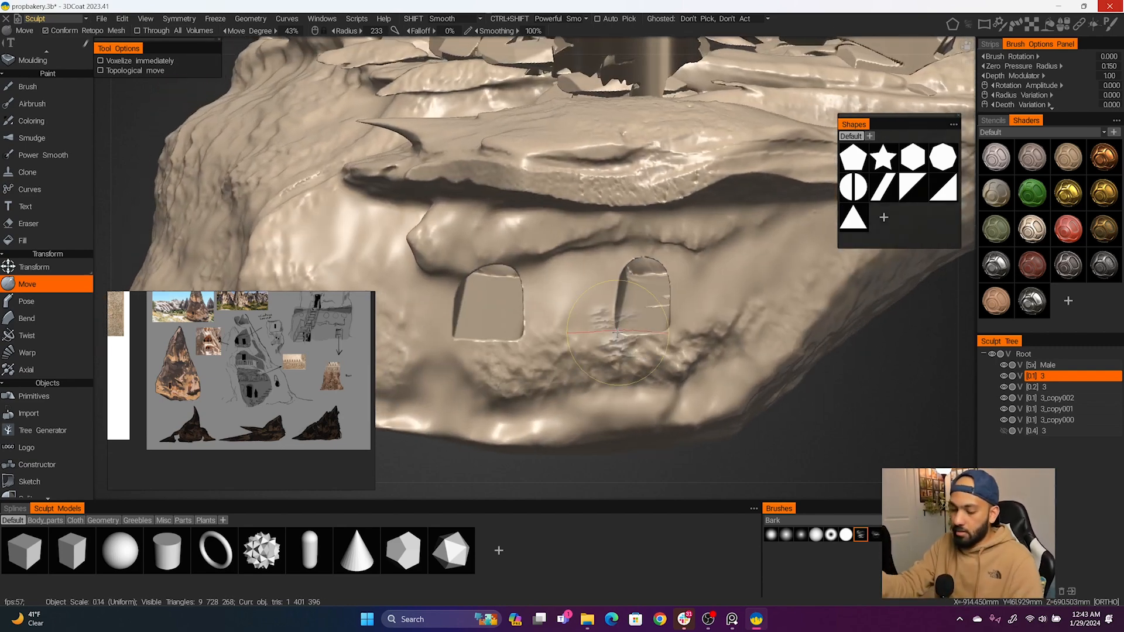
Fill the inside of both arched openings into shallow recesses with the Build brush at radius 48.1
key(b)
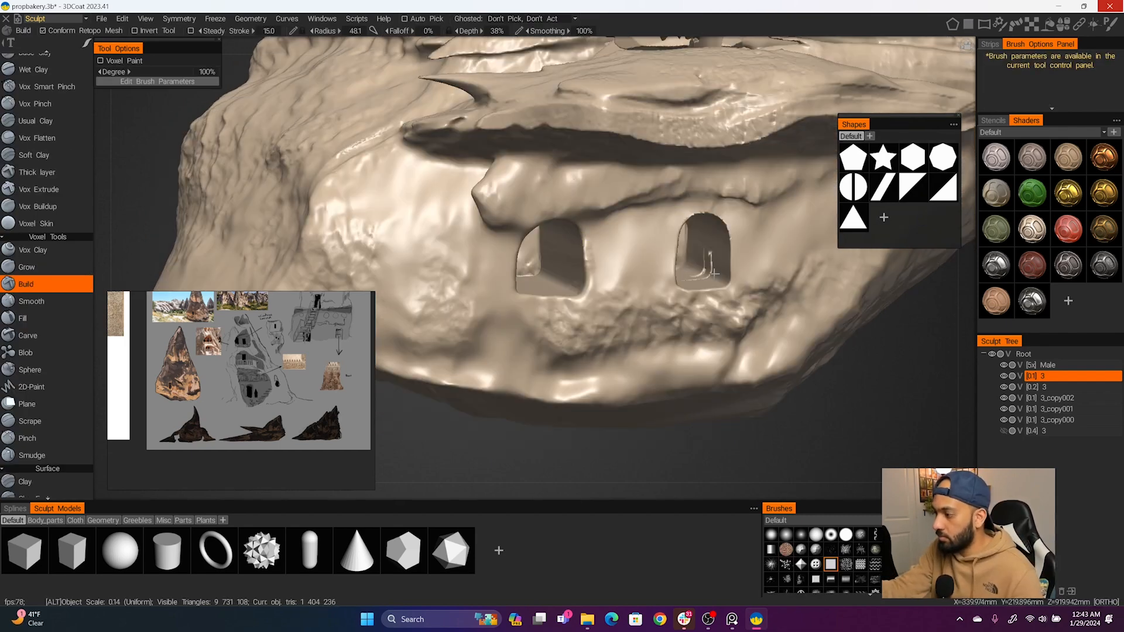
alt+drag(708, 264, 681, 281)
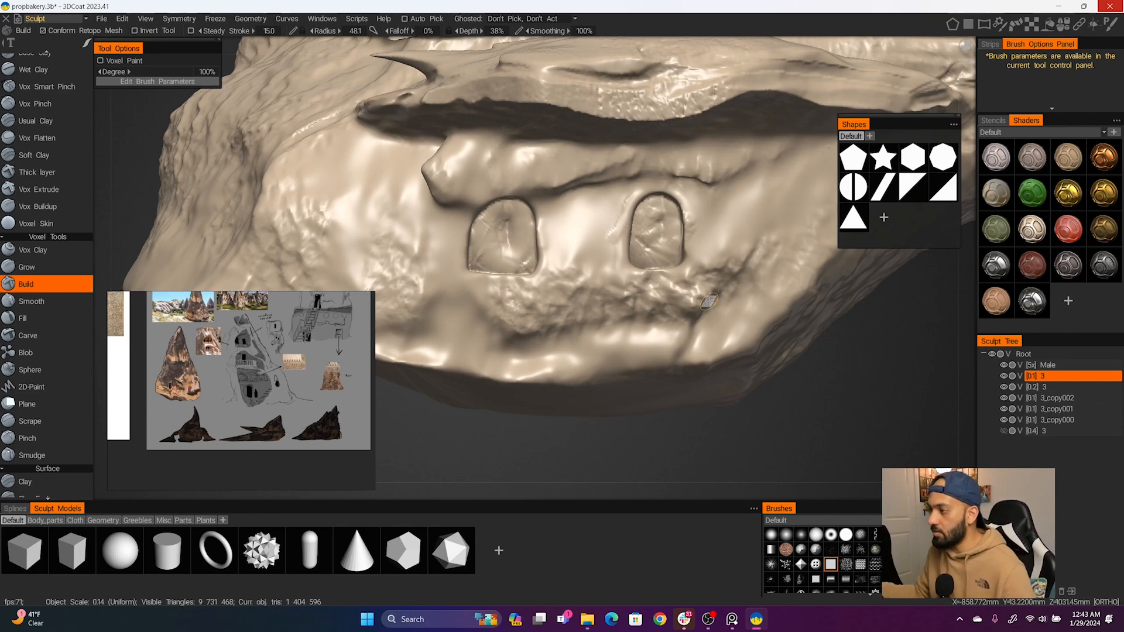
Build raised stone edging around both window recesses through a cracked-stone stencil and turn the stencil off
alt+right_drag(709, 302, 650, 331)
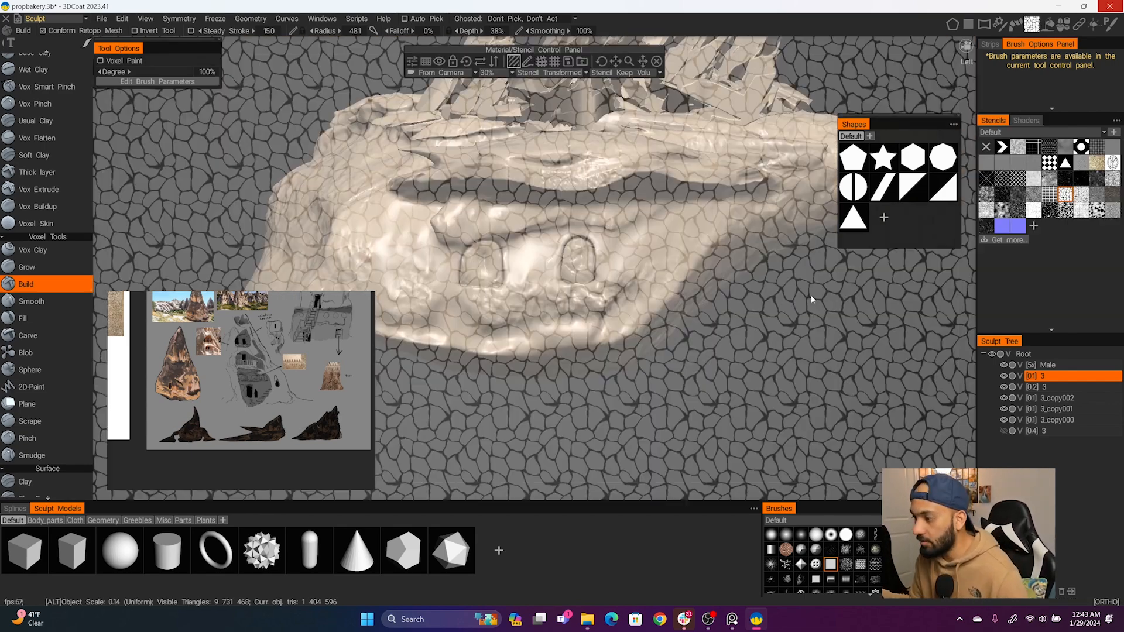
alt+right_drag(811, 299, 837, 297)
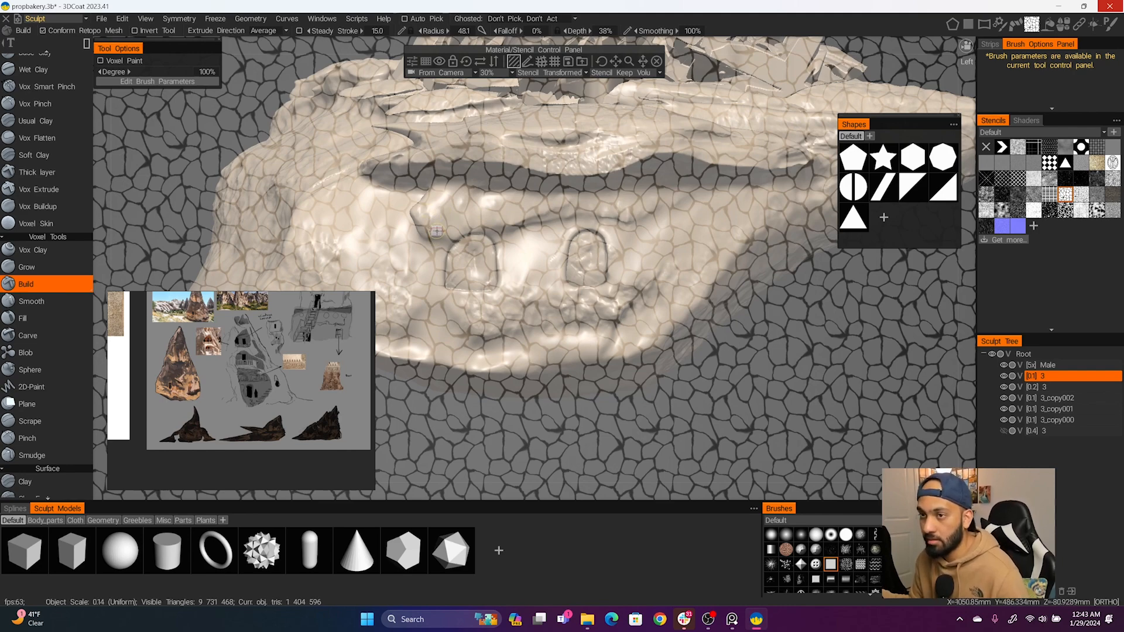
drag(509, 300, 508, 300)
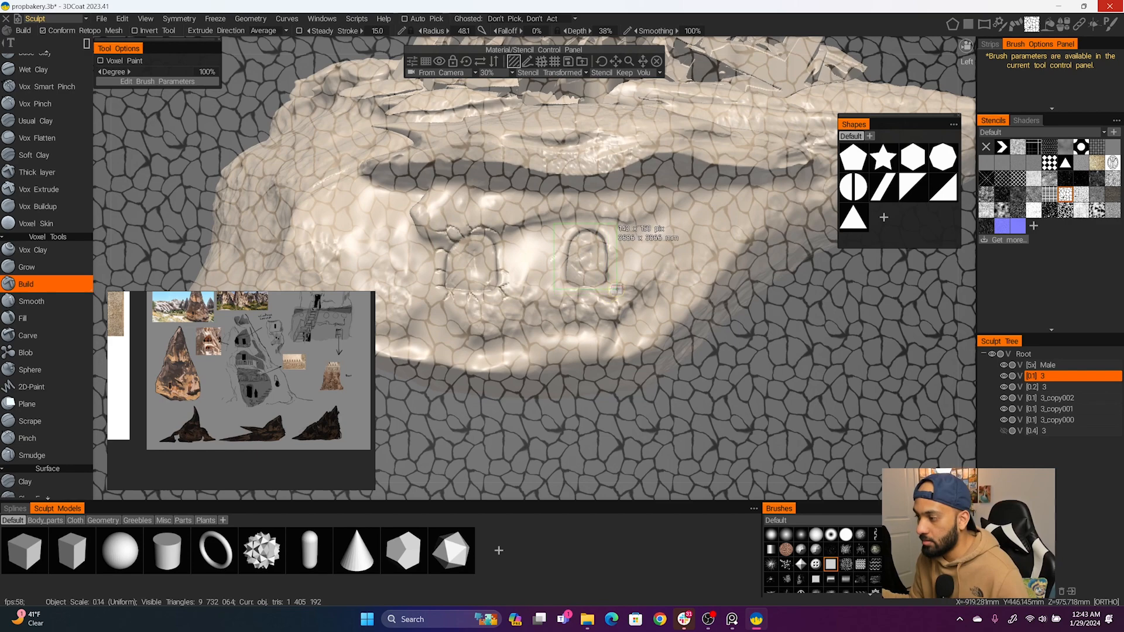
click(657, 61)
Build a rough vertical strip down the wall between the two windows through a mottled stencil
alt+right_drag(580, 232, 556, 240)
mouse_move(556, 240)
alt+mouse_down()
mouse_move(654, 271)
mouse_move(550, 254)
alt+mouse_up()
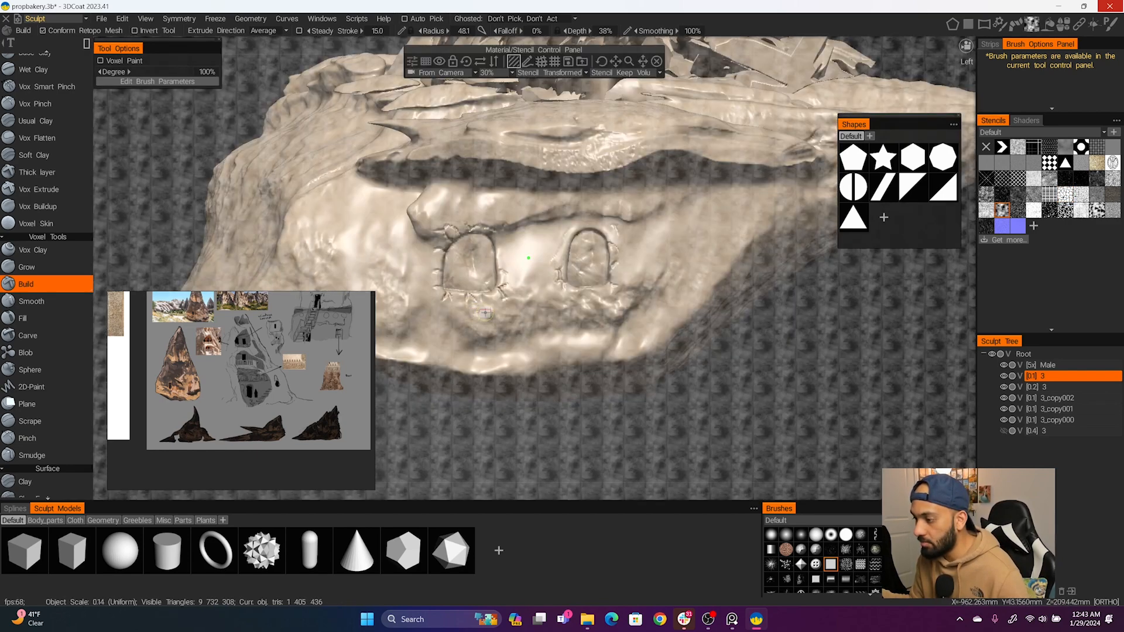
drag(548, 383, 548, 382)
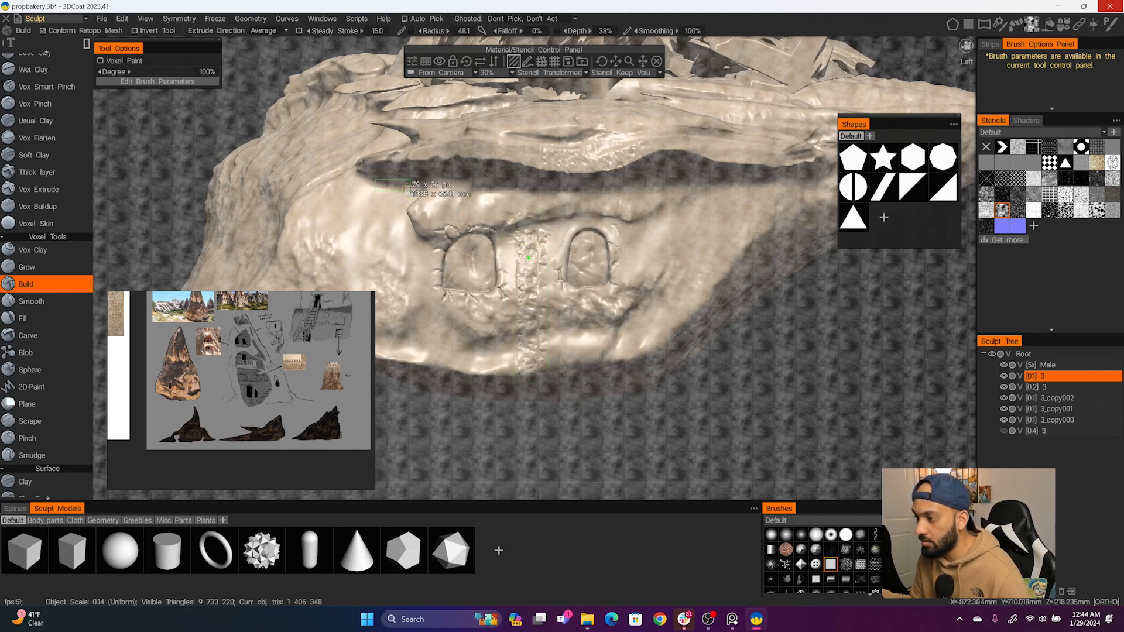
Roughen the wall above and beside the two windows with Build through the mottled stencil, and turn the stencil off
mouse_move(408, 188)
mouse_down()
mouse_move(561, 188)
mouse_move(587, 210)
mouse_up()
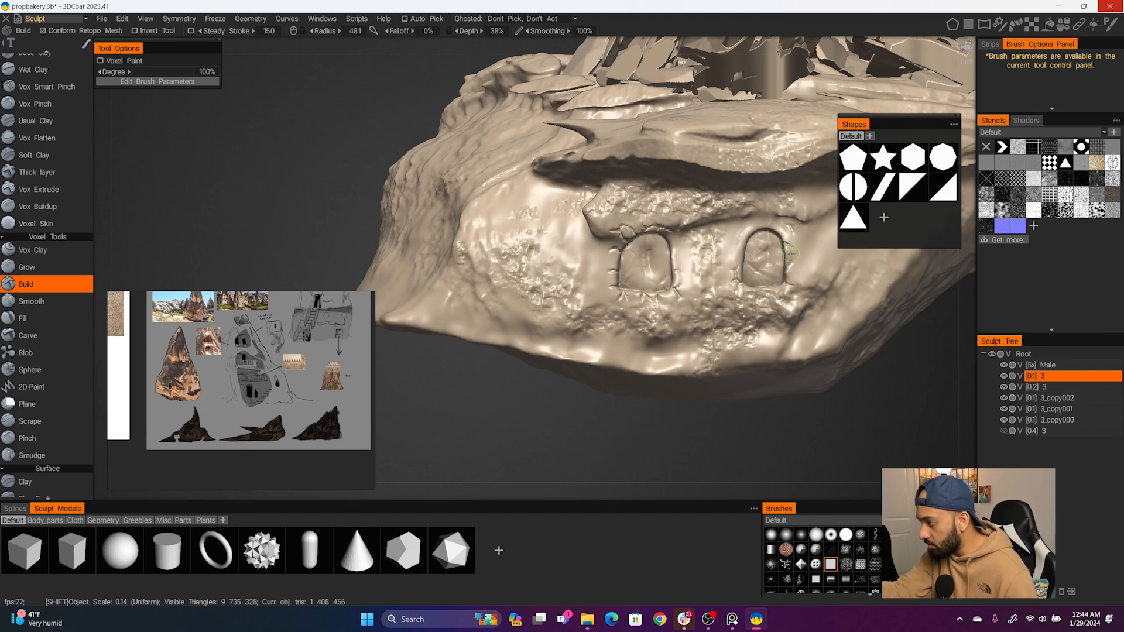
scroll(709, 263, down, 4)
alt+drag(709, 263, 649, 300)
scroll(674, 295, up, 3)
alt+drag(831, 311, 736, 306)
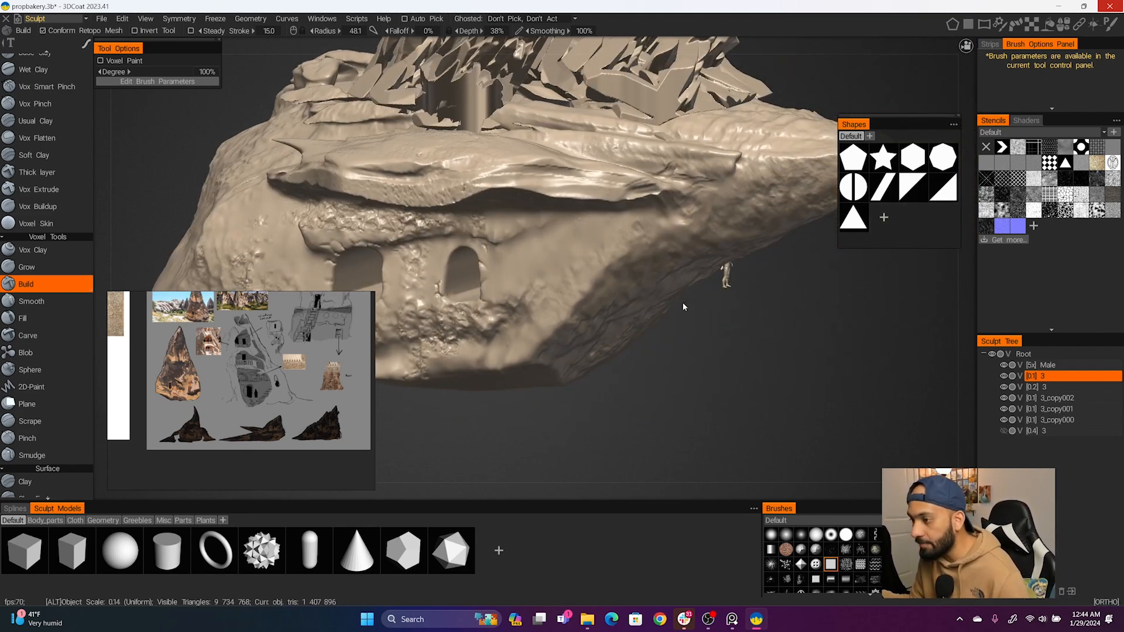
alt+middle_drag(433, 234, 521, 232)
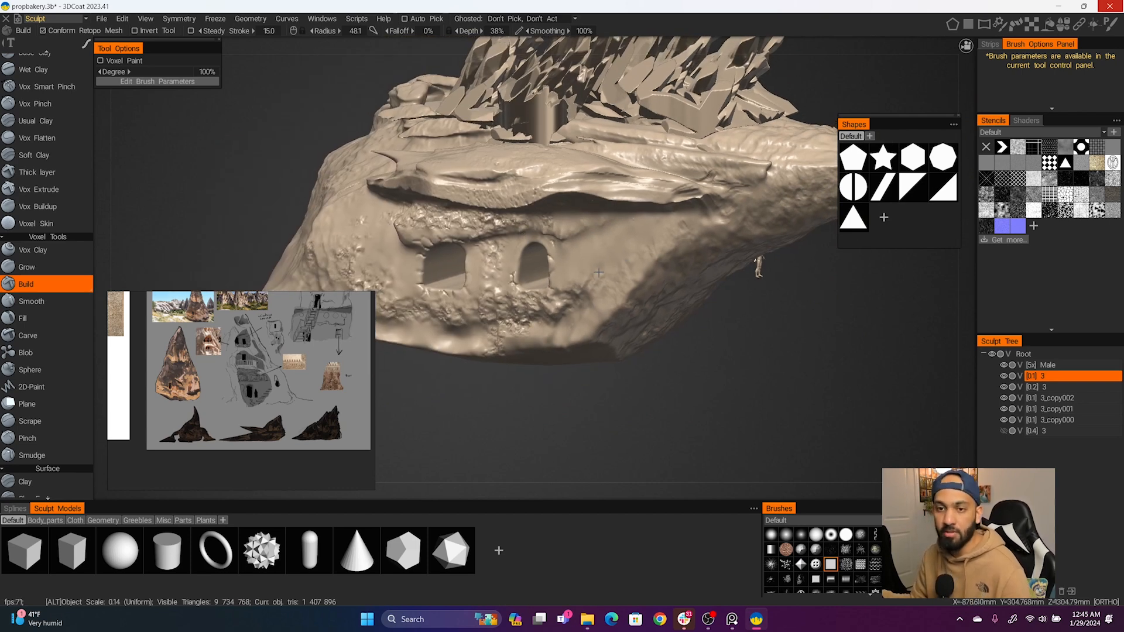
Build grainy stone texture on the smooth wall beside the smaller window with a speckled brush alpha at radius 215
scroll(645, 295, down, 4)
alt+drag(586, 304, 614, 287)
scroll(665, 306, up, 2)
middle_drag(636, 316, 595, 350)
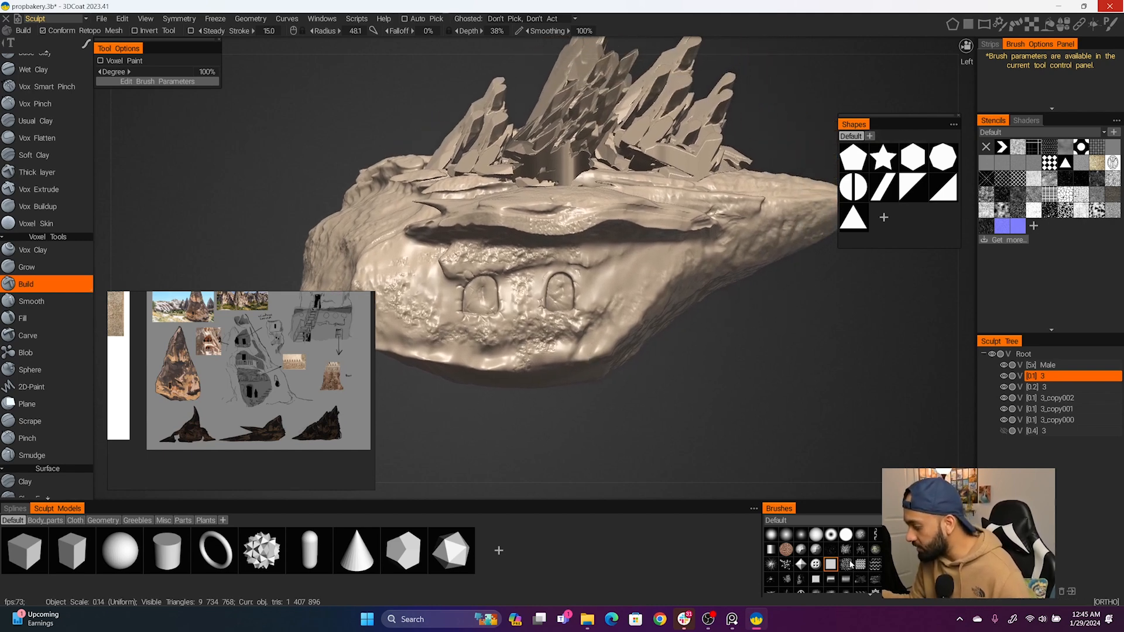
drag(755, 376, 682, 309)
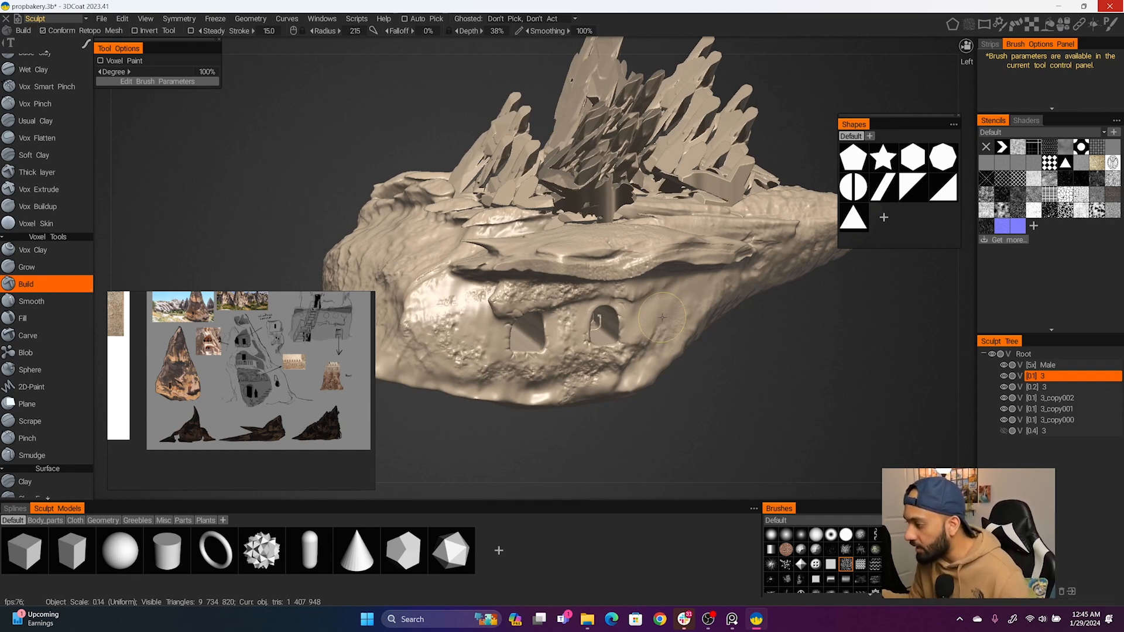
drag(654, 338, 678, 303)
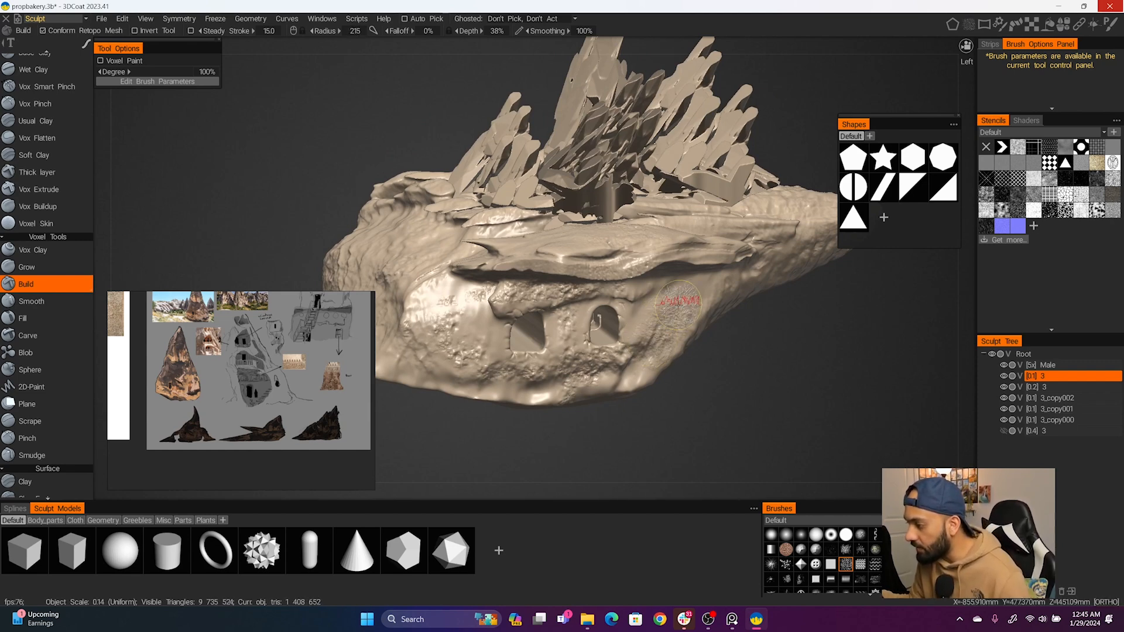
mouse_move(723, 366)
mouse_down()
mouse_move(638, 316)
mouse_move(618, 327)
mouse_up()
scroll(632, 326, up, 2)
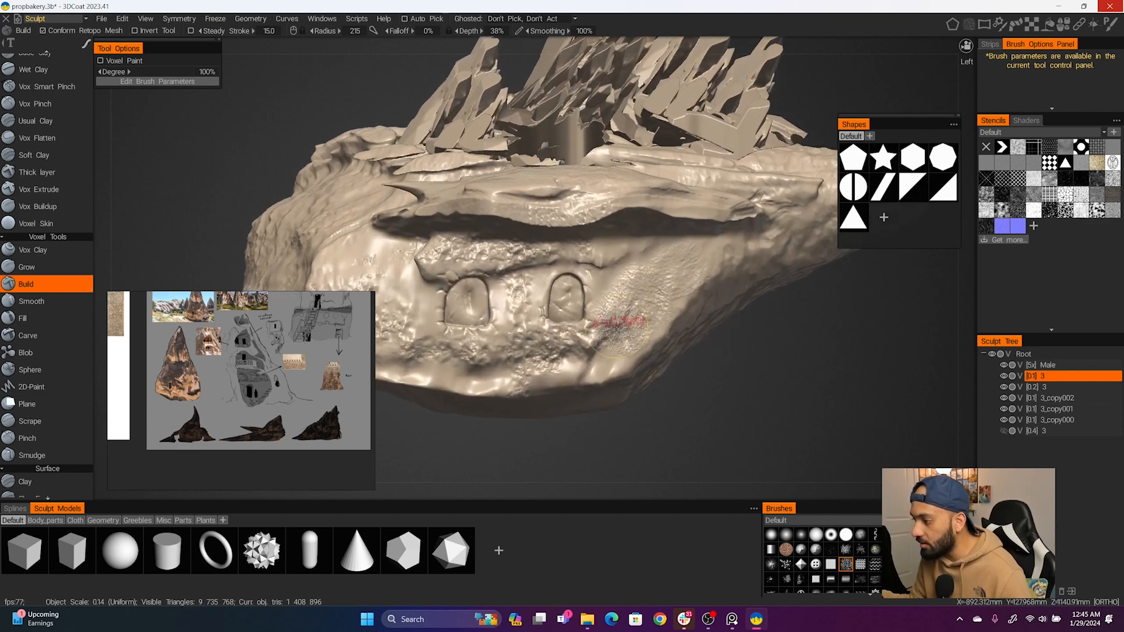
key(ctrl)
mouse_move(632, 346)
mouse_down()
mouse_move(665, 297)
mouse_move(657, 326)
mouse_up()
Build and carve the same speckled texture into the lower face of the rock's blunt end
mouse_move(735, 346)
alt+mouse_down()
mouse_move(693, 344)
mouse_move(770, 354)
alt+mouse_up()
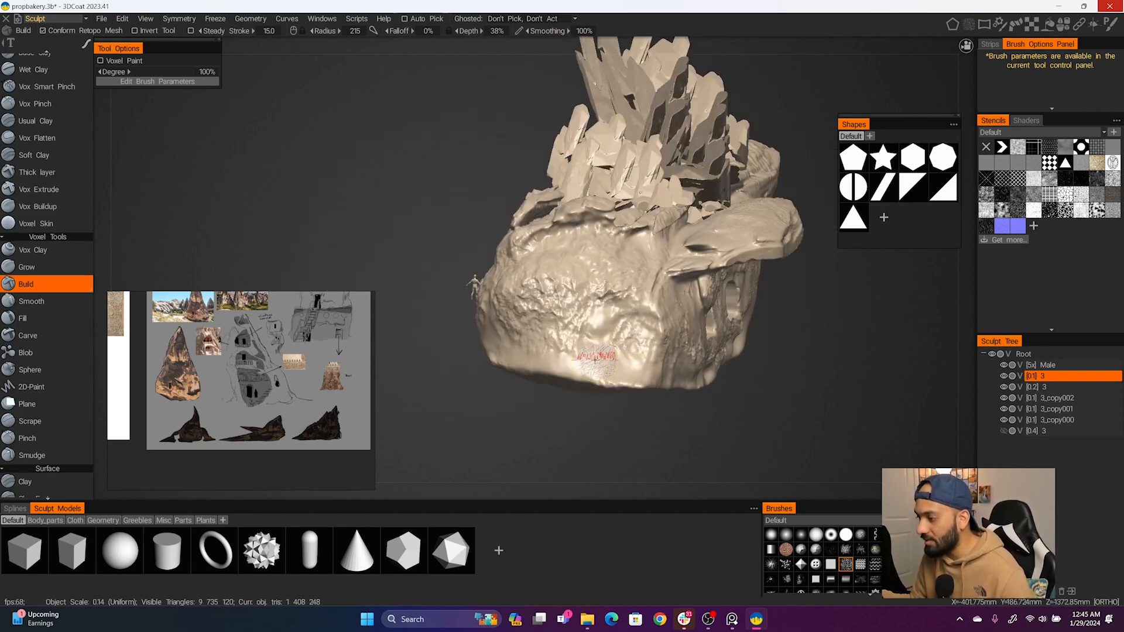
drag(598, 366, 579, 368)
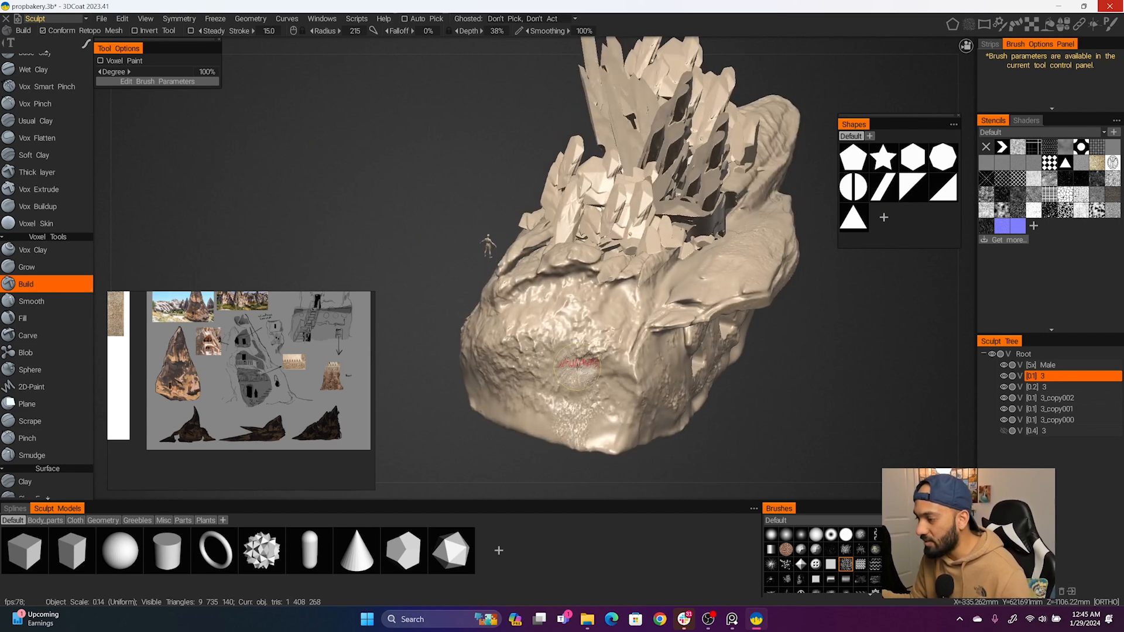
mouse_move(555, 411)
ctrl+mouse_down()
mouse_move(521, 417)
mouse_move(557, 421)
mouse_move(609, 390)
ctrl+mouse_up()
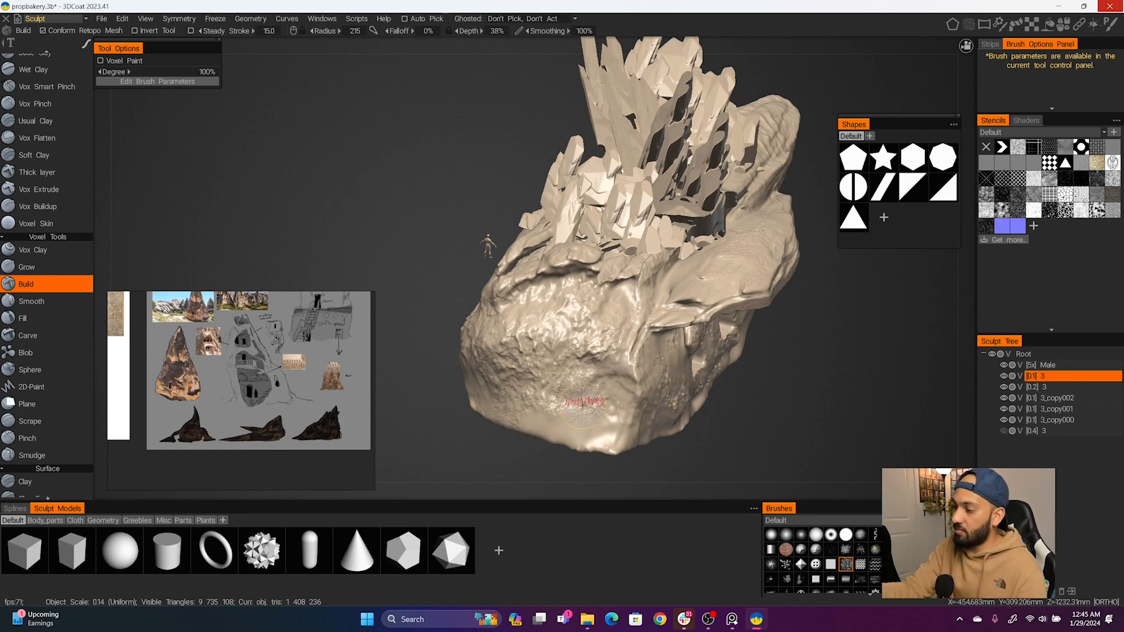
mouse_move(792, 375)
alt+mouse_down()
mouse_move(692, 353)
mouse_move(747, 356)
mouse_move(710, 361)
mouse_move(790, 385)
mouse_move(811, 346)
mouse_move(661, 349)
mouse_move(709, 360)
mouse_move(731, 386)
alt+mouse_up()
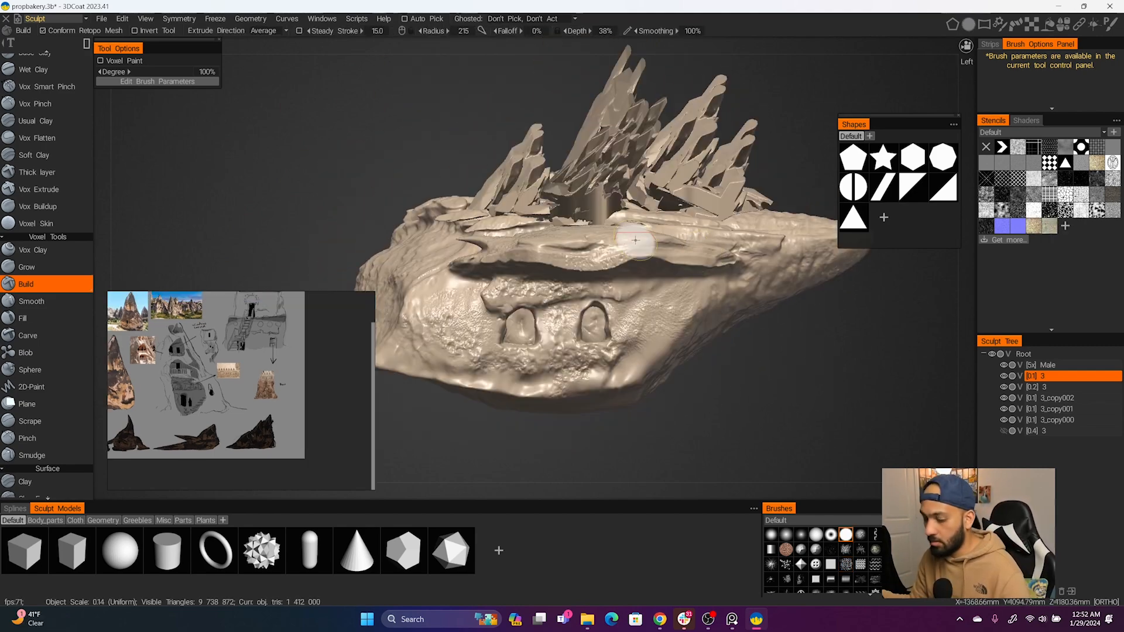
Build an interlaced geometric relief on the wall around both windows through the ornamental stencil at radius 215, and turn the stencil off
key(e)
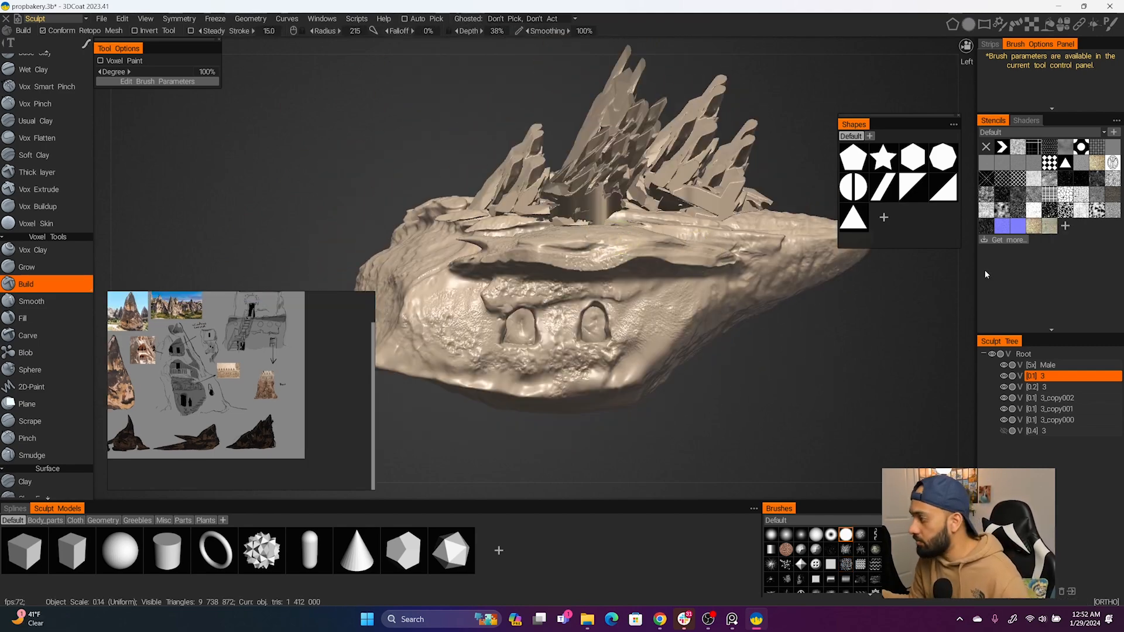
click(1050, 227)
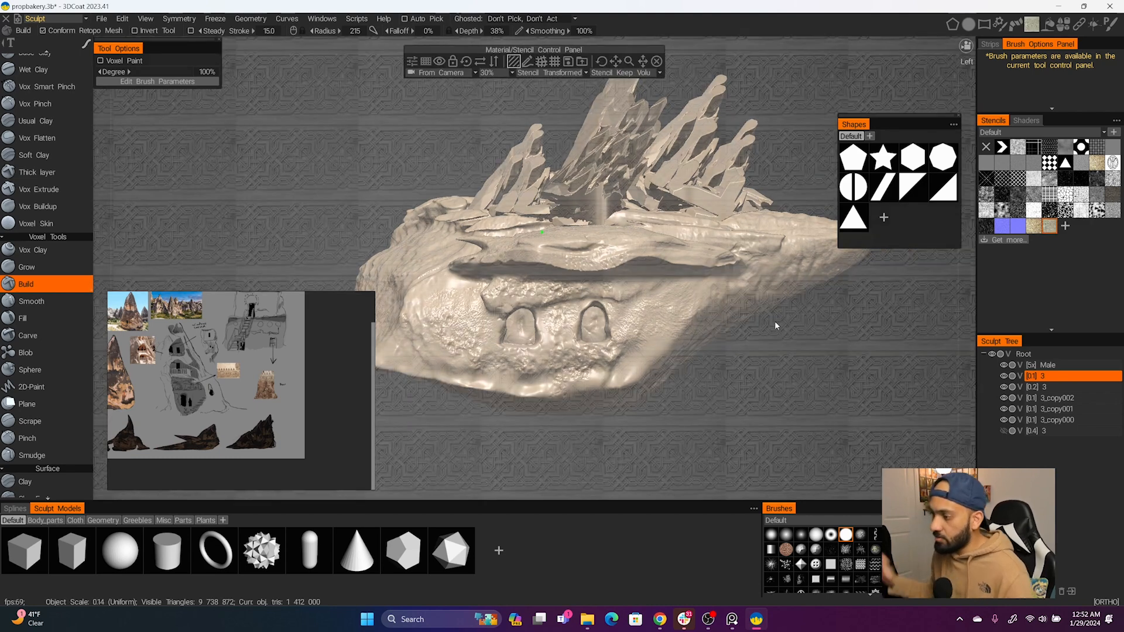
drag(531, 294, 650, 292)
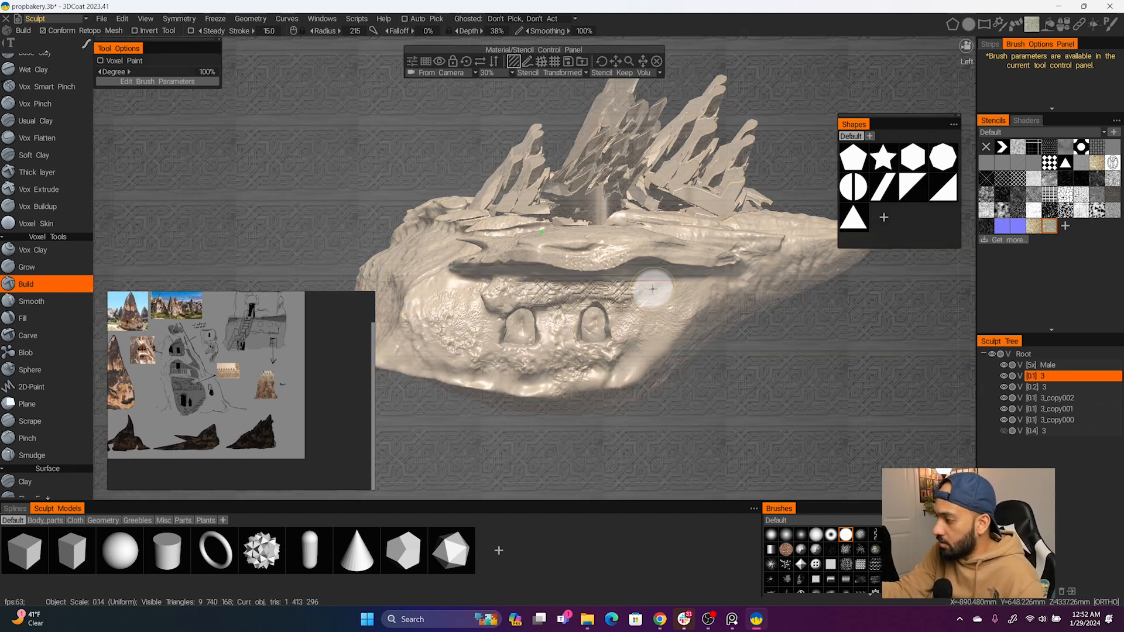
drag(525, 291, 480, 297)
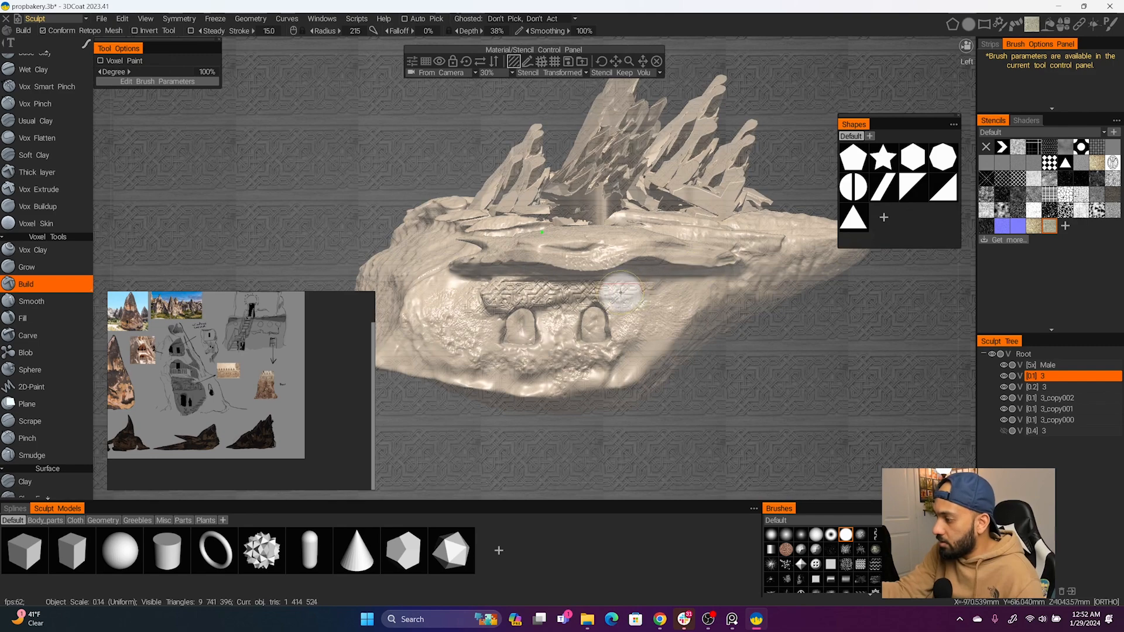
mouse_move(618, 292)
mouse_down()
mouse_move(619, 339)
mouse_move(560, 344)
mouse_up()
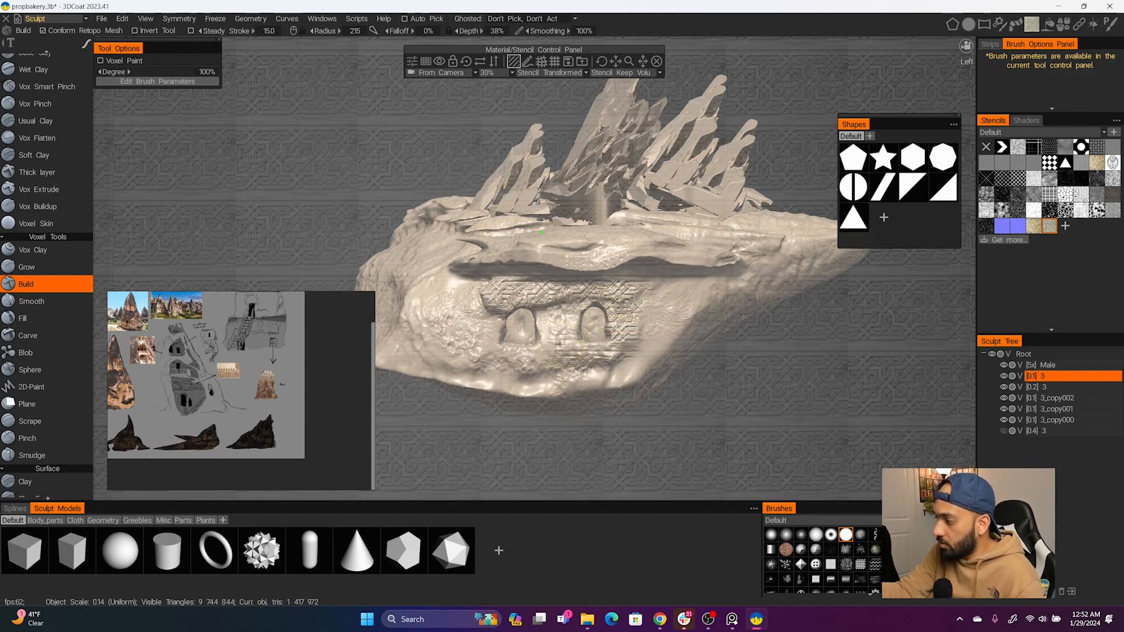
mouse_move(497, 297)
mouse_down()
mouse_move(495, 316)
mouse_move(463, 329)
mouse_up()
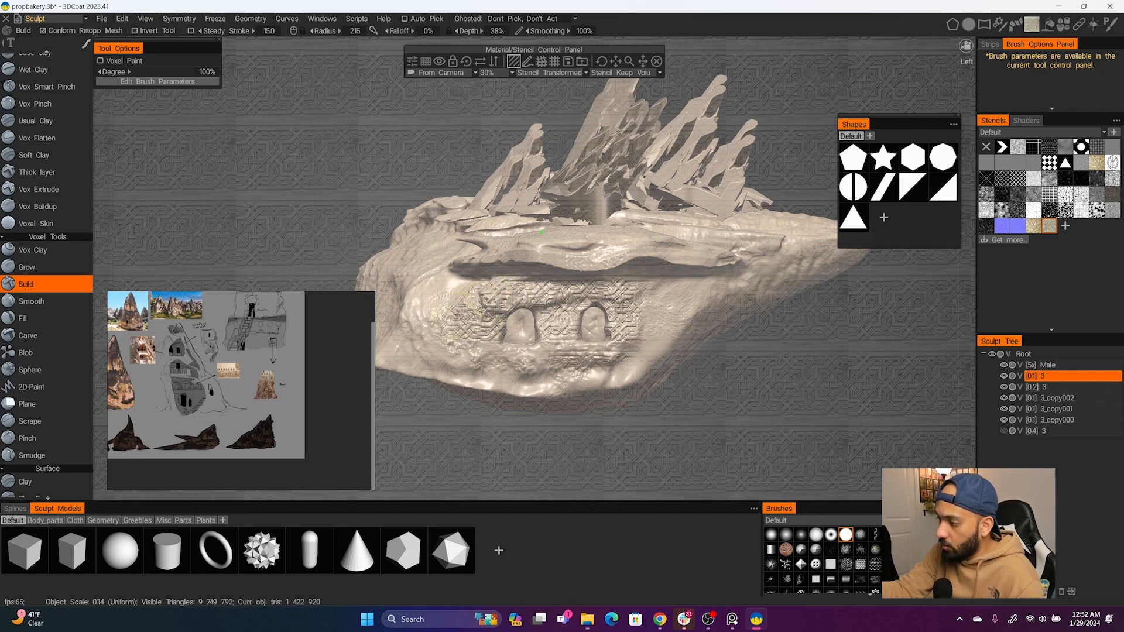
mouse_move(646, 291)
mouse_down()
mouse_move(649, 318)
mouse_move(673, 331)
mouse_up()
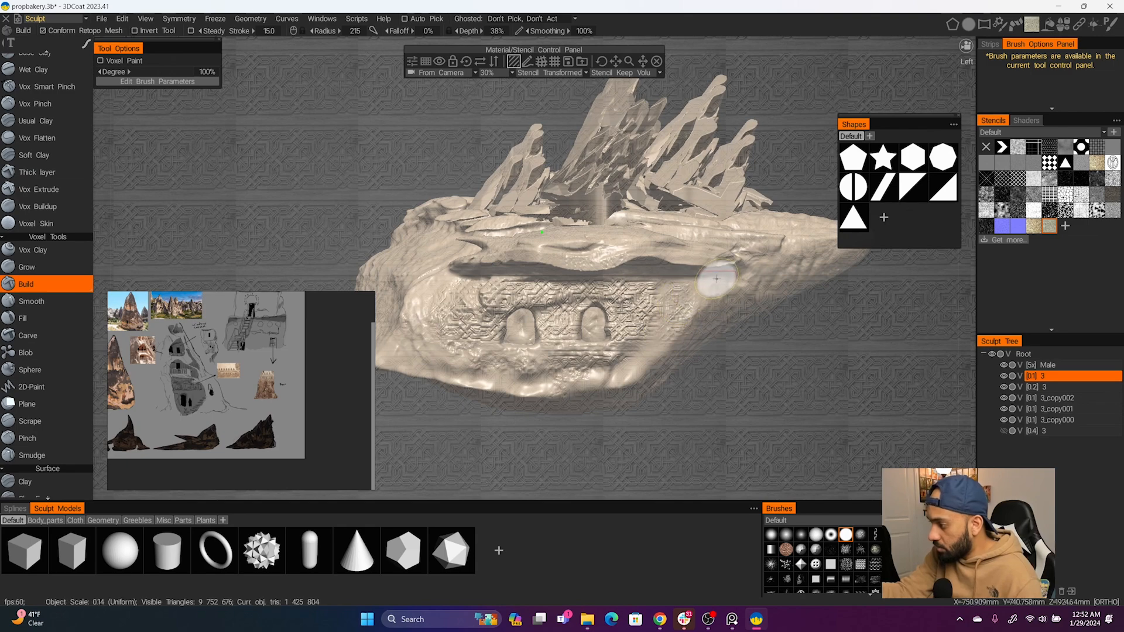
key(grave)
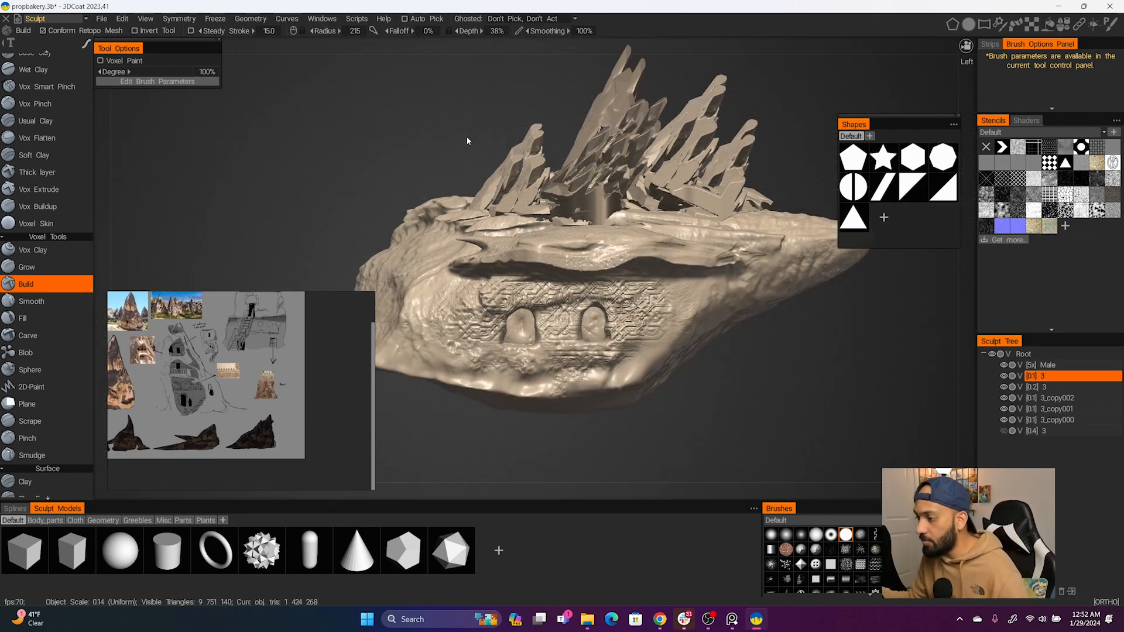
Convert the rock volume to surface mode and choose the Subdivide tool
alt+right_drag(648, 245, 710, 333)
alt+drag(710, 333, 640, 357)
alt+middle_drag(640, 357, 710, 272)
alt+right_drag(711, 273, 706, 294)
mouse_move(706, 294)
alt+mouse_down()
mouse_move(648, 332)
mouse_move(668, 297)
mouse_move(700, 287)
mouse_move(692, 297)
alt+mouse_up()
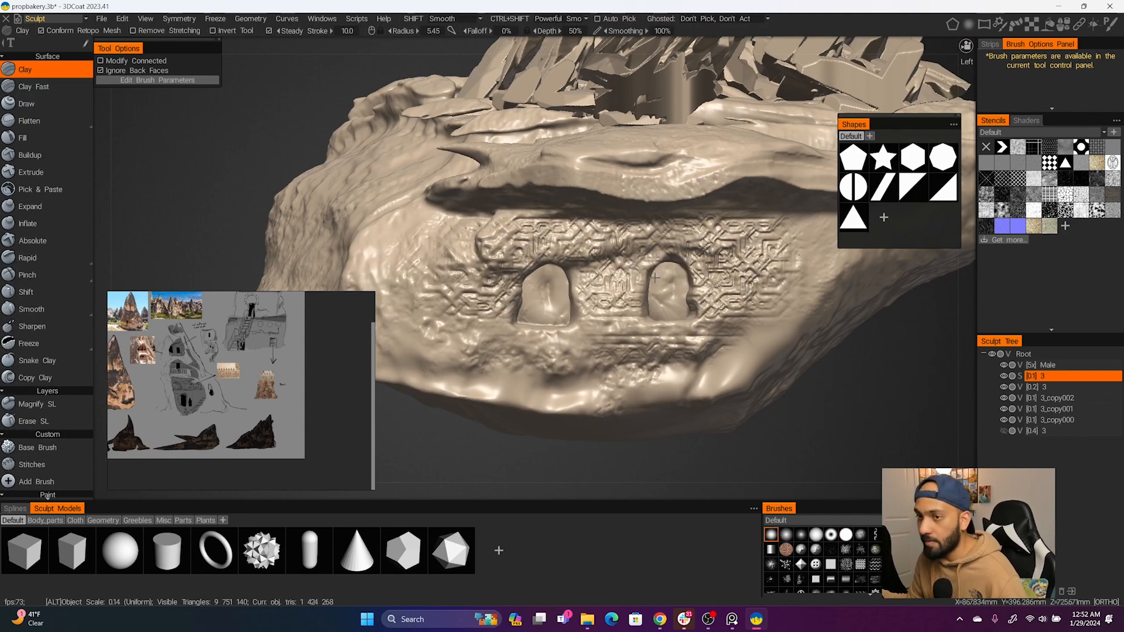
alt+right_drag(685, 333, 667, 293)
scroll(47, 226, down, 1)
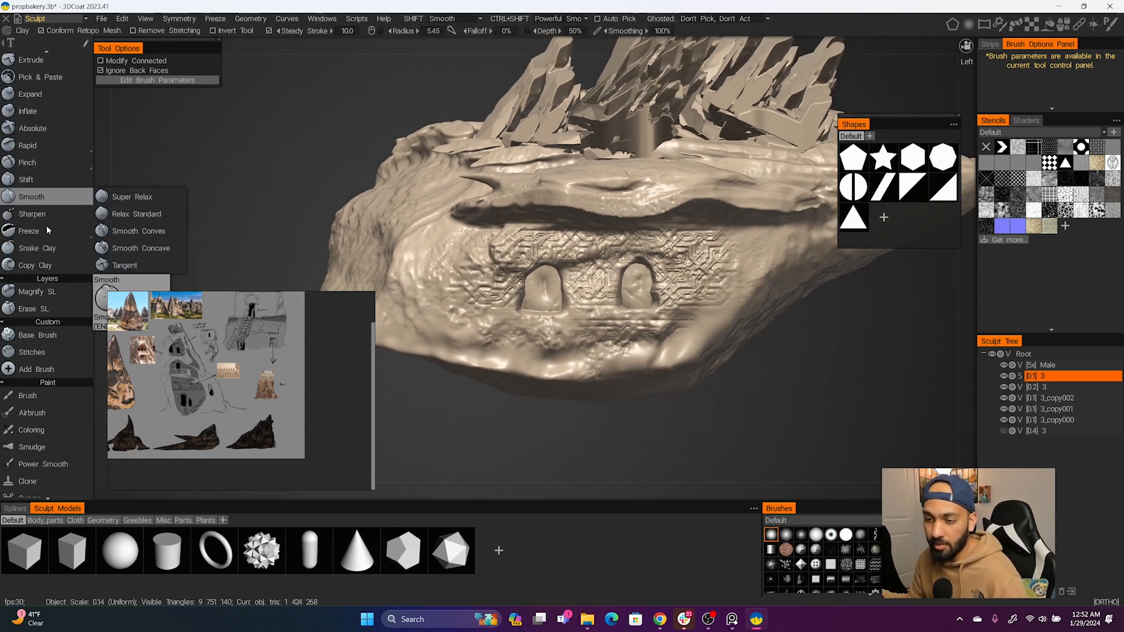
scroll(47, 228, down, 3)
scroll(50, 234, up, 4)
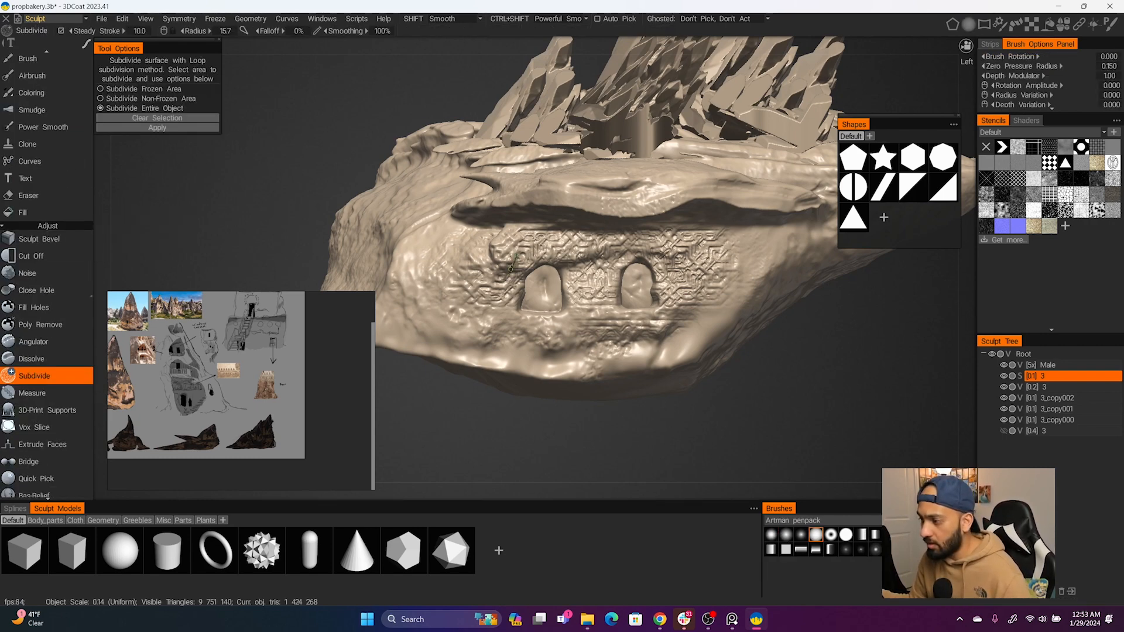
Freeze the patterned wall around the windows at radius 144, subdivide only the frozen area, and clear the freeze
scroll(47, 281, down, 2)
key(w)
key(w)
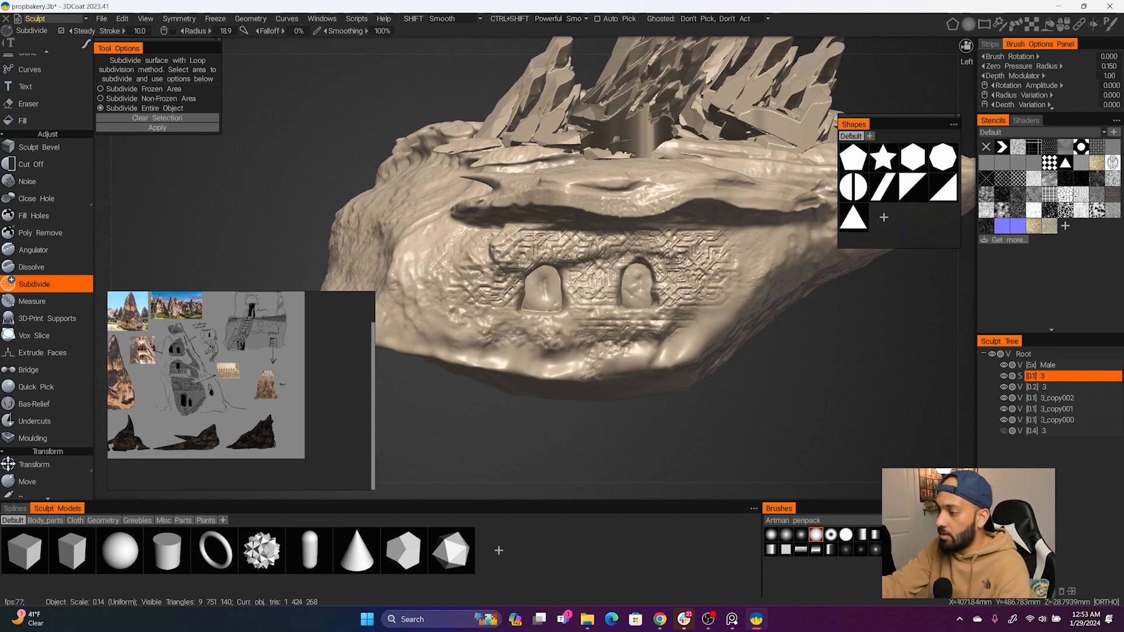
mouse_move(521, 257)
mouse_down()
mouse_move(503, 296)
mouse_move(561, 246)
mouse_up()
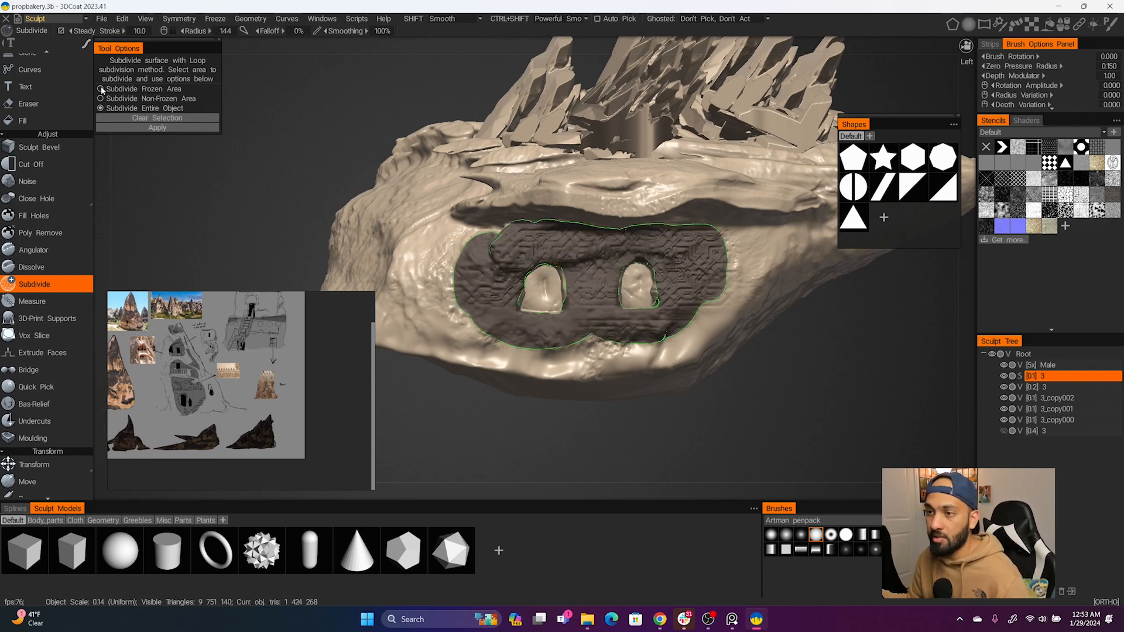
click(202, 129)
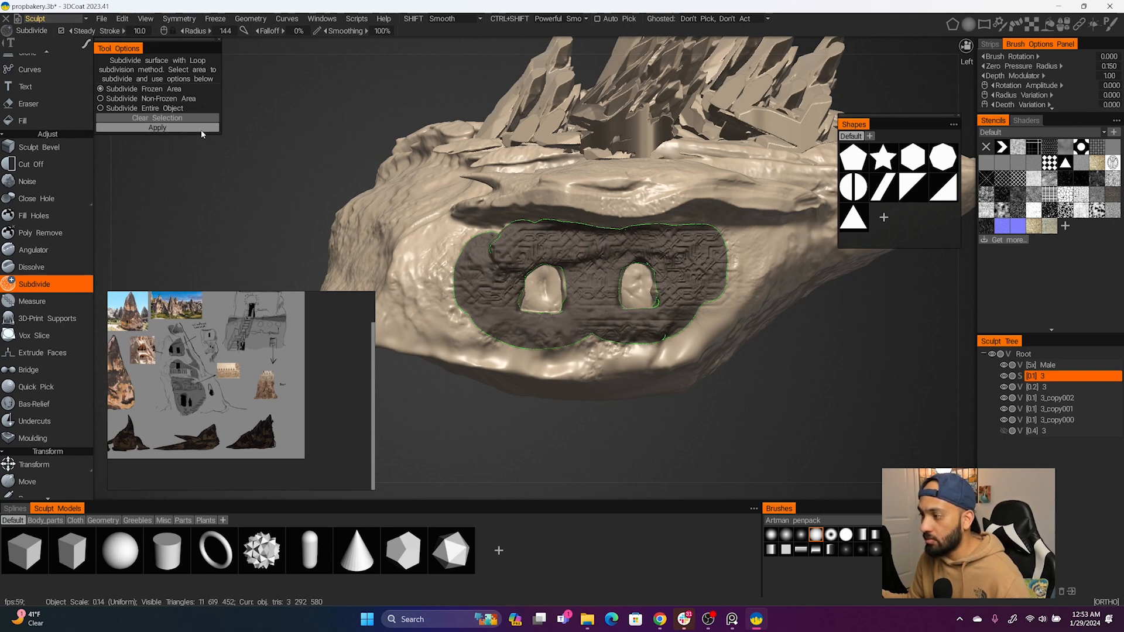
key(ctrl+d)
Convert the rock back to voxels with a required poly count of 1 829 310 and rebuild the geometric relief through the ornamental stencil
click(1051, 226)
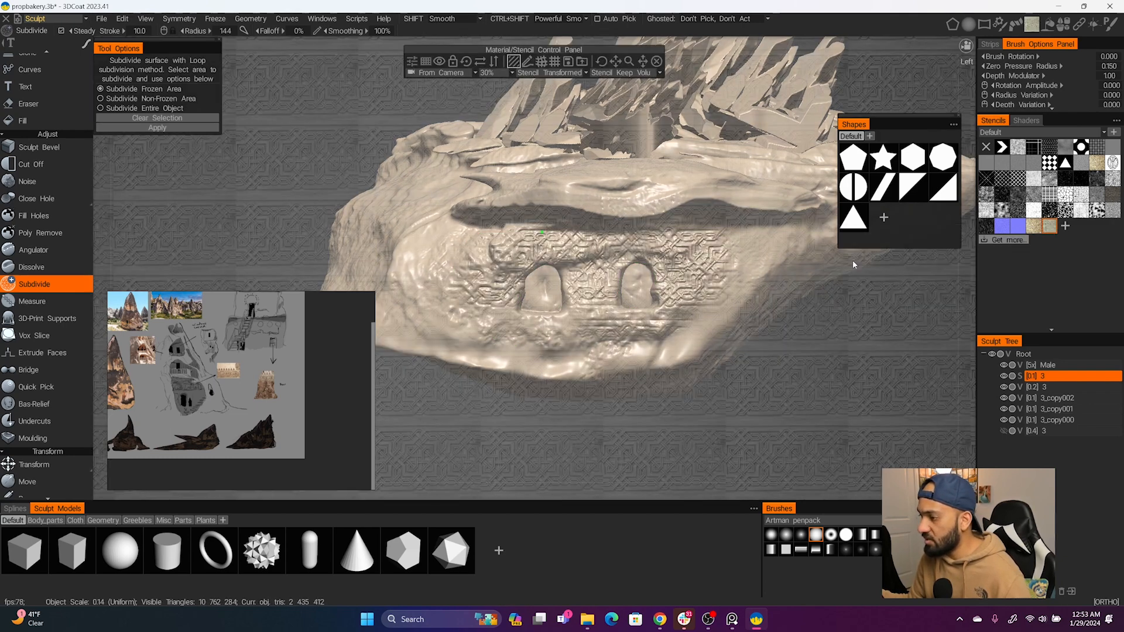
key(Return)
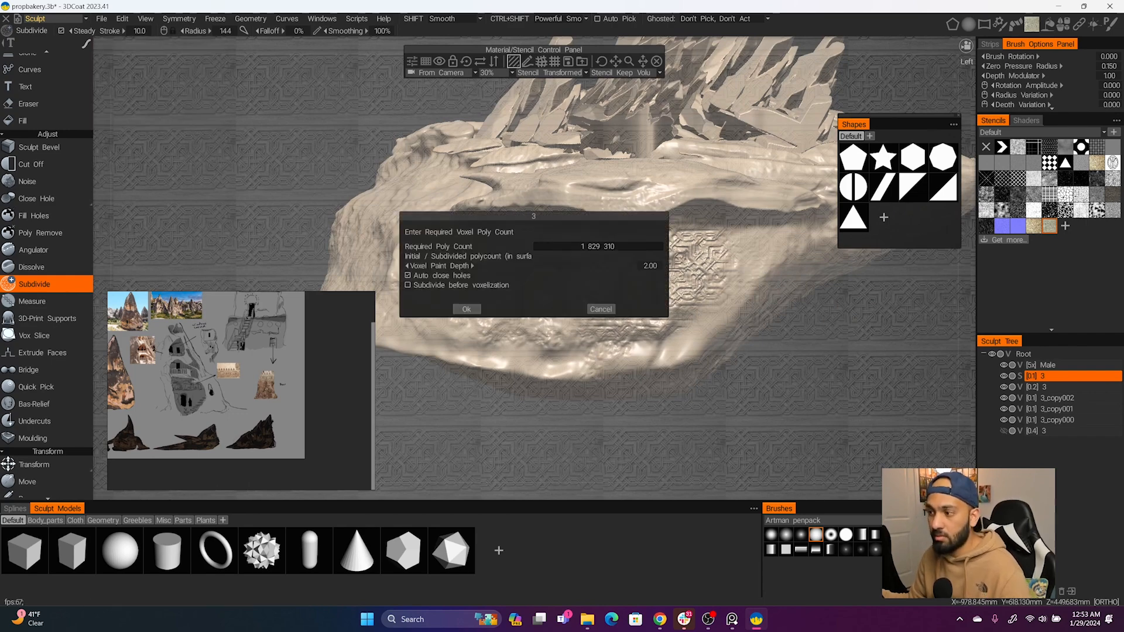
click(466, 310)
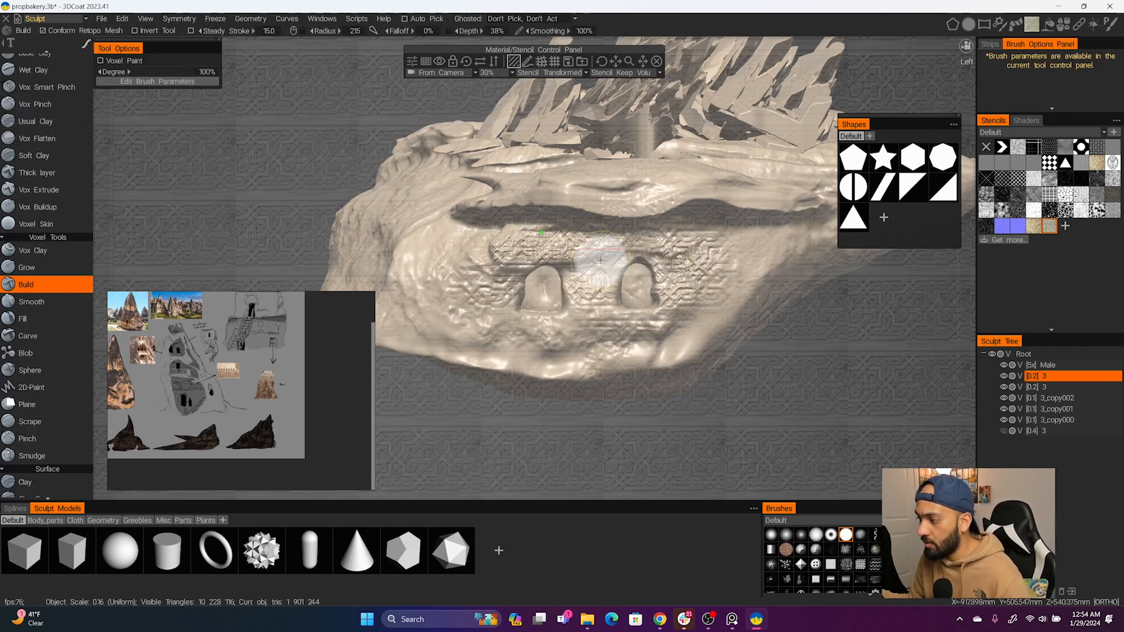
drag(526, 250, 503, 270)
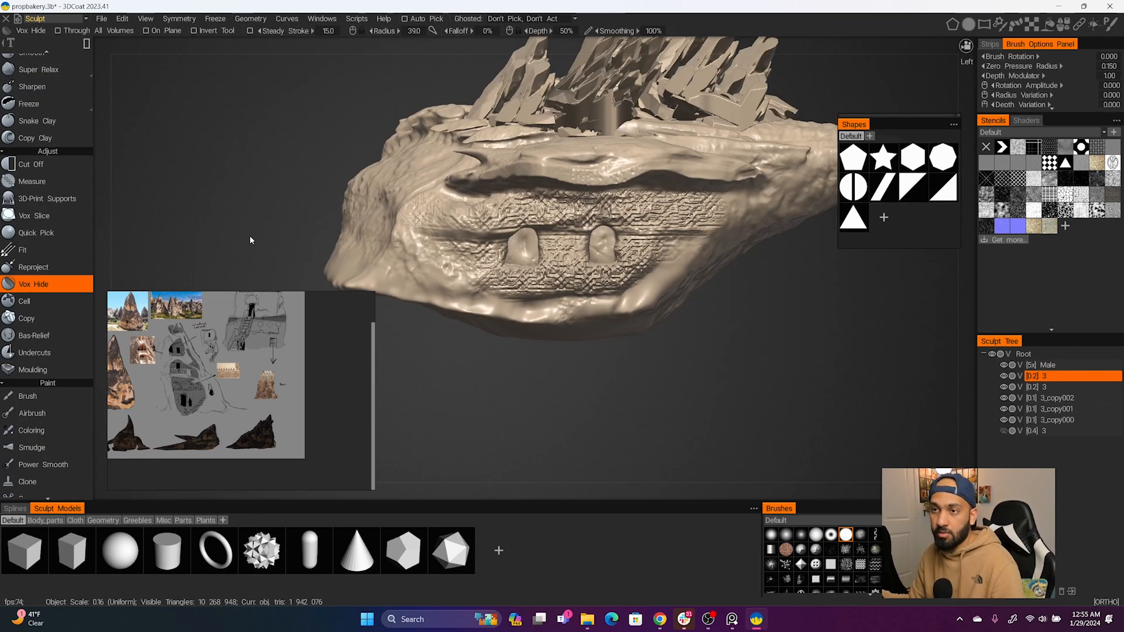
Break up the patterned wall around the windows with irregular Vox Hide strokes at radius 39.0
key(shift)
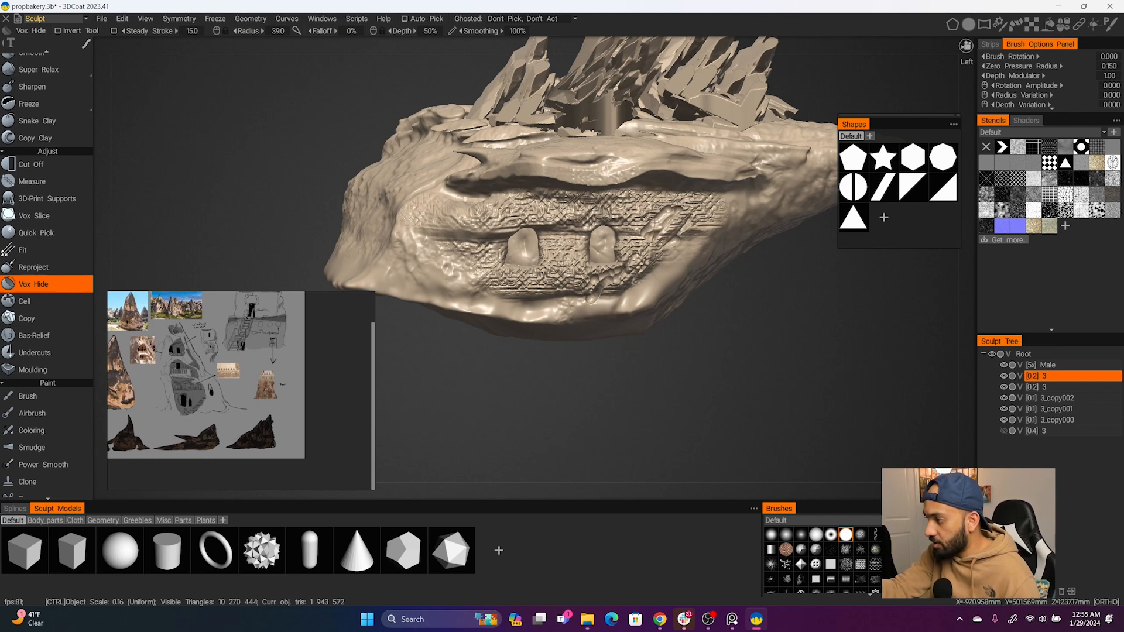
mouse_move(593, 298)
mouse_down()
mouse_move(569, 318)
mouse_move(489, 311)
mouse_up()
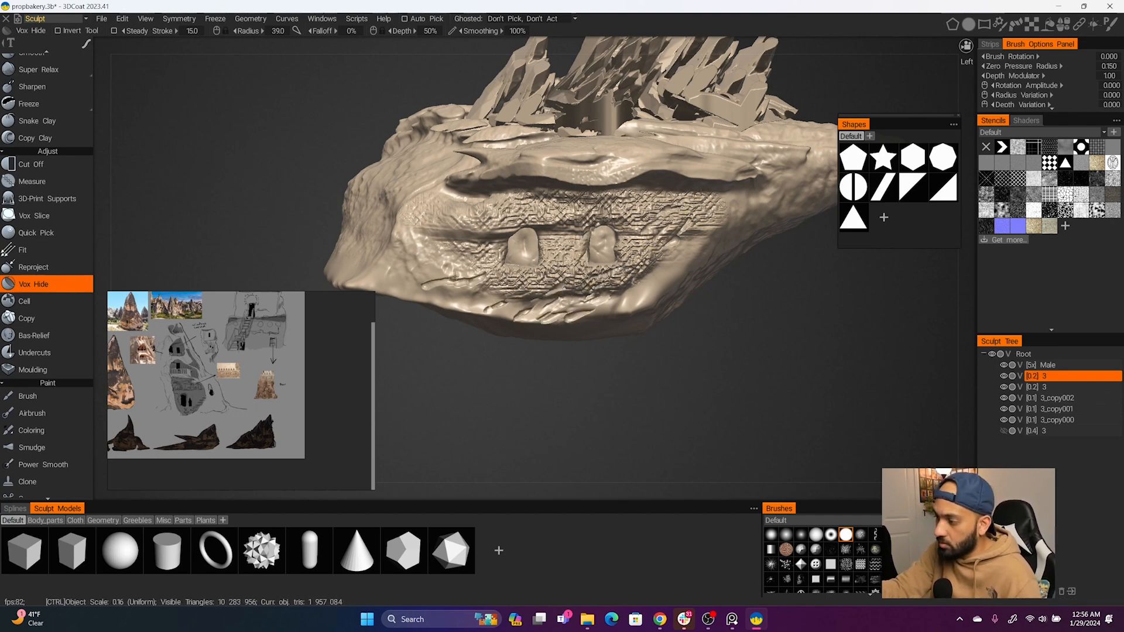
mouse_move(455, 276)
ctrl+mouse_down()
mouse_move(503, 258)
mouse_move(468, 274)
mouse_move(527, 293)
ctrl+mouse_up()
drag(653, 227, 597, 297)
drag(650, 267, 624, 212)
alt+drag(562, 234, 563, 249)
mouse_move(493, 216)
mouse_down()
mouse_move(593, 213)
mouse_move(504, 205)
mouse_up()
mouse_move(562, 181)
alt+mouse_down()
mouse_move(757, 209)
mouse_move(702, 231)
alt+mouse_up()
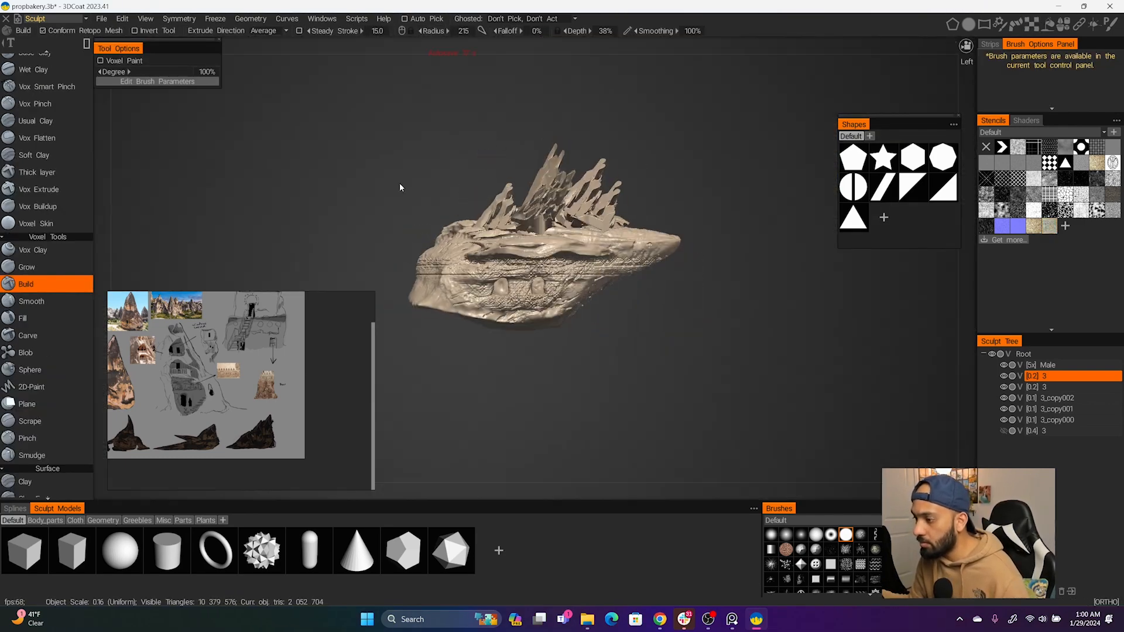
Extend the geometric relief along the rock's lower body below the ledge with Build and the ornamental stencil, and turn the stencil off
alt+drag(400, 188, 644, 193)
click(1049, 226)
mouse_move(430, 281)
mouse_down()
mouse_move(830, 391)
mouse_move(850, 369)
mouse_up()
mouse_move(711, 298)
alt+right_down()
mouse_move(685, 345)
mouse_move(712, 316)
alt+right_up()
drag(408, 279, 795, 350)
click(657, 61)
alt+drag(644, 319, 594, 286)
Cover the remaining sides of the lower rock with the same stencilled geometric relief using Build, and turn the stencil off
click(31, 284)
alt+right_drag(594, 286, 577, 316)
mouse_move(577, 316)
alt+mouse_down()
mouse_move(771, 349)
mouse_move(586, 345)
alt+mouse_up()
click(1049, 226)
key(1)
drag(431, 267, 638, 335)
mouse_move(638, 334)
alt+mouse_down()
mouse_move(570, 329)
mouse_move(621, 333)
alt+mouse_up()
mouse_move(419, 248)
mouse_down()
mouse_move(746, 329)
mouse_move(790, 301)
mouse_up()
click(657, 61)
Examine the patterned lower wall from all sides of the rock
alt+drag(691, 328, 644, 337)
click(55, 18)
click(40, 78)
mouse_move(644, 293)
alt+mouse_down()
mouse_move(549, 250)
mouse_move(489, 336)
mouse_move(562, 328)
alt+mouse_up()
click(56, 19)
click(39, 69)
alt+right_drag(620, 334, 658, 366)
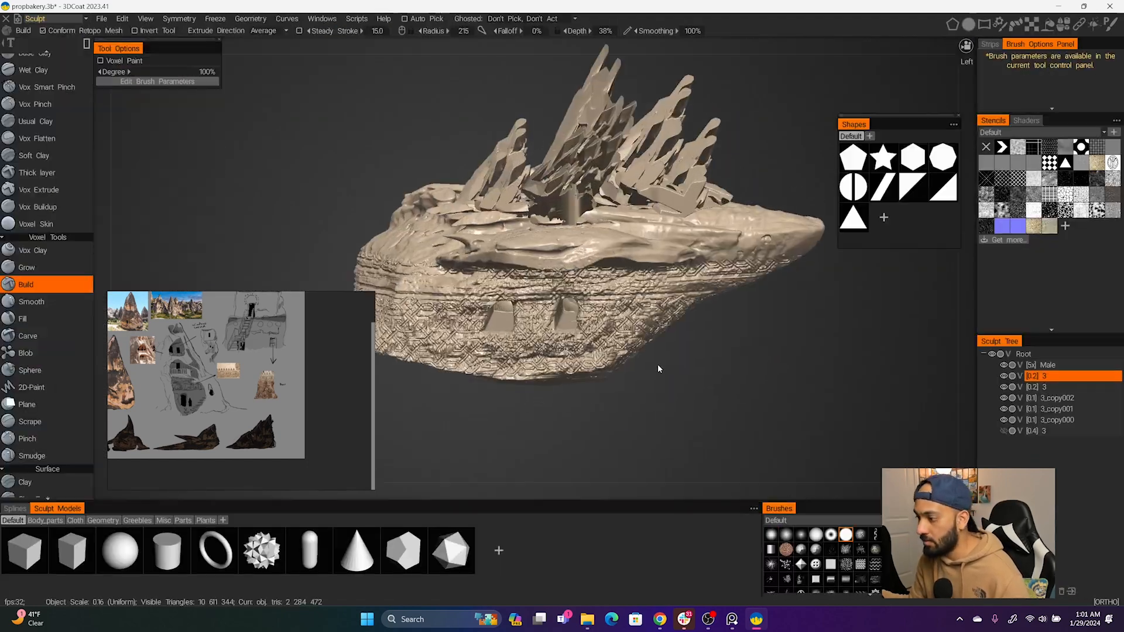
alt+middle_drag(658, 369, 679, 376)
right_drag(673, 337, 640, 329)
shift+drag(640, 330, 610, 364)
alt+drag(582, 283, 647, 293)
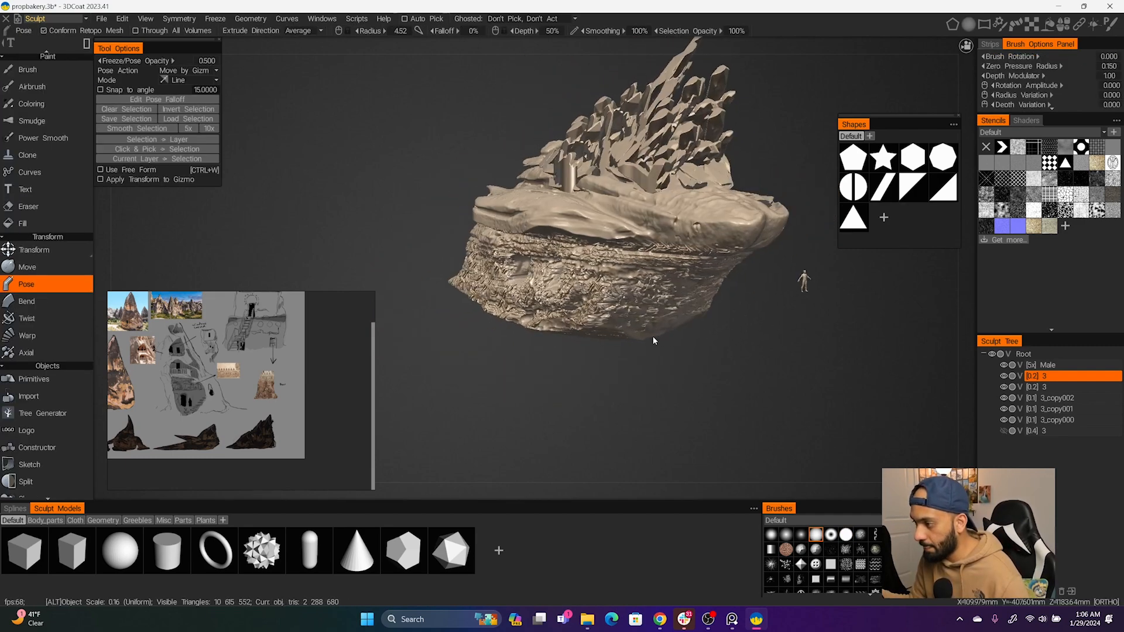
alt+drag(652, 336, 735, 341)
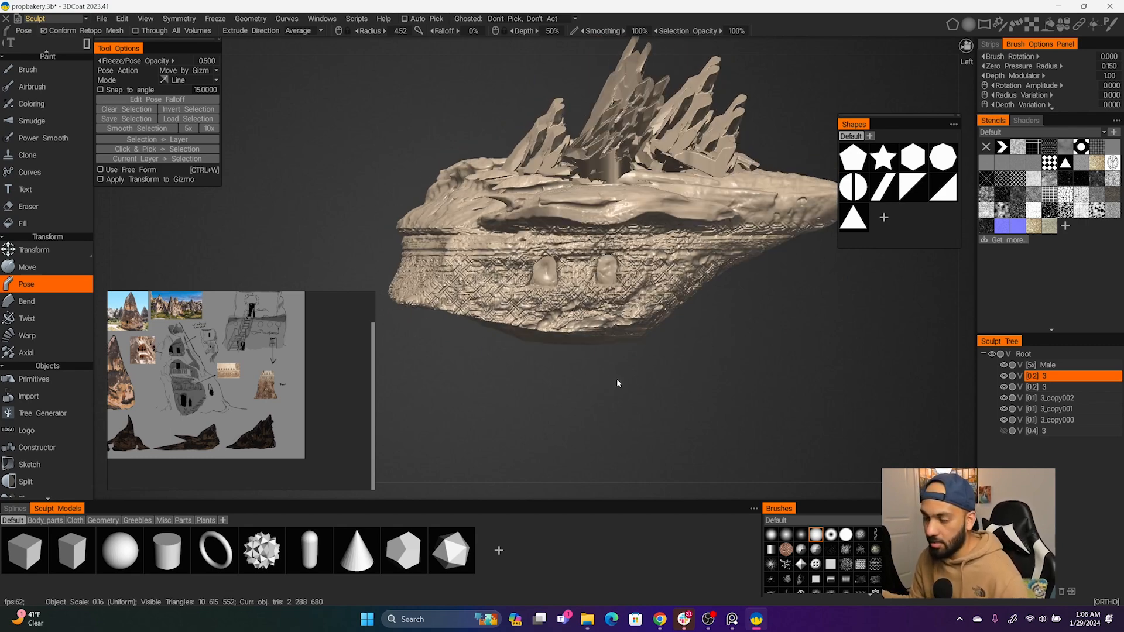
Examine the rock formation and the ground slab beneath it from several sides
alt+drag(589, 379, 709, 371)
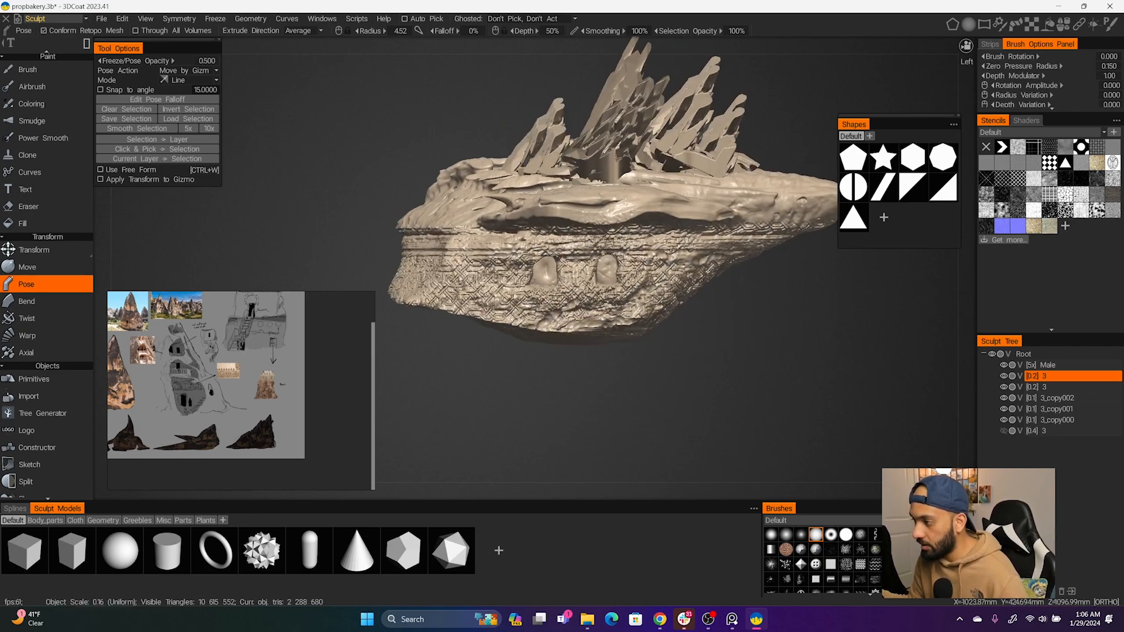
alt+drag(724, 332, 777, 323)
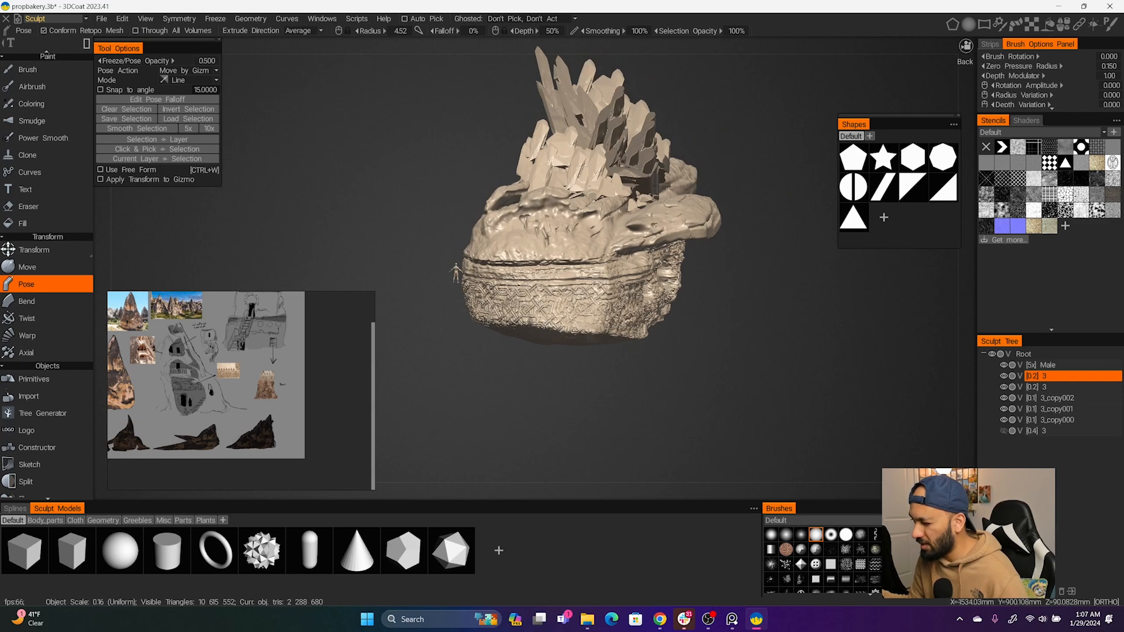
drag(714, 272, 626, 267)
alt+drag(661, 233, 631, 214)
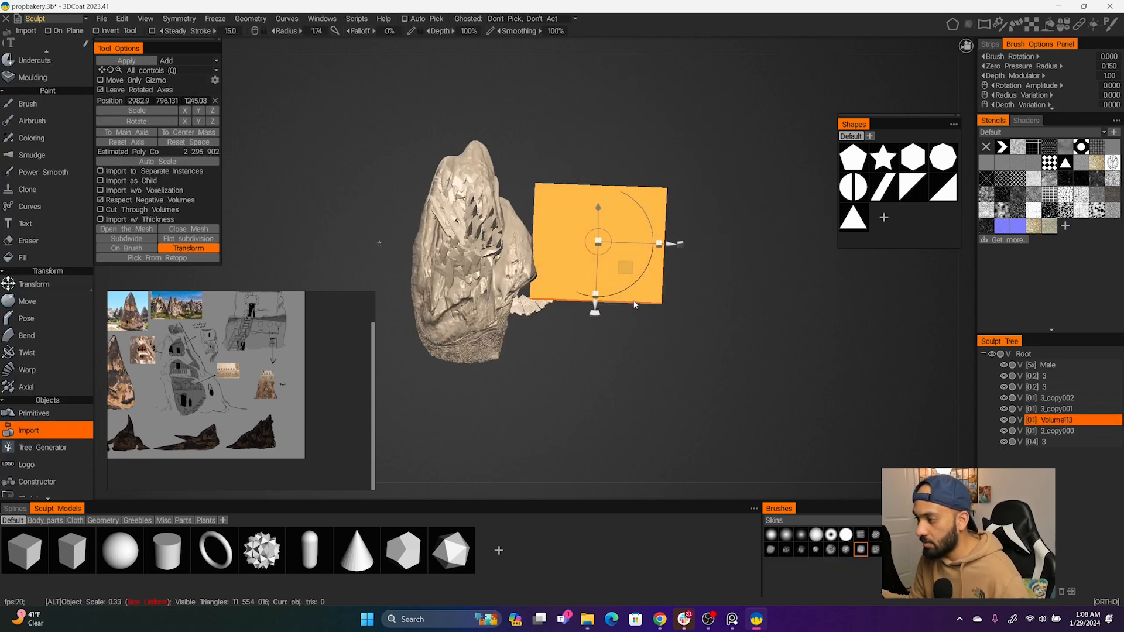
alt+drag(554, 311, 465, 293)
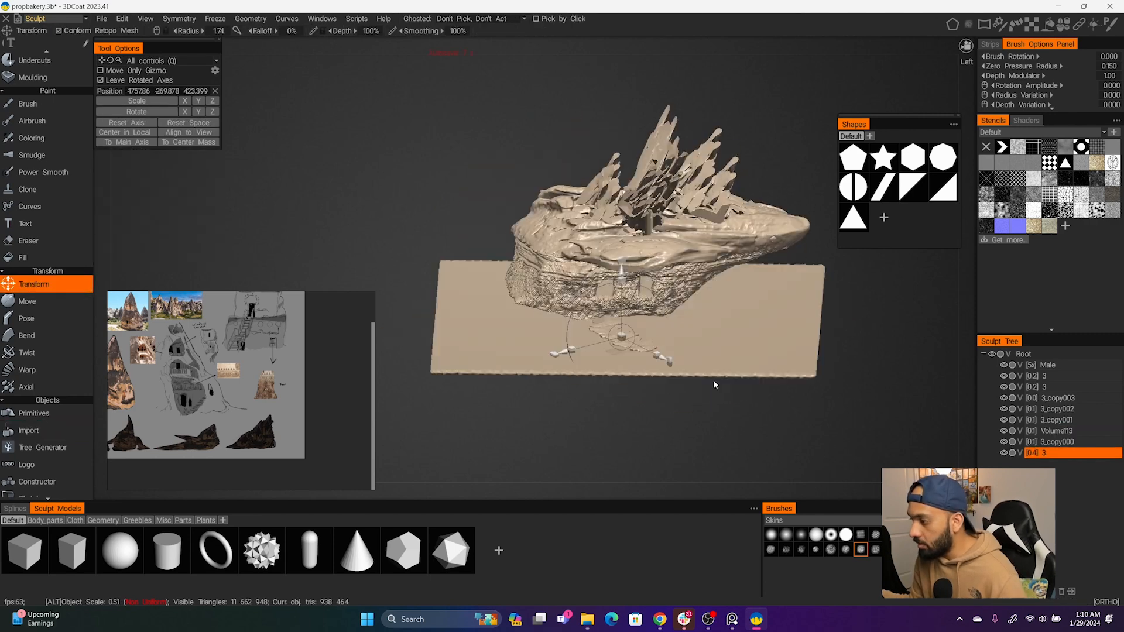
drag(714, 381, 746, 377)
middle_drag(747, 378, 709, 356)
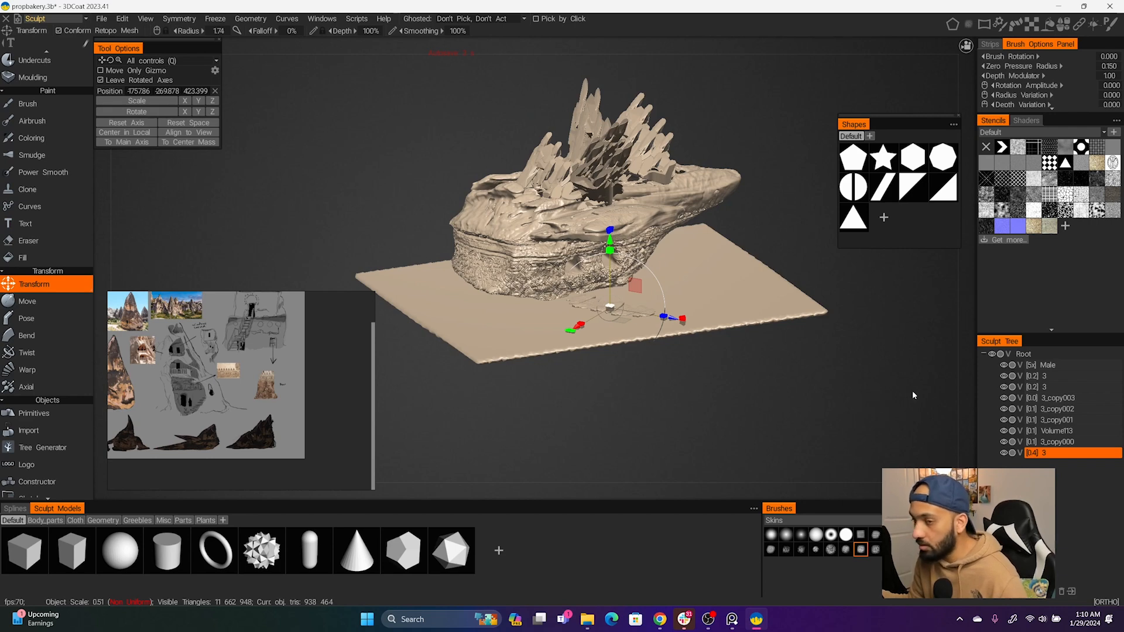
Add a default cloth sheet with the Cloth tool and place it over the rock's ledge beside the arched windows
scroll(61, 415, down, 5)
click(63, 424)
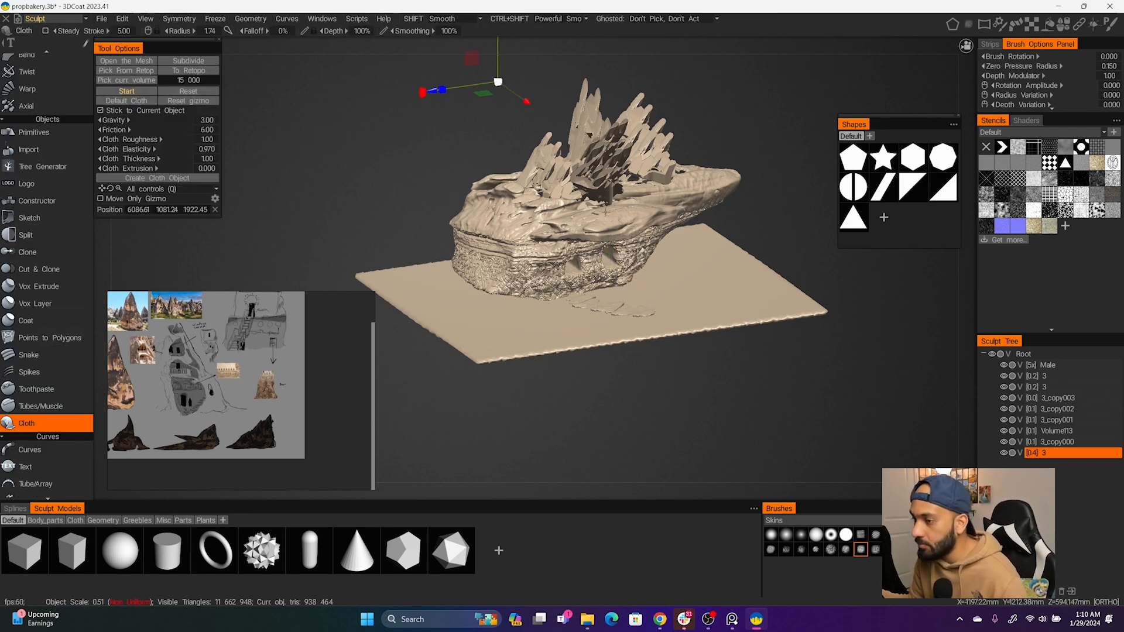
click(144, 99)
alt+drag(628, 176, 708, 163)
drag(528, 118, 548, 283)
alt+right_drag(548, 282, 568, 294)
alt+drag(568, 294, 562, 294)
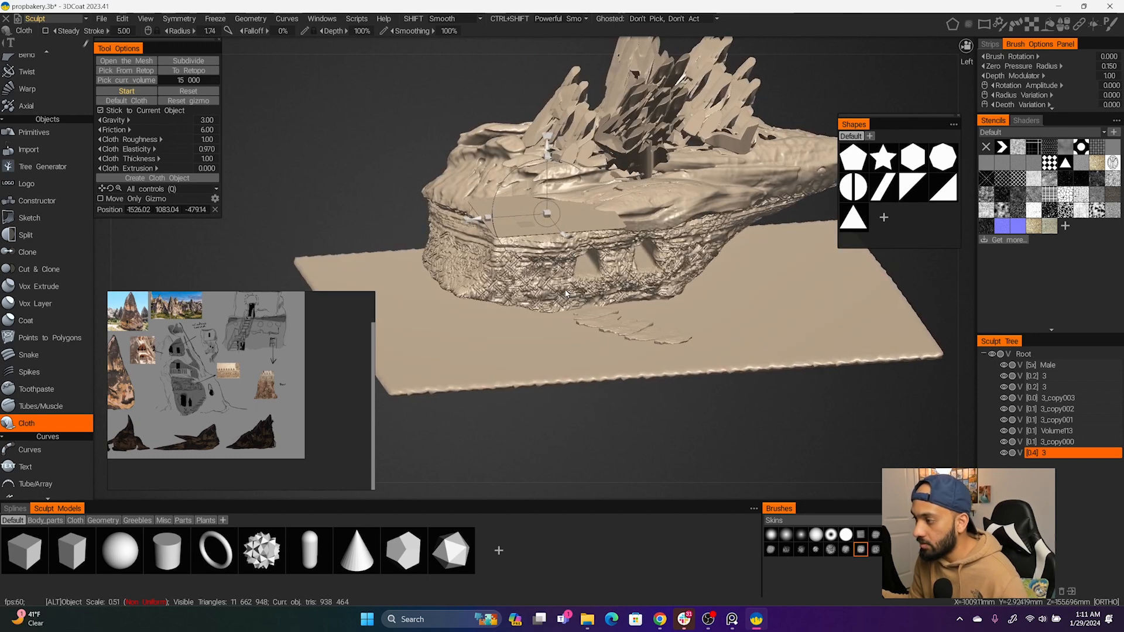
Run the cloth simulation and pull the falling sheet's side and lower edge into a hanging drape over the patterned wall
click(138, 91)
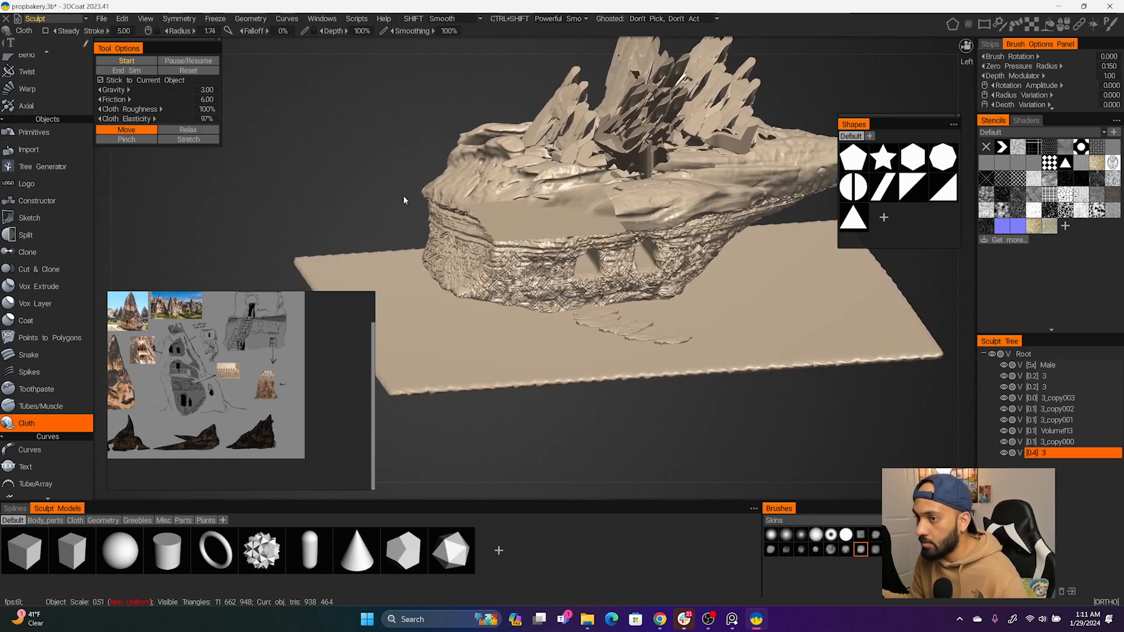
alt+drag(569, 314, 541, 286)
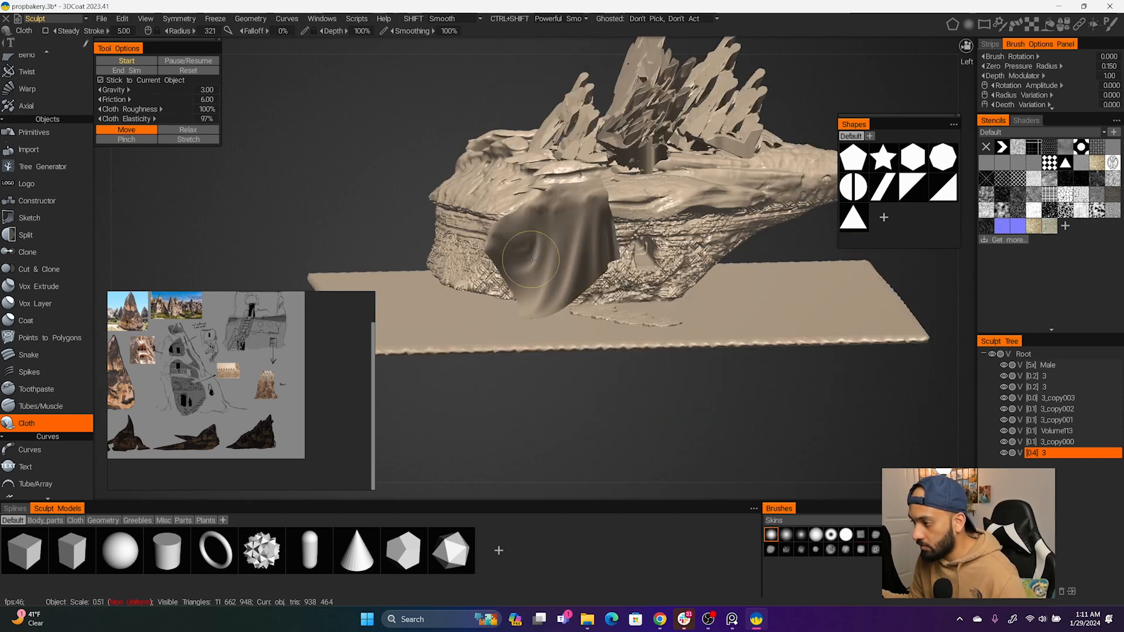
drag(495, 250, 502, 250)
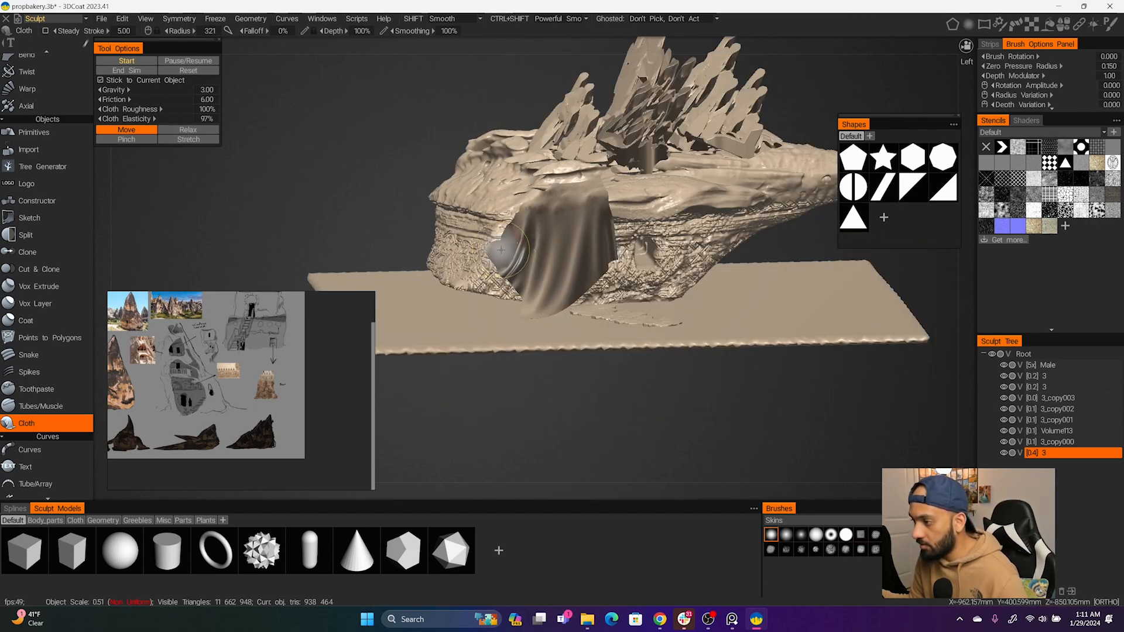
mouse_move(538, 301)
mouse_down()
mouse_move(597, 260)
mouse_move(580, 282)
mouse_move(590, 249)
mouse_move(578, 195)
mouse_move(567, 298)
mouse_move(568, 234)
mouse_move(556, 275)
mouse_up()
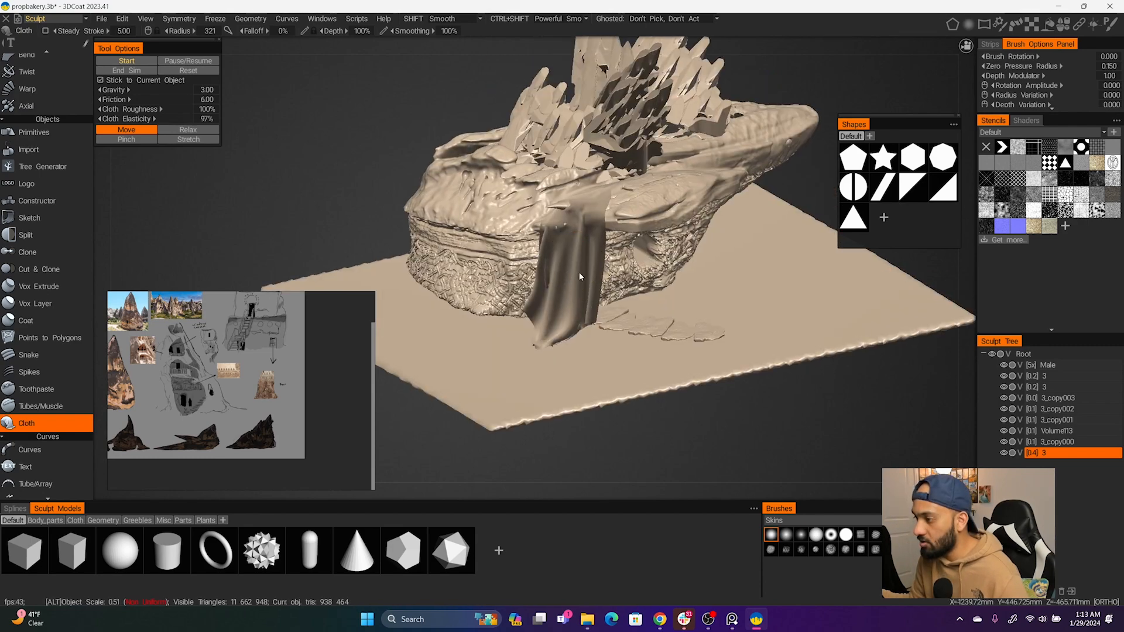
alt+right_drag(579, 276, 624, 258)
mouse_move(624, 258)
alt+mouse_down()
mouse_move(640, 252)
mouse_move(696, 278)
mouse_move(698, 306)
alt+mouse_up()
drag(698, 297, 696, 292)
drag(694, 293, 687, 285)
alt+right_drag(681, 280, 364, 189)
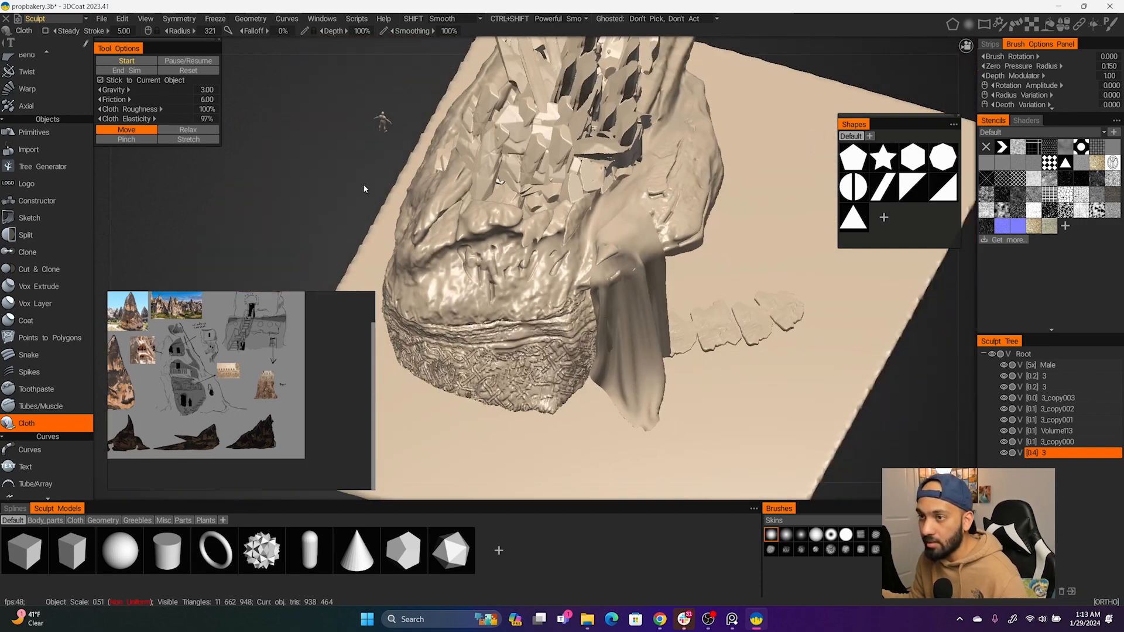
End the simulation and create a cloth object from the draped sheet
click(143, 70)
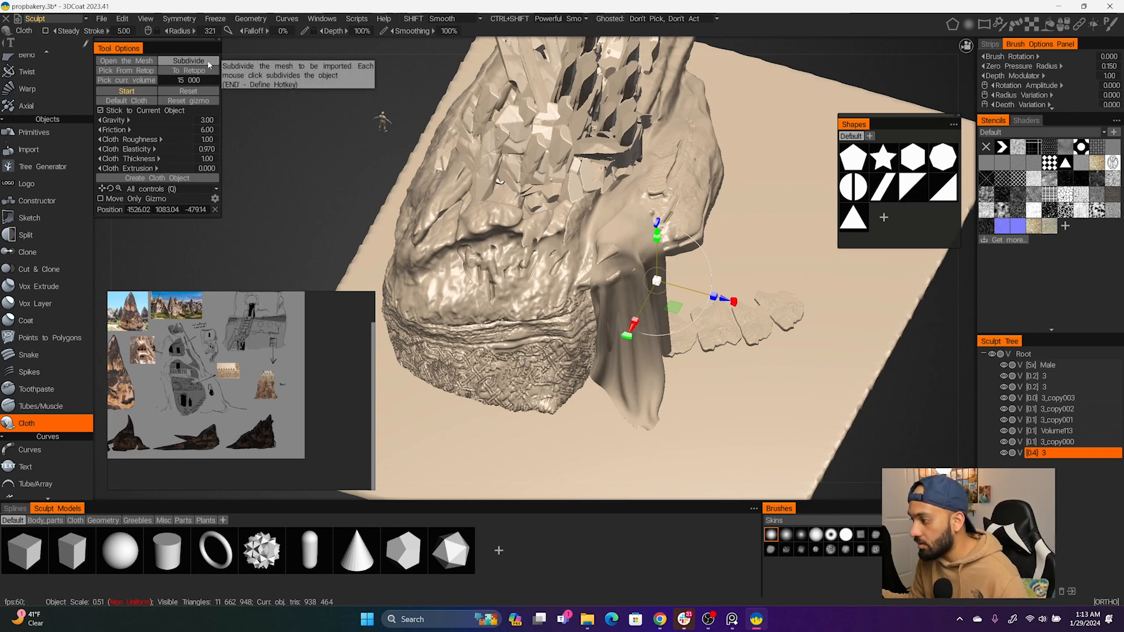
scroll(705, 299, down, 5)
alt+drag(699, 316, 614, 319)
scroll(538, 271, up, 5)
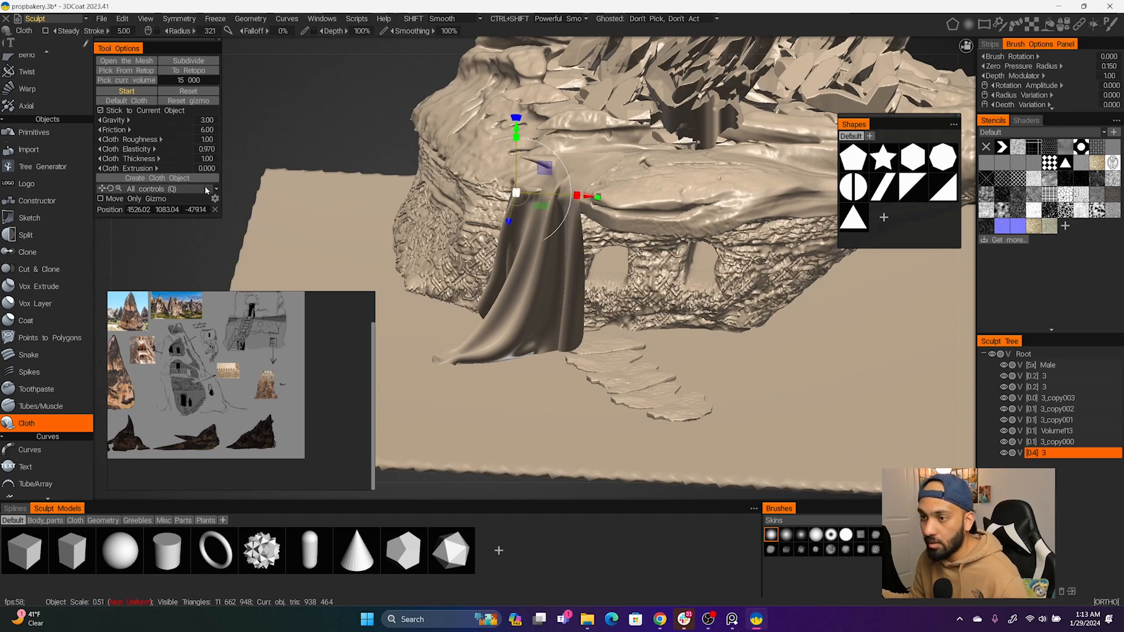
click(190, 178)
Drape a second simulated cloth over the ledge on the far side of the windows and pull its lower end outward
scroll(638, 301, down, 5)
alt+drag(638, 300, 681, 298)
scroll(670, 287, up, 2)
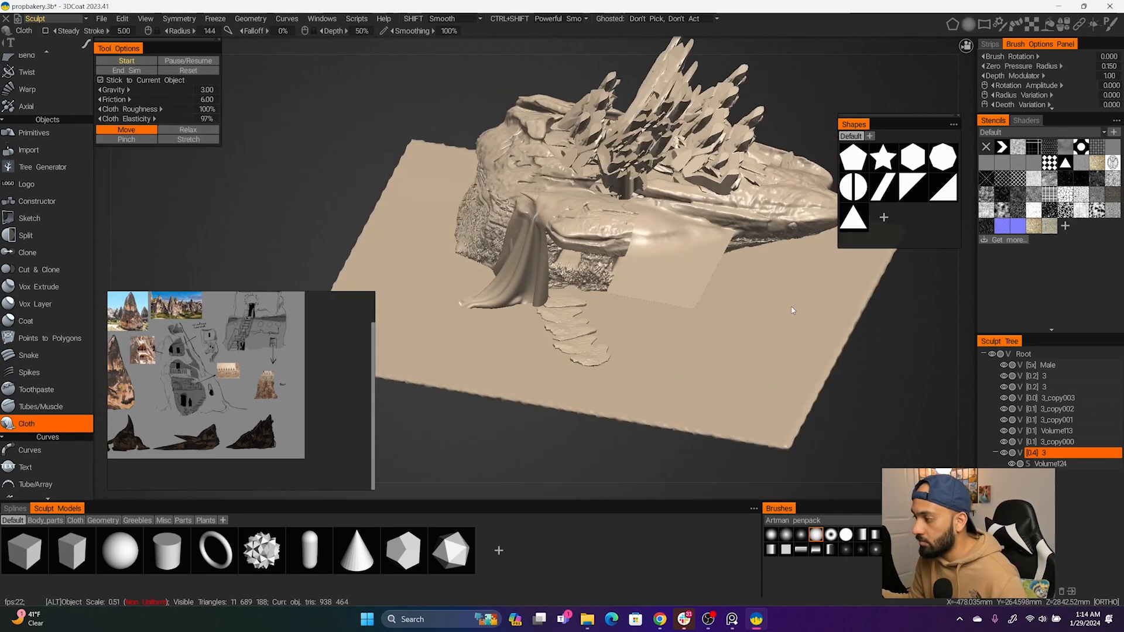
alt+drag(793, 310, 729, 308)
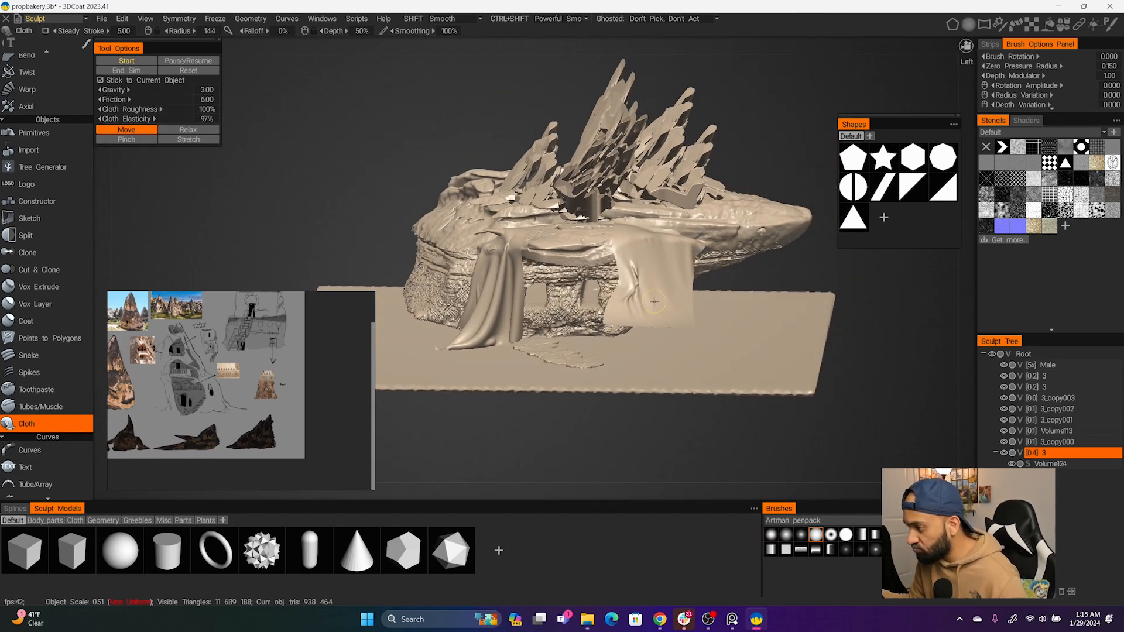
mouse_move(611, 221)
alt+mouse_down()
mouse_move(673, 301)
mouse_move(690, 284)
alt+mouse_up()
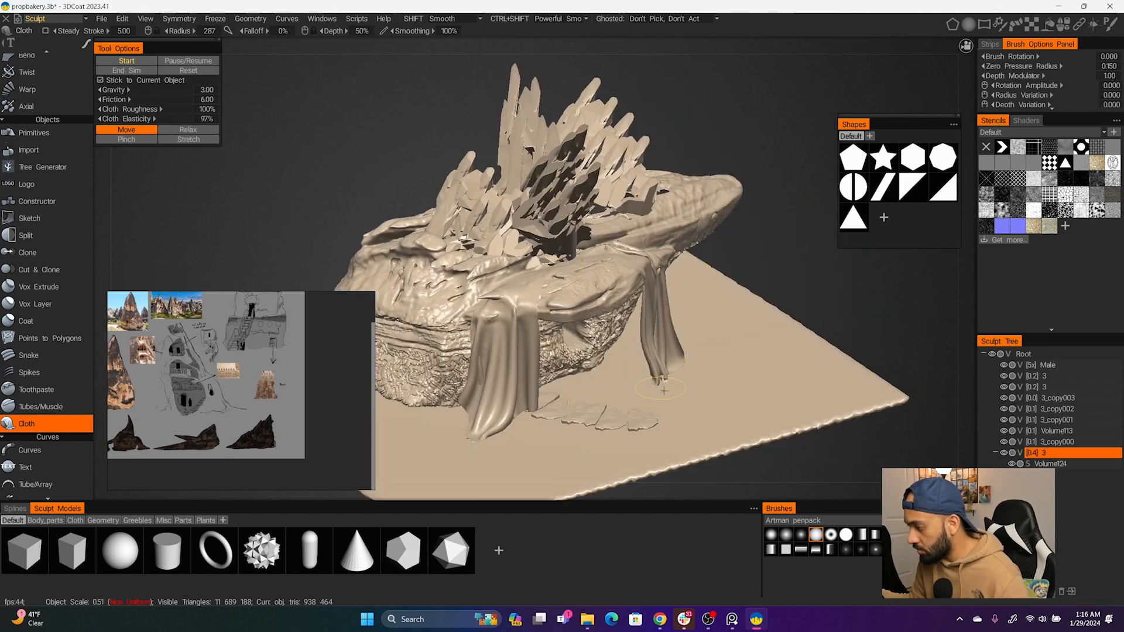
mouse_move(659, 351)
mouse_down()
mouse_move(664, 380)
mouse_move(705, 395)
mouse_move(698, 376)
mouse_move(720, 376)
mouse_move(657, 369)
mouse_move(674, 355)
mouse_move(636, 410)
mouse_move(711, 463)
mouse_move(720, 491)
mouse_up()
Spread the second cloth's hem wide across the ground slab with the cloth Move brush at radius 287
scroll(718, 429, down, 4)
mouse_move(718, 429)
alt+mouse_down()
mouse_move(635, 375)
mouse_move(515, 325)
alt+mouse_up()
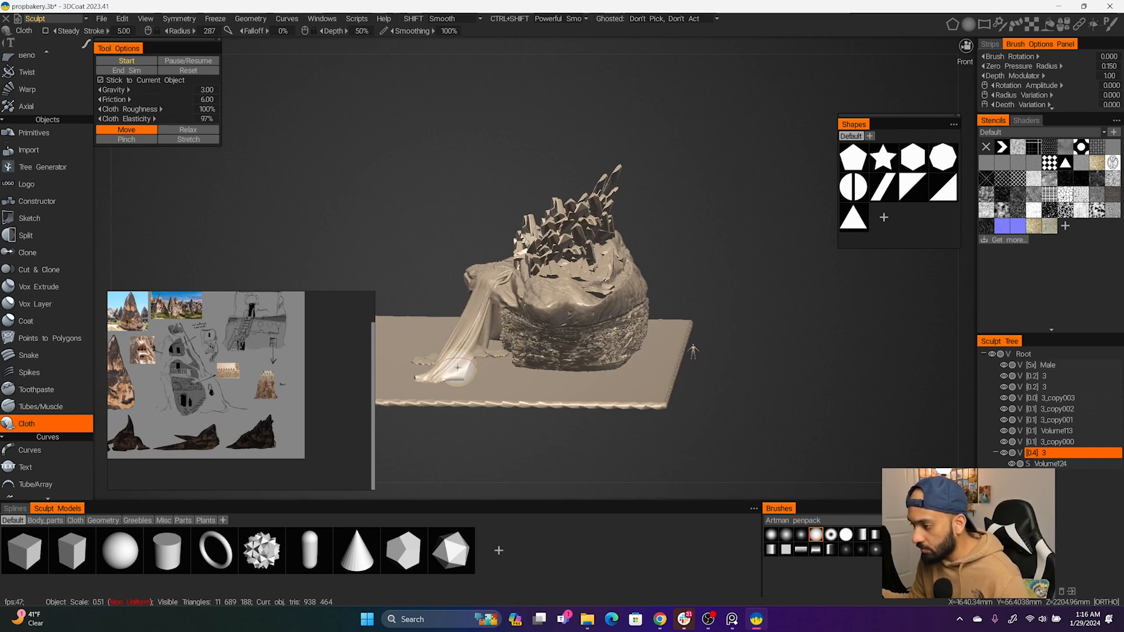
drag(484, 378, 521, 388)
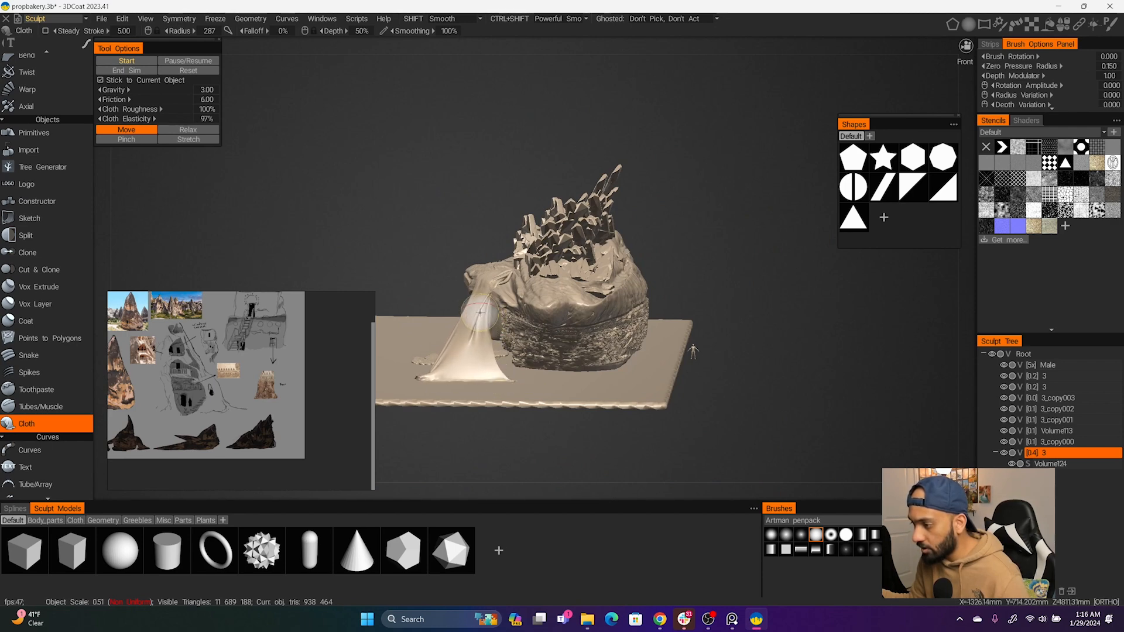
mouse_move(497, 317)
alt+mouse_down()
mouse_move(701, 337)
mouse_move(656, 352)
mouse_move(515, 338)
mouse_move(500, 357)
mouse_move(458, 359)
mouse_move(629, 416)
alt+mouse_up()
drag(673, 450, 672, 462)
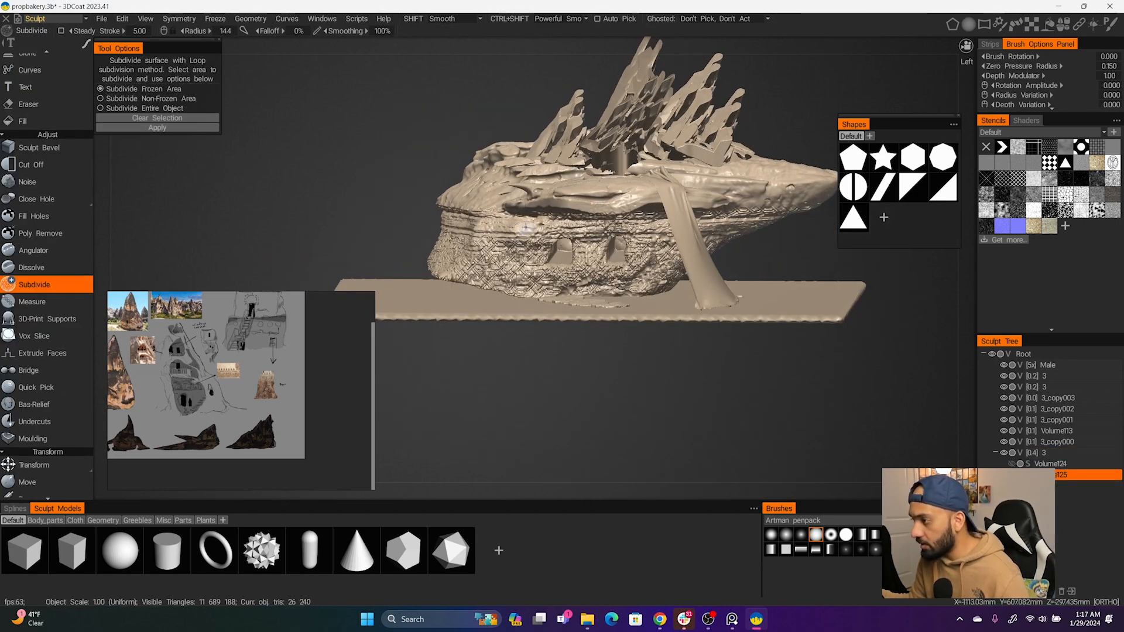
Save the propbakery scene
alt+drag(526, 228, 658, 326)
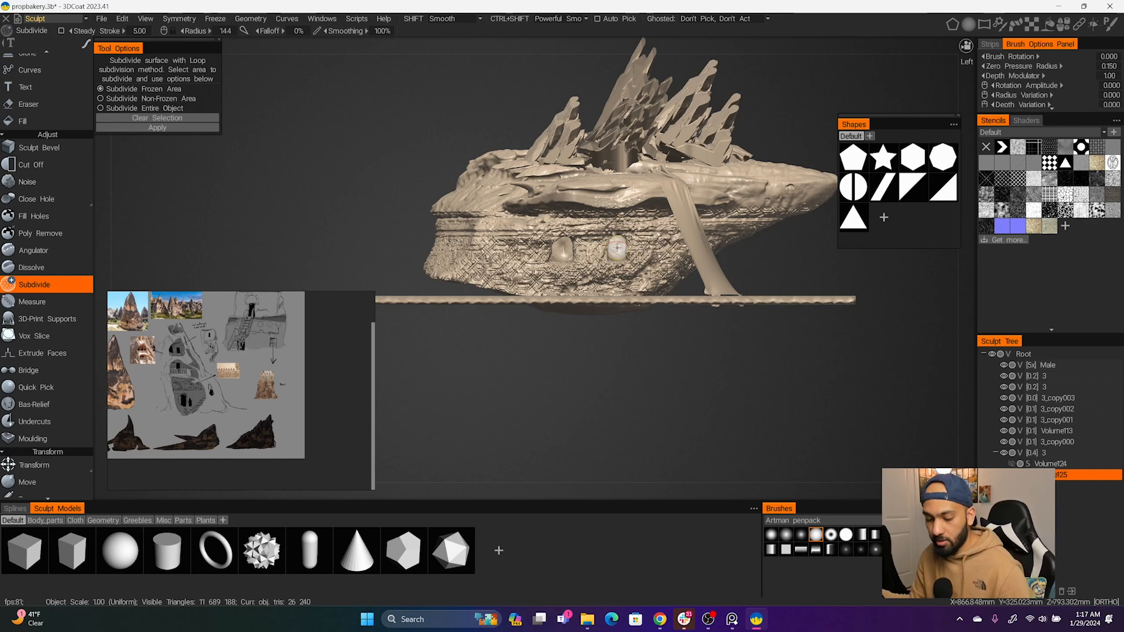
key(s)
drag(571, 201, 317, 162)
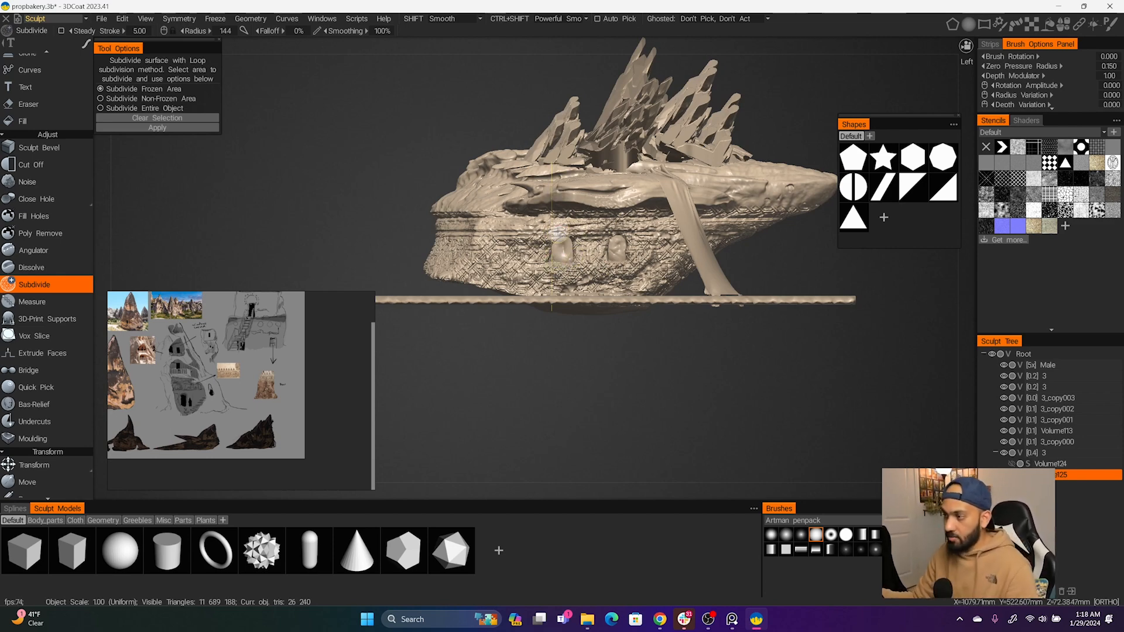
key(s)
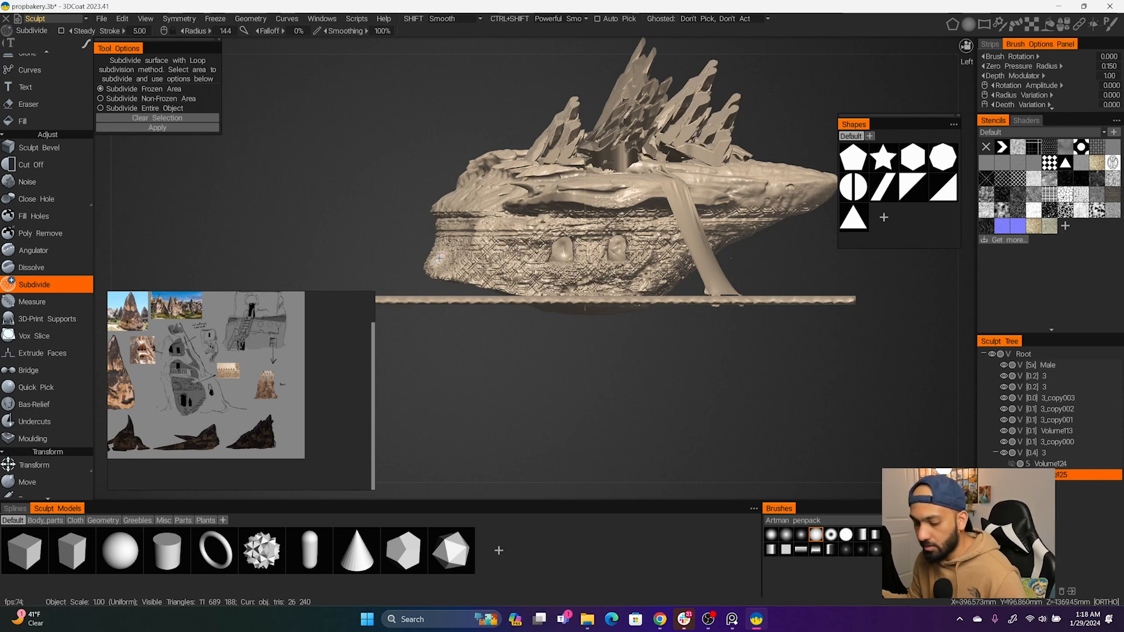
key(s)
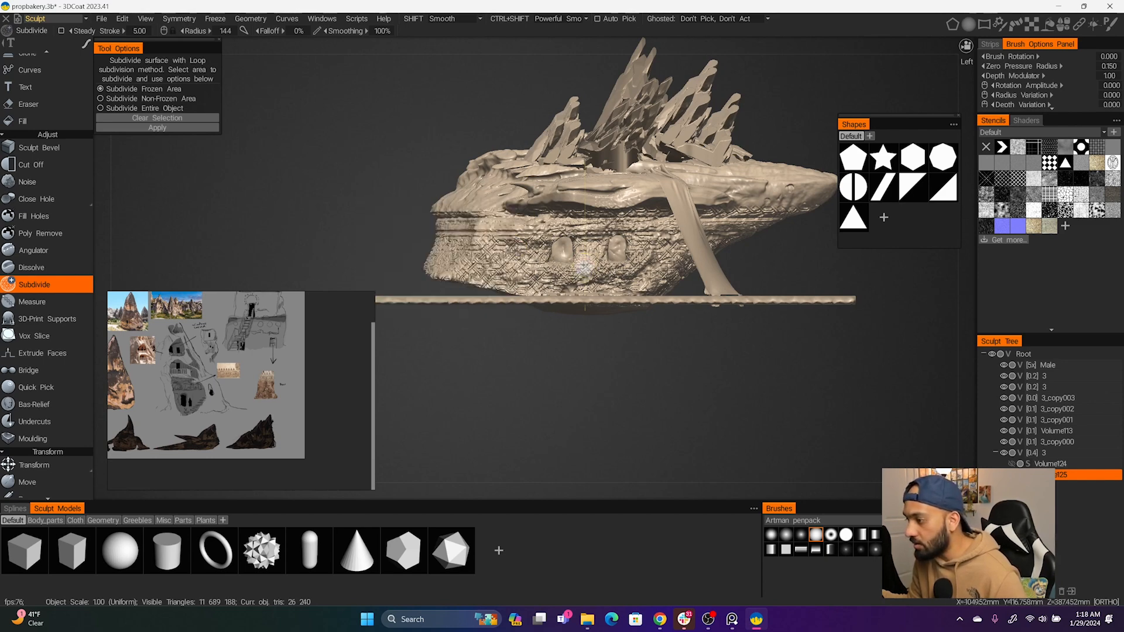
key(shift+s)
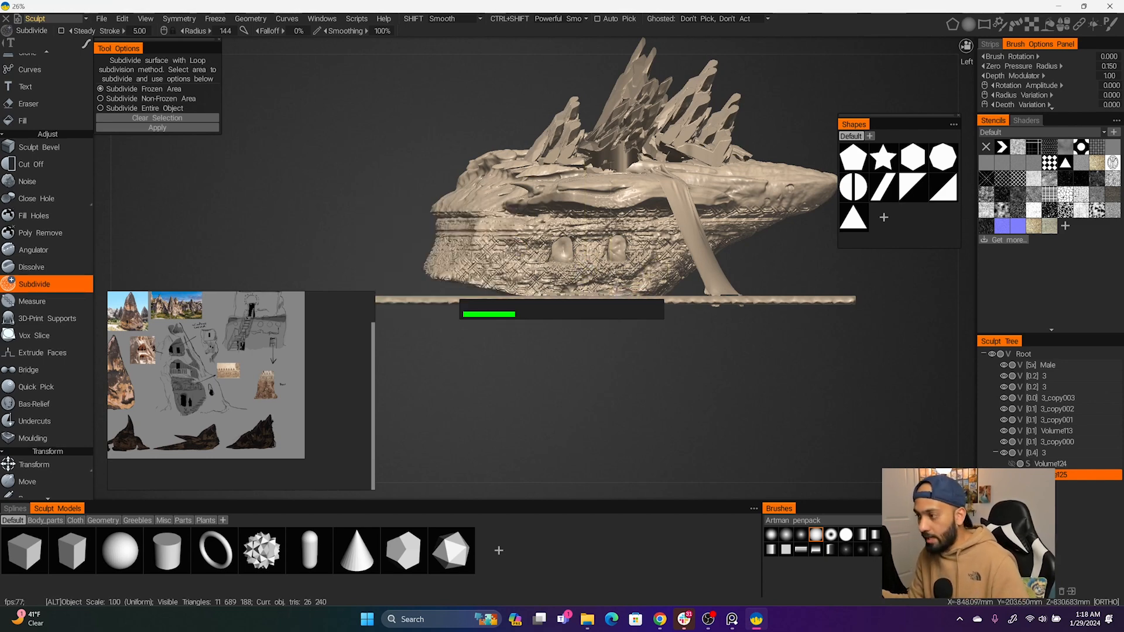
mouse_move(654, 258)
alt+mouse_down()
mouse_move(768, 271)
mouse_move(528, 259)
mouse_move(688, 286)
mouse_move(653, 283)
mouse_move(649, 251)
alt+mouse_up()
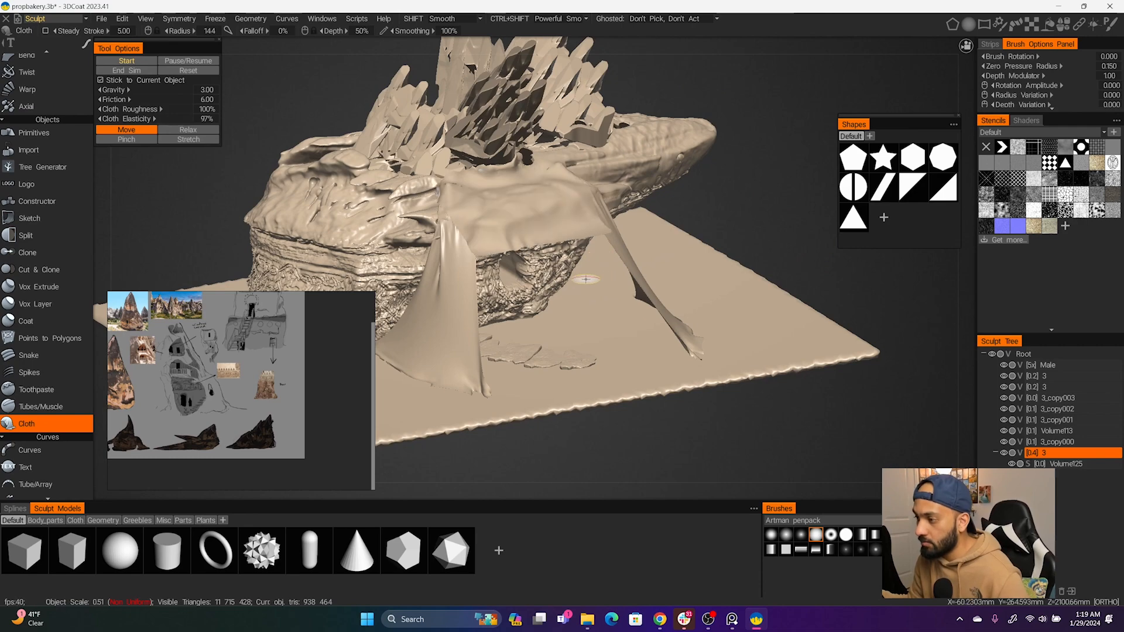
alt+drag(527, 234, 471, 174)
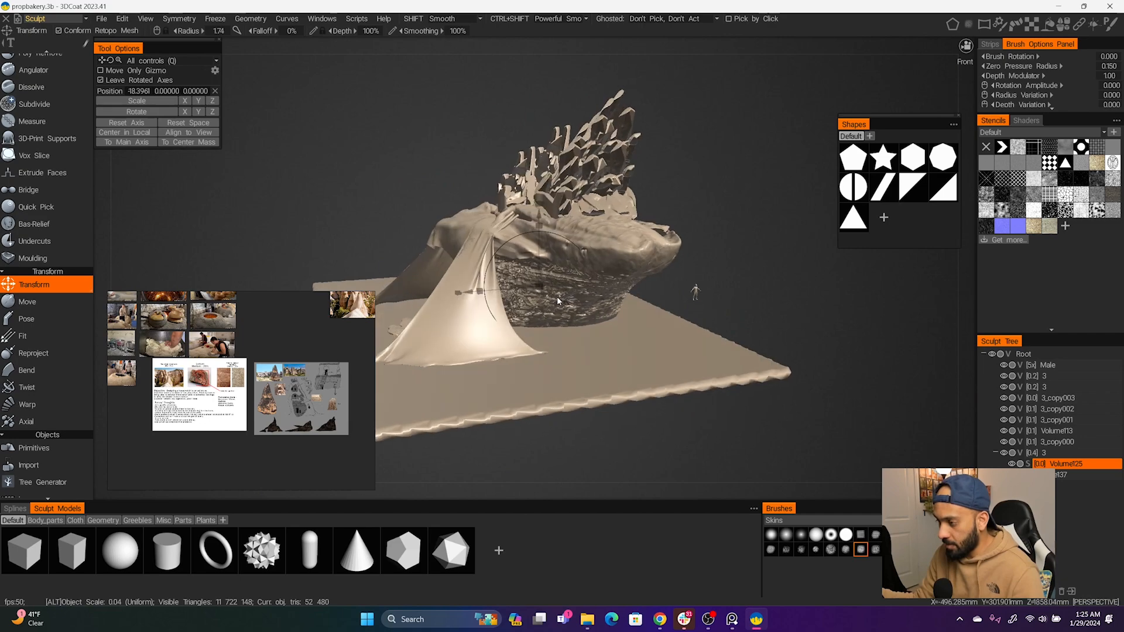
middle_drag(557, 296, 619, 247)
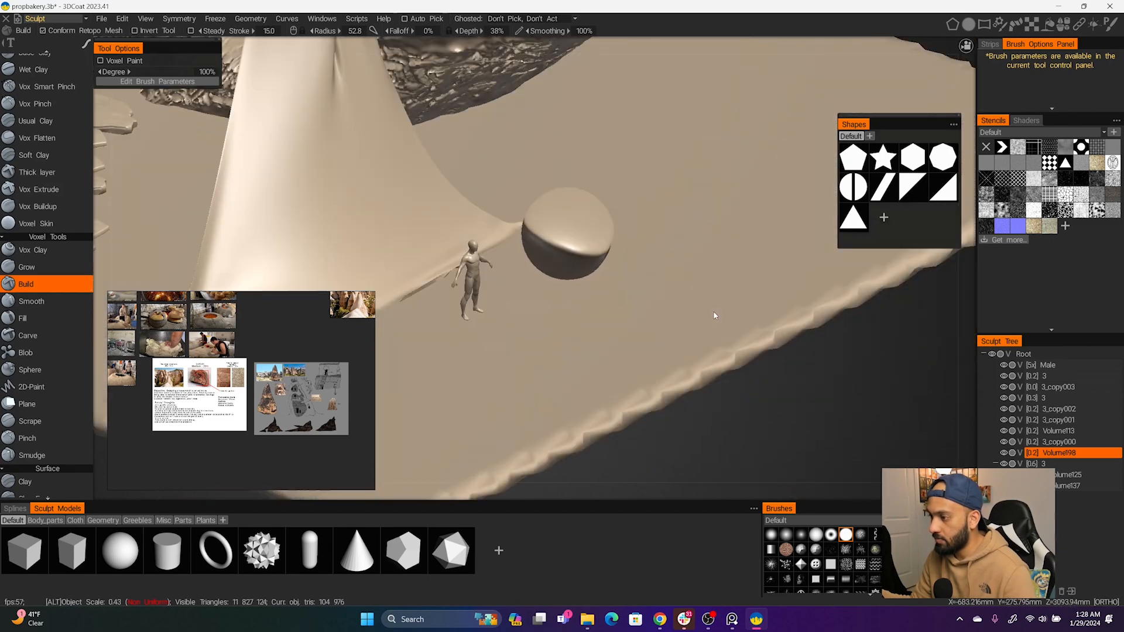
Smooth the round boulder beside the human figure and stretch its sides wider with Move
alt+drag(715, 315, 706, 304)
shift+drag(594, 256, 549, 268)
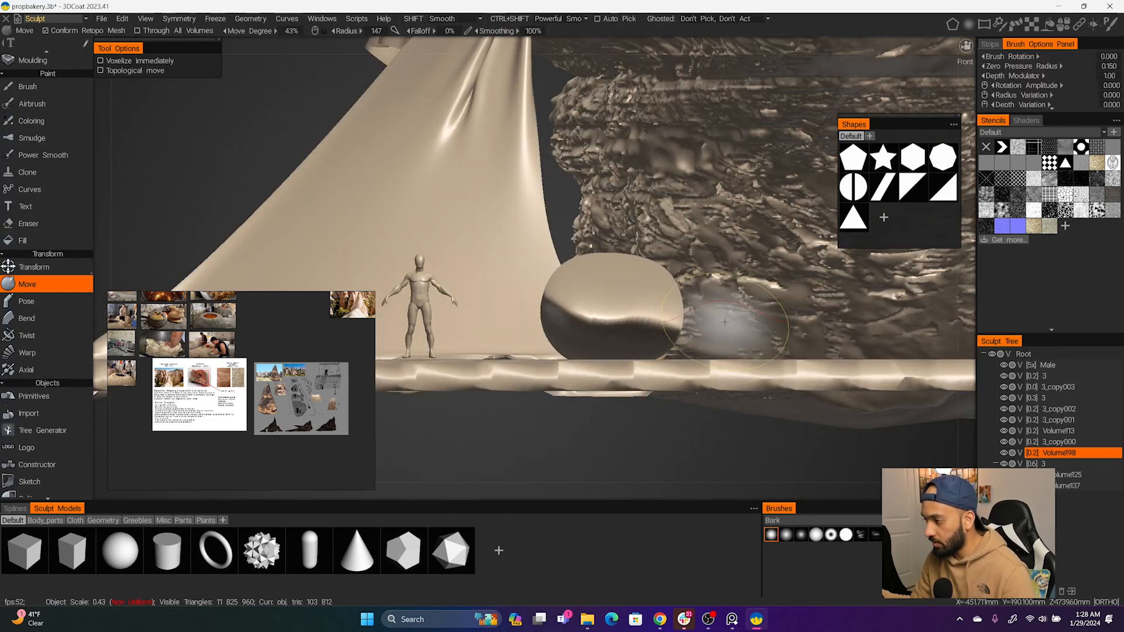
drag(679, 325, 728, 327)
drag(551, 312, 506, 314)
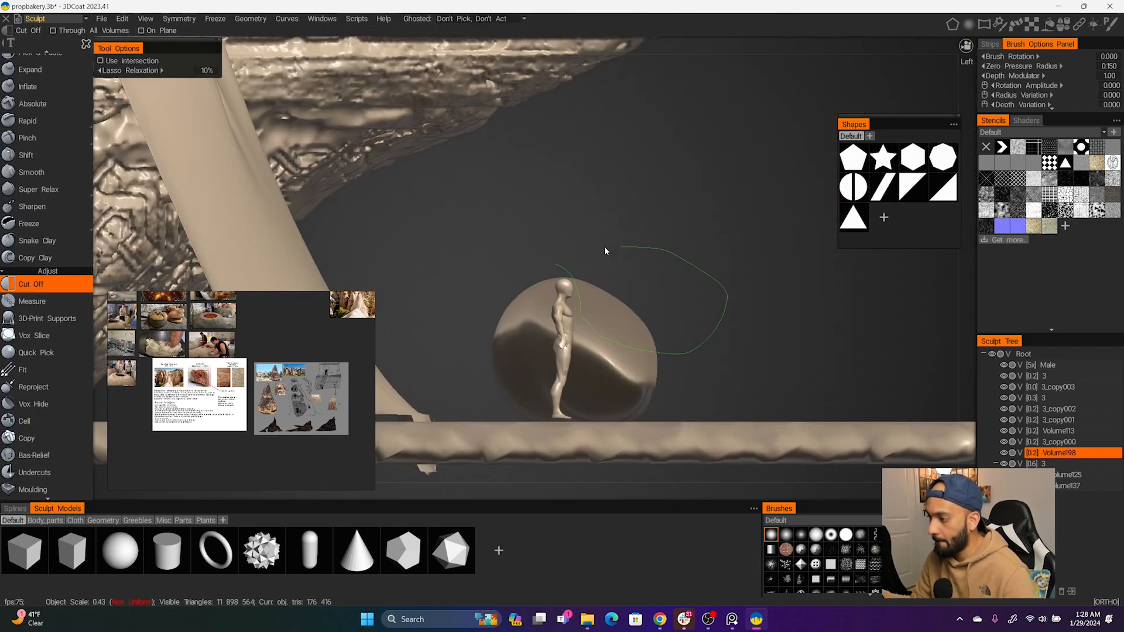
Slice off the boulder's upper side with a Cut Off lasso and roughen its surface using Build with a stone stencil
drag(604, 247, 573, 266)
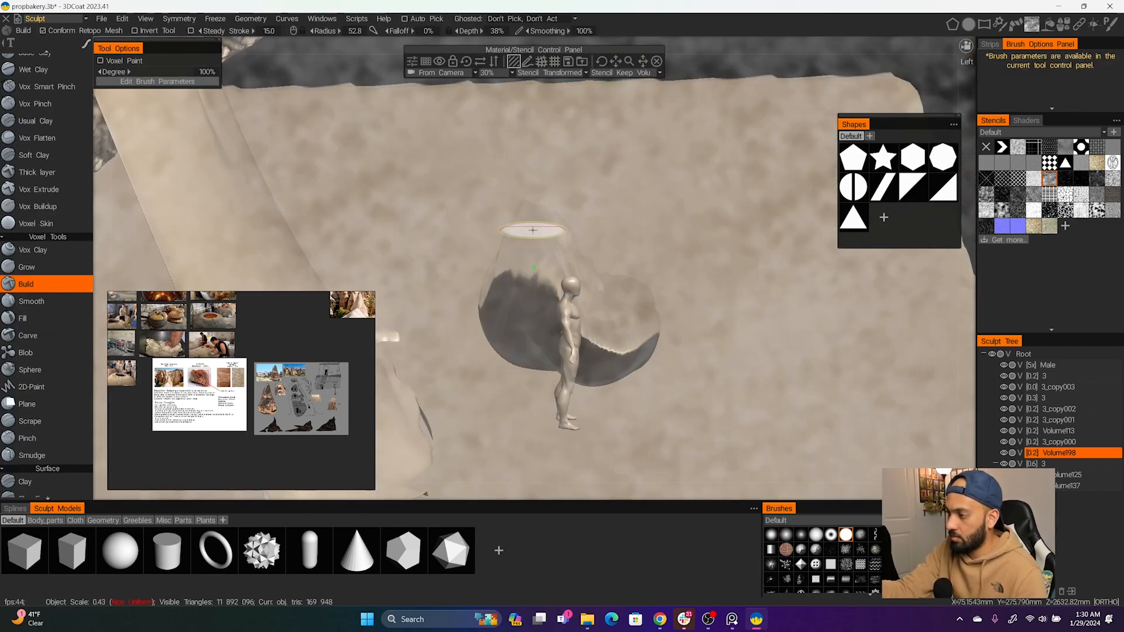
mouse_move(536, 239)
mouse_down()
mouse_move(527, 304)
mouse_move(539, 328)
mouse_move(542, 309)
mouse_move(492, 301)
mouse_up()
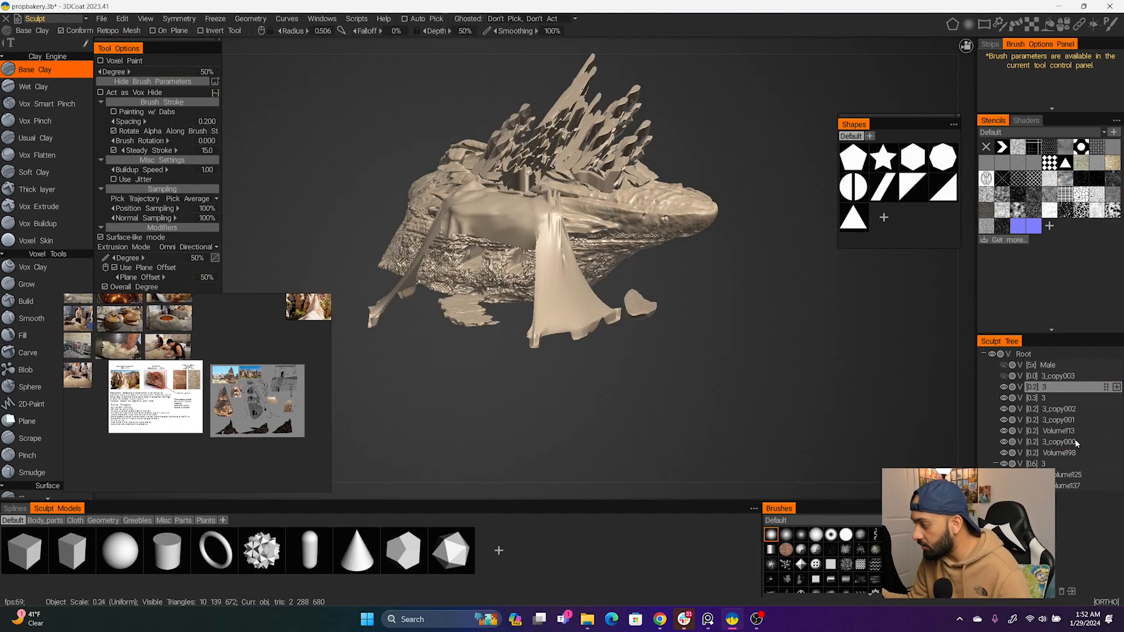
Select all visible volumes from the first rock volume through Volume137 in the Sculpt Tree and open their context options
shift+click(1073, 487)
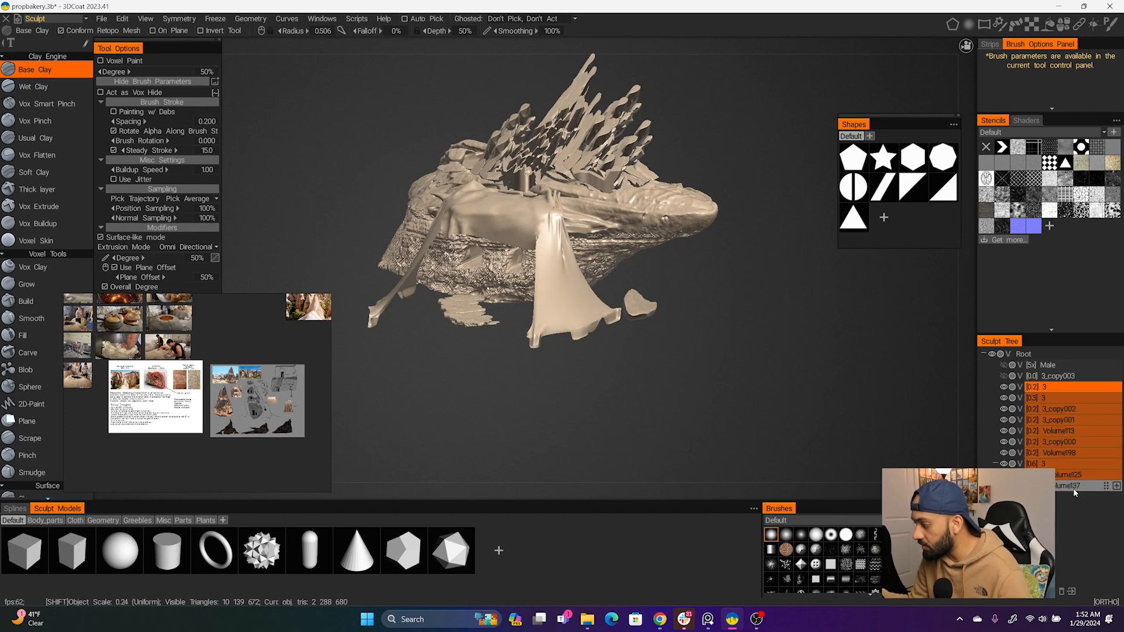
right_click(1061, 387)
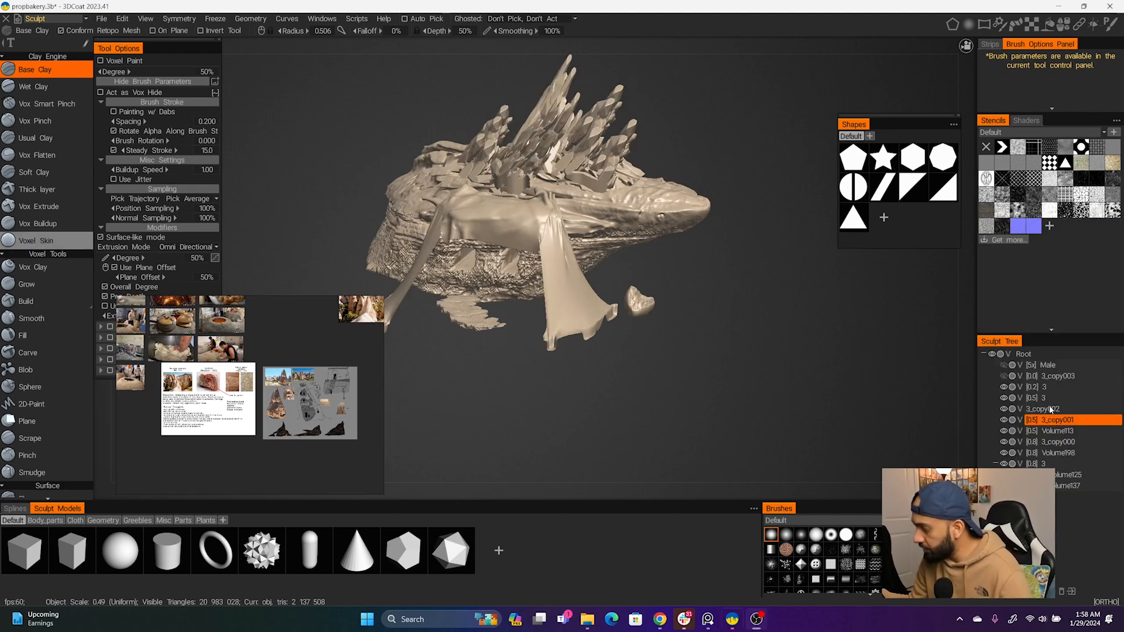
Select the 3_copy002 volume and the volume below Root named 3, checking the symmetry settings
click(1051, 410)
key(s)
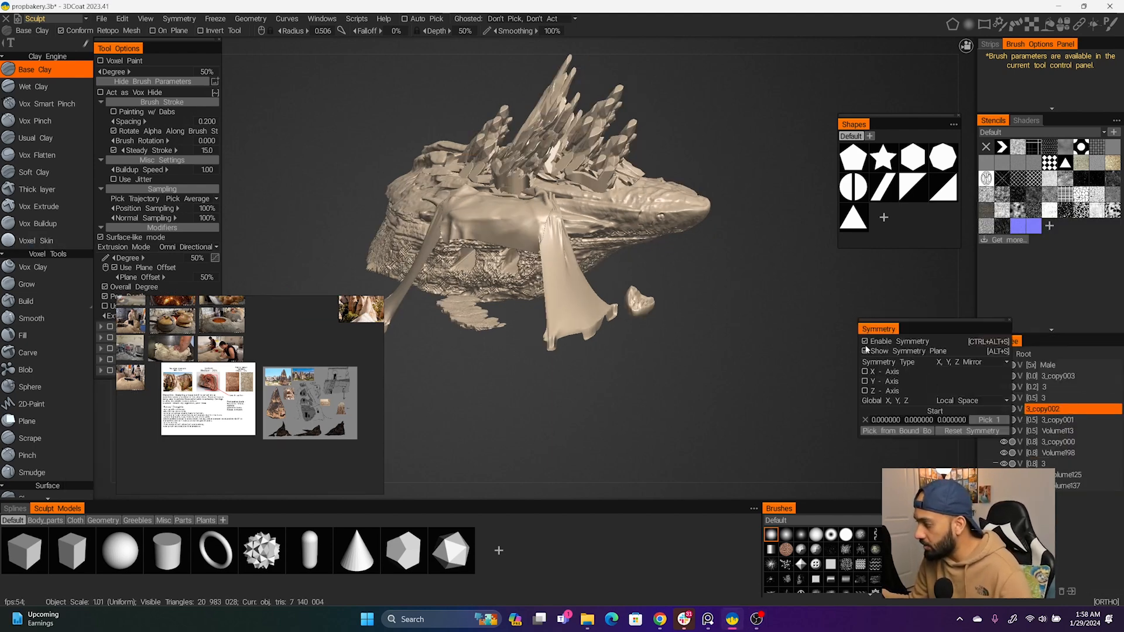
drag(873, 329, 763, 304)
click(1055, 398)
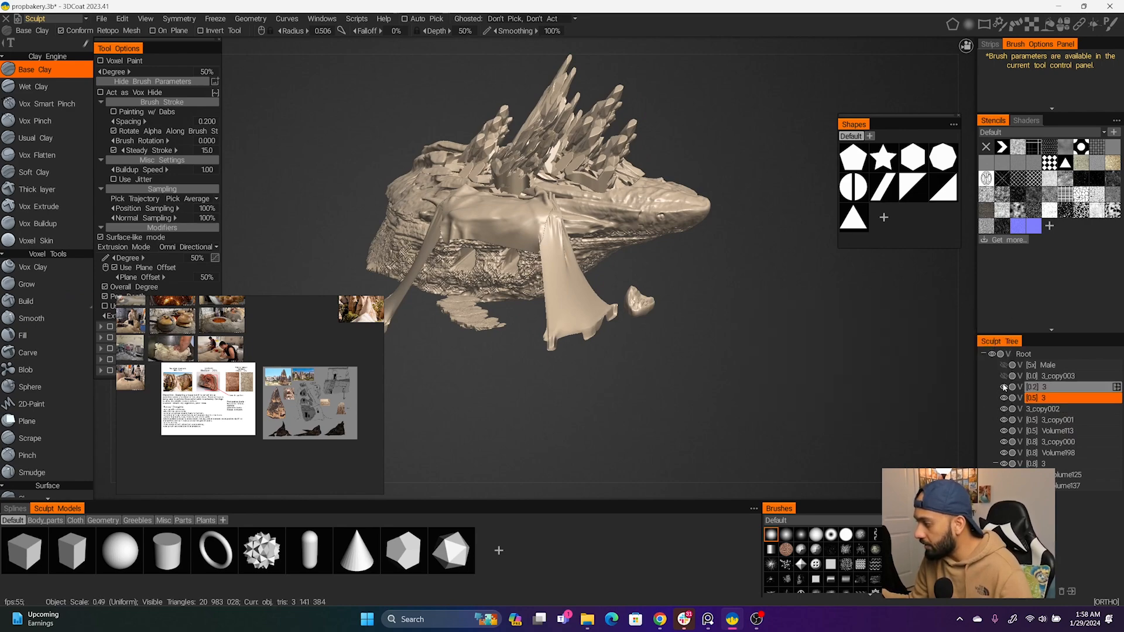
key(s)
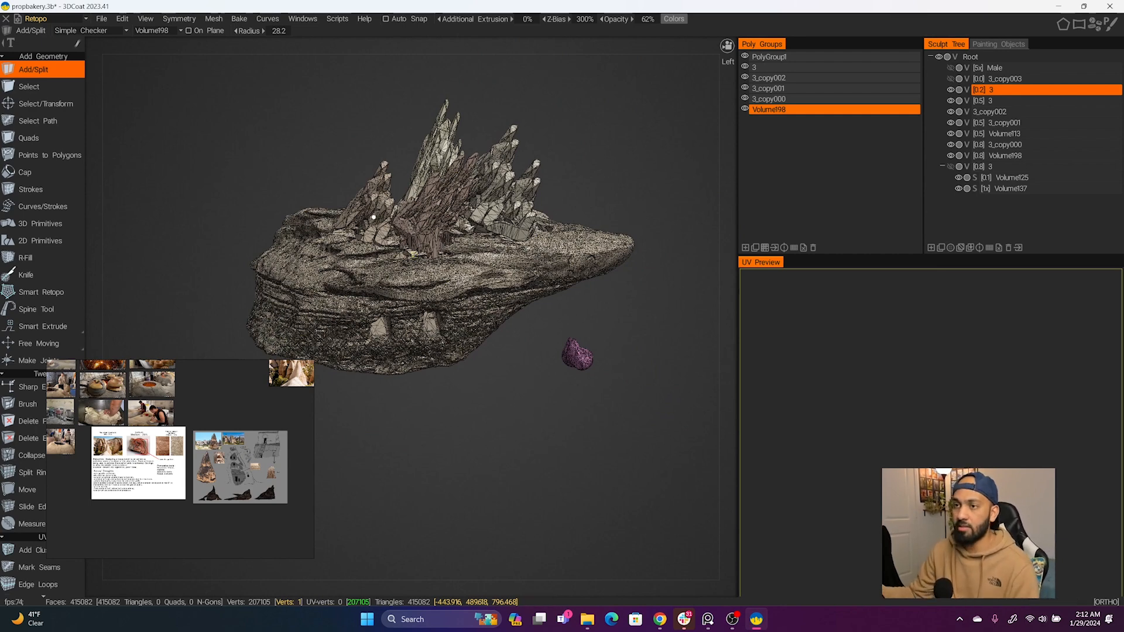
Undo the decimated retopo mesh and return to the Sculpt room
key(ctrl+z)
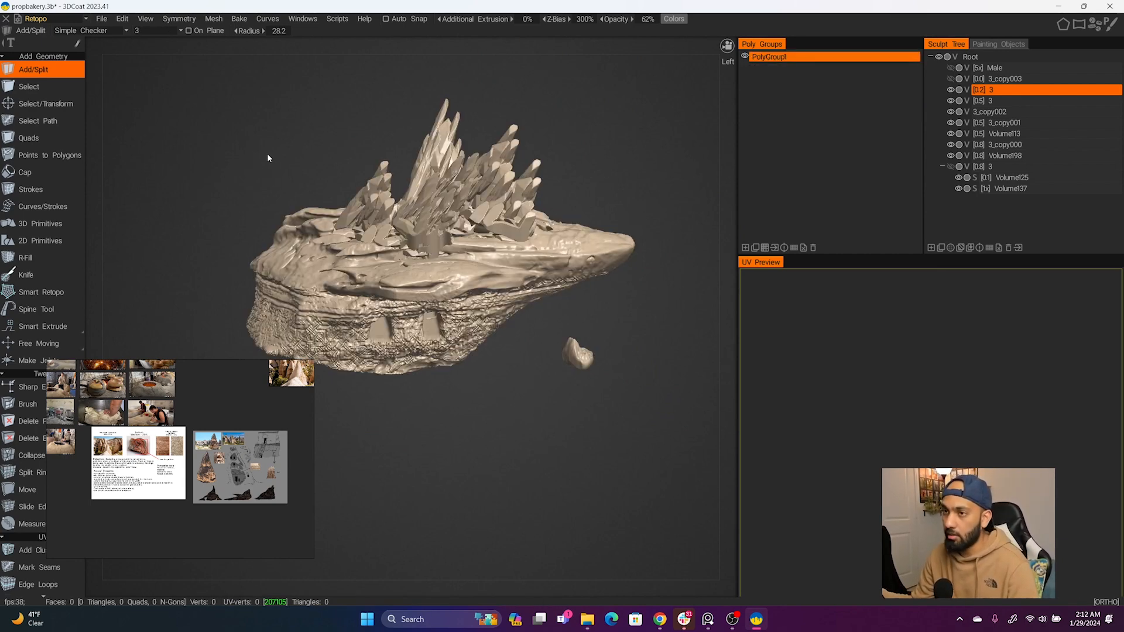
click(70, 19)
click(65, 62)
click(72, 19)
click(70, 67)
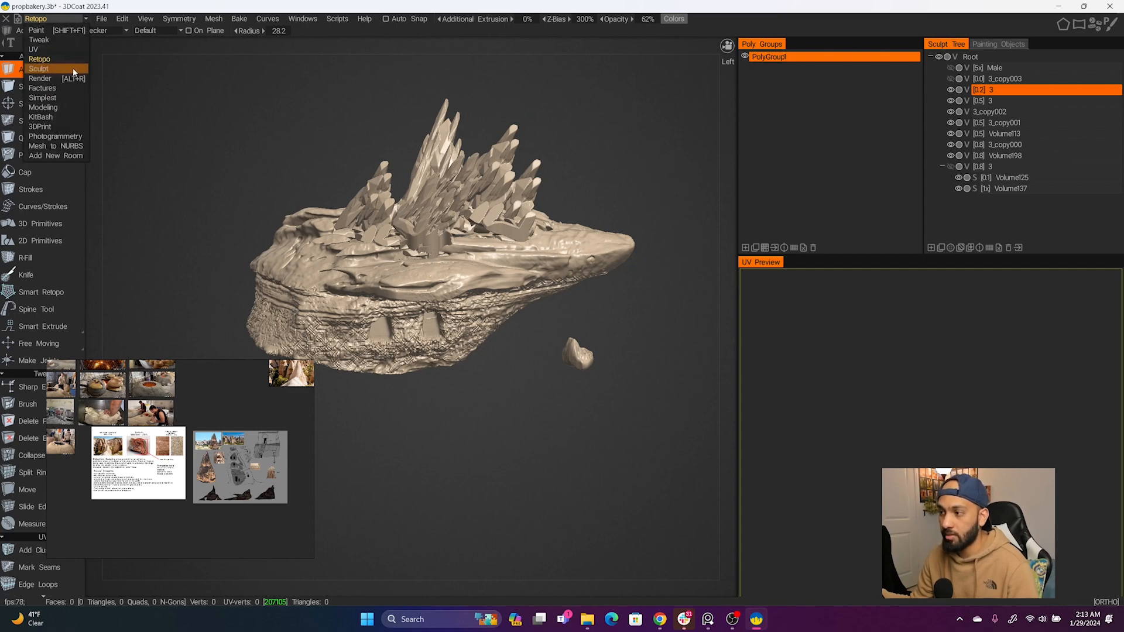
Run Retopo via decimation on the visible objects with a 98.8 percent reduction
right_click(1035, 415)
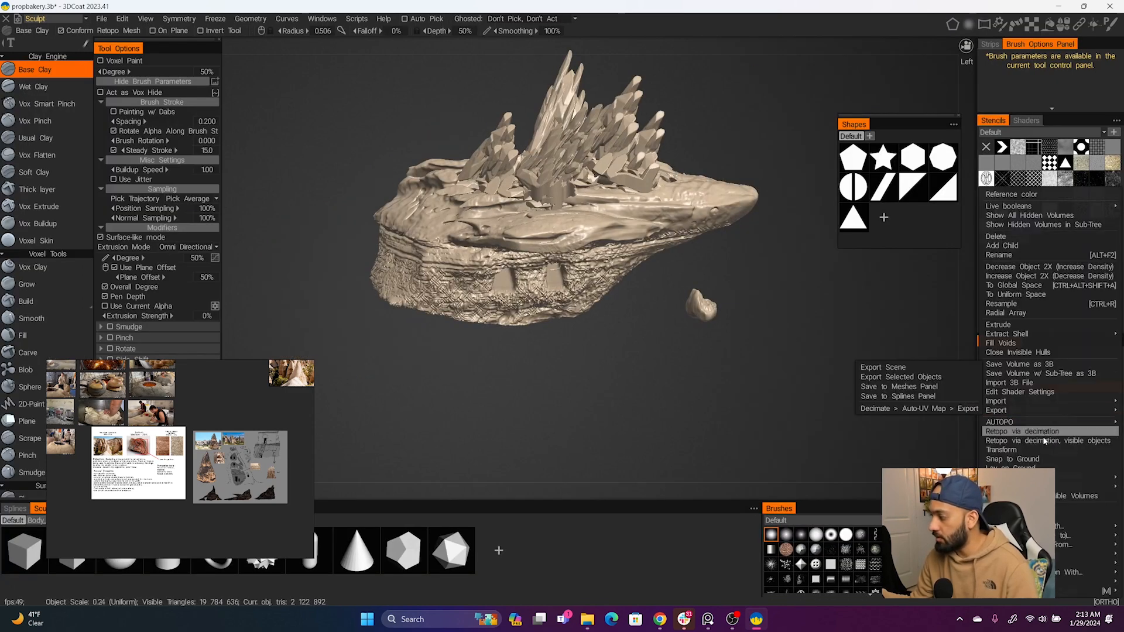
click(1020, 441)
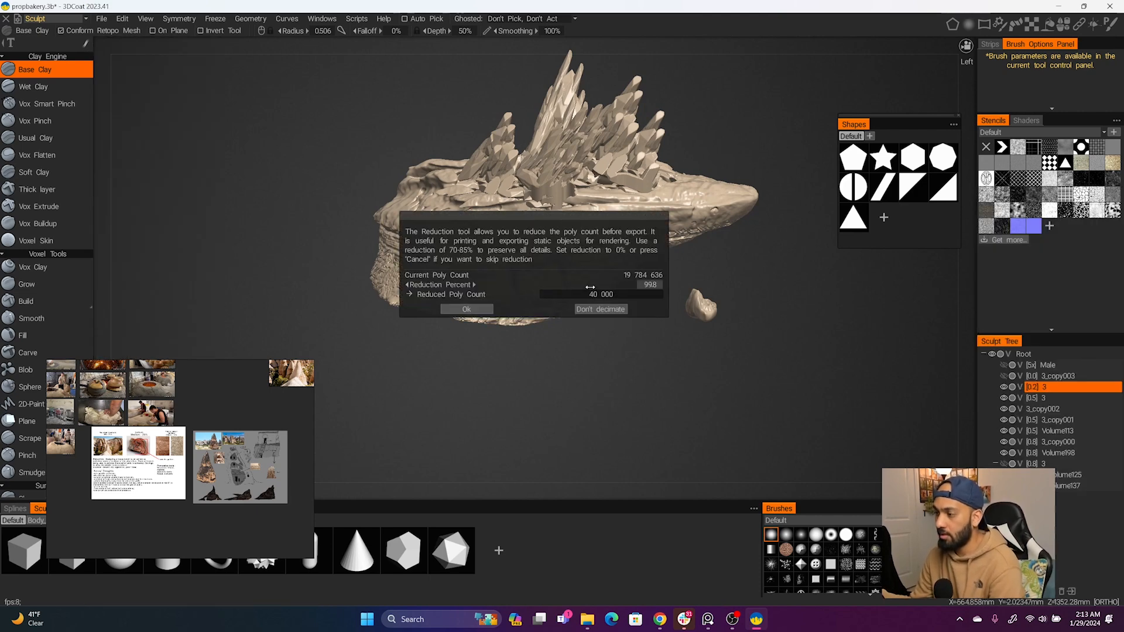
drag(590, 287, 587, 286)
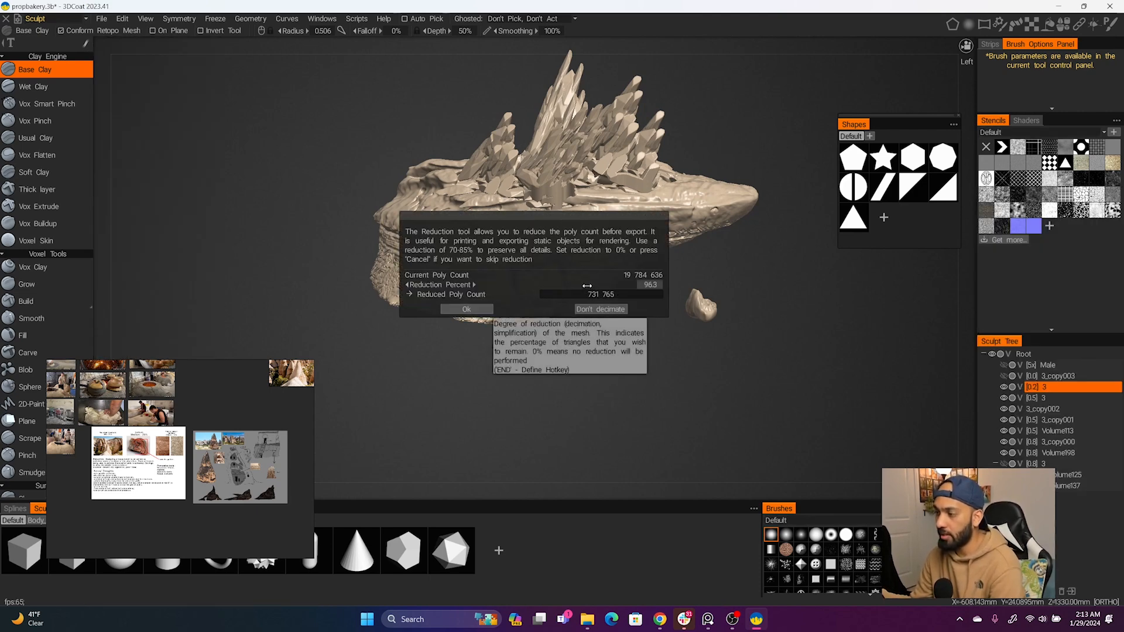
drag(586, 286, 589, 285)
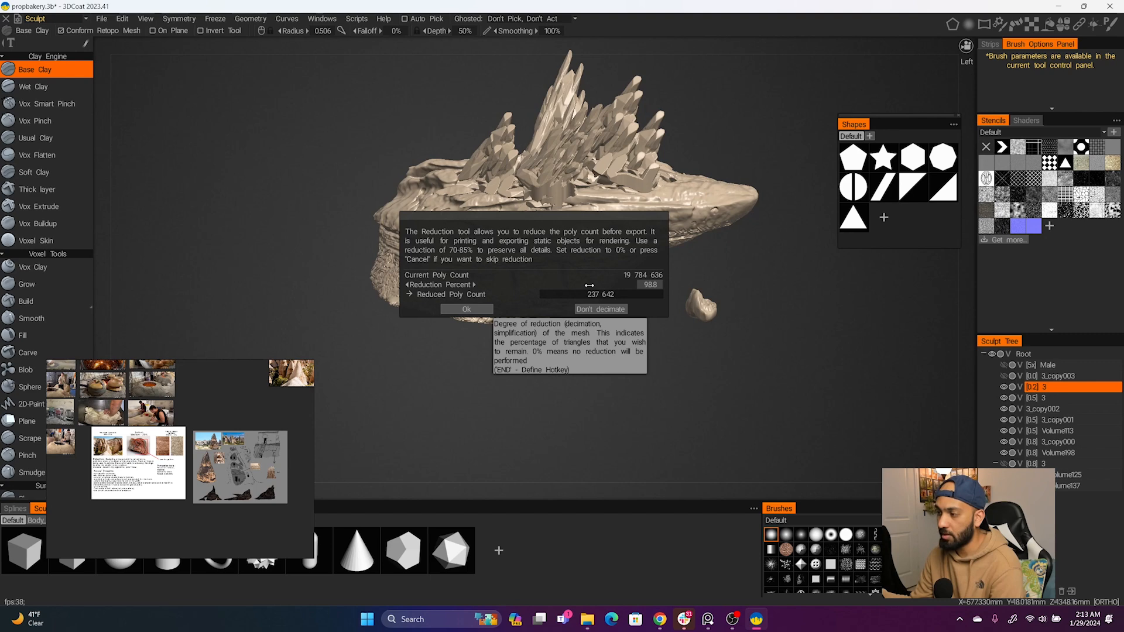
drag(589, 285, 596, 285)
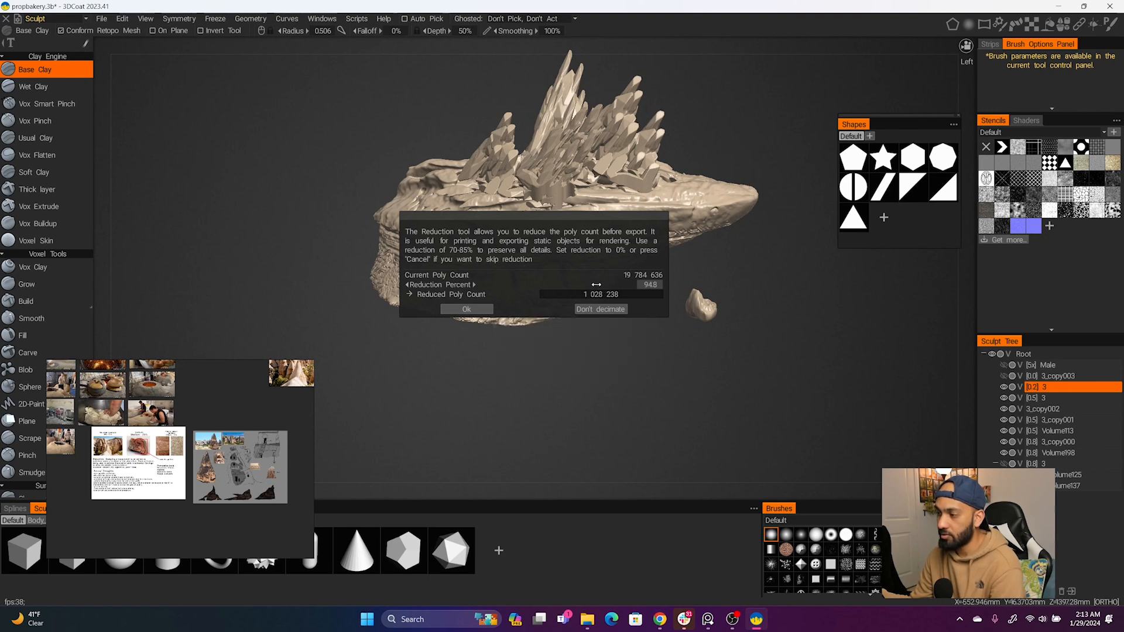
drag(599, 285, 600, 285)
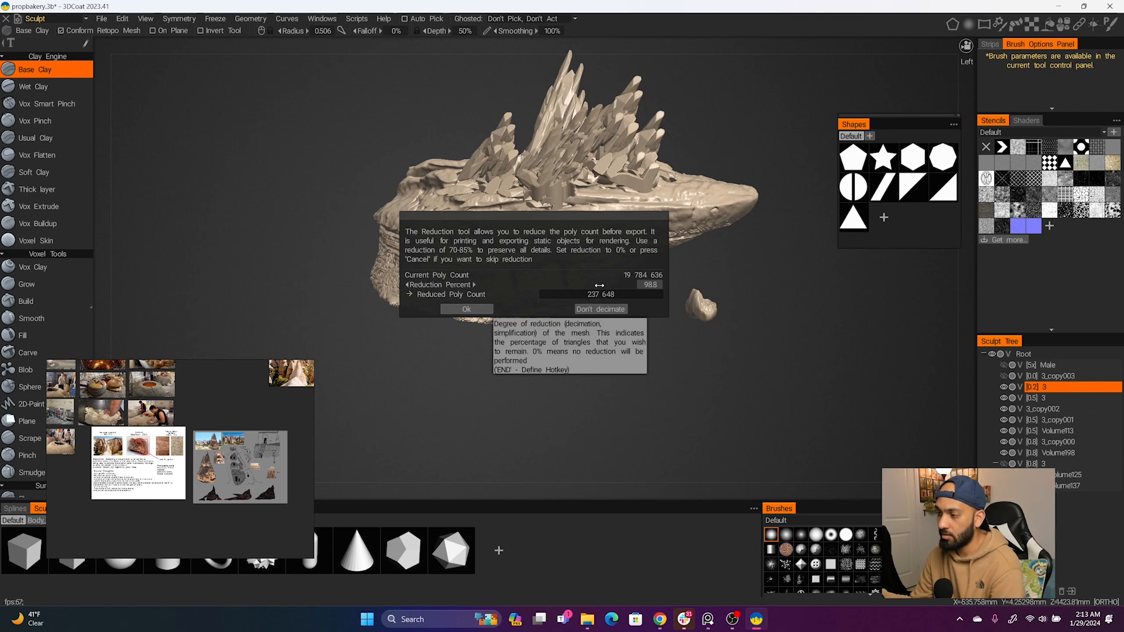
click(466, 309)
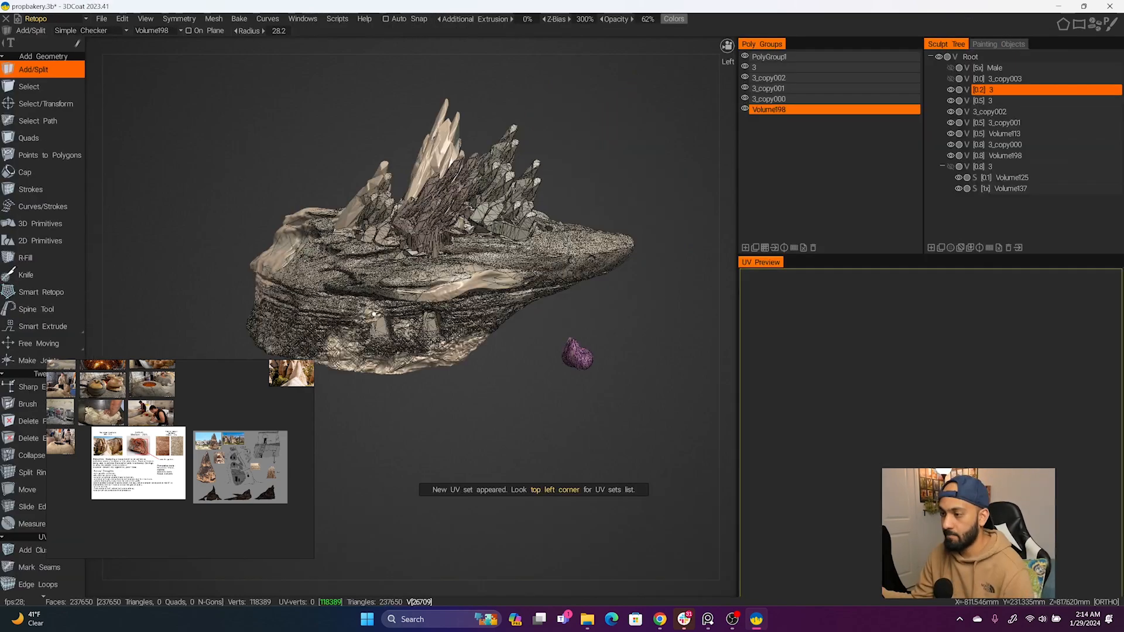
Hide the sculpt volumes under Root and examine the decimated retopo mesh on its own
drag(221, 188, 298, 225)
click(940, 58)
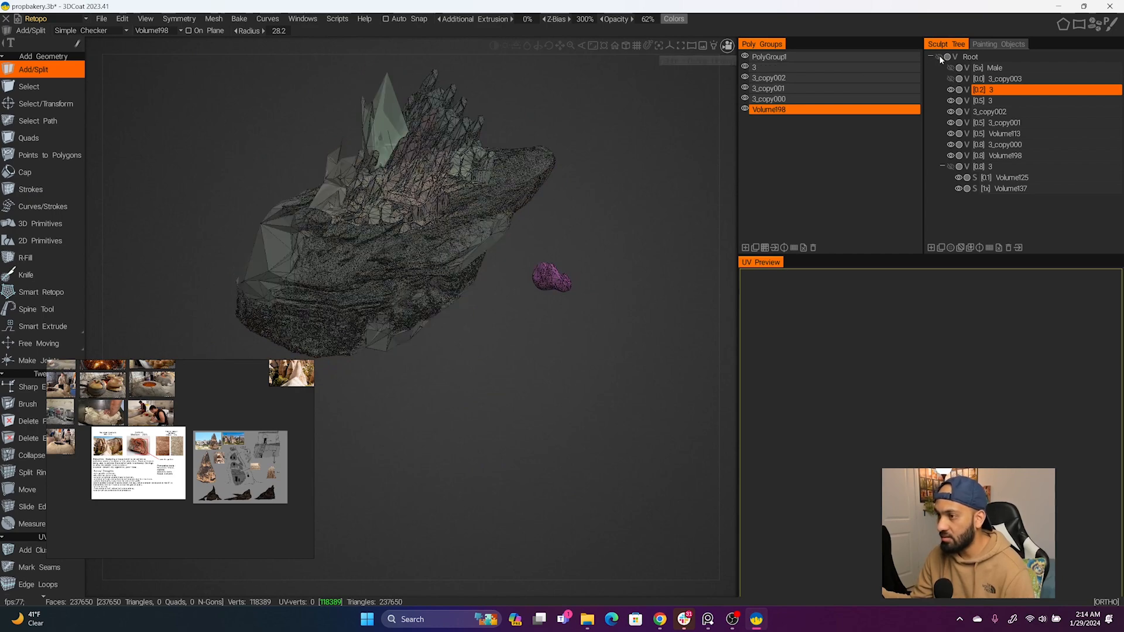
alt+drag(199, 210, 265, 231)
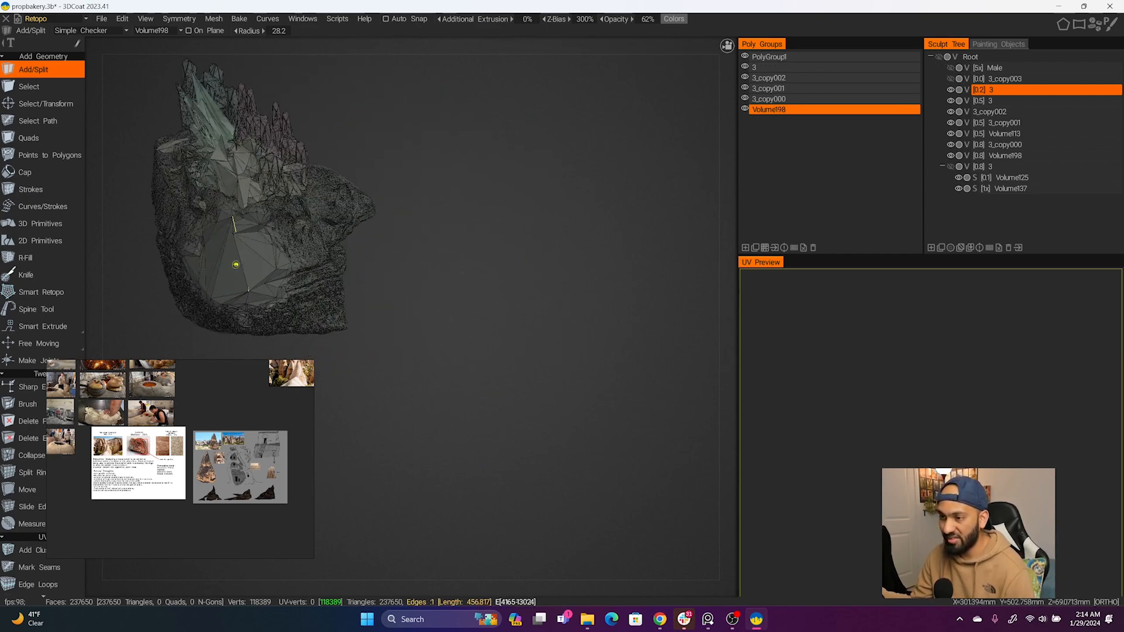
mouse_move(333, 258)
alt+mouse_down()
mouse_move(389, 256)
mouse_move(306, 234)
mouse_move(551, 200)
mouse_move(431, 213)
mouse_move(600, 241)
mouse_move(281, 196)
alt+mouse_up()
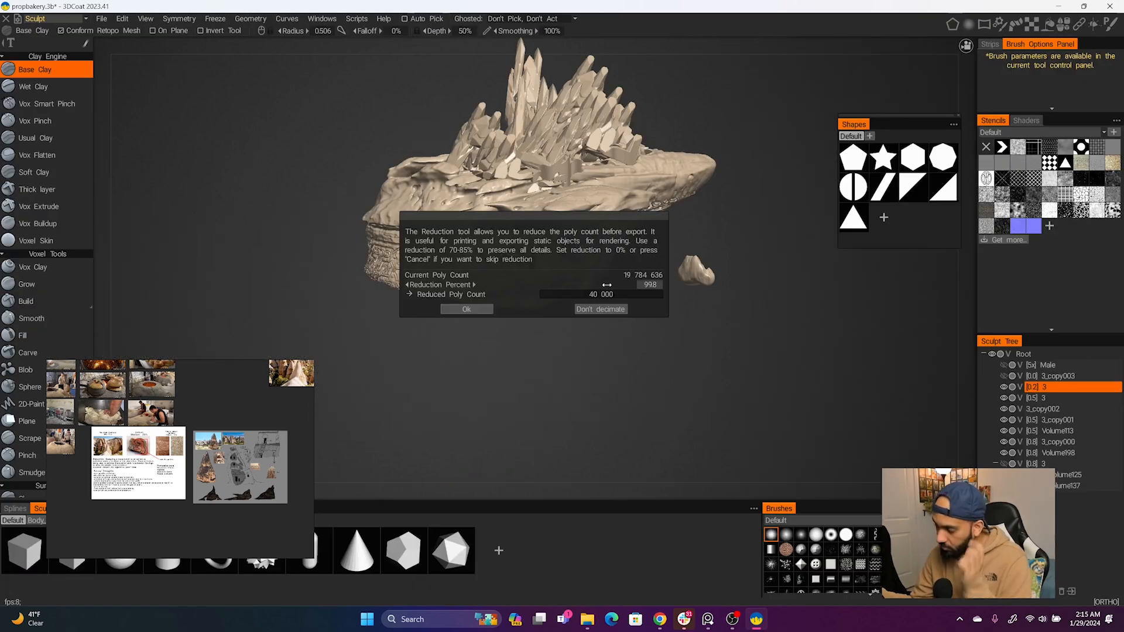
Decimate the visible sculpt volumes into a retopo mesh again with a 98.3 percent reduction
drag(606, 285, 605, 285)
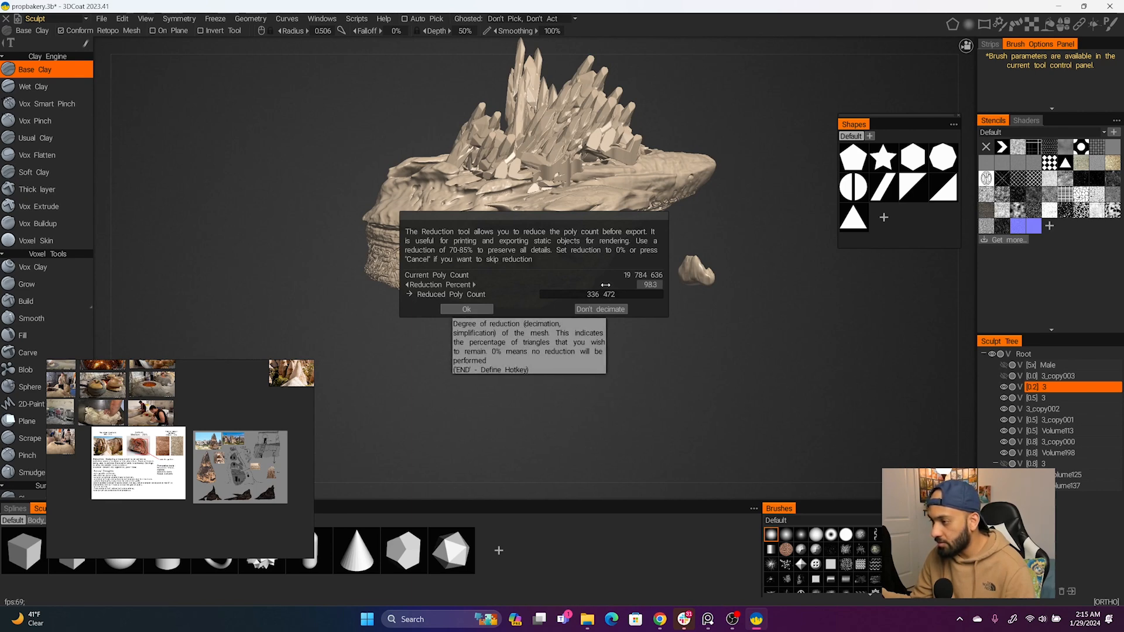
click(477, 312)
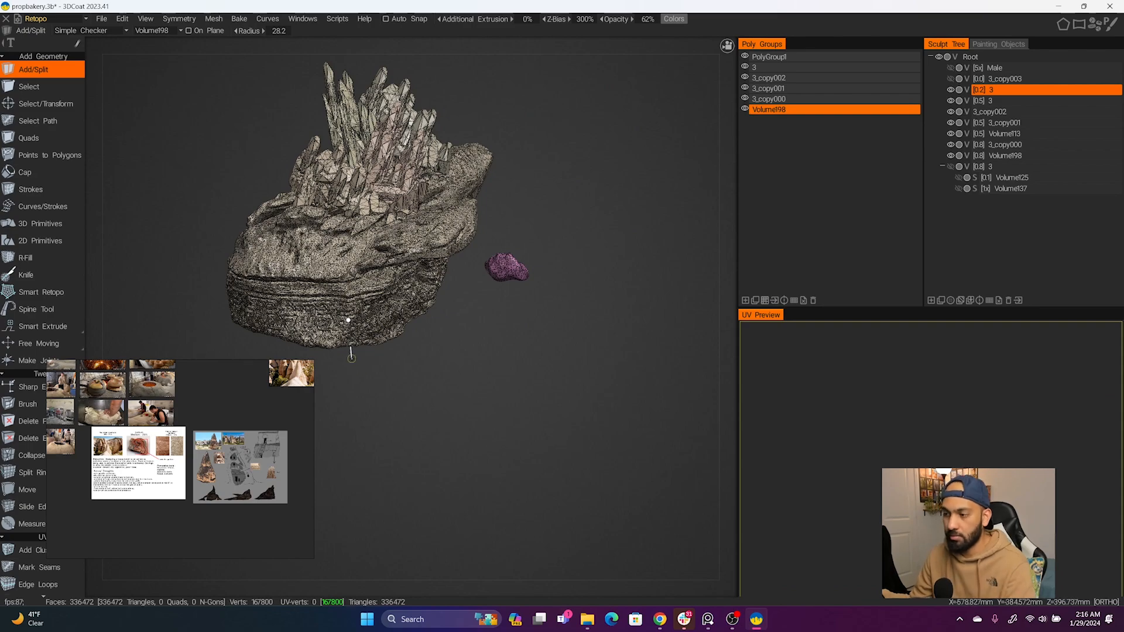
alt+drag(363, 383, 494, 373)
drag(442, 360, 416, 413)
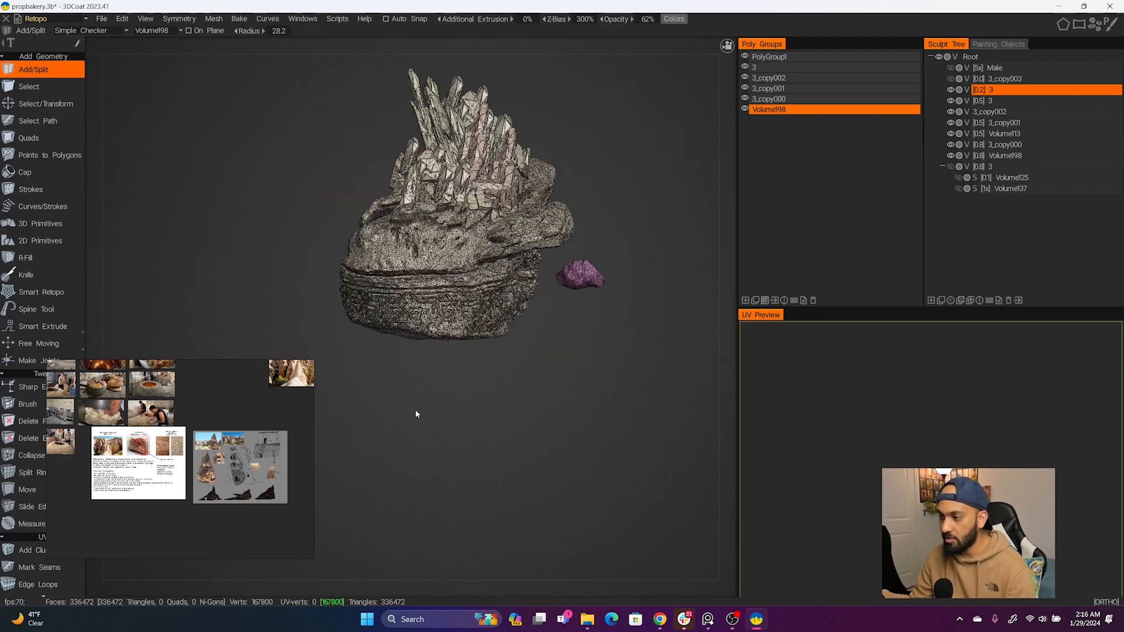
drag(537, 413, 384, 311)
right_drag(384, 311, 441, 361)
alt+middle_drag(441, 362, 401, 385)
alt+right_drag(401, 384, 414, 380)
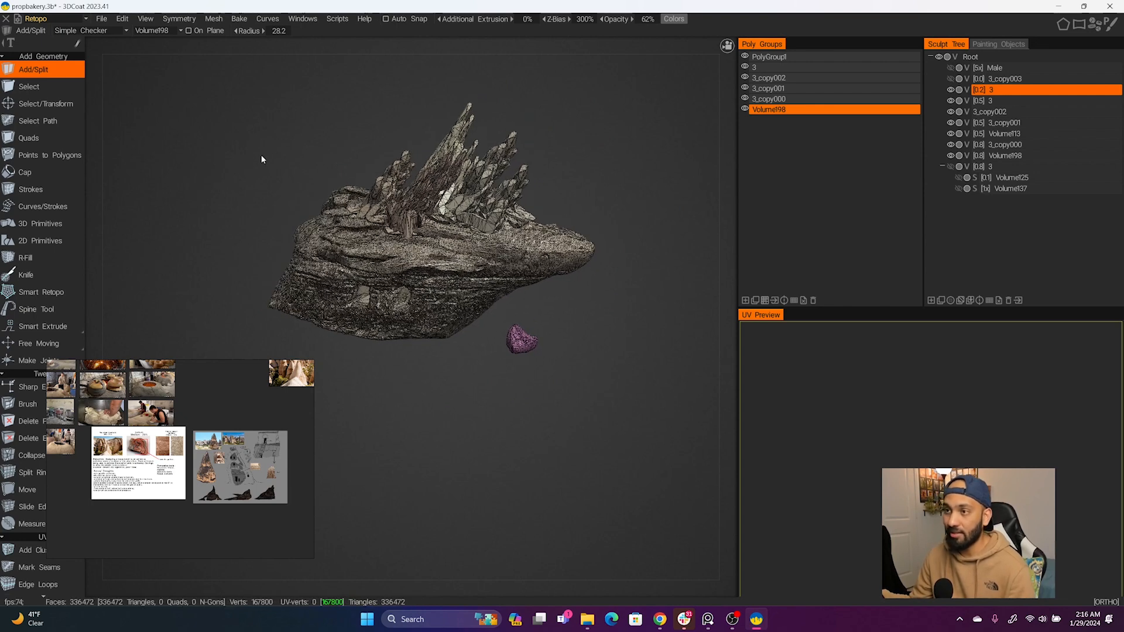
Bake the retopo mesh with a per-pixel normal map, using 4096 texture width and height for the UV sets
click(235, 18)
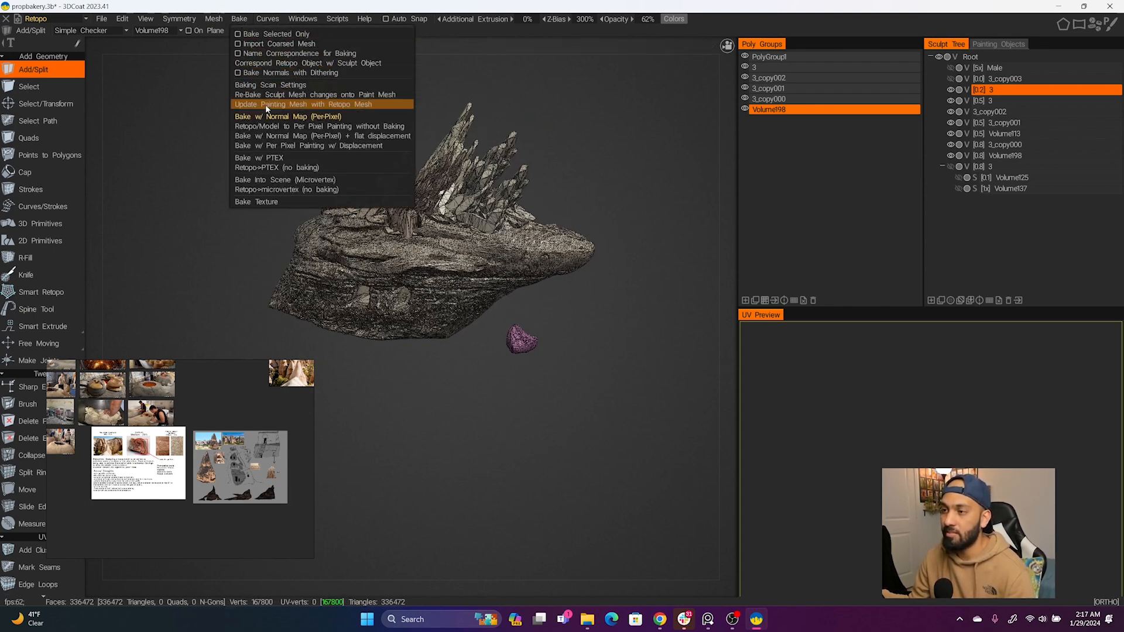
click(321, 121)
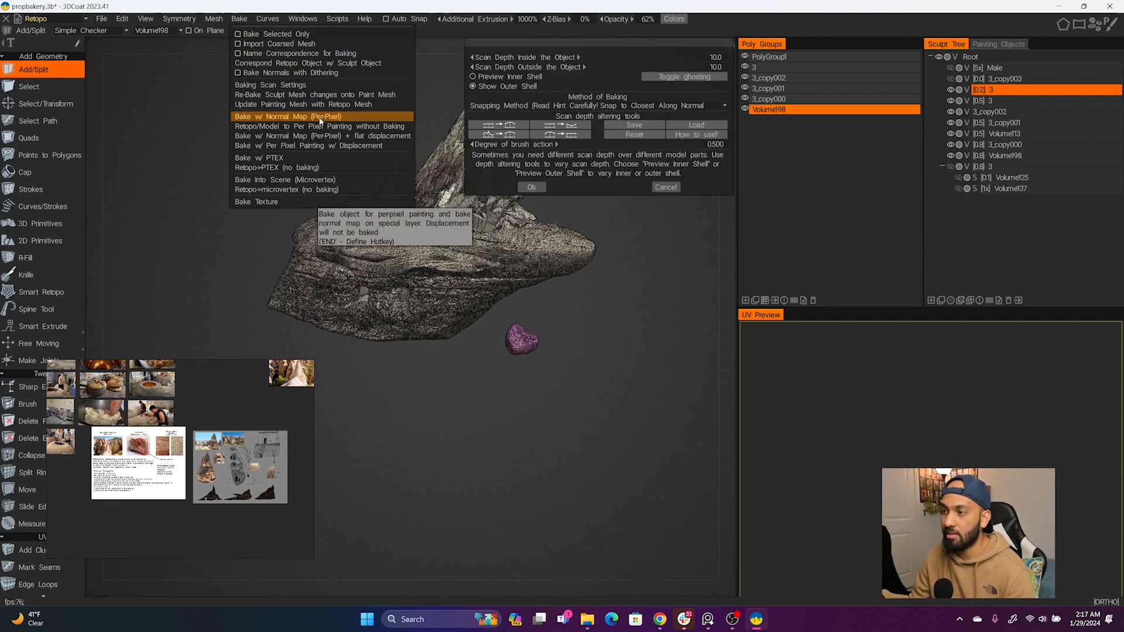
click(531, 188)
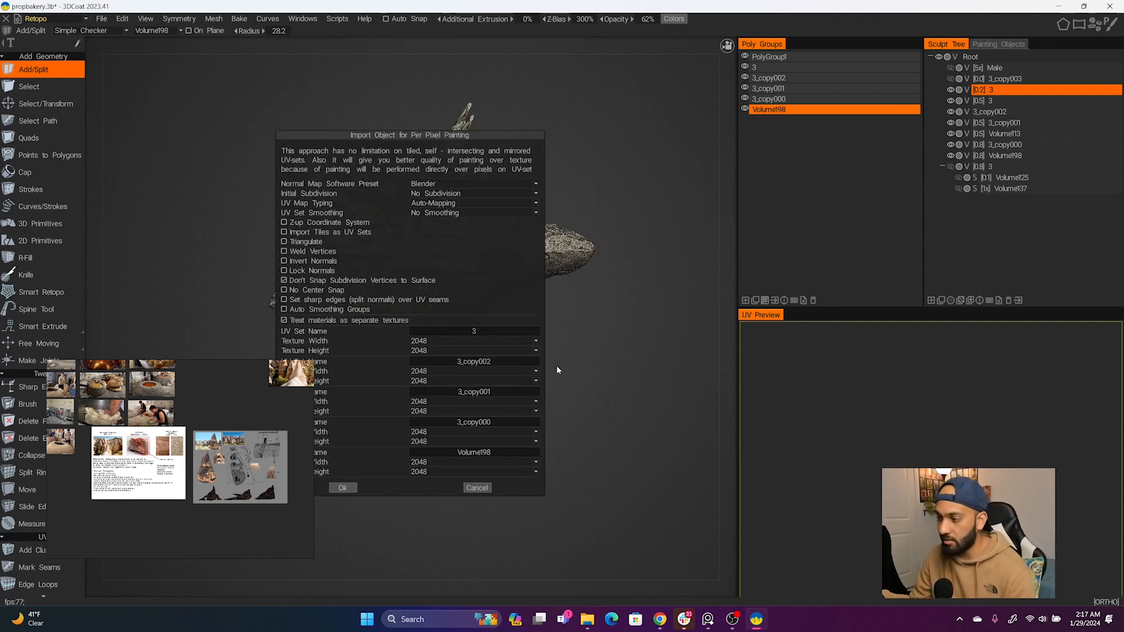
click(479, 340)
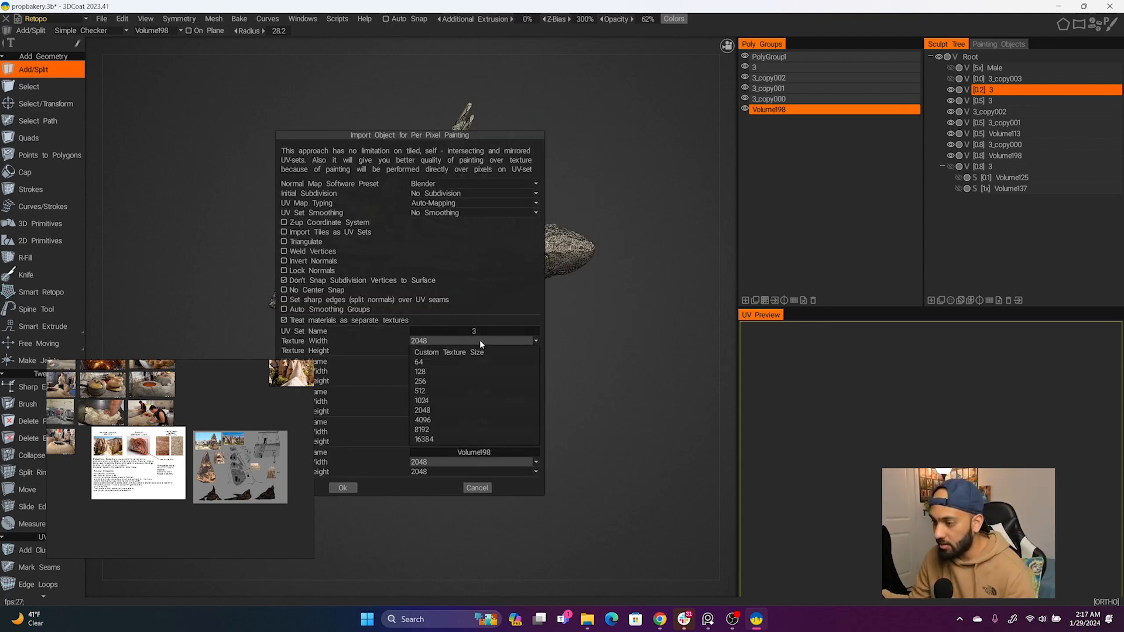
click(436, 420)
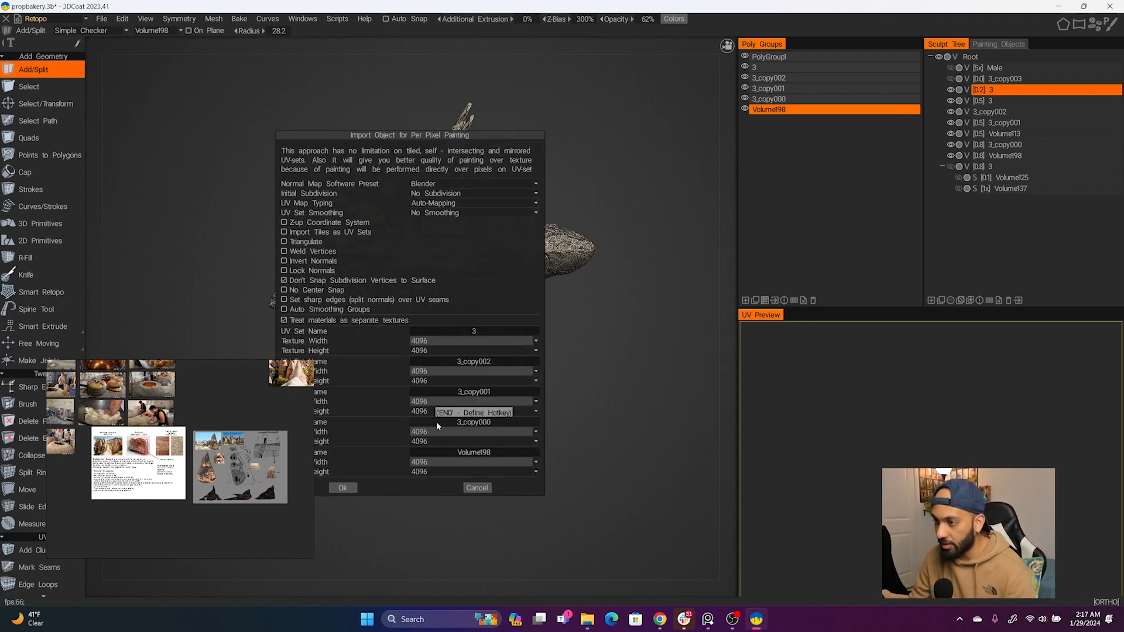
click(342, 487)
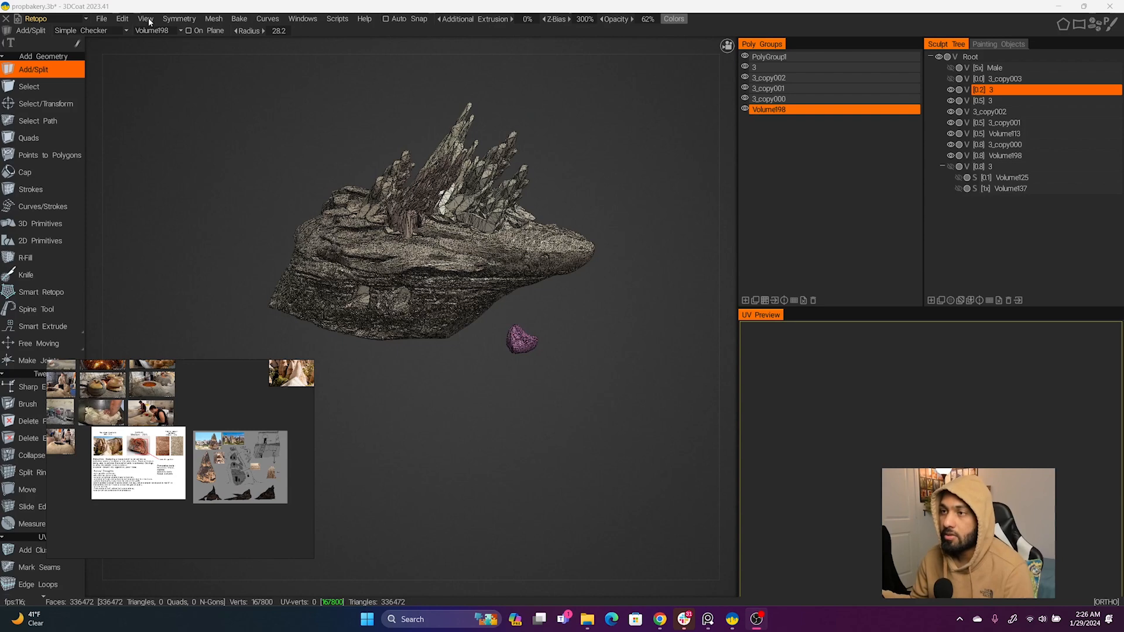
Calculate the ambient occlusion into a new layer using sphere light sources
click(146, 19)
mouse_move(125, 19)
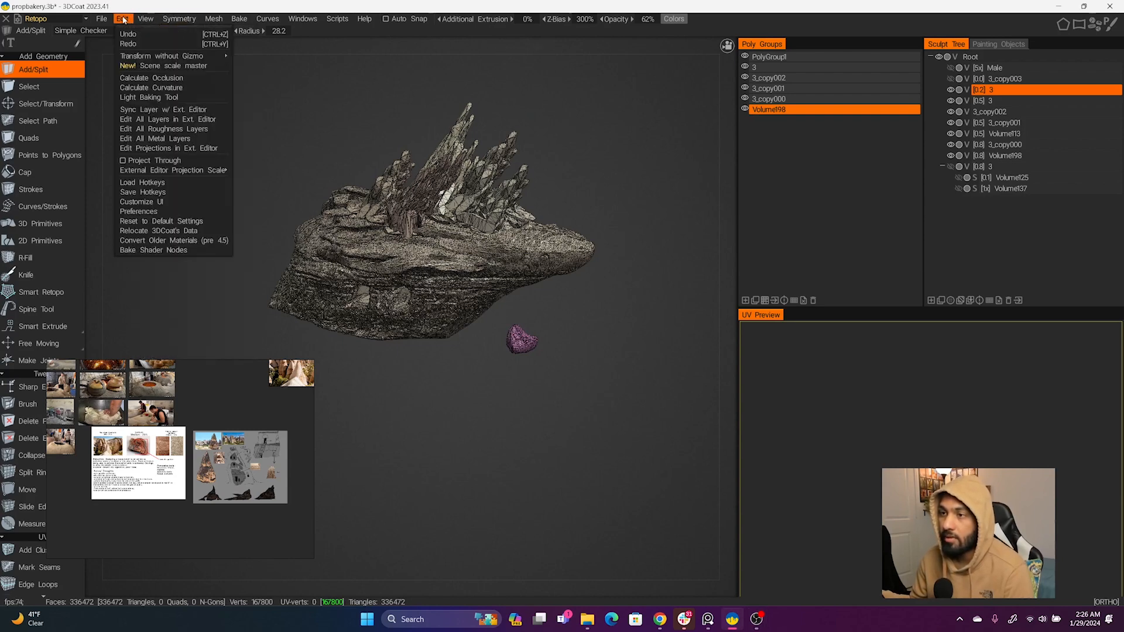
click(149, 79)
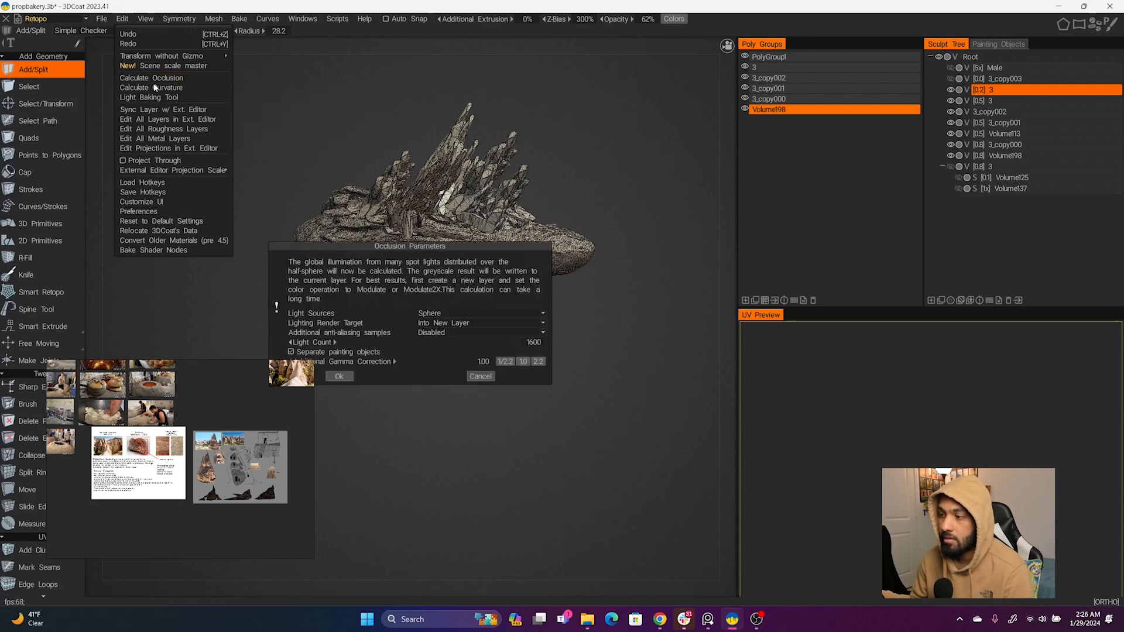
click(340, 377)
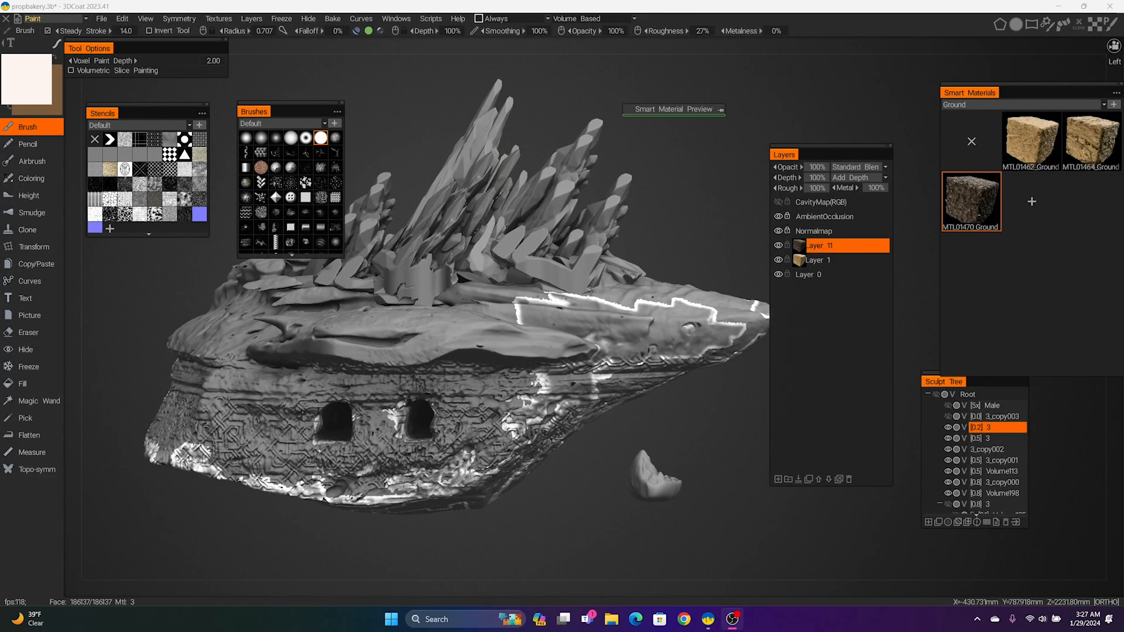
Select Layer 1, open the options of the MTL01462_Ground smart material and bring up the Smart Material Preview
click(704, 402)
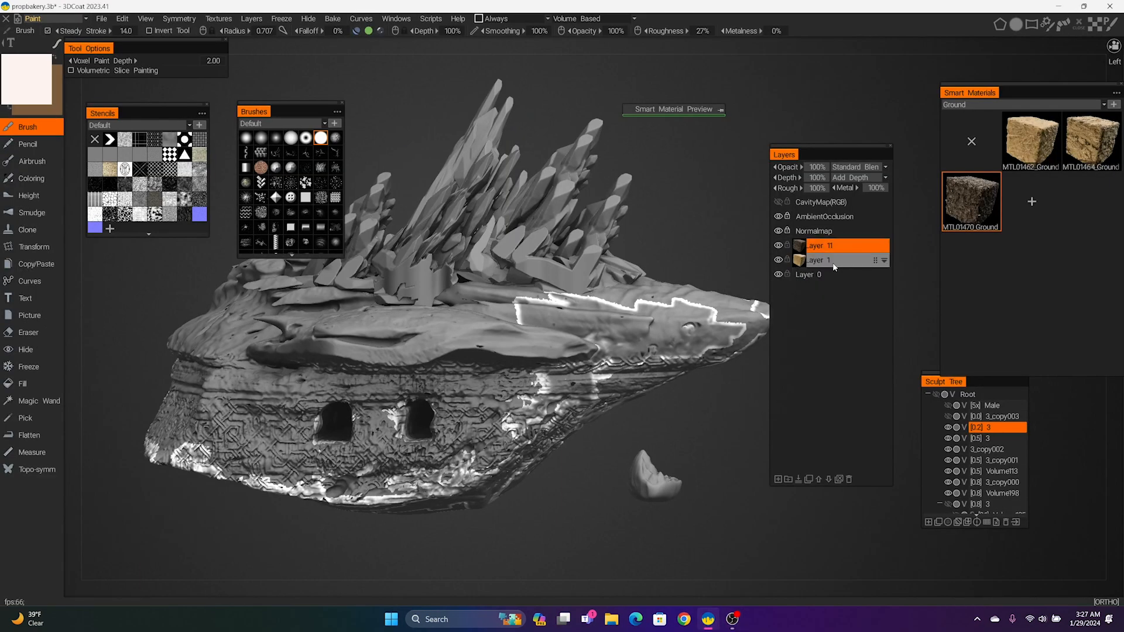
mouse_move(834, 267)
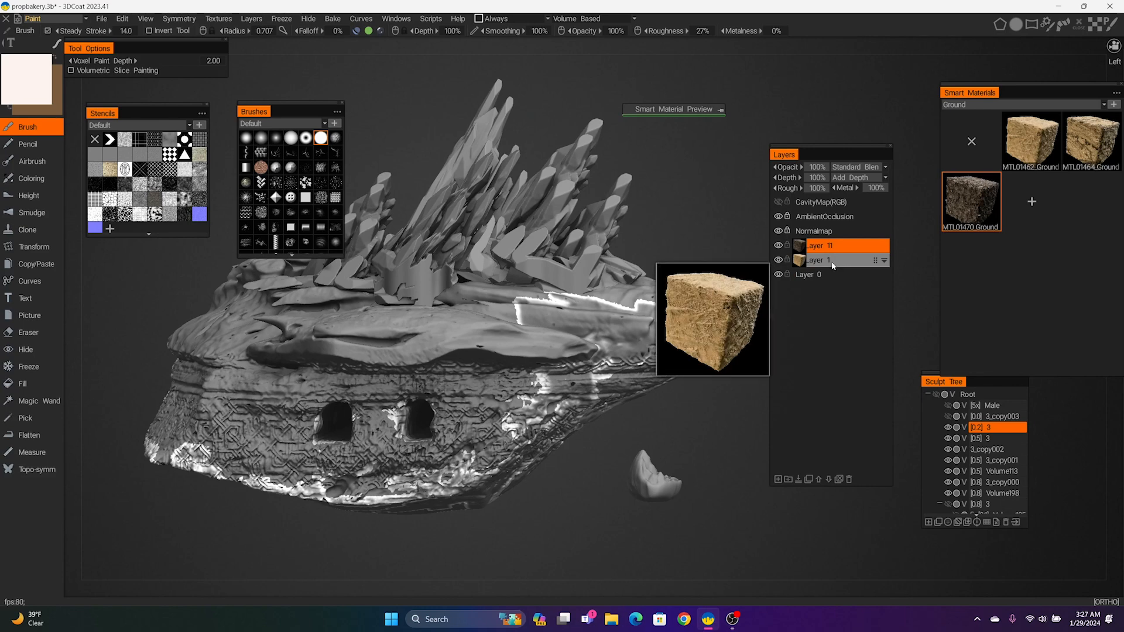
right_click(1031, 142)
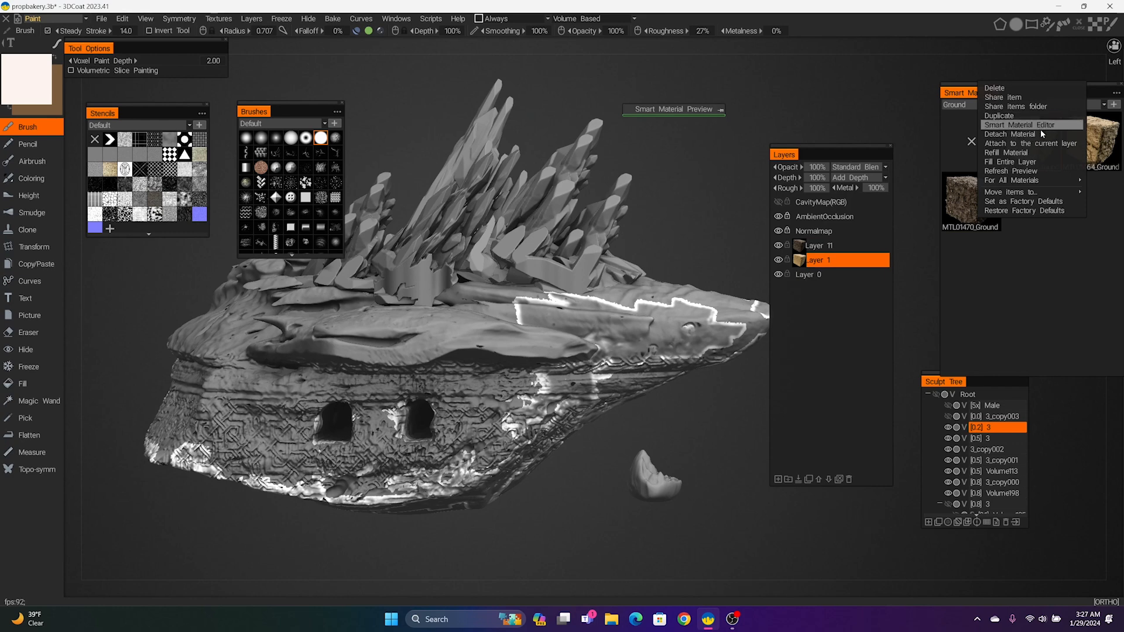
click(721, 109)
drag(698, 113, 500, 271)
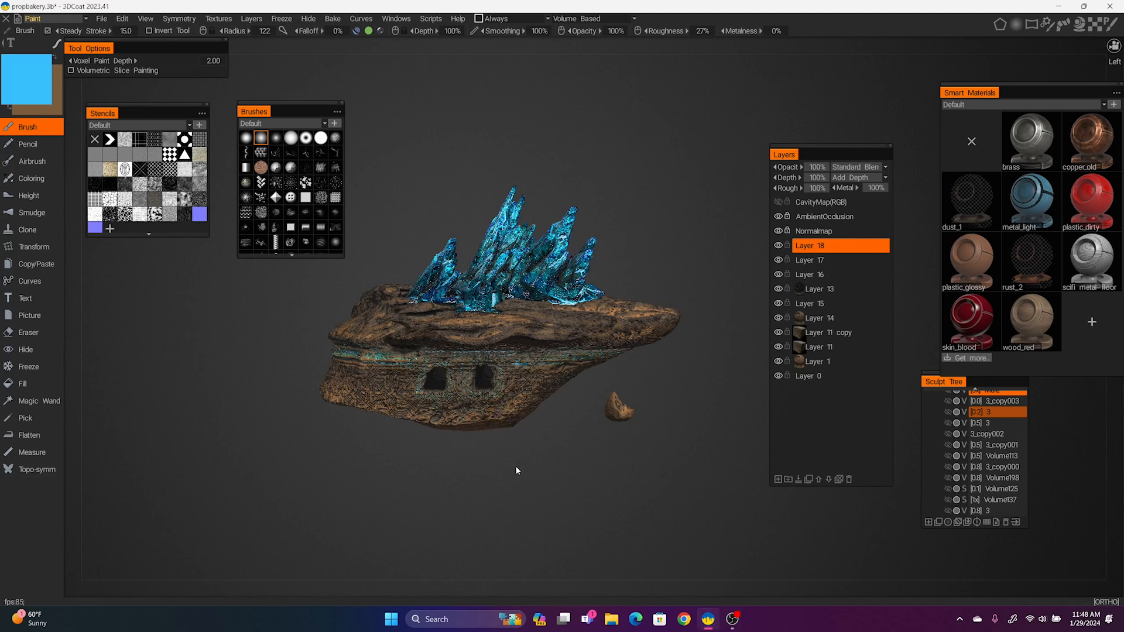
Switch the smart materials library to the Ground category and look at the MTL01470_Ground material
drag(516, 466, 569, 455)
middle_drag(569, 455, 571, 488)
right_drag(571, 488, 487, 471)
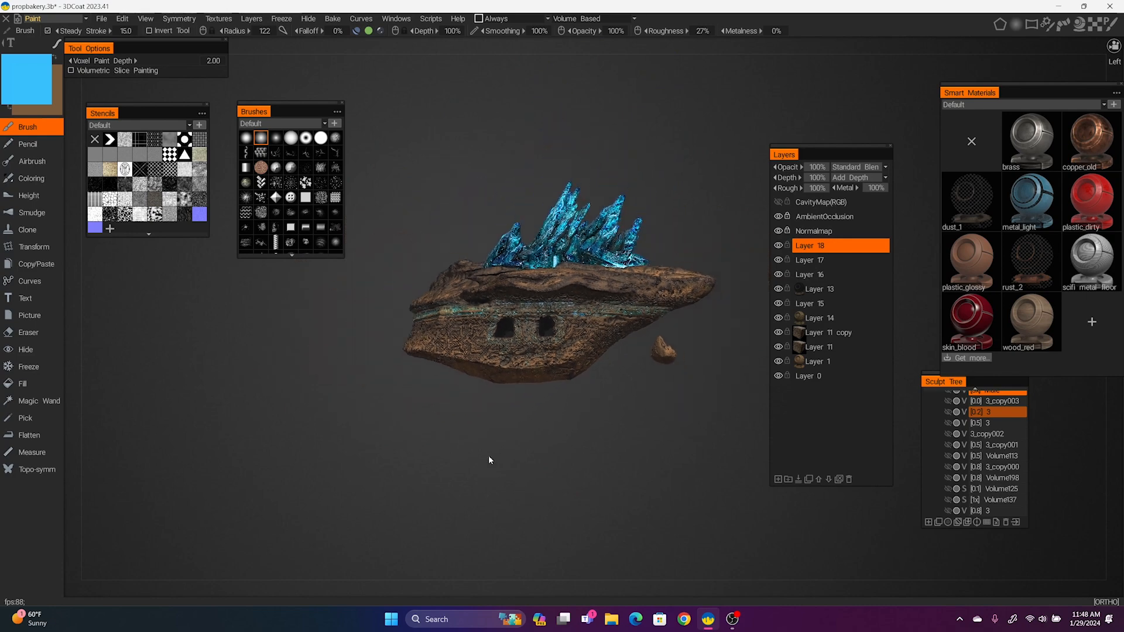
drag(496, 454, 540, 431)
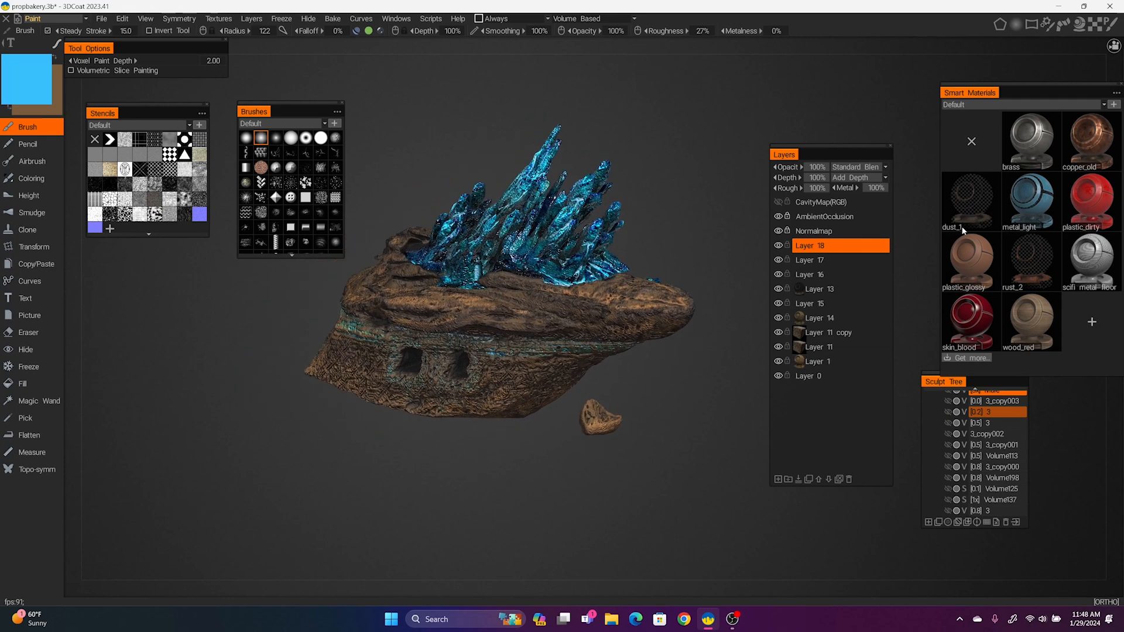
click(1007, 107)
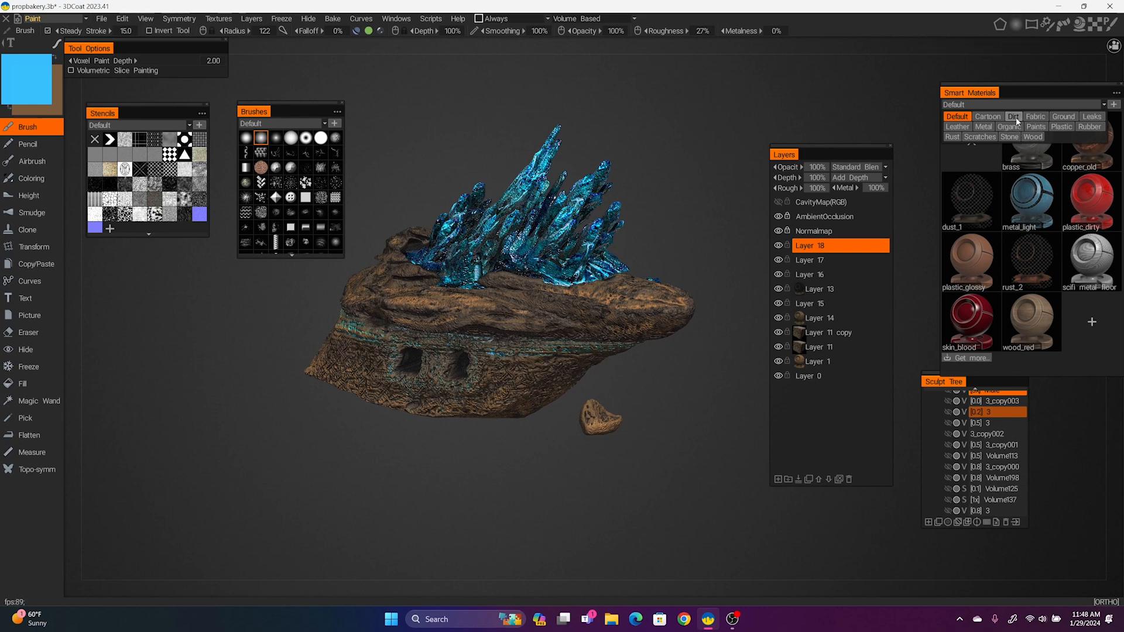
click(1064, 117)
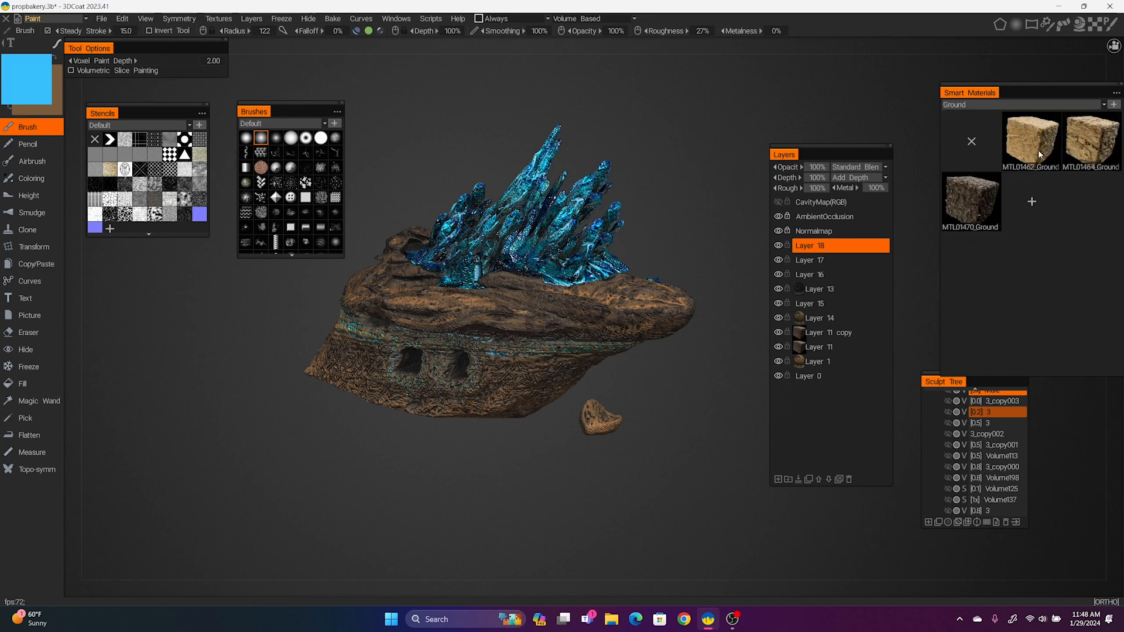
mouse_move(965, 206)
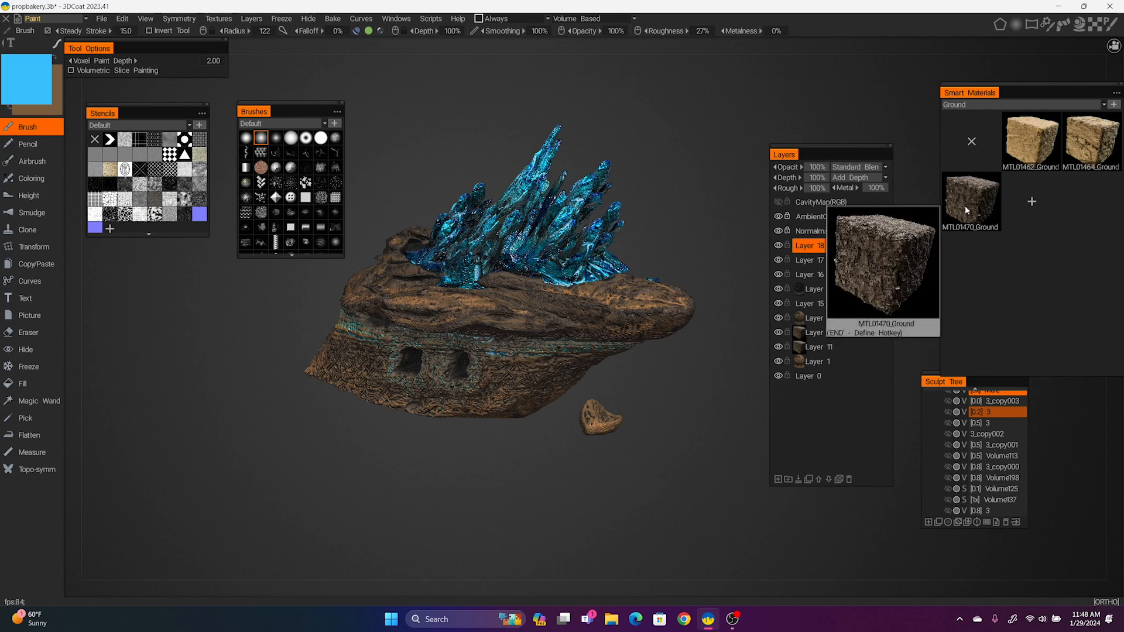
drag(965, 206, 831, 366)
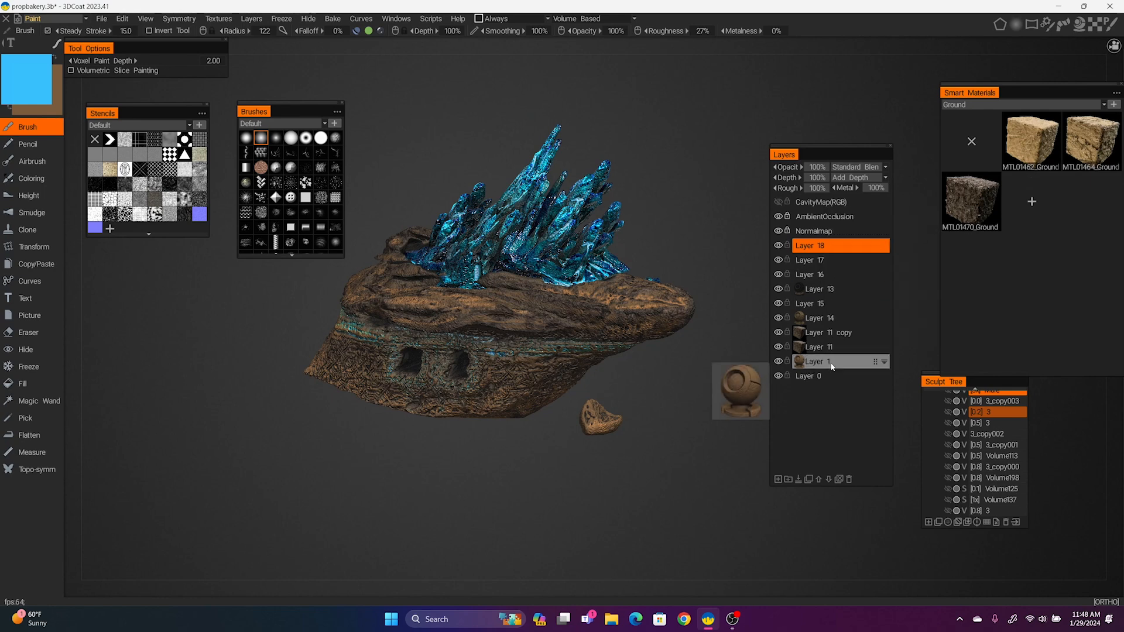
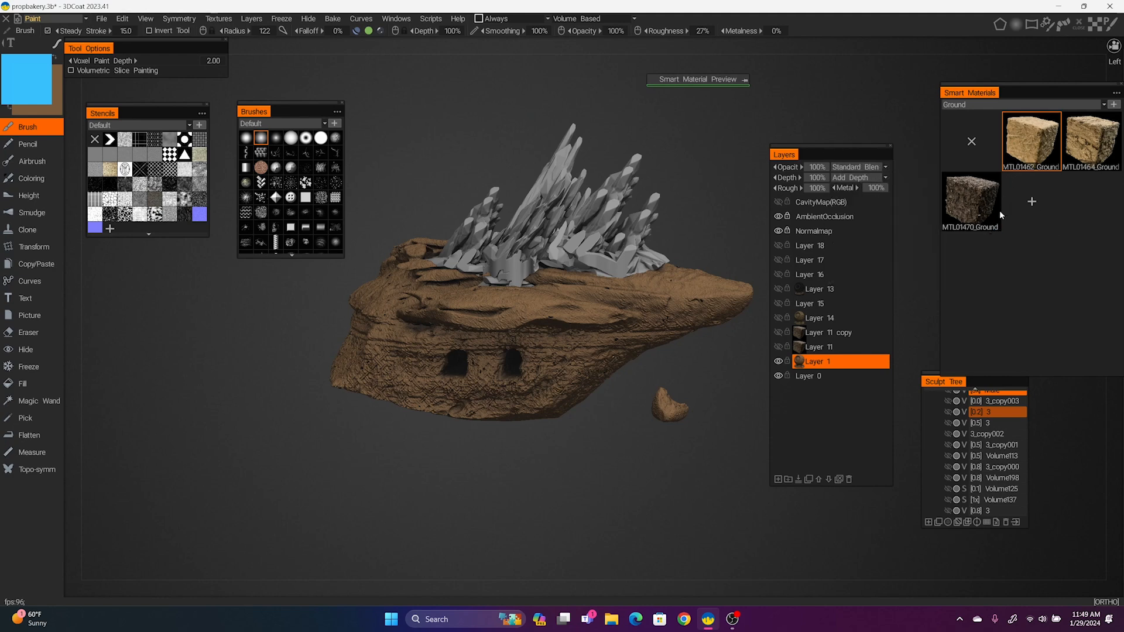
Open Layer 1's smart material MTL01462_Ground in the Smart Material Editor and inspect its depth texture's scale settings
right_click(1027, 141)
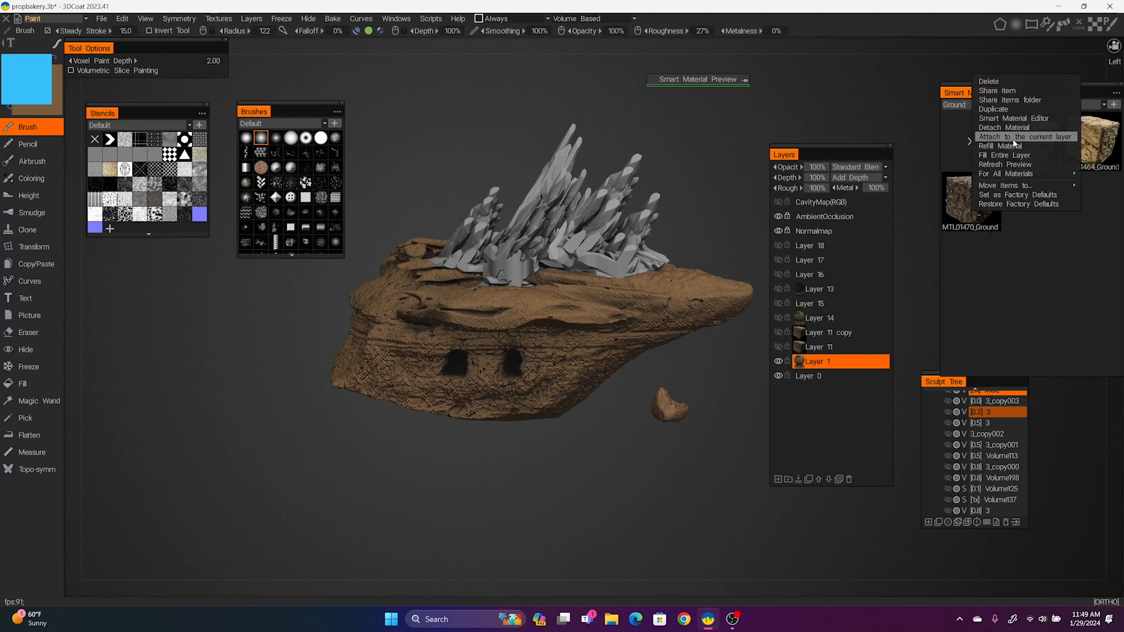
click(1003, 141)
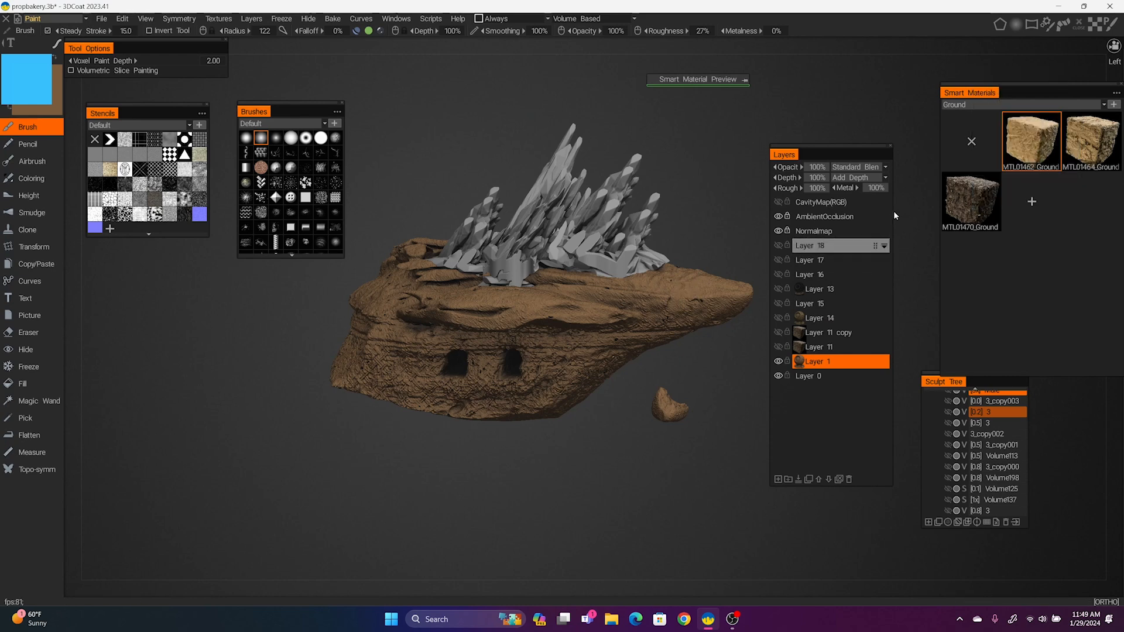
right_click(821, 363)
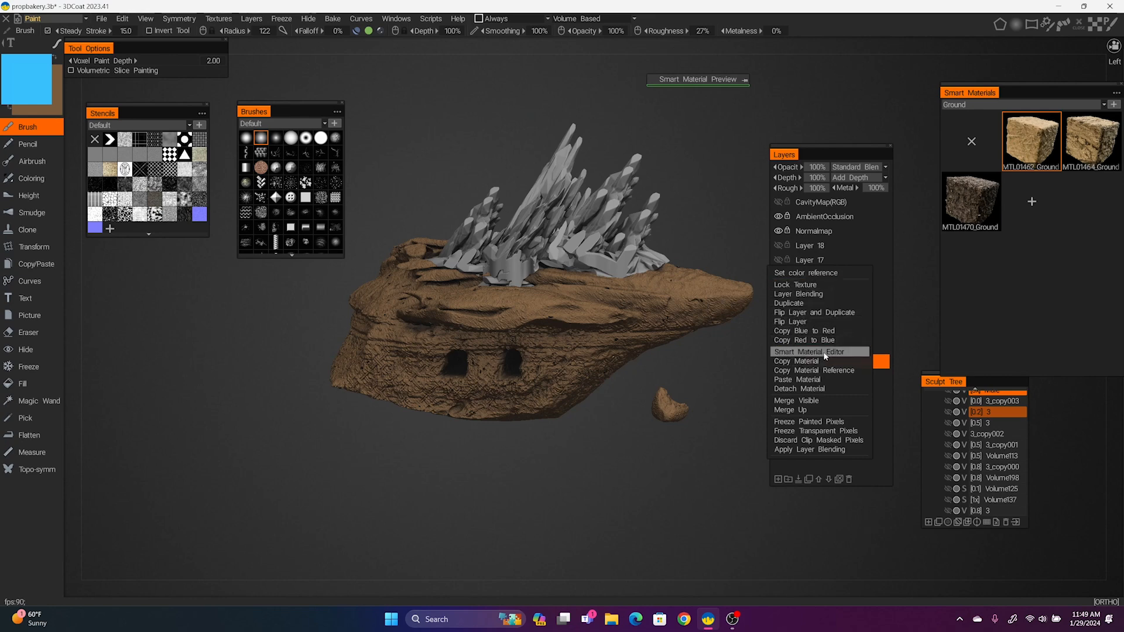
click(824, 352)
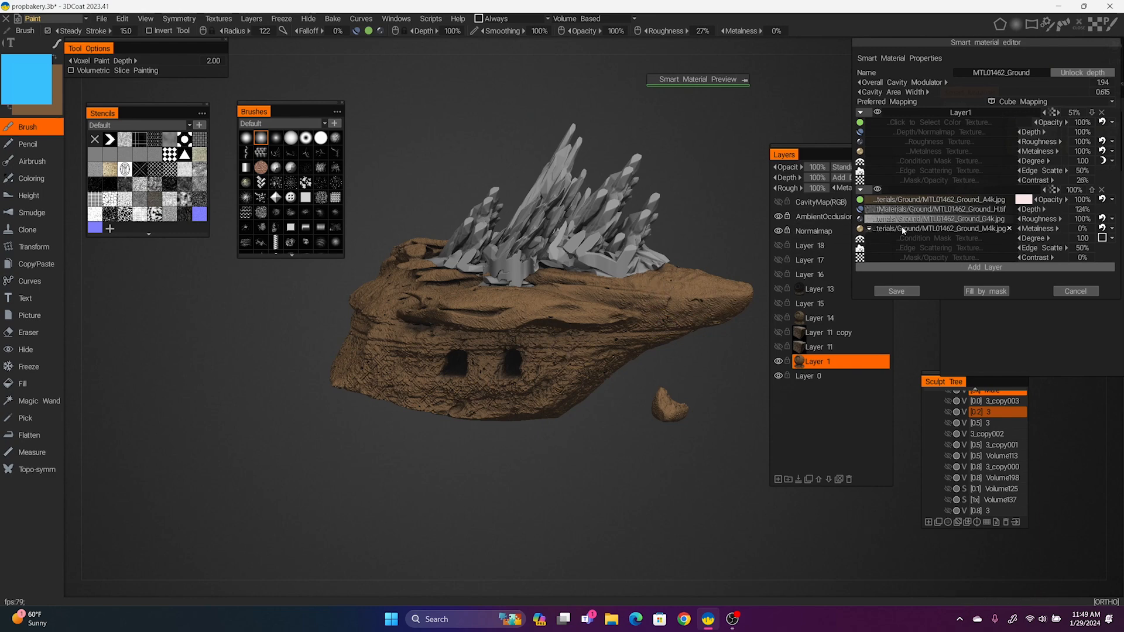
click(860, 209)
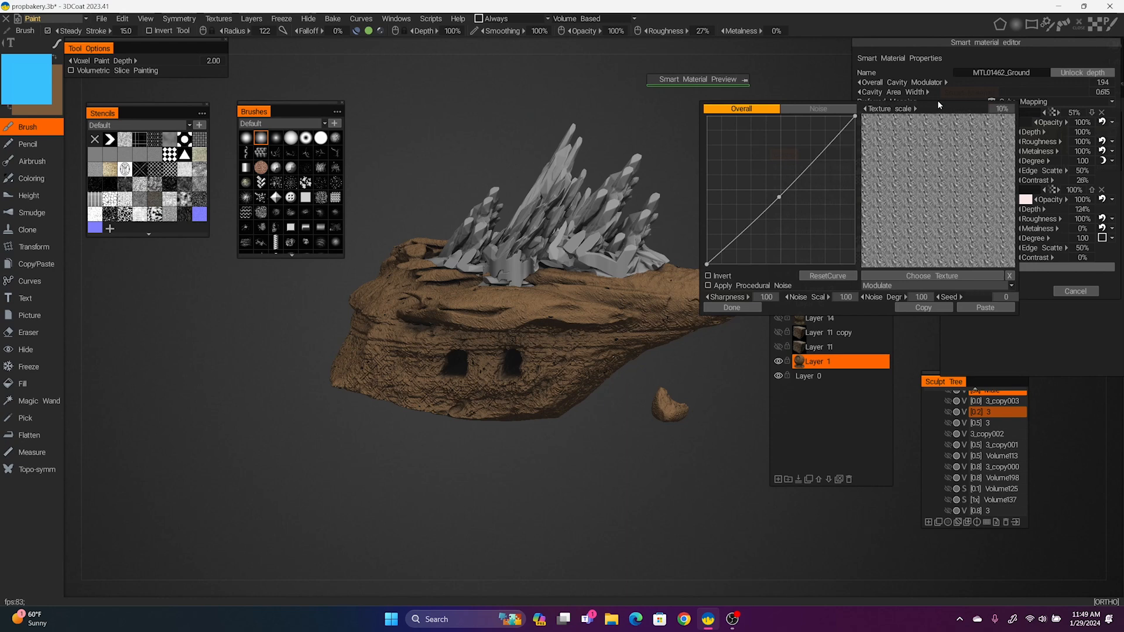
mouse_move(891, 110)
mouse_down()
mouse_move(911, 109)
mouse_move(875, 119)
mouse_up()
Expand the Smart Material Preview over the crystals and the rock's upper edge, and review the depth texture's scale settings again
drag(724, 80, 472, 171)
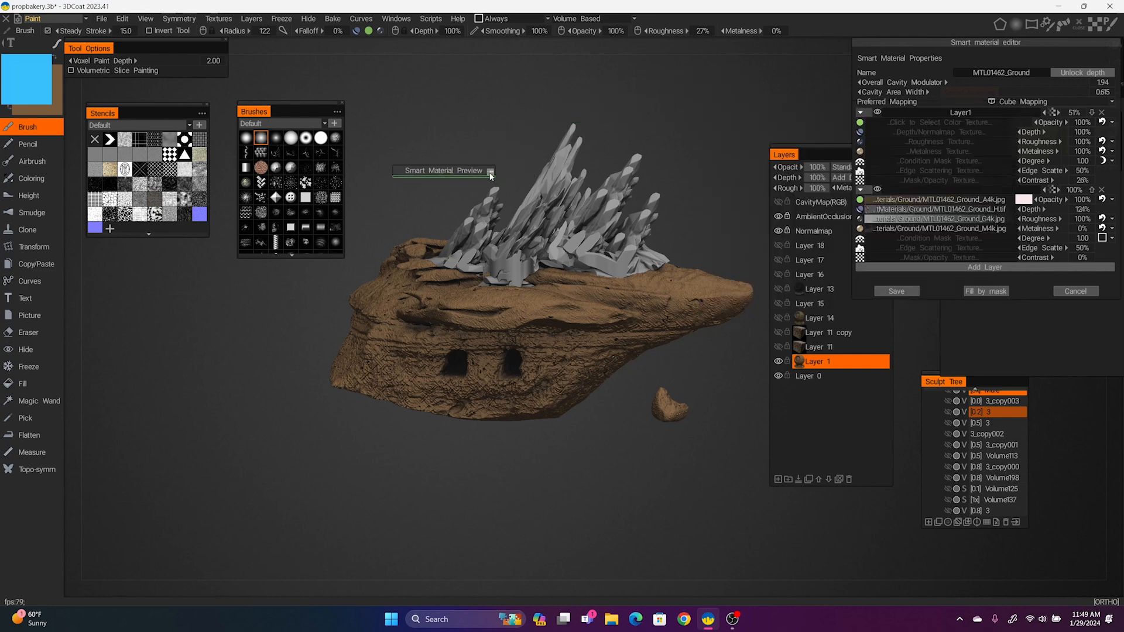
click(490, 171)
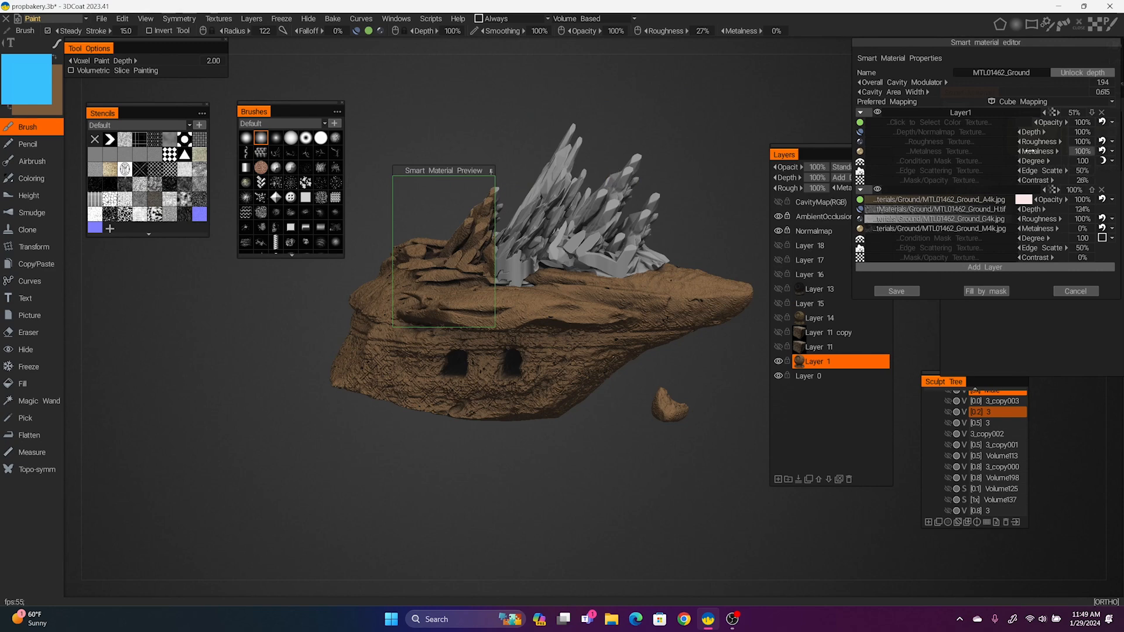
click(861, 210)
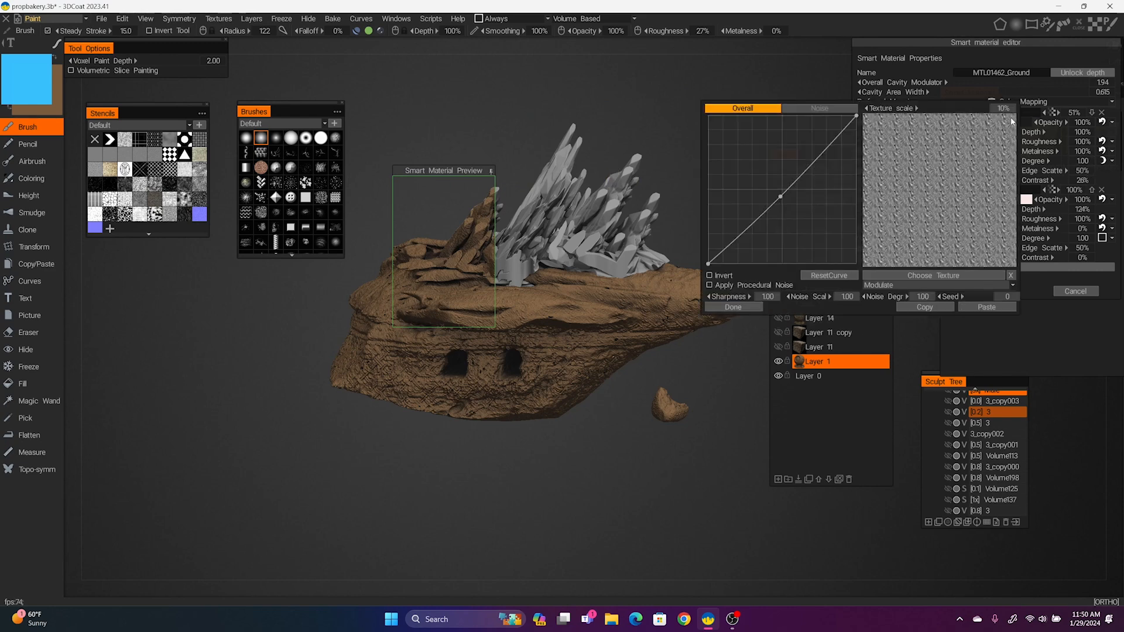
mouse_move(884, 108)
mouse_down()
mouse_move(982, 123)
mouse_move(877, 116)
mouse_up()
click(721, 308)
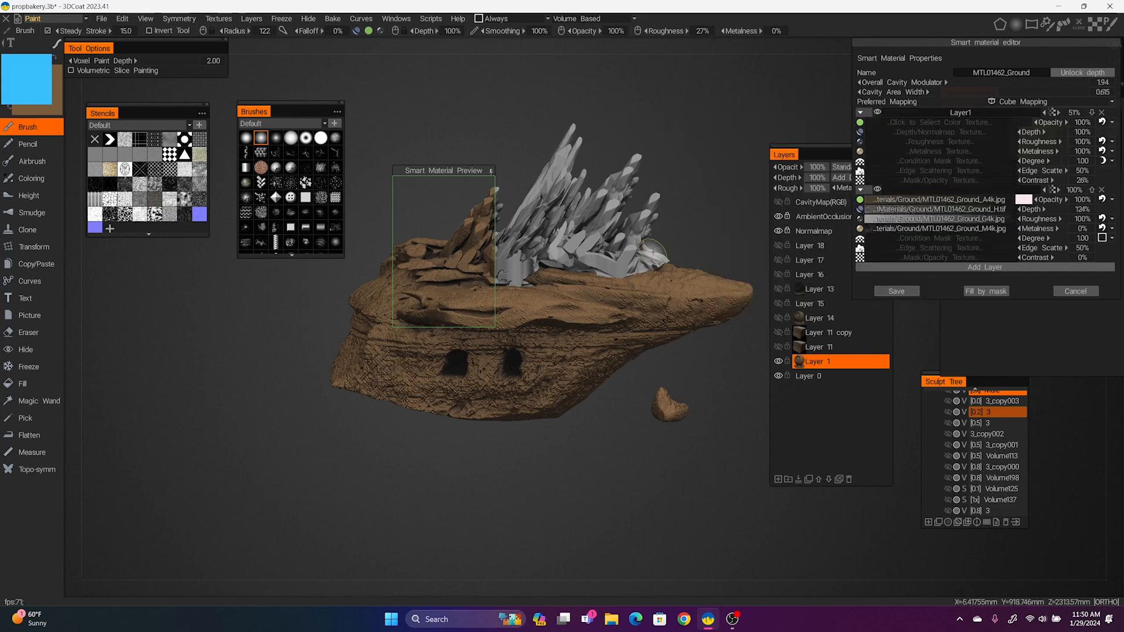
Collapse the Smart Material Preview, move it above the crystals and save the MTL01462_Ground material
click(492, 175)
drag(472, 174, 474, 130)
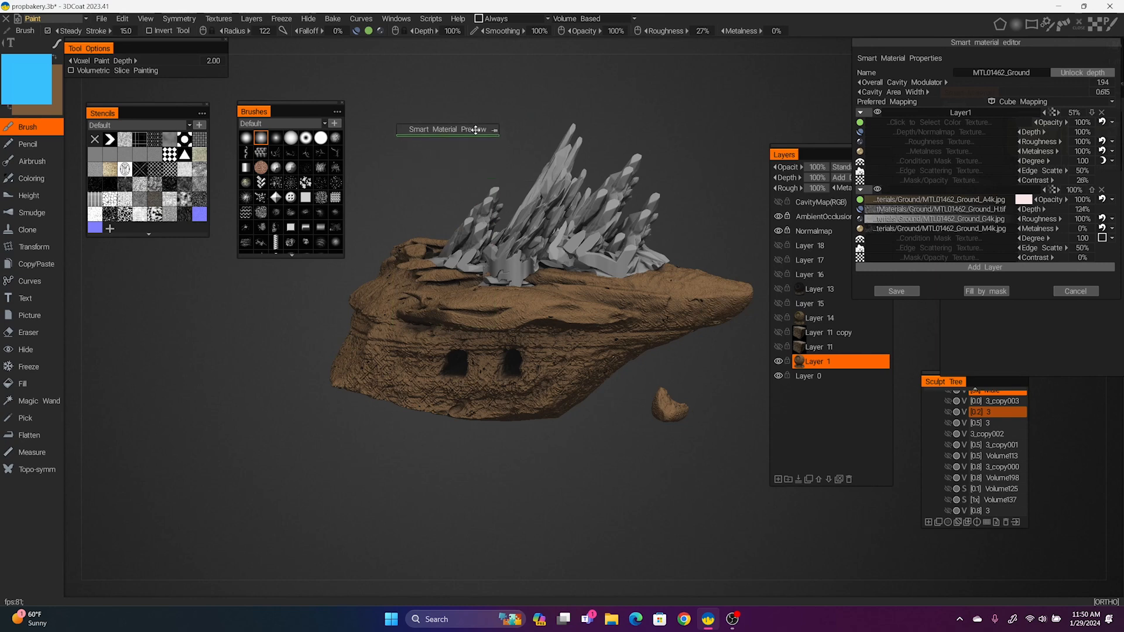
click(898, 291)
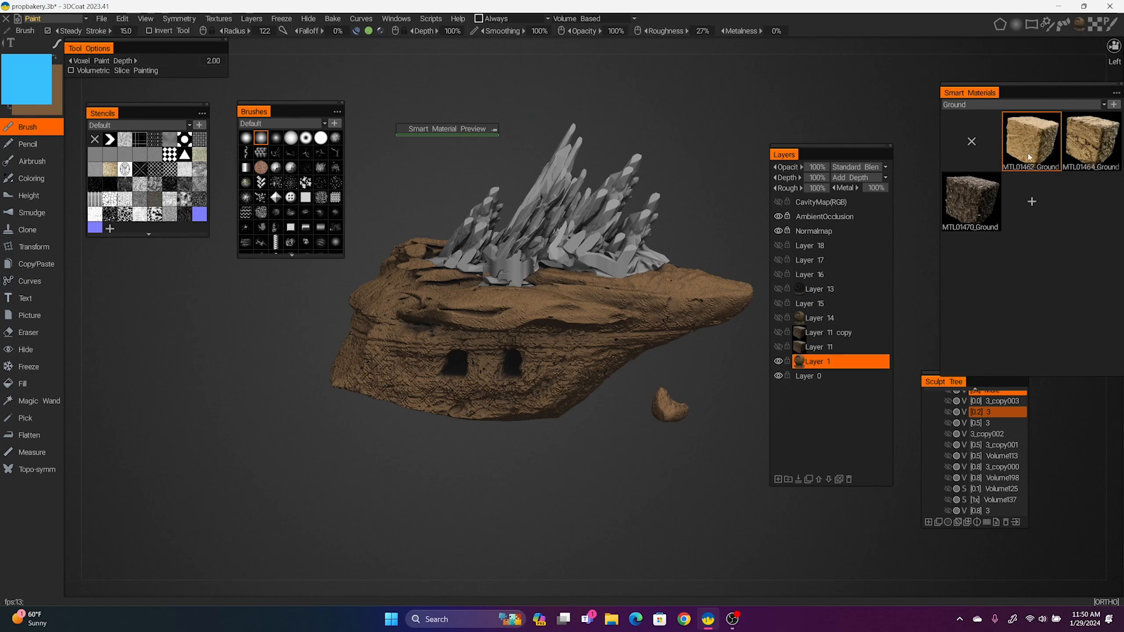
right_click(1040, 140)
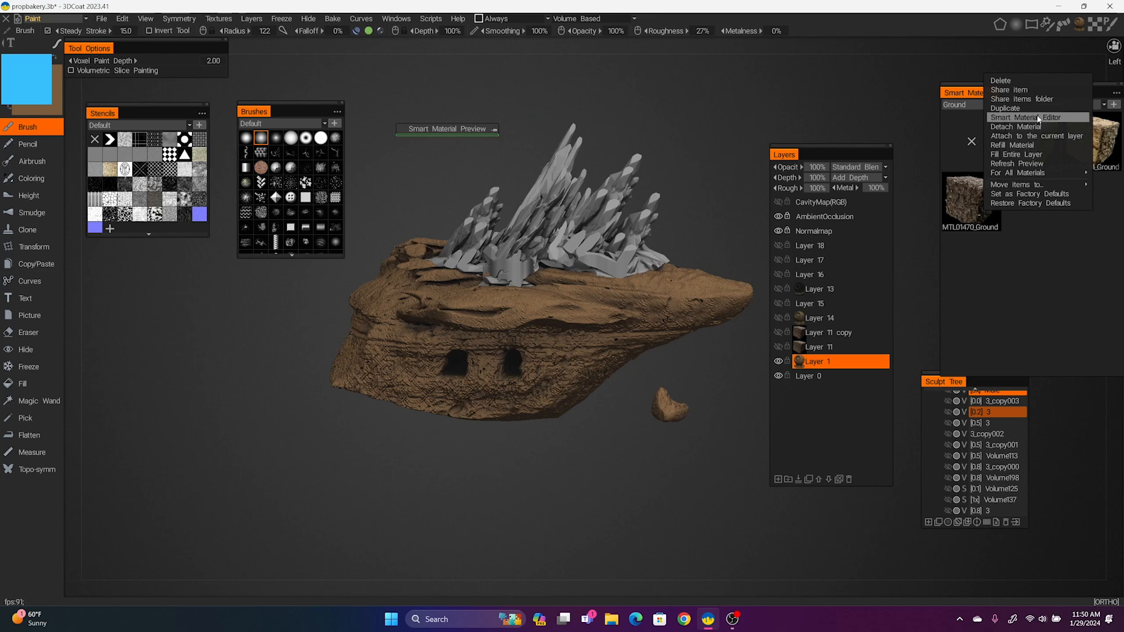
click(845, 115)
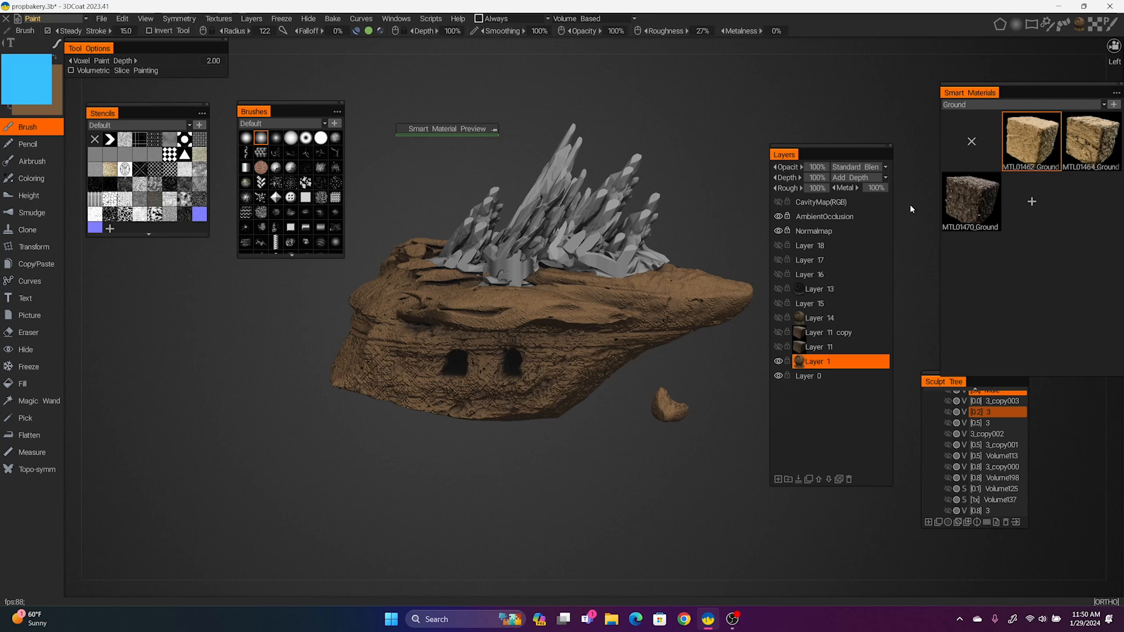
Make Layer 11 visible and inspect its texture on the rock from a closer angle
click(779, 347)
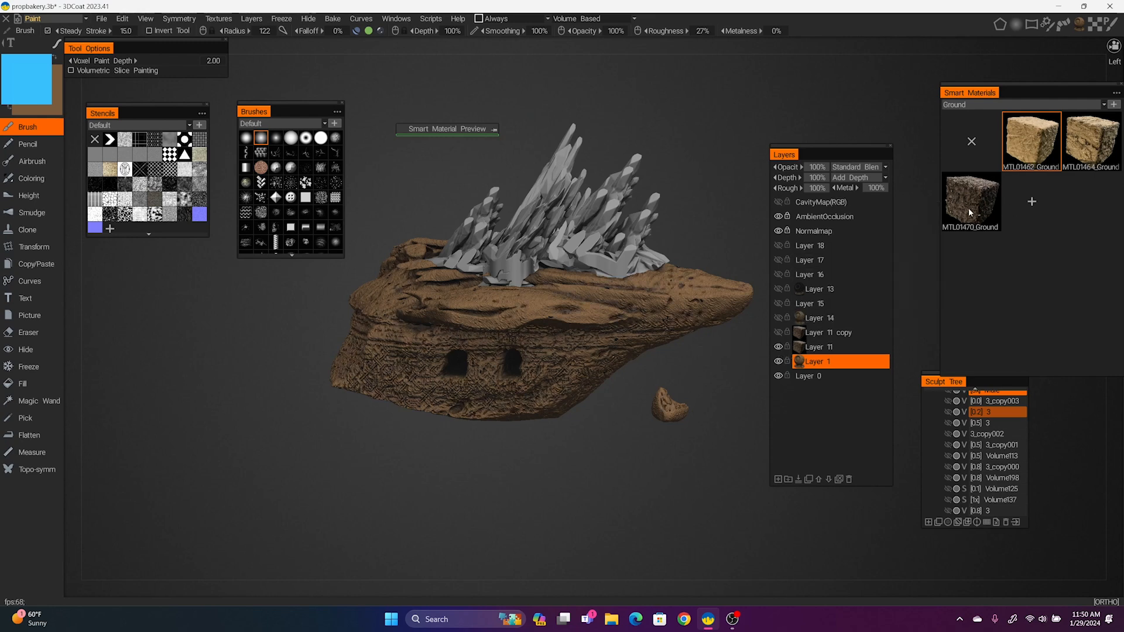
right_drag(436, 438, 470, 451)
mouse_move(470, 449)
mouse_down()
mouse_move(468, 467)
mouse_move(477, 462)
mouse_up()
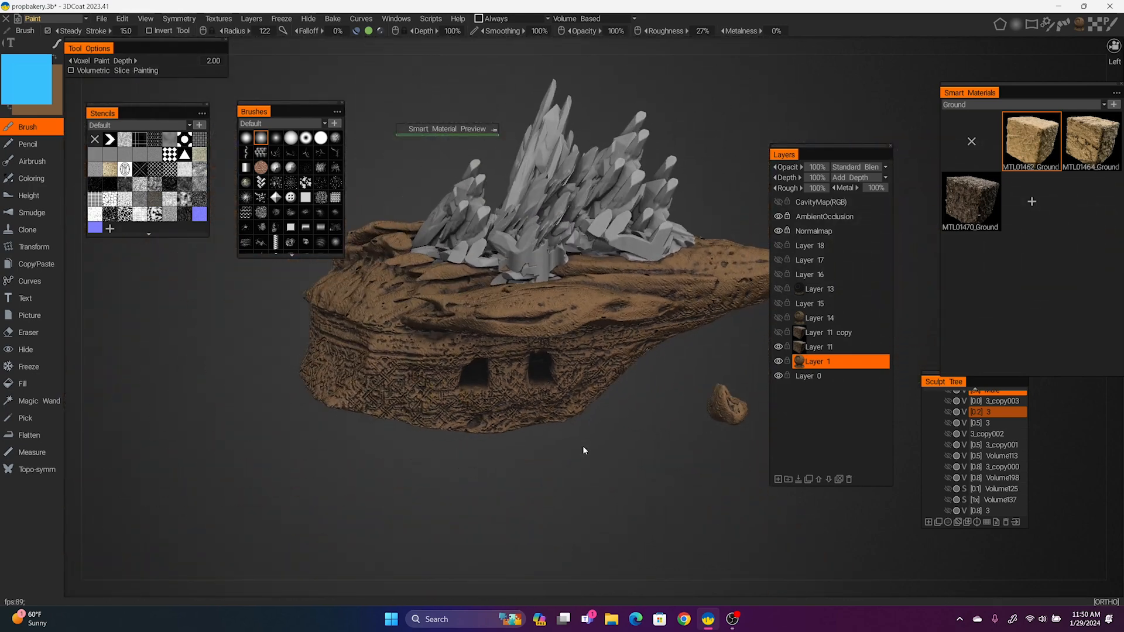
middle_drag(581, 448, 577, 476)
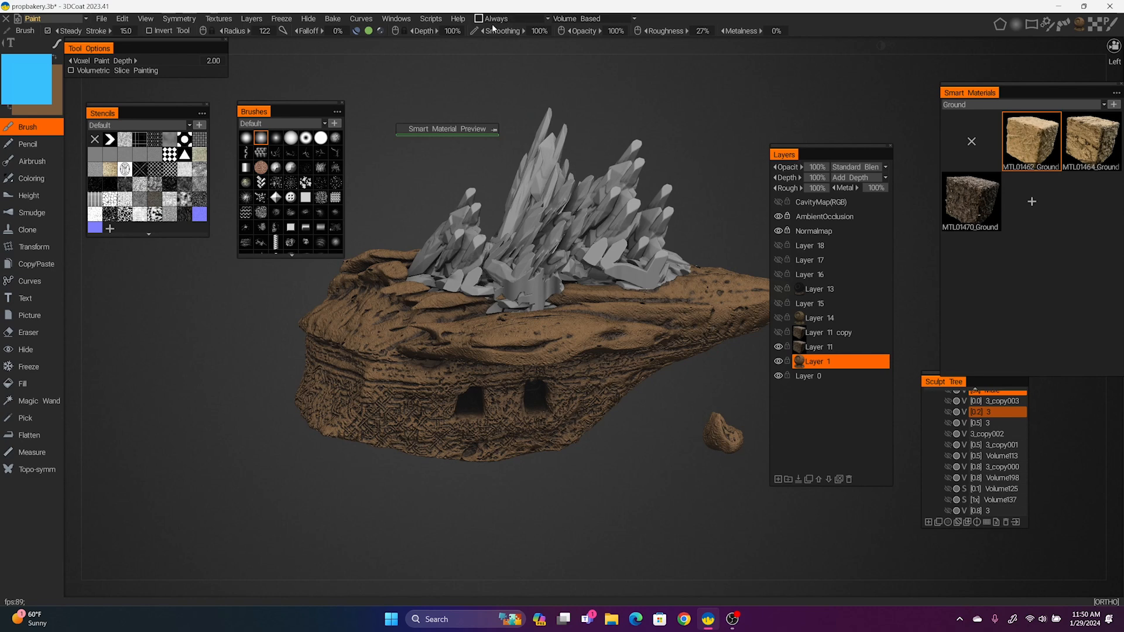
Expand the Smart Material Preview over the crystals and compare the More on Concave and More on Convex painting conditions
click(495, 129)
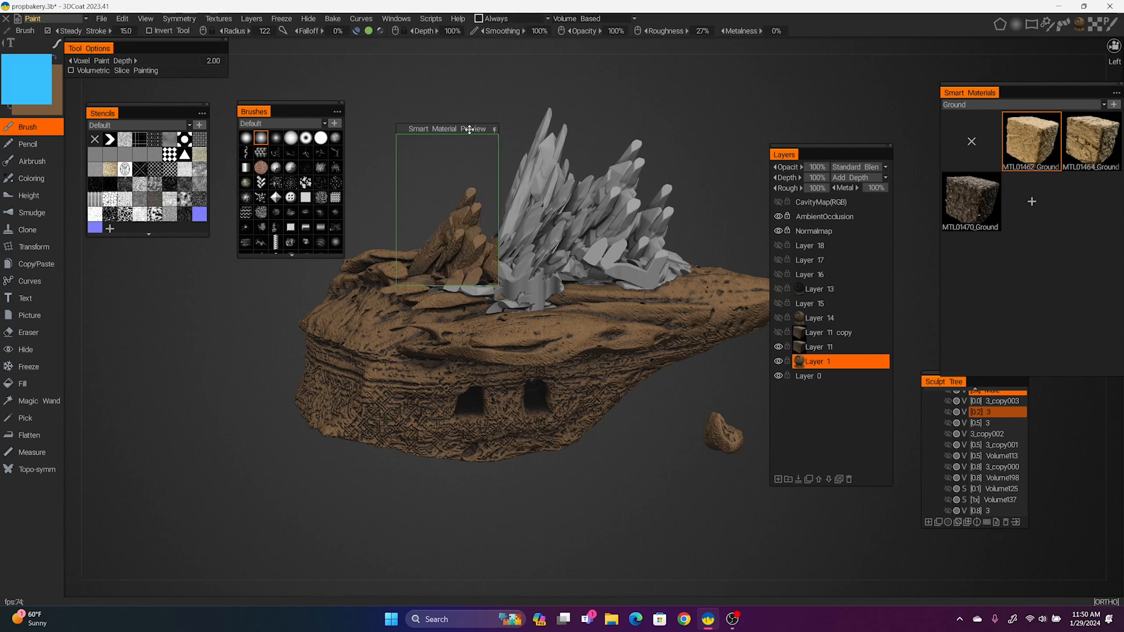
click(524, 19)
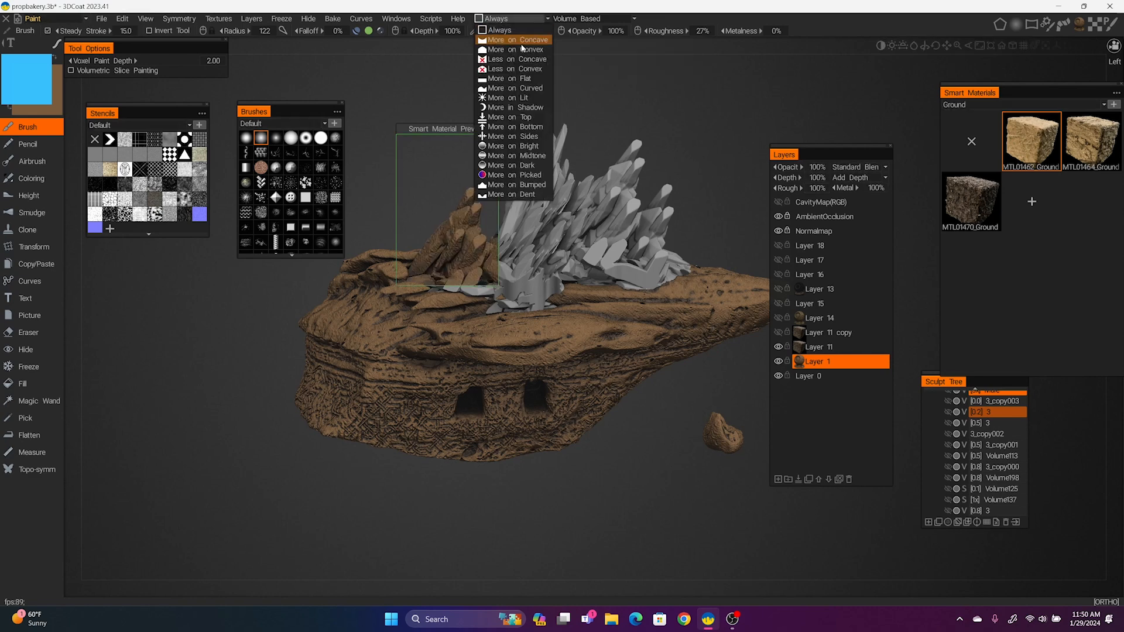
click(520, 39)
click(528, 20)
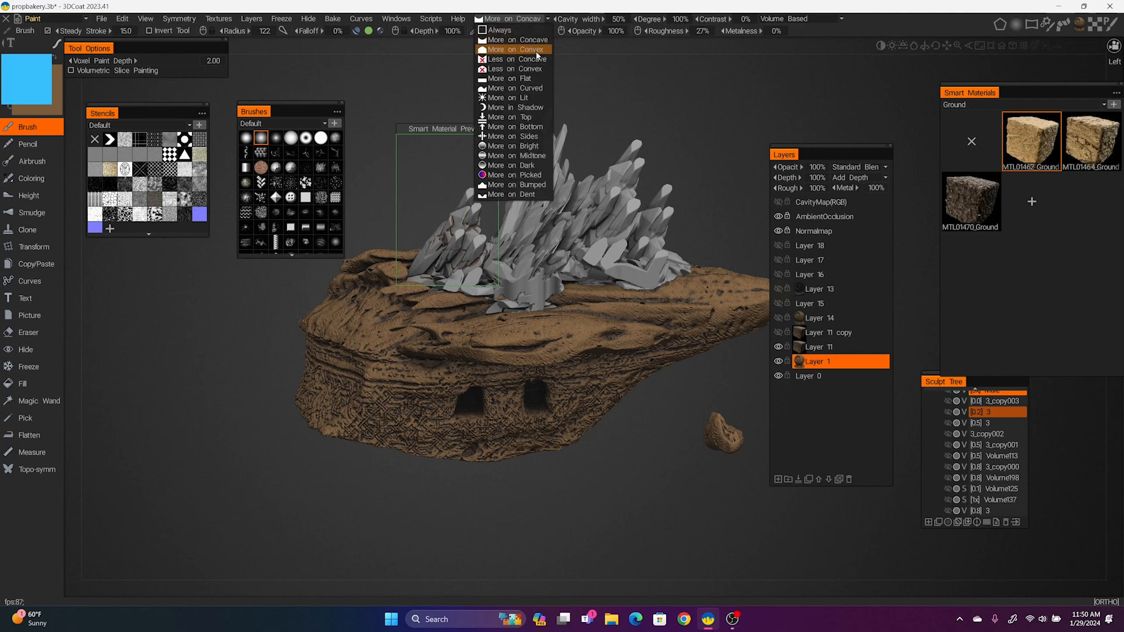
click(514, 50)
Select Layer 11, preview its MTL01470_Ground material on the rock with Less on Convex, and set the painting condition to More on Concave
mouse_move(836, 346)
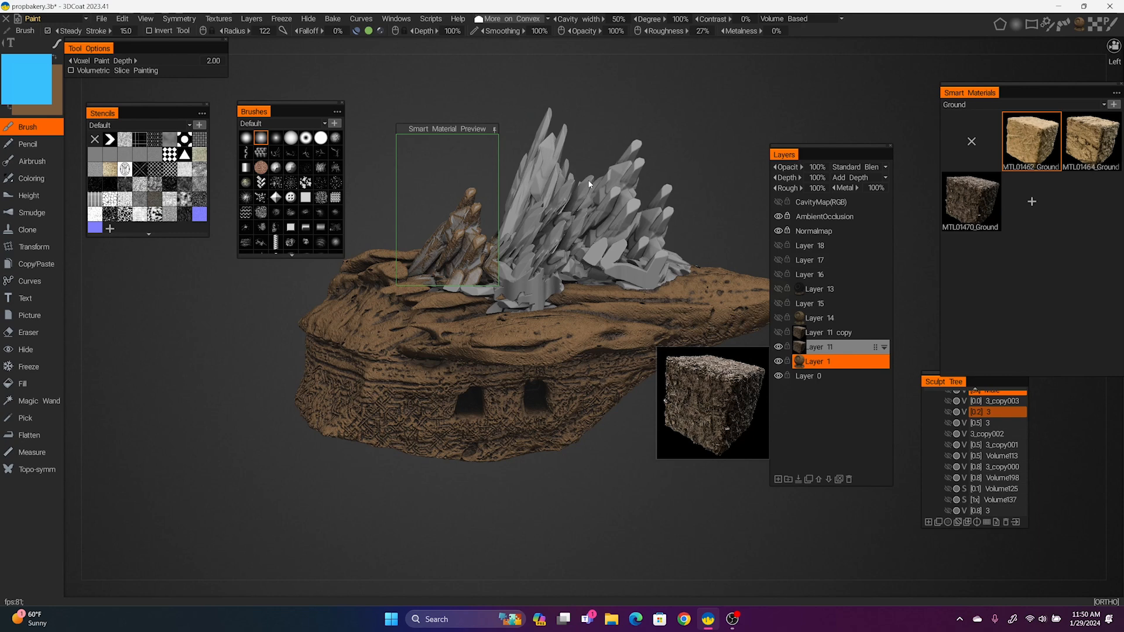
drag(479, 128, 417, 255)
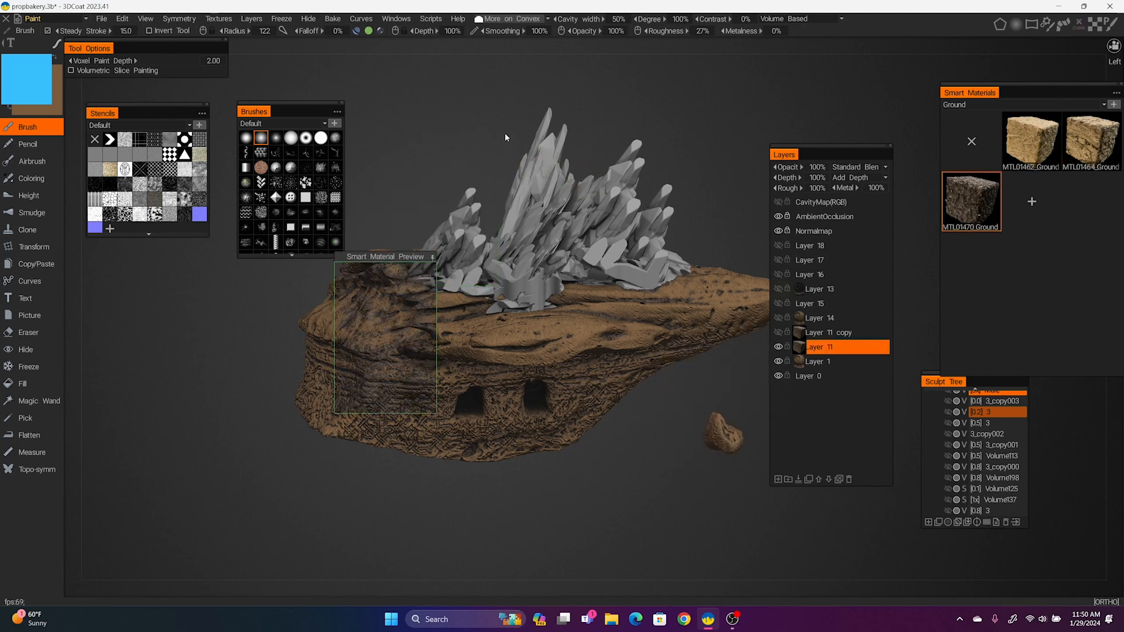
click(526, 19)
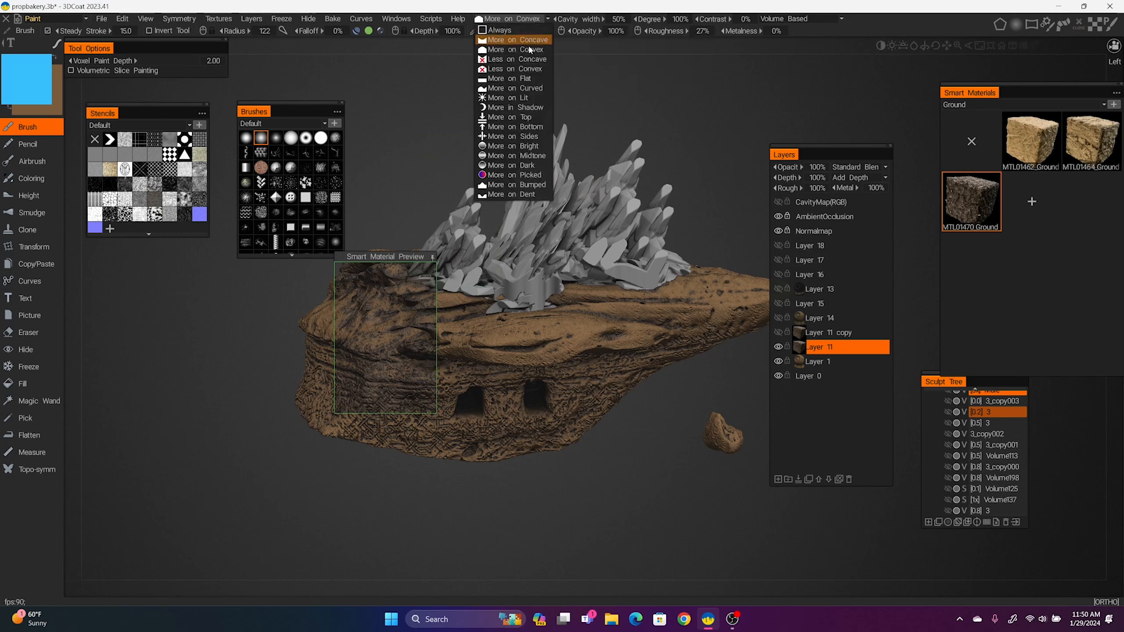
click(529, 69)
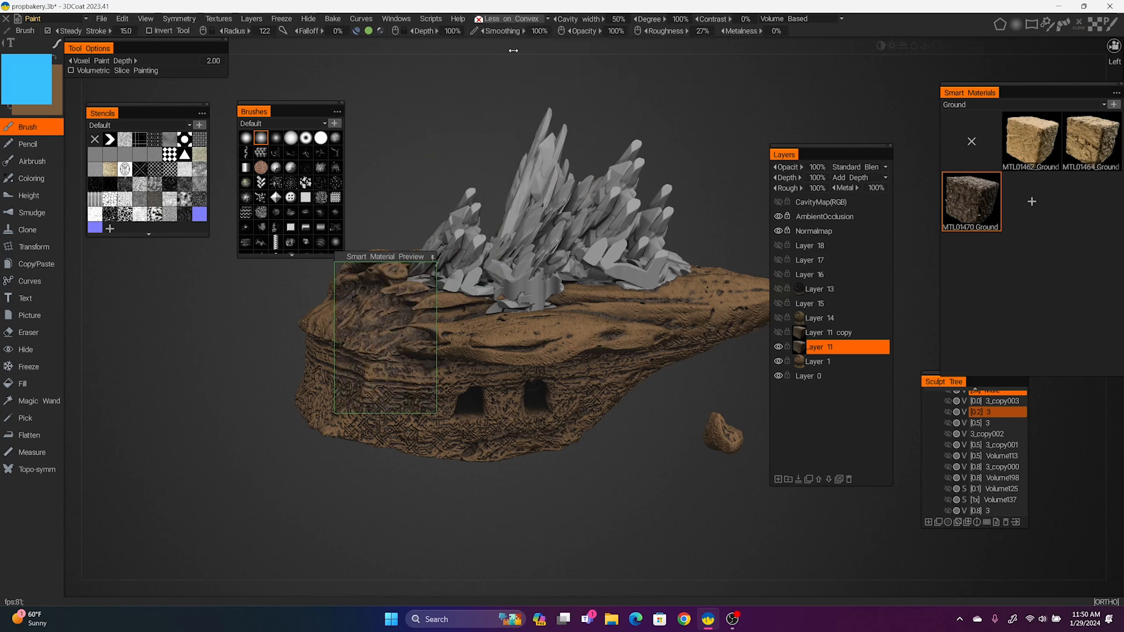
click(519, 19)
click(518, 40)
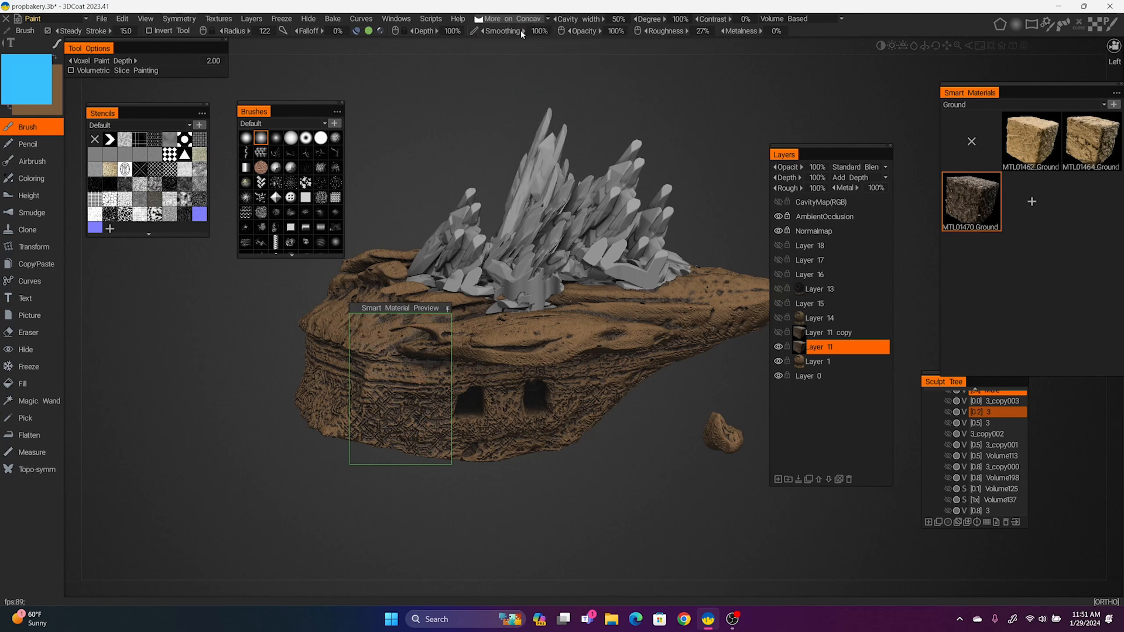
drag(431, 308, 245, 305)
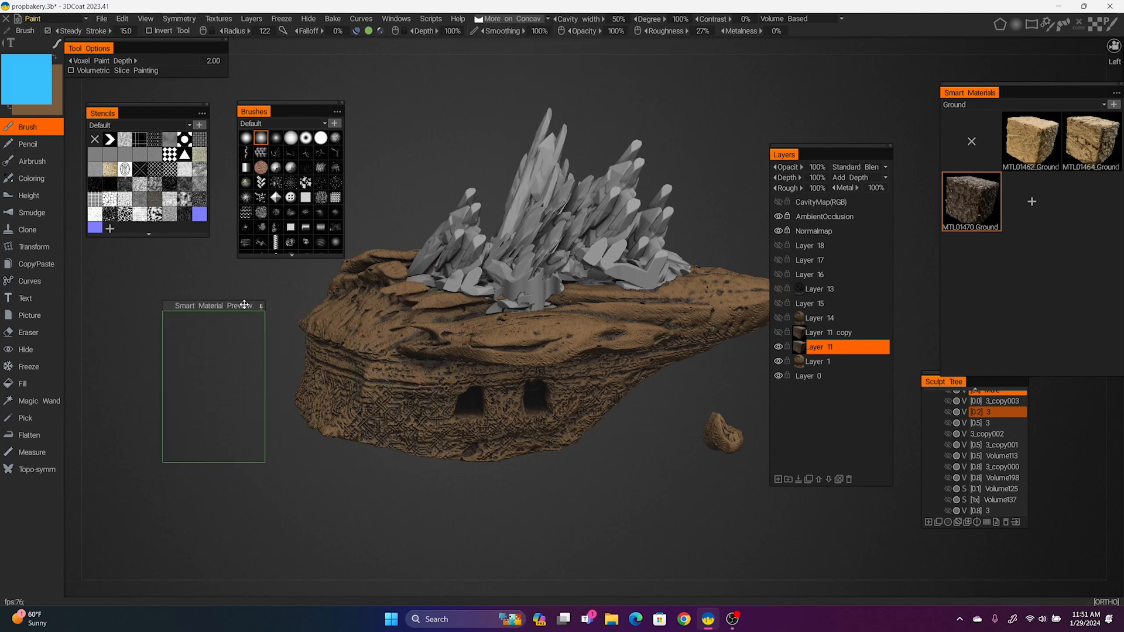
Activate the Fill tool and make Layer 11 copy visible on the model
click(11, 386)
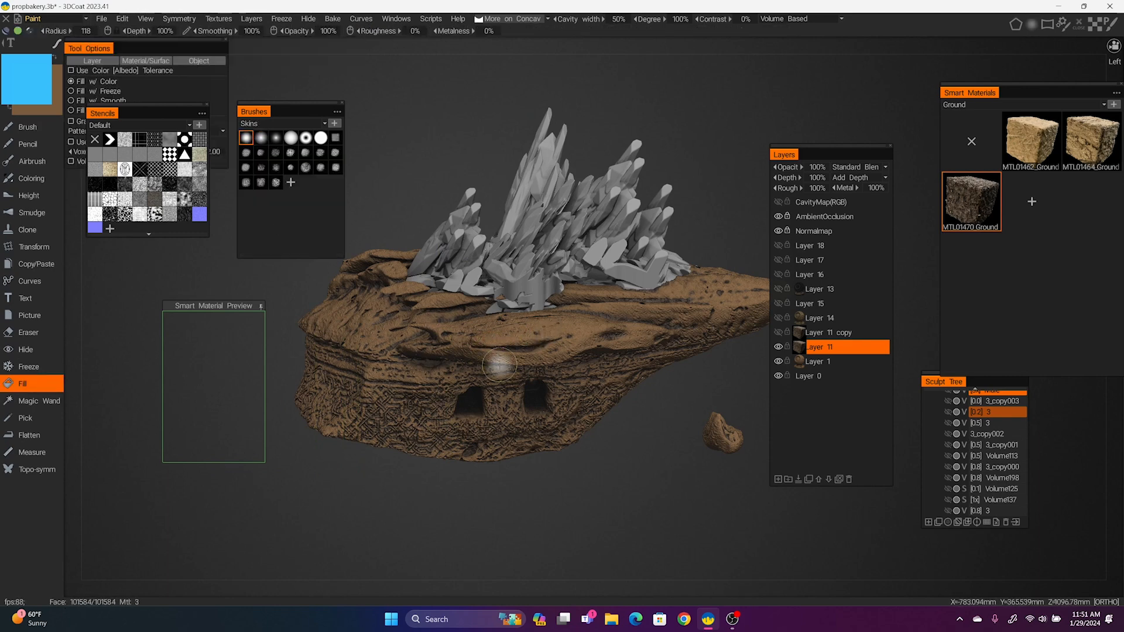
mouse_move(548, 514)
mouse_down()
mouse_move(525, 494)
mouse_move(534, 498)
mouse_up()
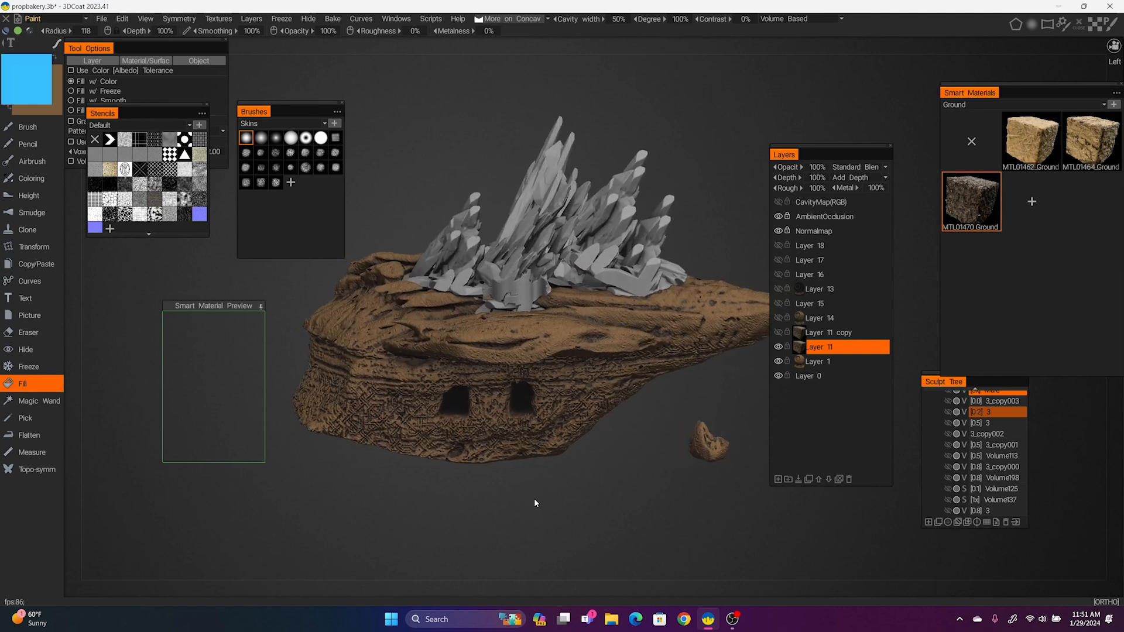
click(778, 332)
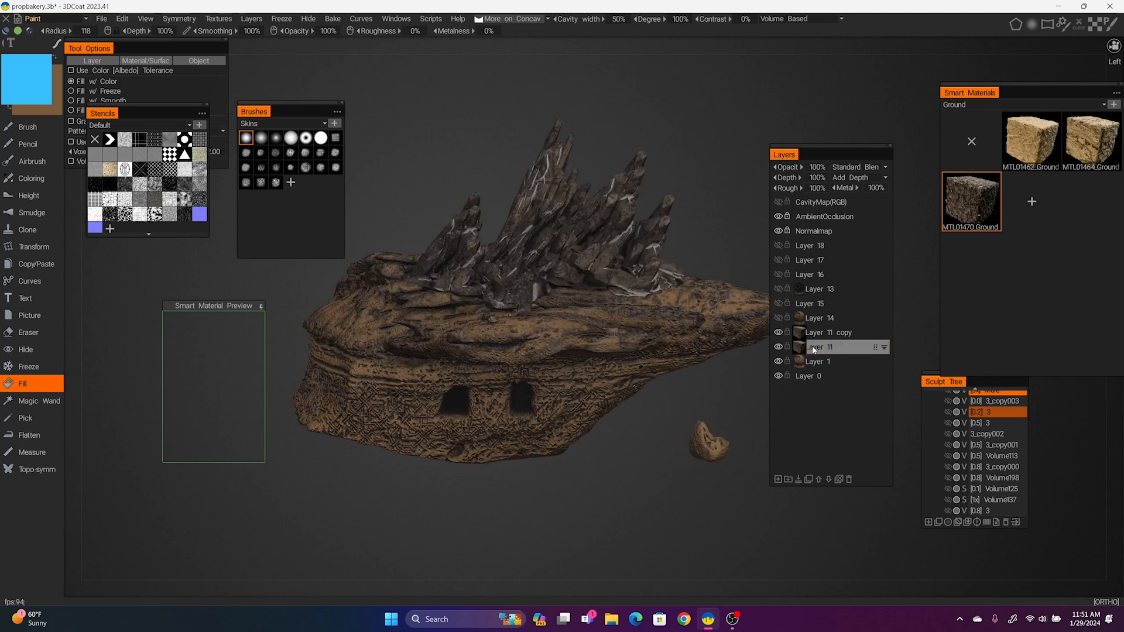
Hide Layer 11 to see the rock without its texture
drag(605, 480, 561, 465)
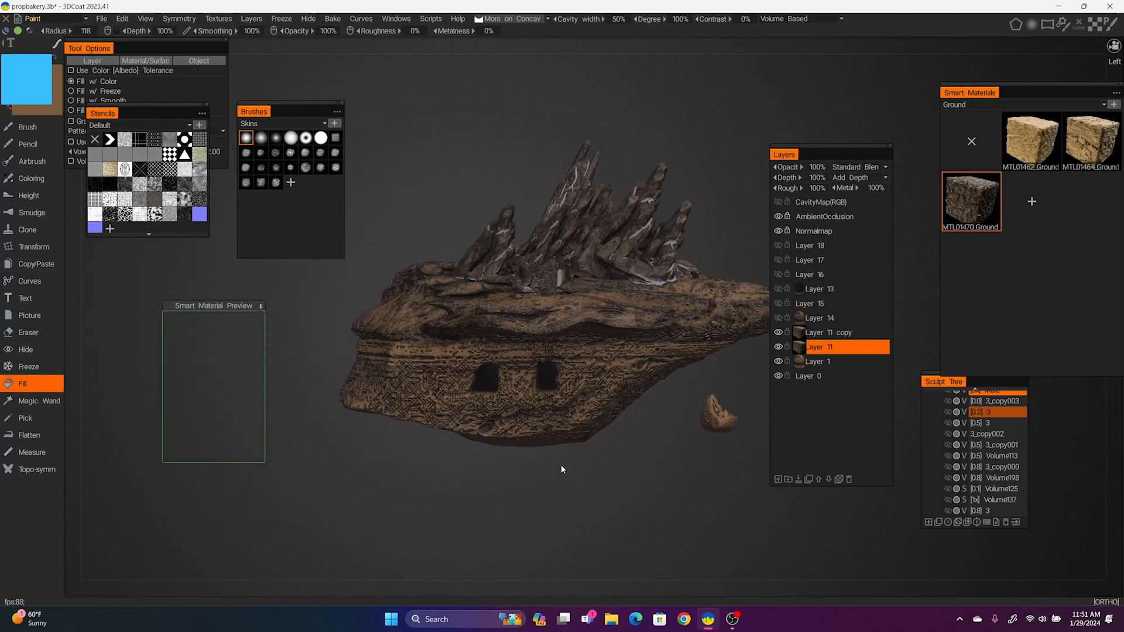
click(778, 347)
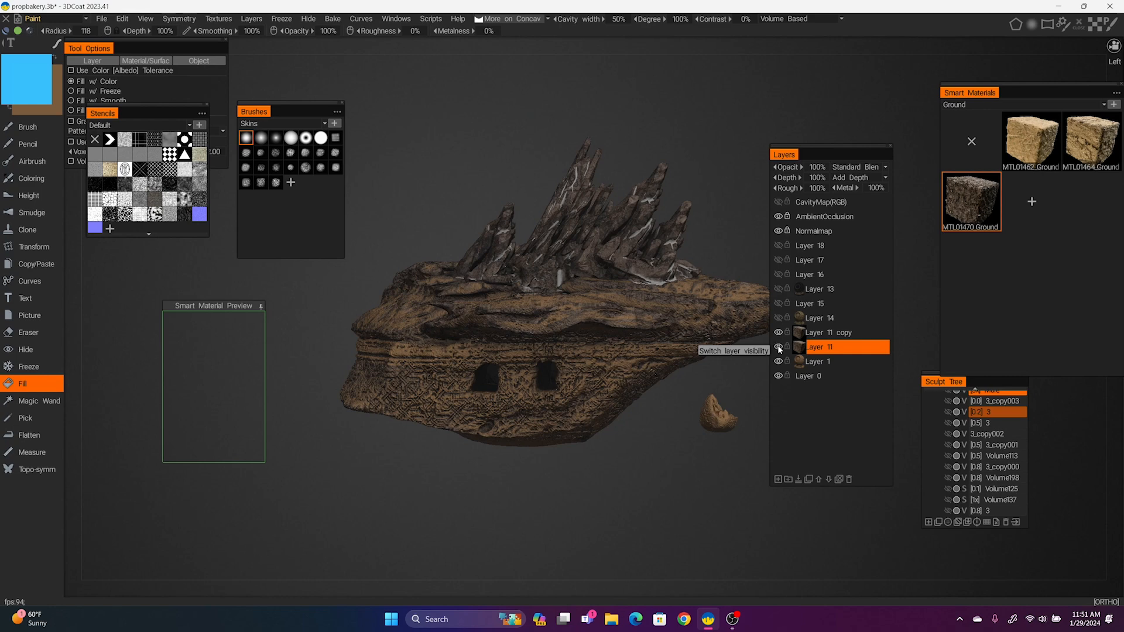
drag(450, 446, 490, 418)
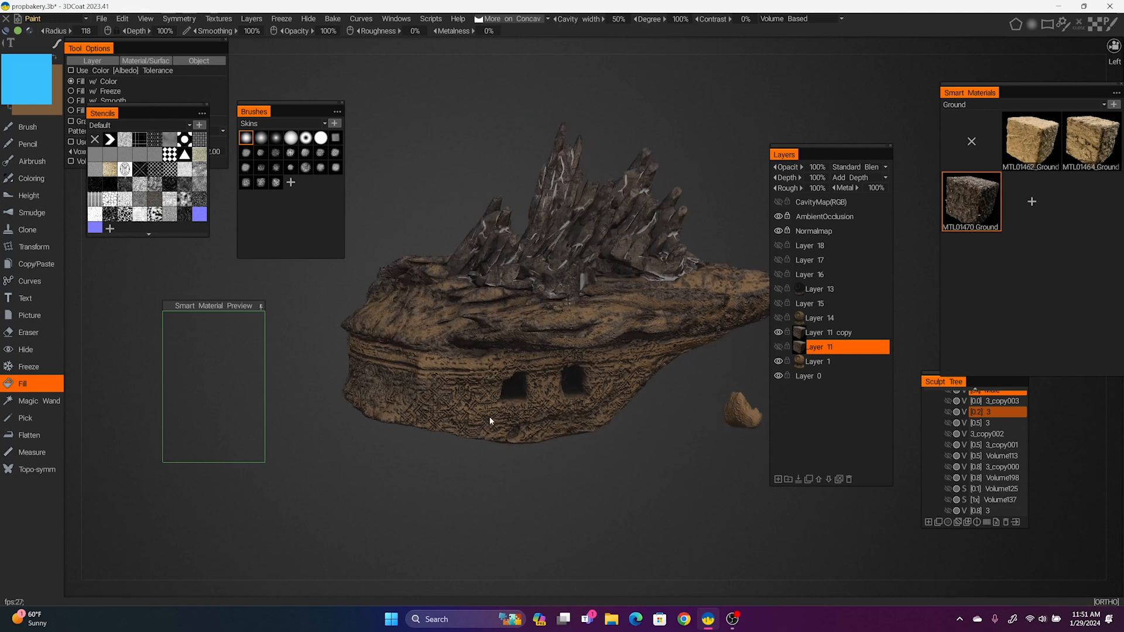
Place the Smart Material Preview over the rock and set the painting condition to More on Convex
drag(217, 307, 425, 223)
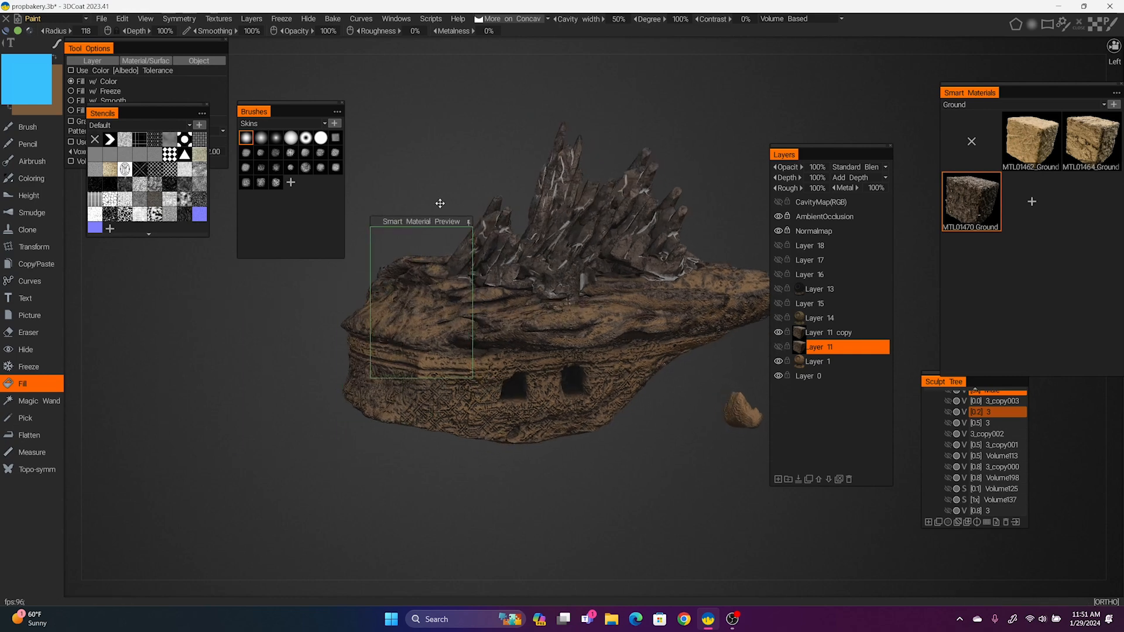
click(532, 22)
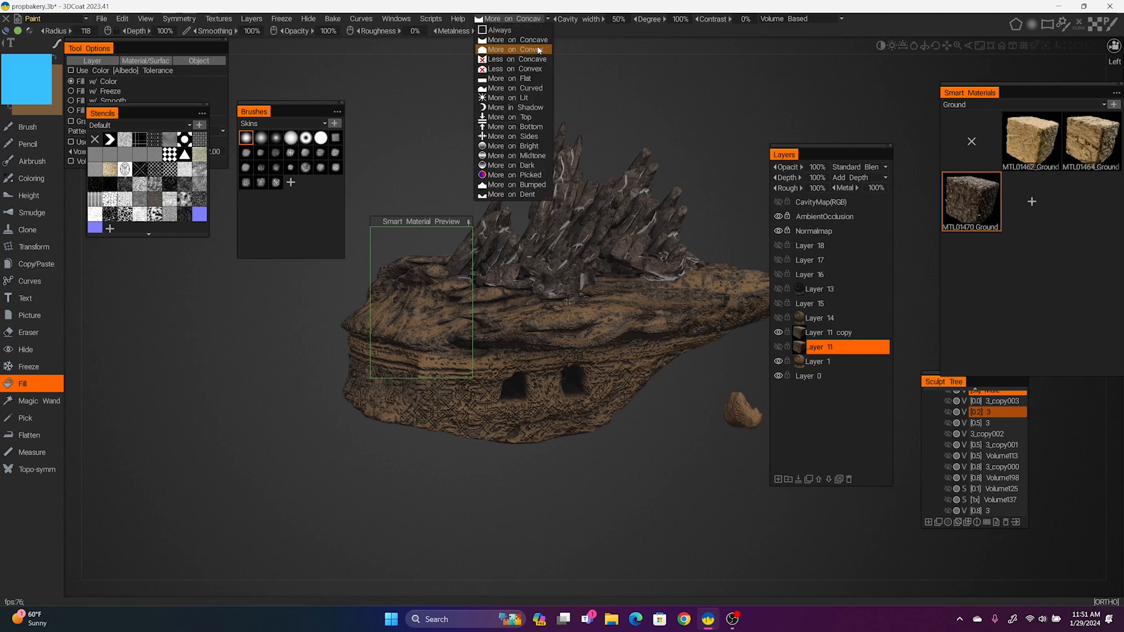
click(526, 41)
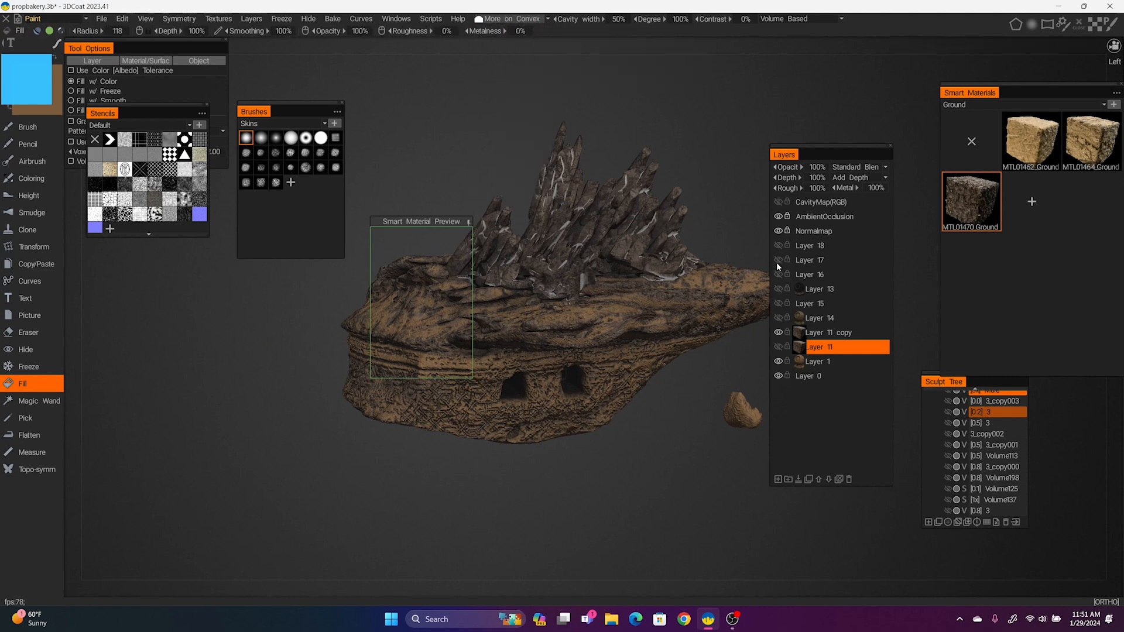
Select Layer 11 copy, set the painting condition to More on Concave, and move the Smart Material Preview off the model
click(834, 334)
click(531, 20)
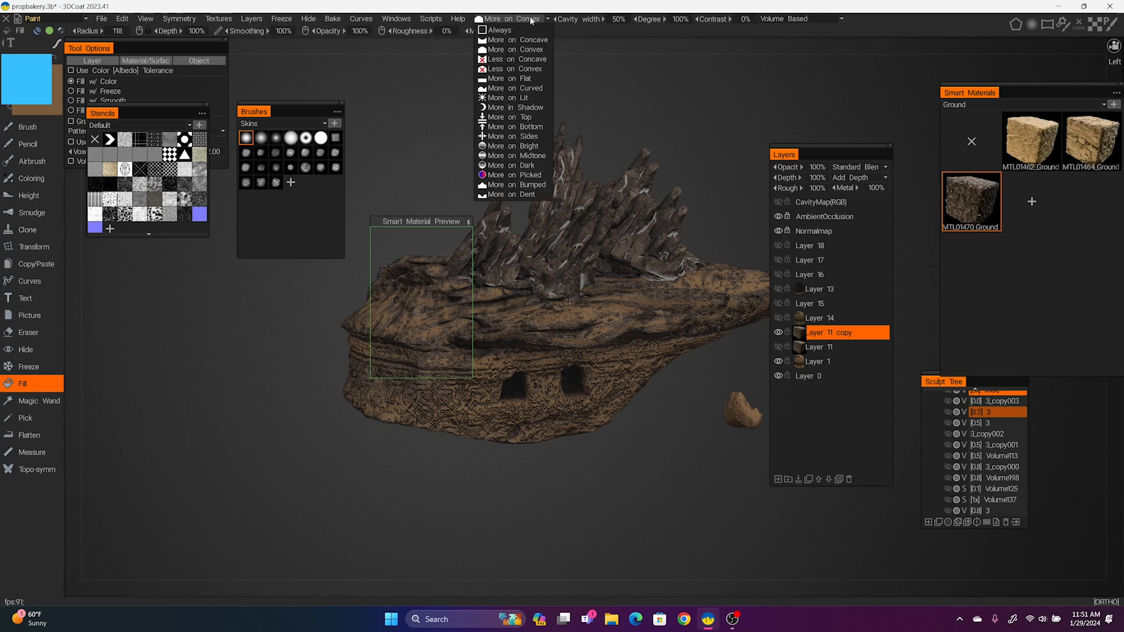
click(527, 40)
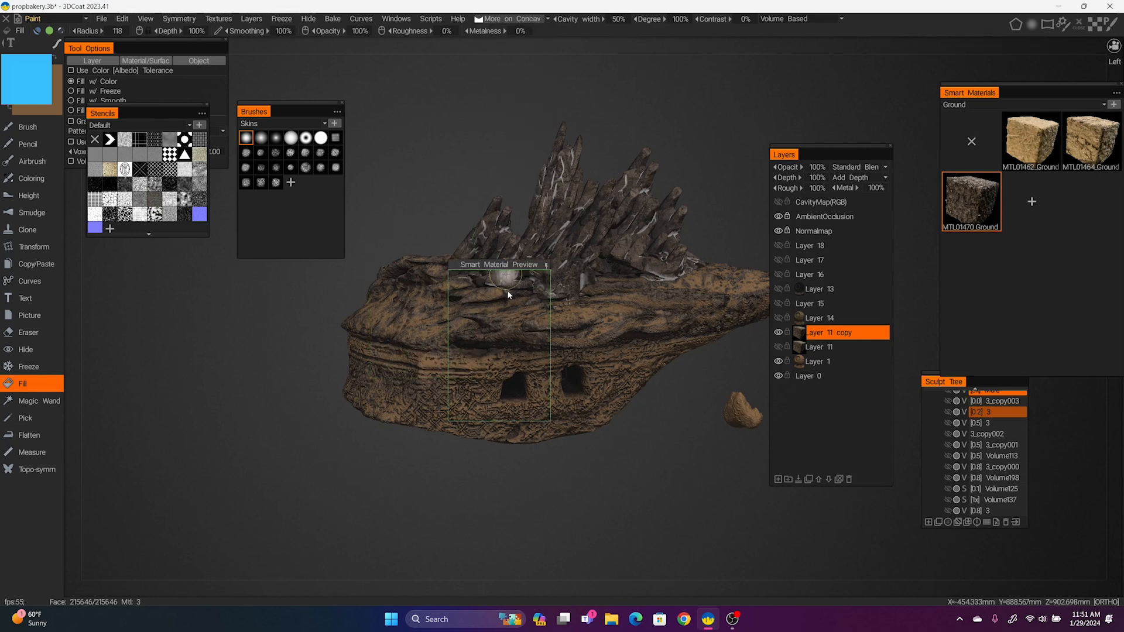
drag(276, 299, 243, 293)
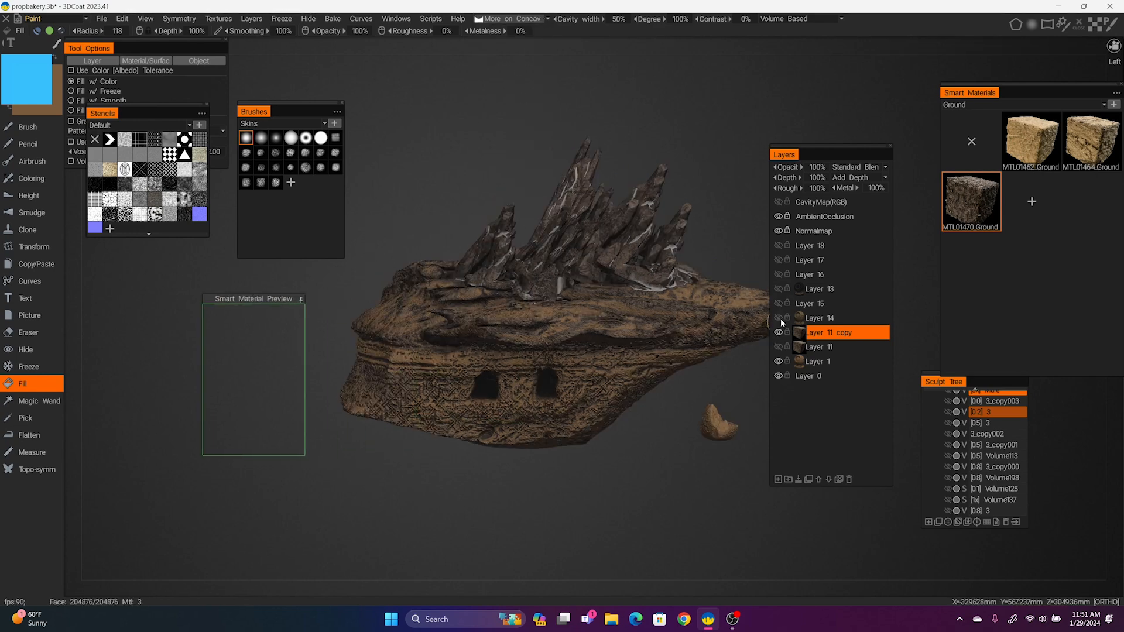
Make Layer 14 and Layer 15 visible on the model, check Layer 14's blend mode, and select Layer 15
click(778, 318)
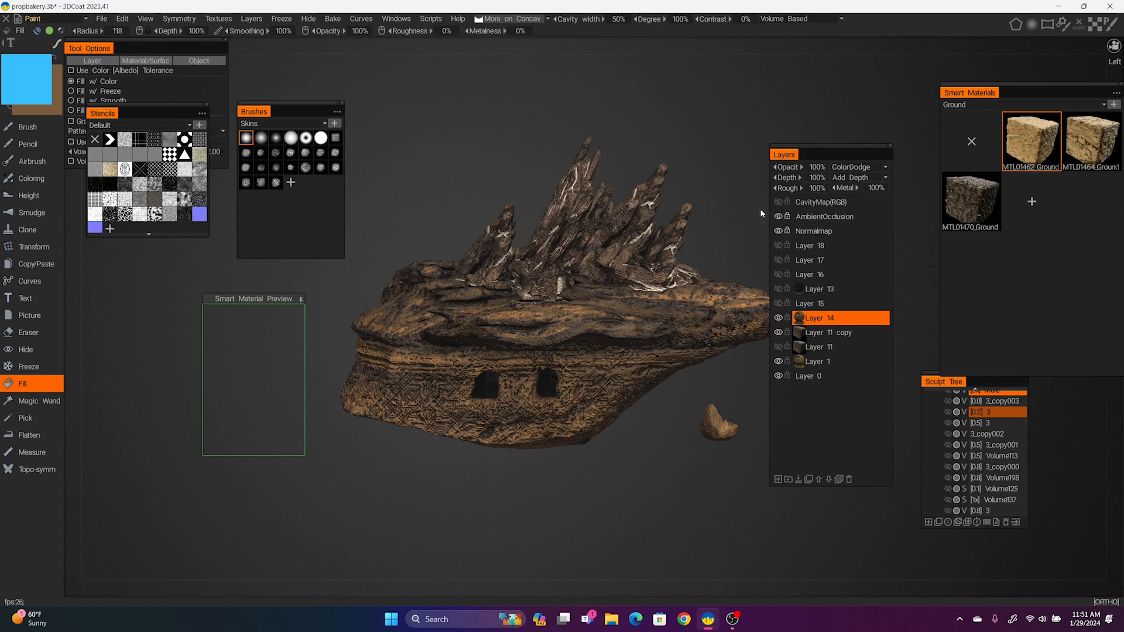
click(847, 168)
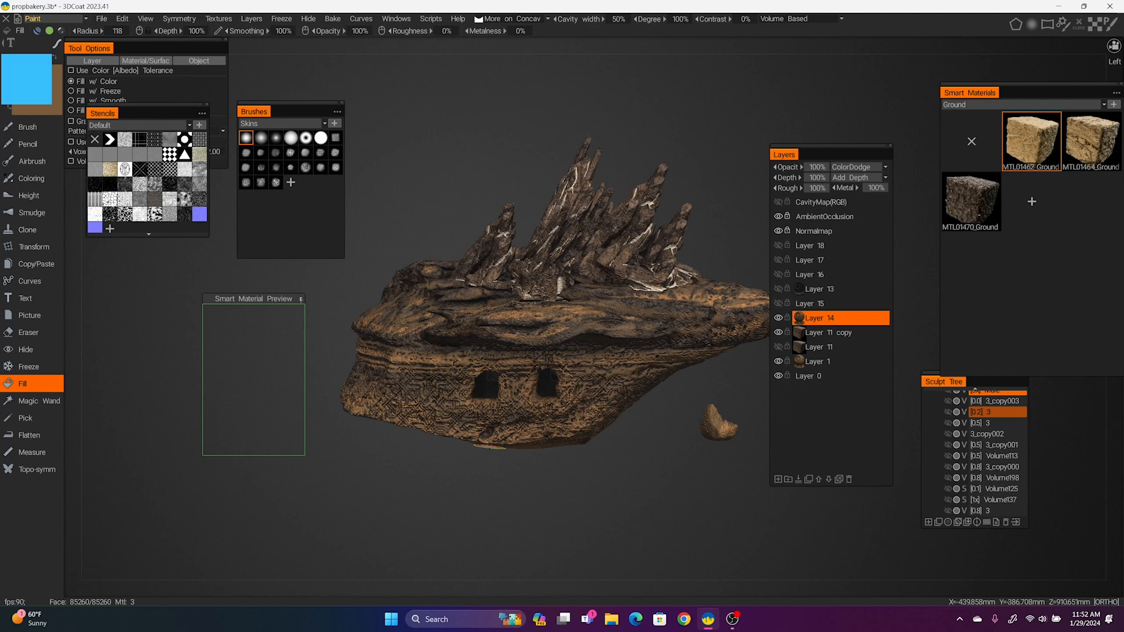
click(778, 303)
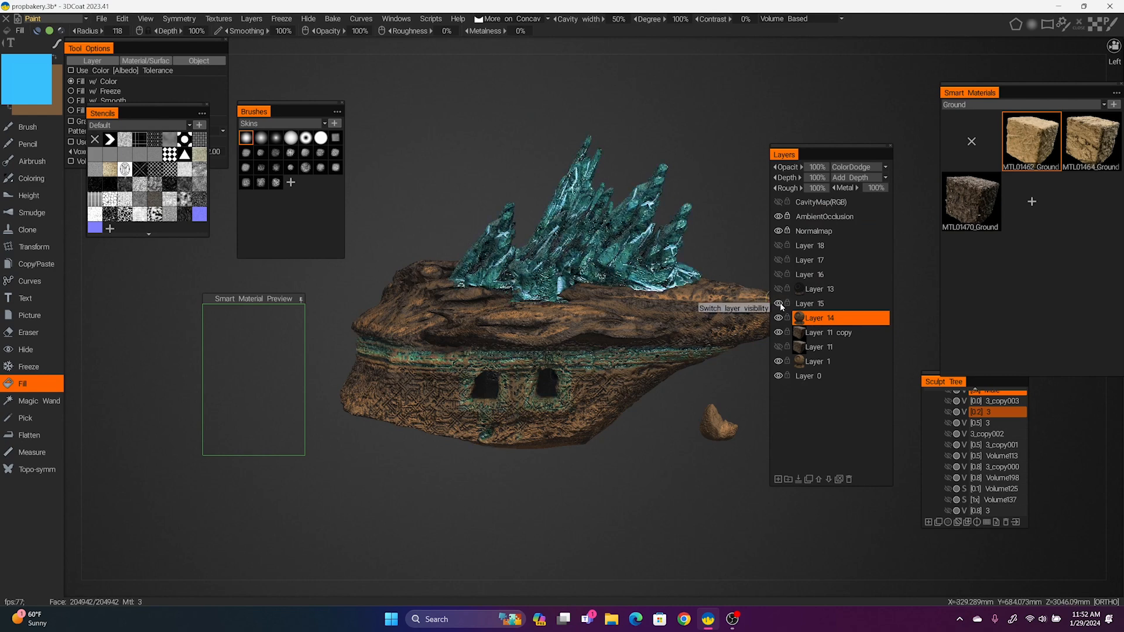
drag(711, 381, 620, 498)
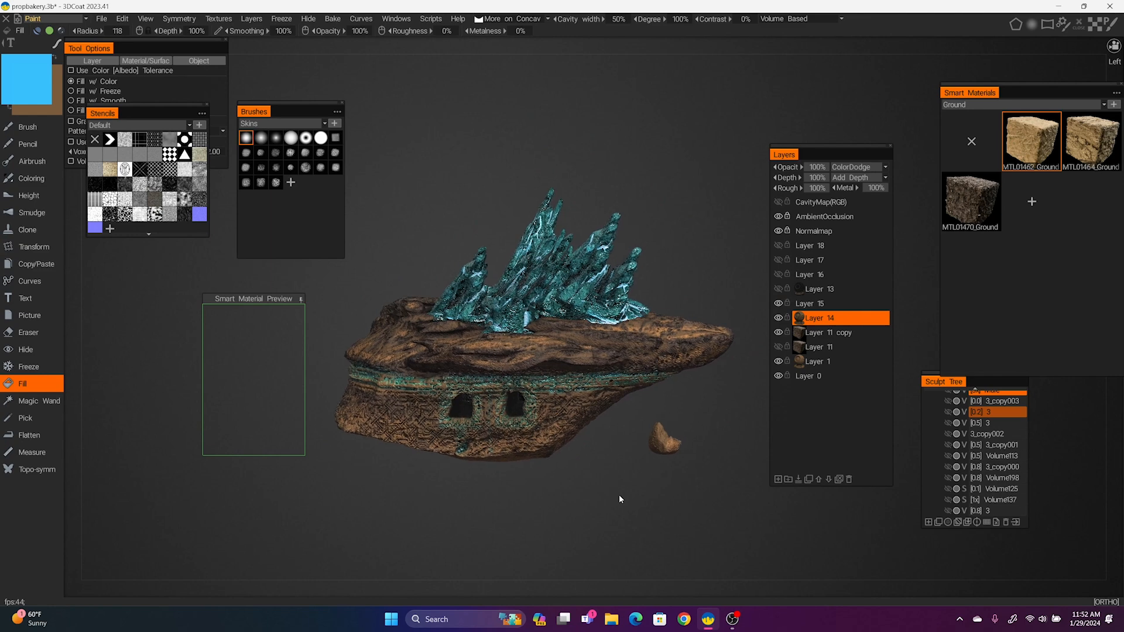
click(834, 304)
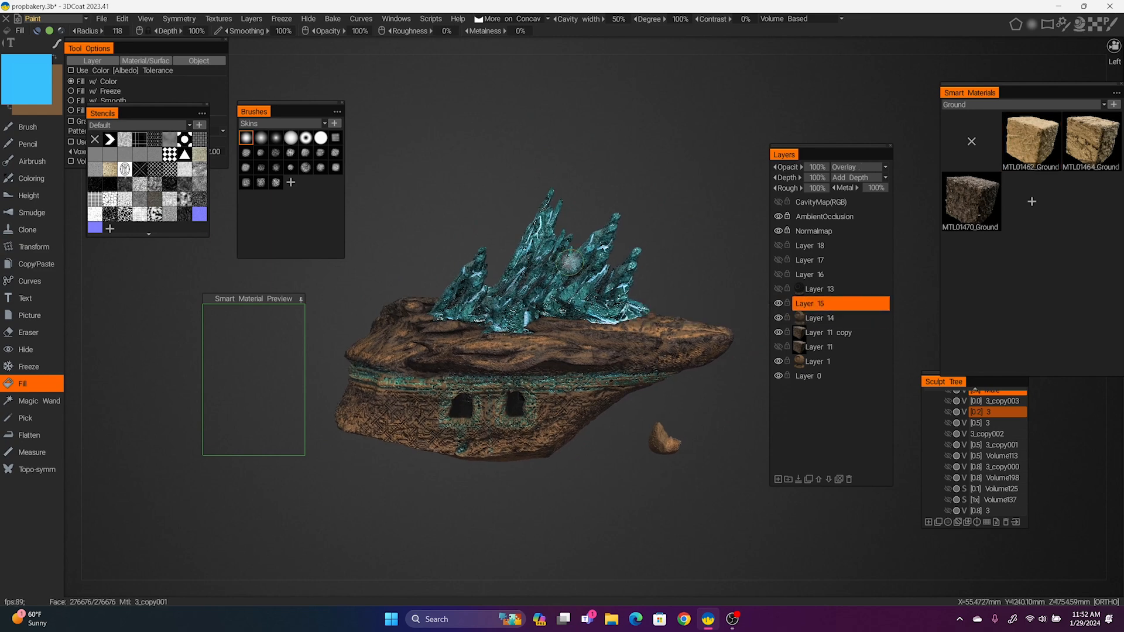
Examine Layer 15's overlay colouring on the crystals, the carved band and the window surrounds
right_drag(445, 487, 500, 504)
middle_drag(570, 511, 631, 476)
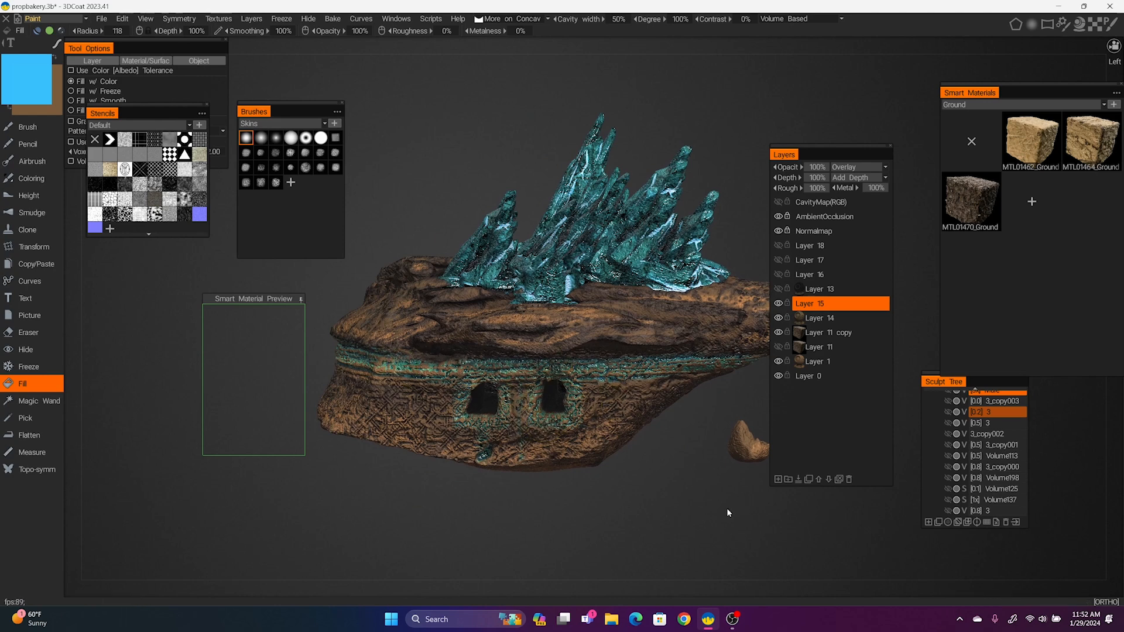
right_drag(728, 511, 621, 483)
mouse_move(526, 477)
mouse_down()
mouse_move(697, 469)
mouse_move(529, 469)
mouse_up()
middle_drag(529, 469, 495, 501)
right_drag(463, 458, 576, 497)
right_drag(621, 535, 584, 522)
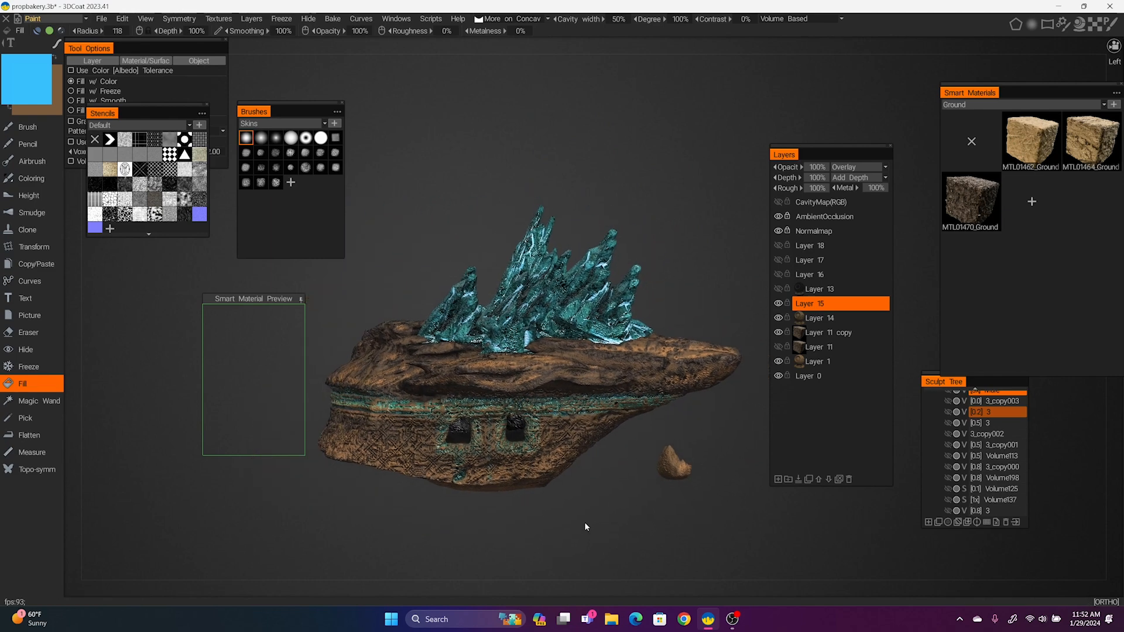
middle_drag(580, 530, 617, 478)
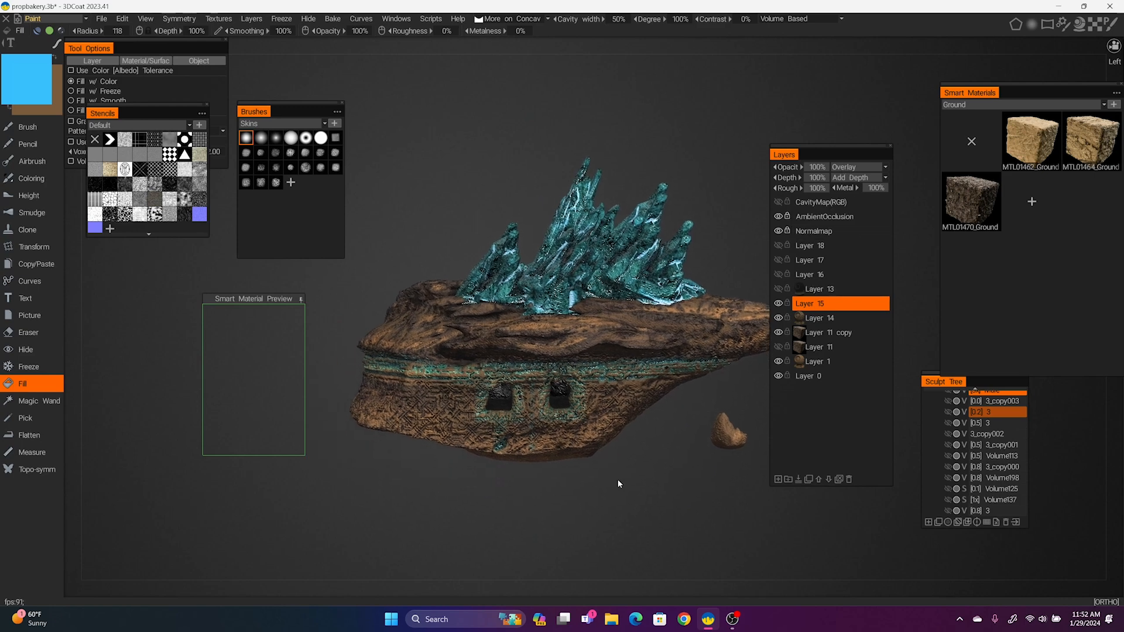
Make Layer 13 visible, compare its effect on the carved rock wall, and select that layer
click(779, 289)
scroll(559, 374, up, 3)
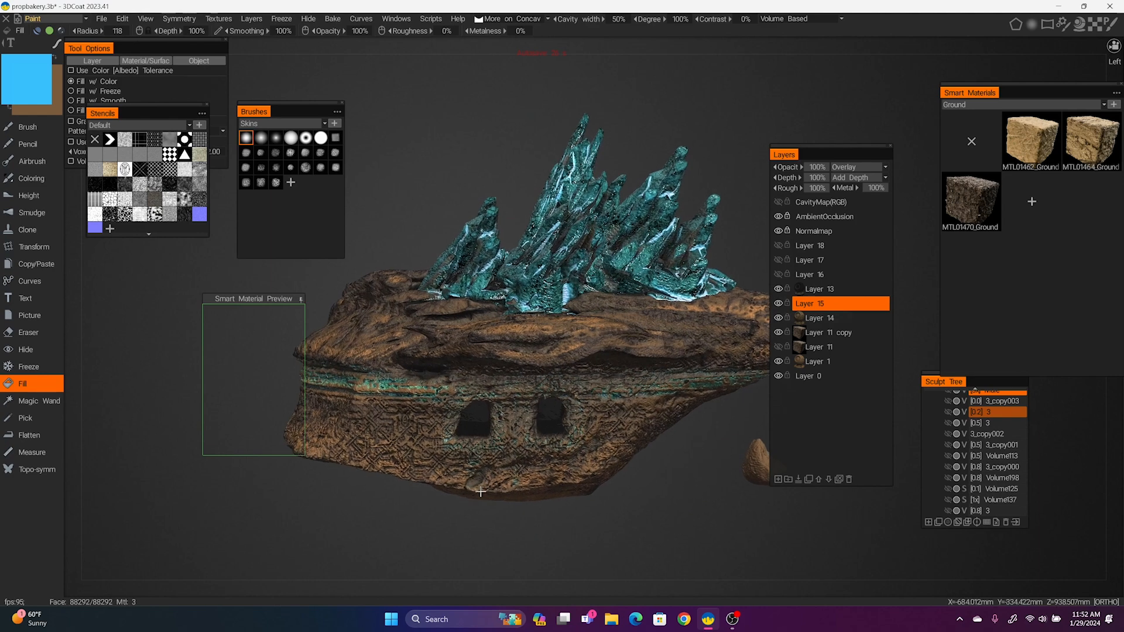
scroll(608, 511, down, 2)
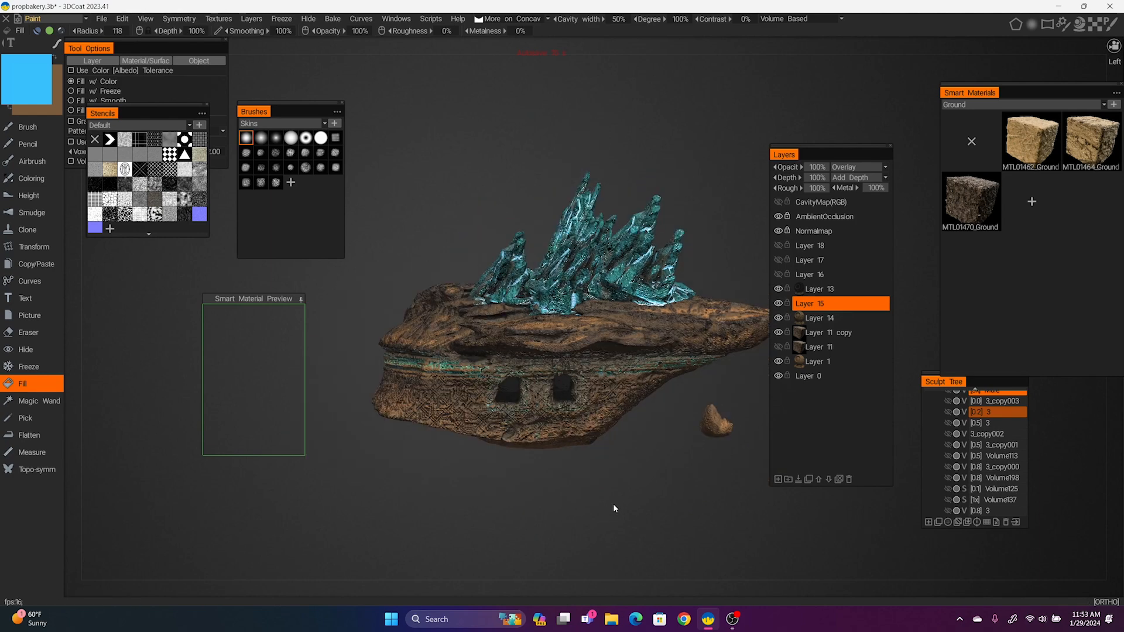
click(806, 303)
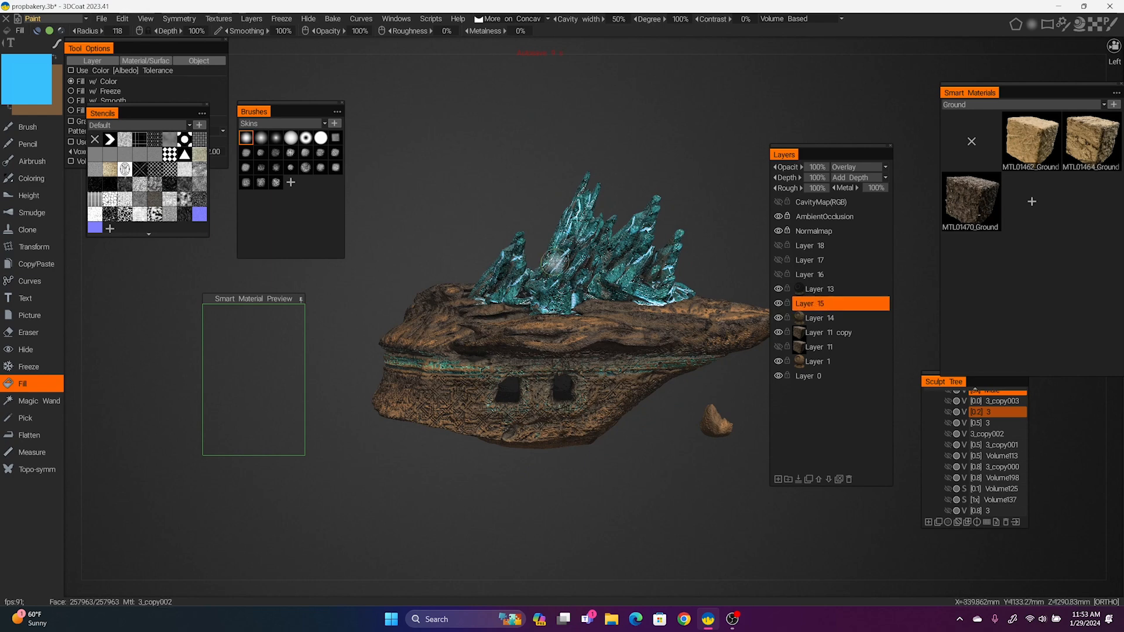
click(833, 290)
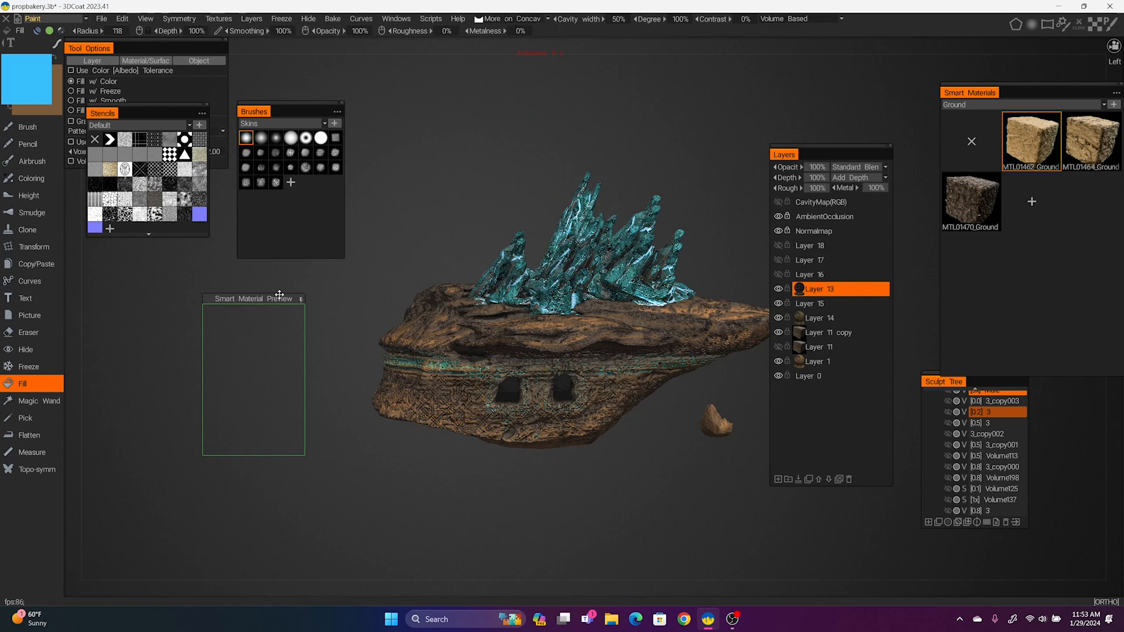
click(507, 21)
drag(422, 164, 434, 190)
click(797, 290)
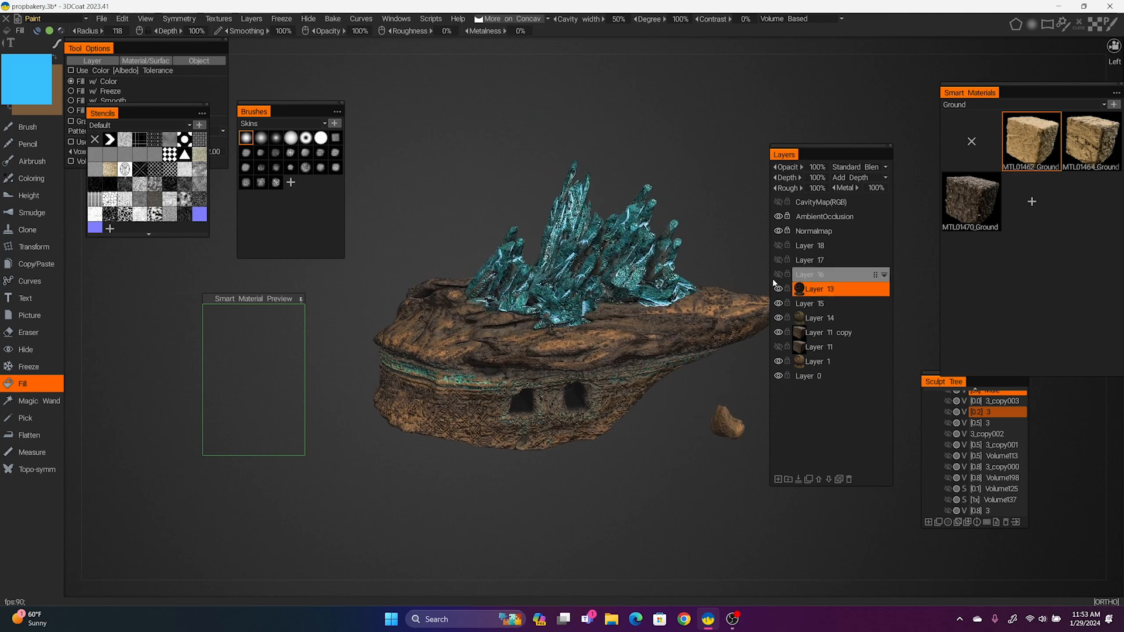
Make Layer 16 visible, select it, and inspect its ColorBurn colouring on the crystals
click(776, 274)
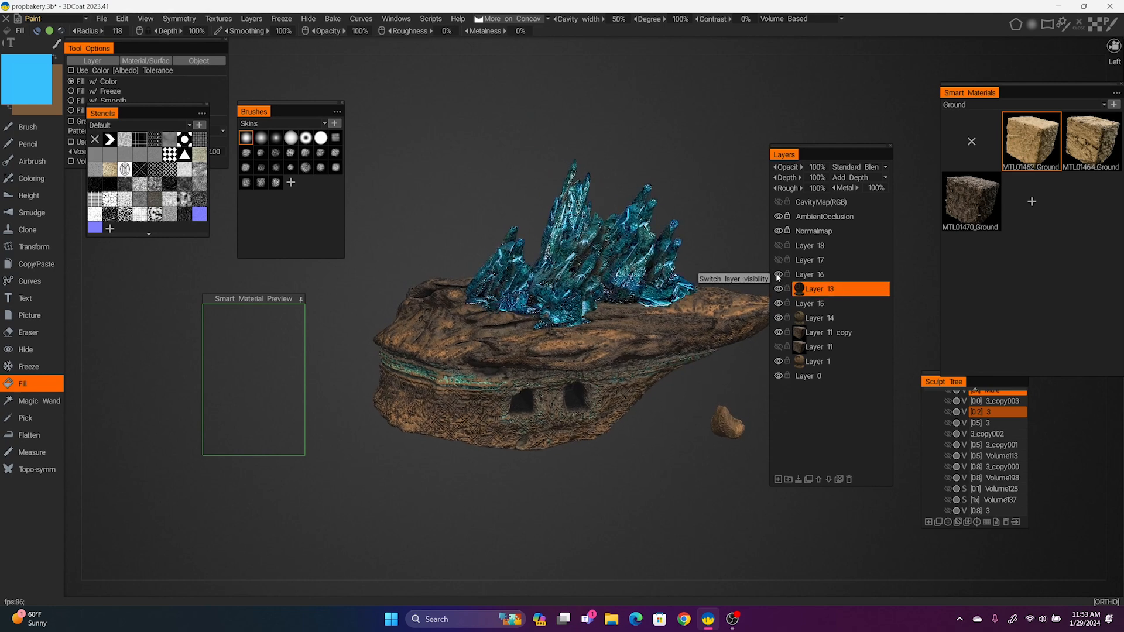
click(820, 275)
drag(534, 139, 504, 128)
scroll(521, 173, up, 4)
drag(528, 176, 491, 276)
scroll(679, 126, down, 3)
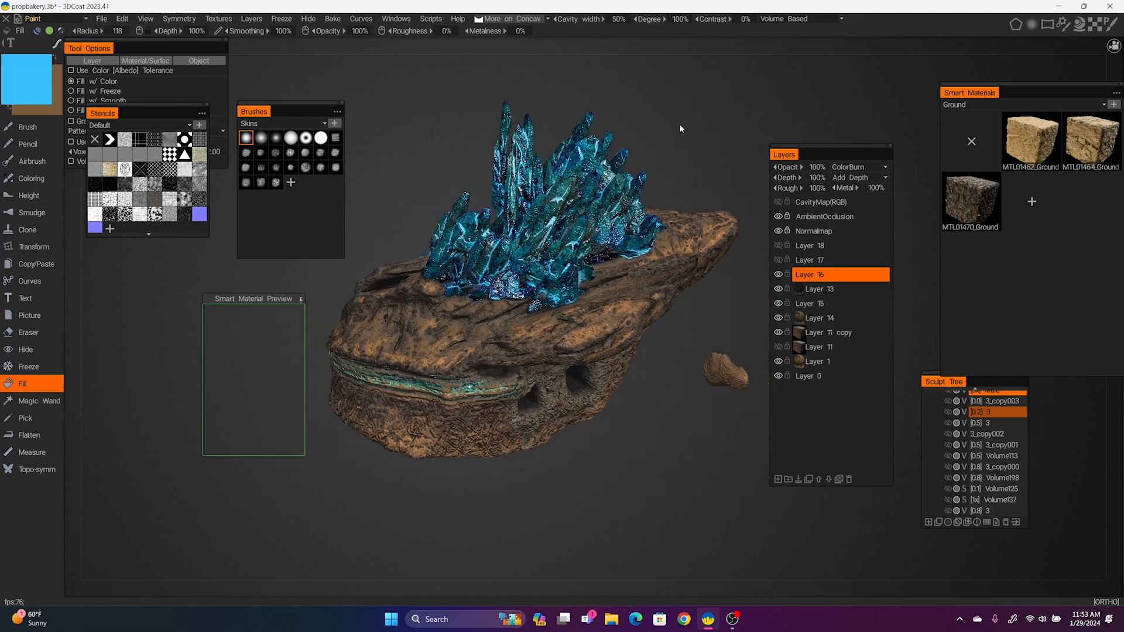
drag(661, 154, 588, 123)
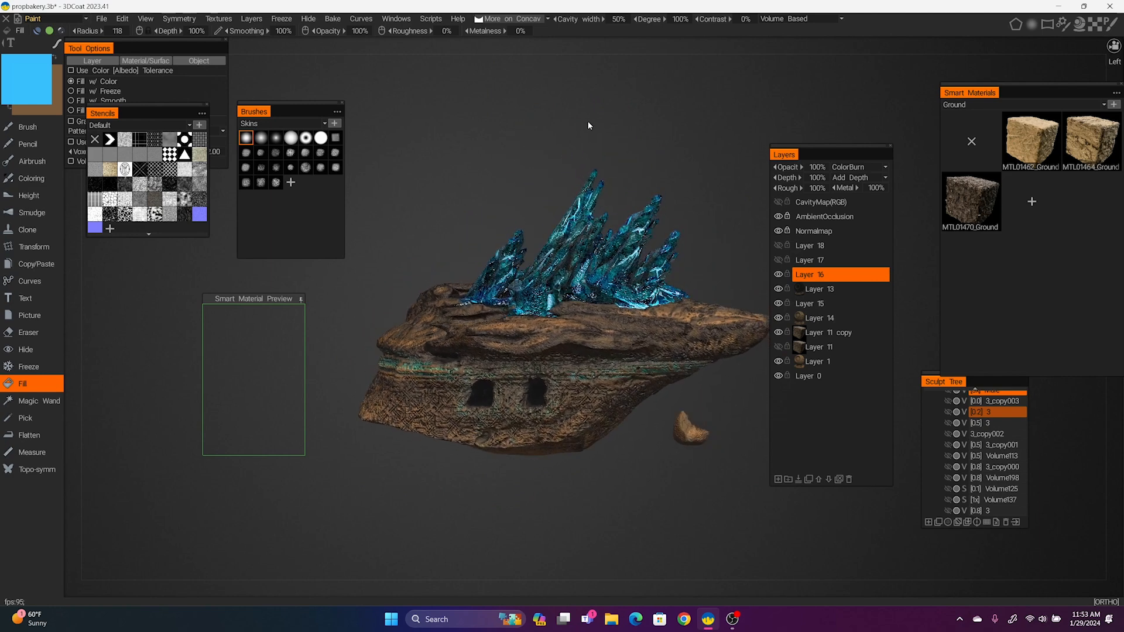
right_drag(505, 140, 554, 154)
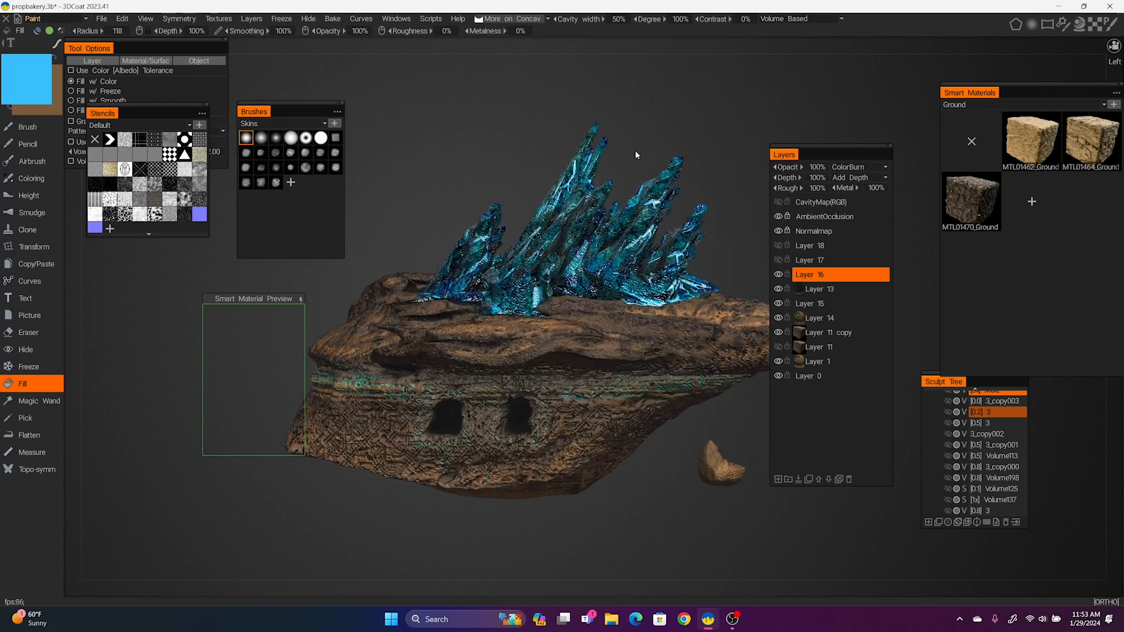
Make Layer 17 visible, select it, and compare the crystals with its ColorDodge effect off and on
click(777, 260)
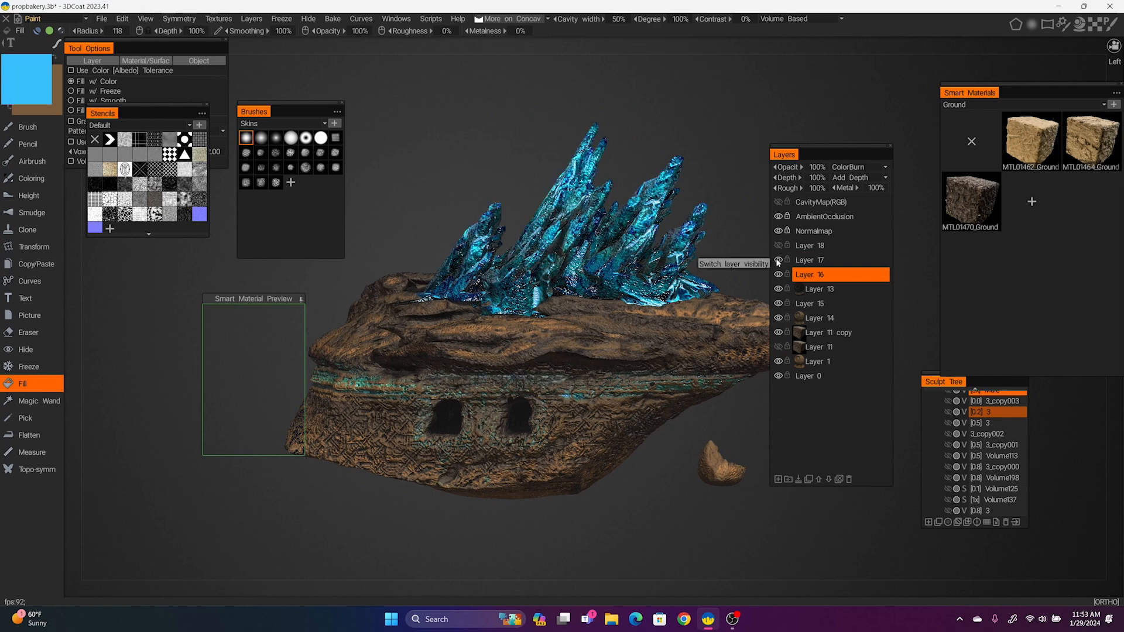
click(821, 259)
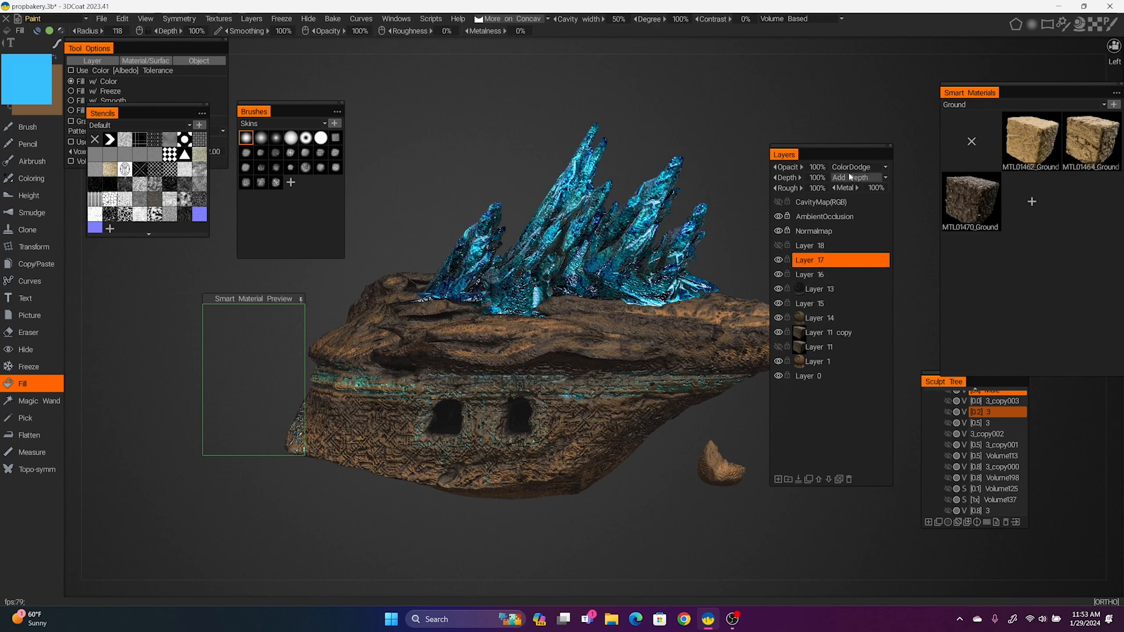
click(778, 260)
click(778, 261)
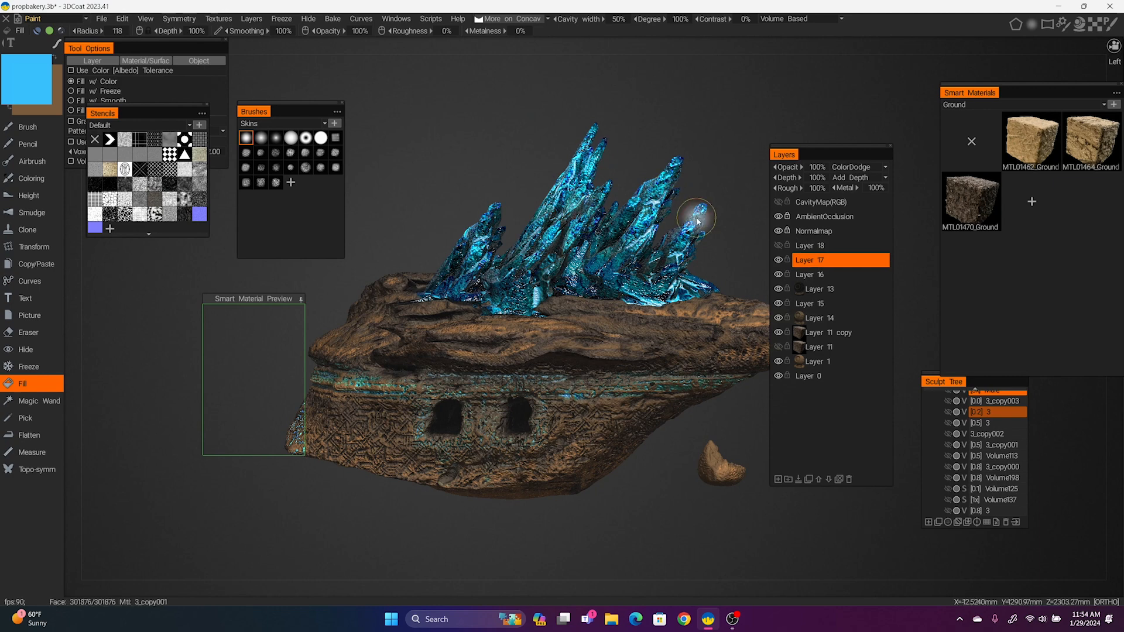
Look over the fully textured prop and open the Export Objects & Textures settings
alt+right_drag(702, 196, 685, 147)
alt+middle_drag(644, 293, 639, 238)
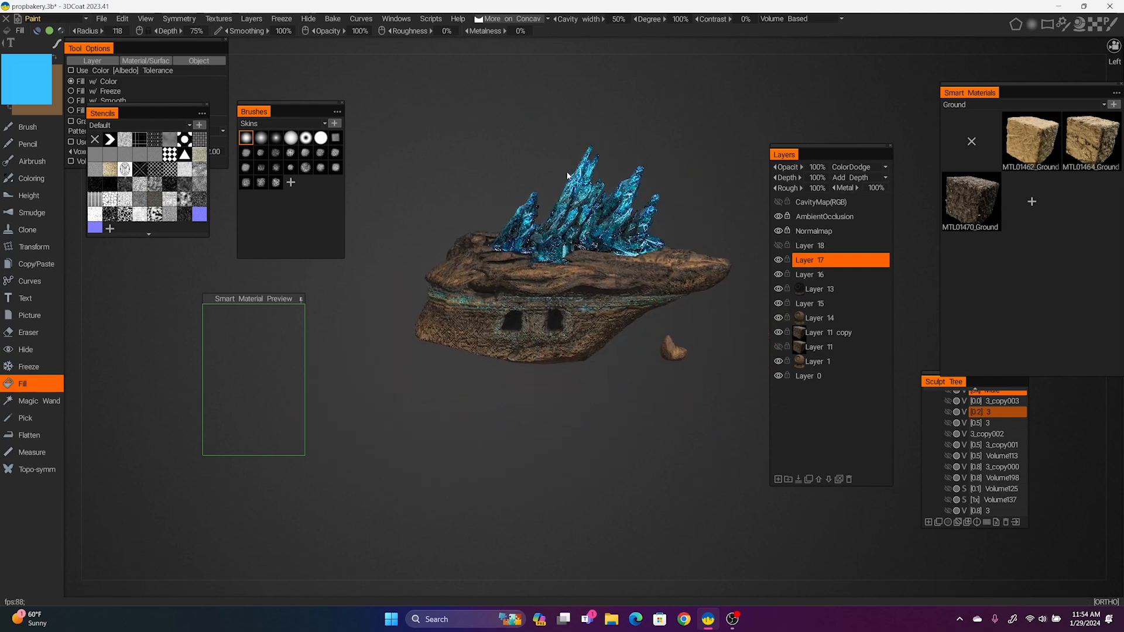
alt+right_drag(638, 238, 626, 273)
alt+drag(620, 462, 500, 431)
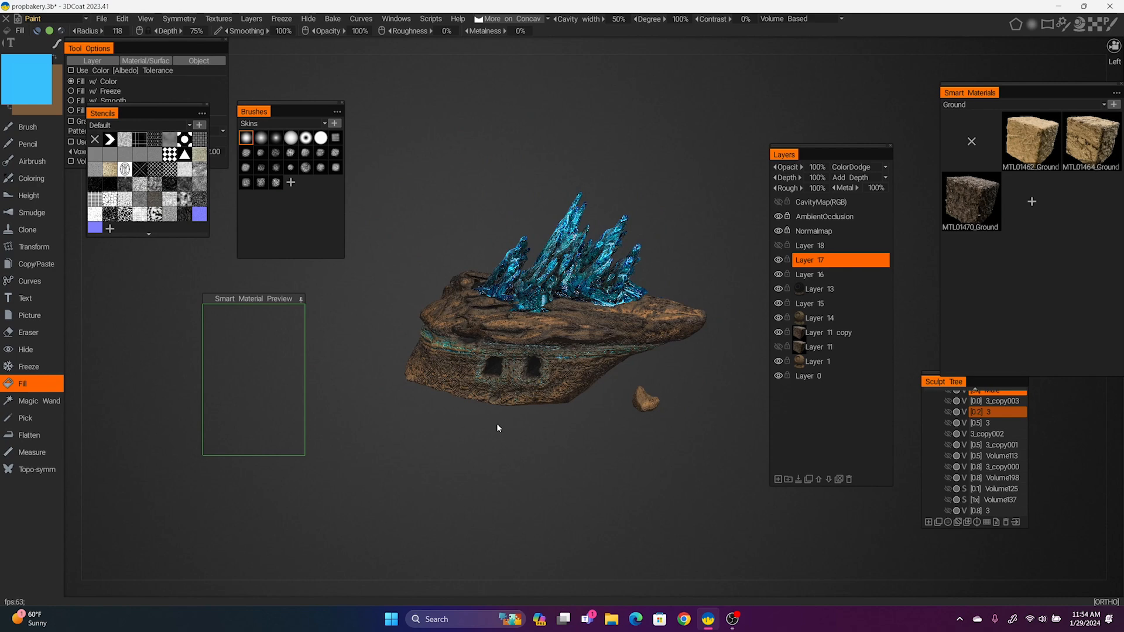
mouse_move(509, 440)
alt+mouse_down()
mouse_move(502, 455)
mouse_move(527, 466)
mouse_move(458, 352)
alt+mouse_up()
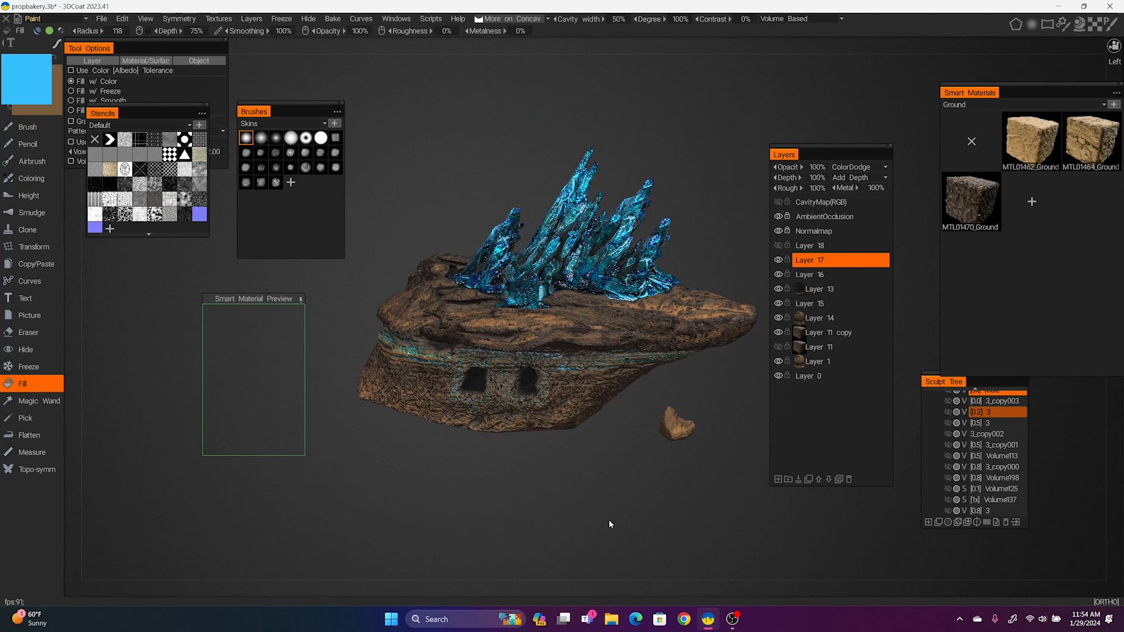
drag(604, 517, 417, 349)
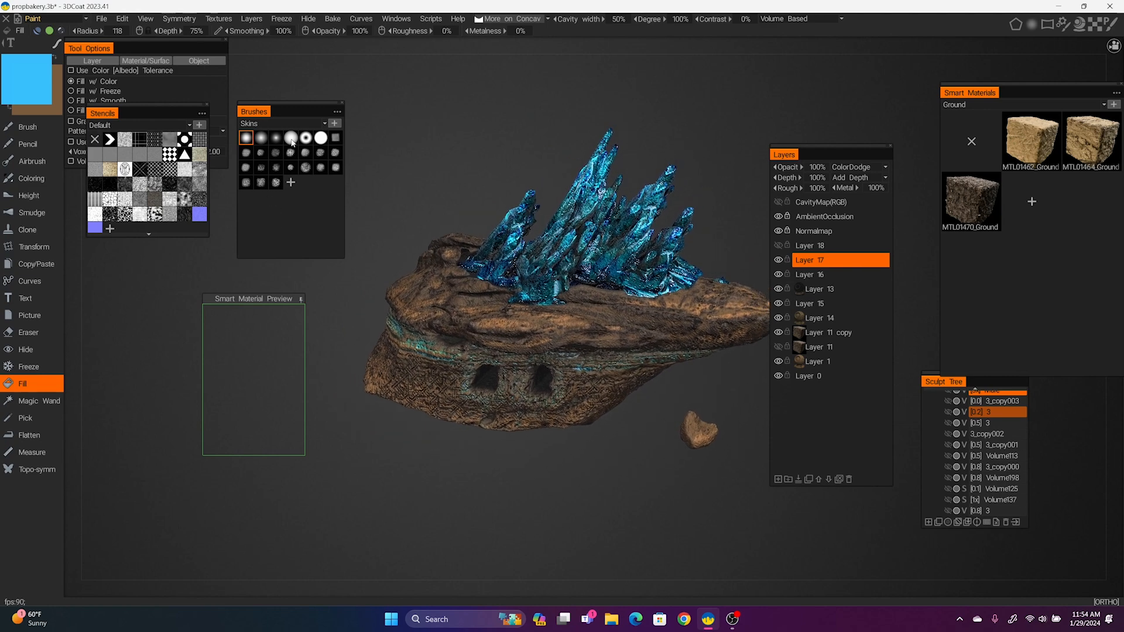
click(103, 19)
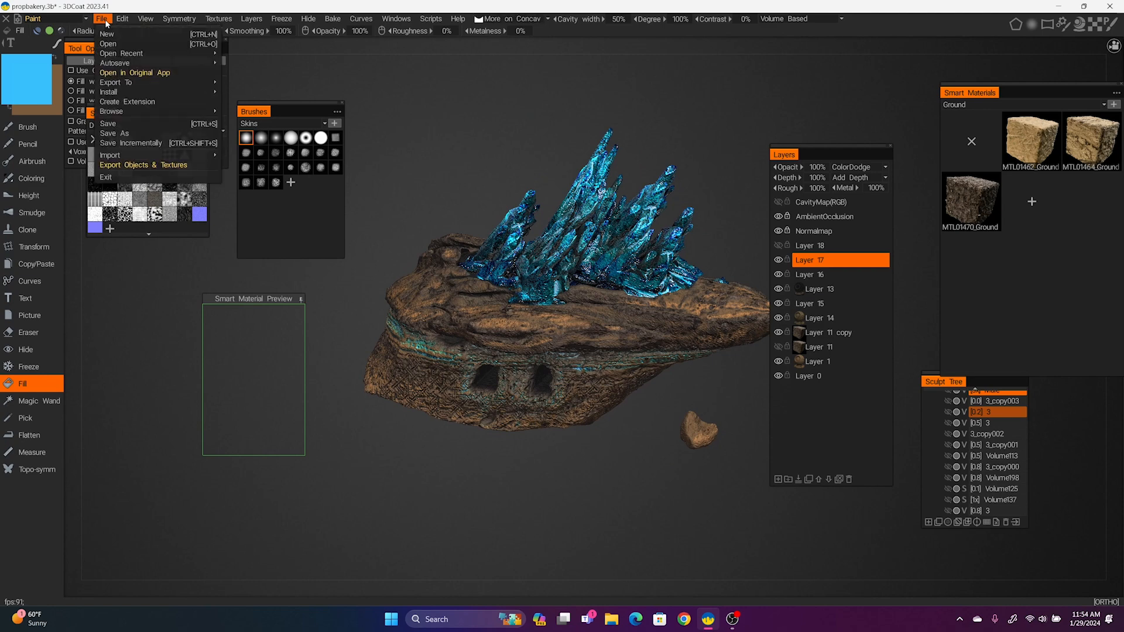
click(157, 166)
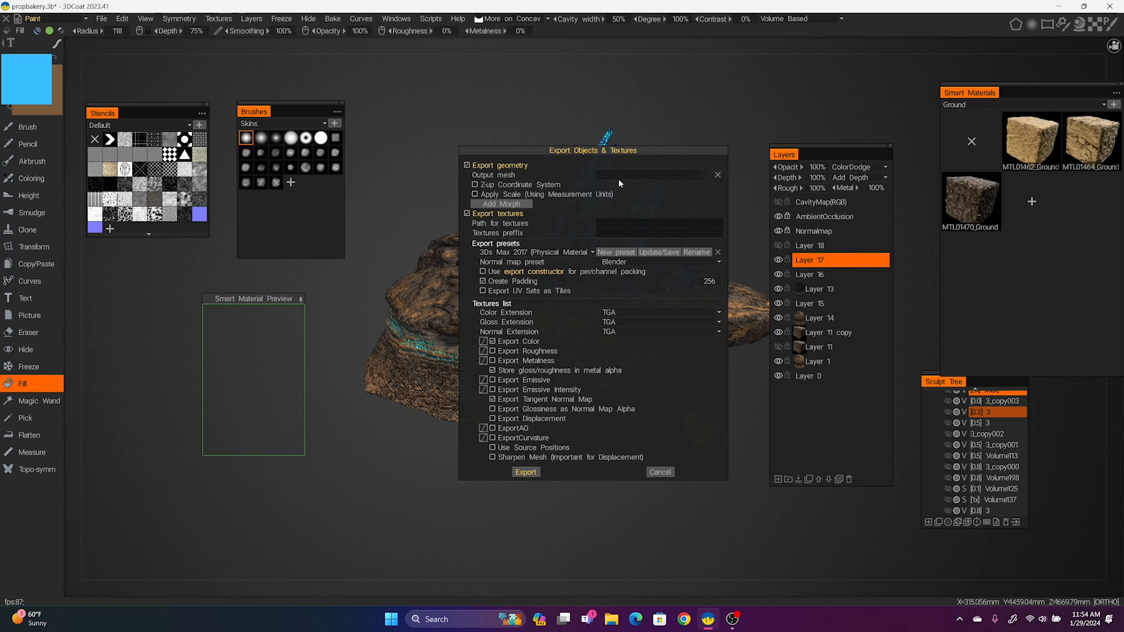
Set the export preset to Blender Cycles, remove the displacement texture from the list, and open the output mesh path
click(507, 254)
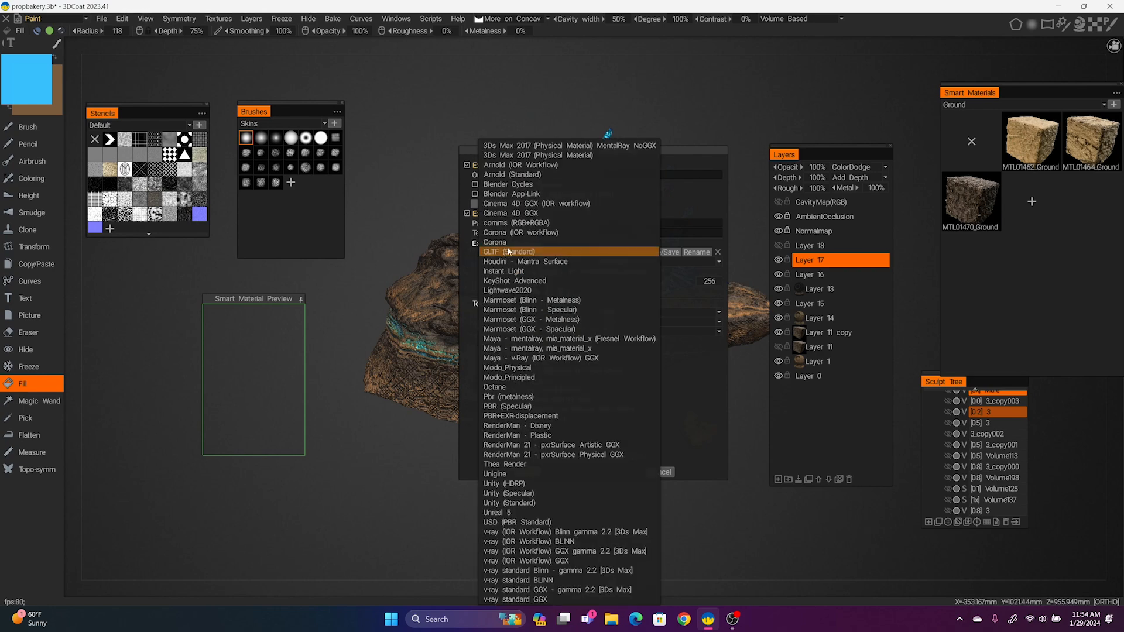
click(535, 185)
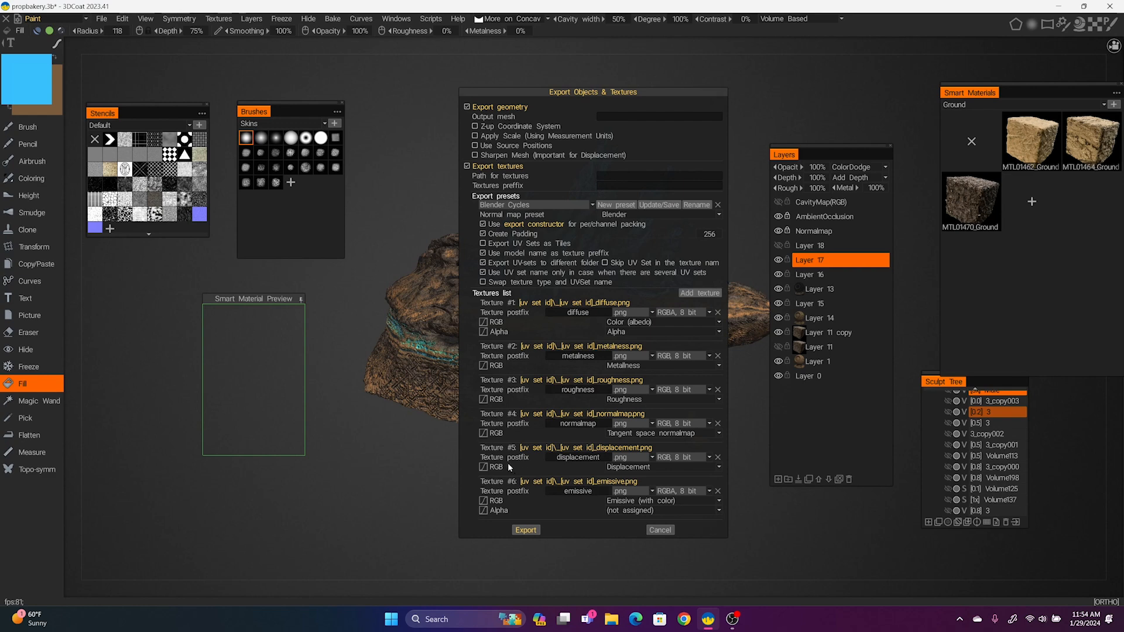
click(718, 458)
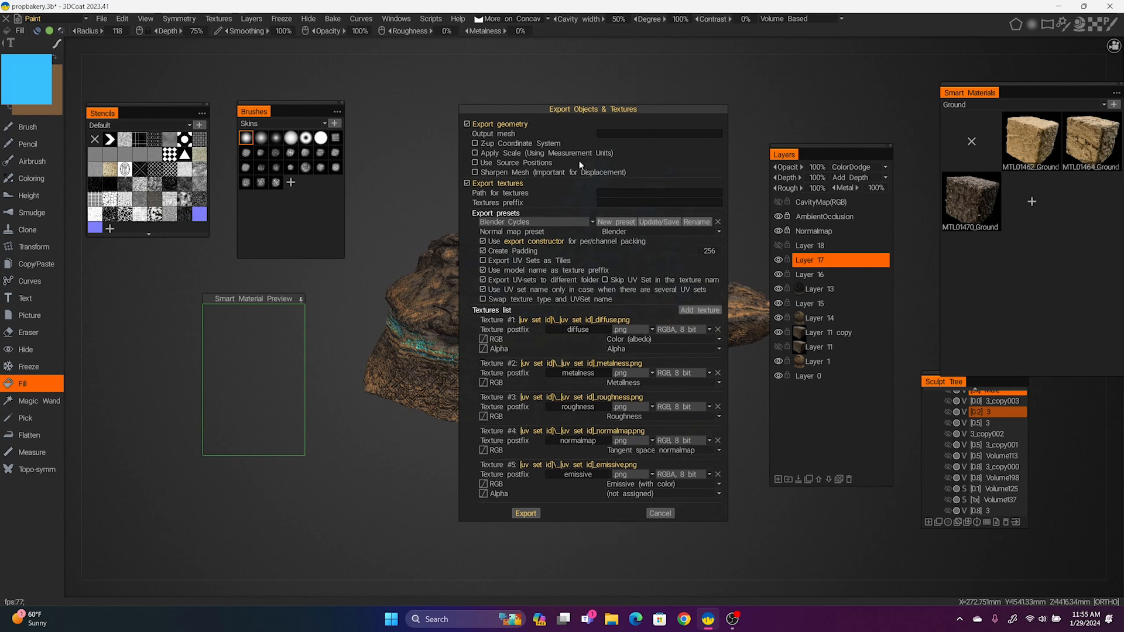
drag(572, 106, 176, 106)
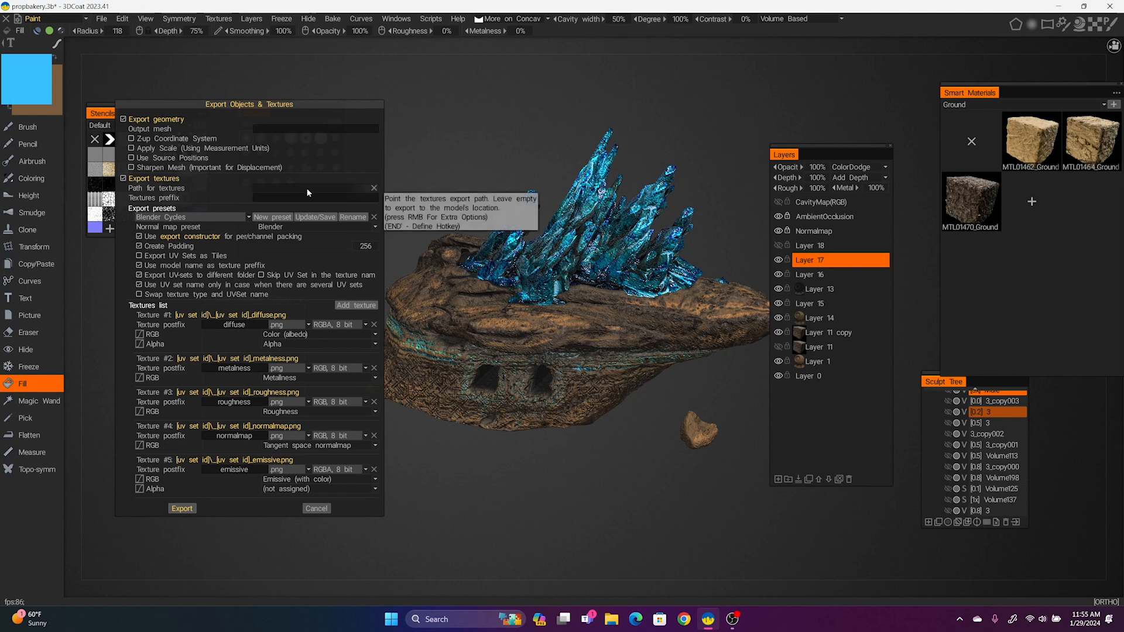
click(311, 129)
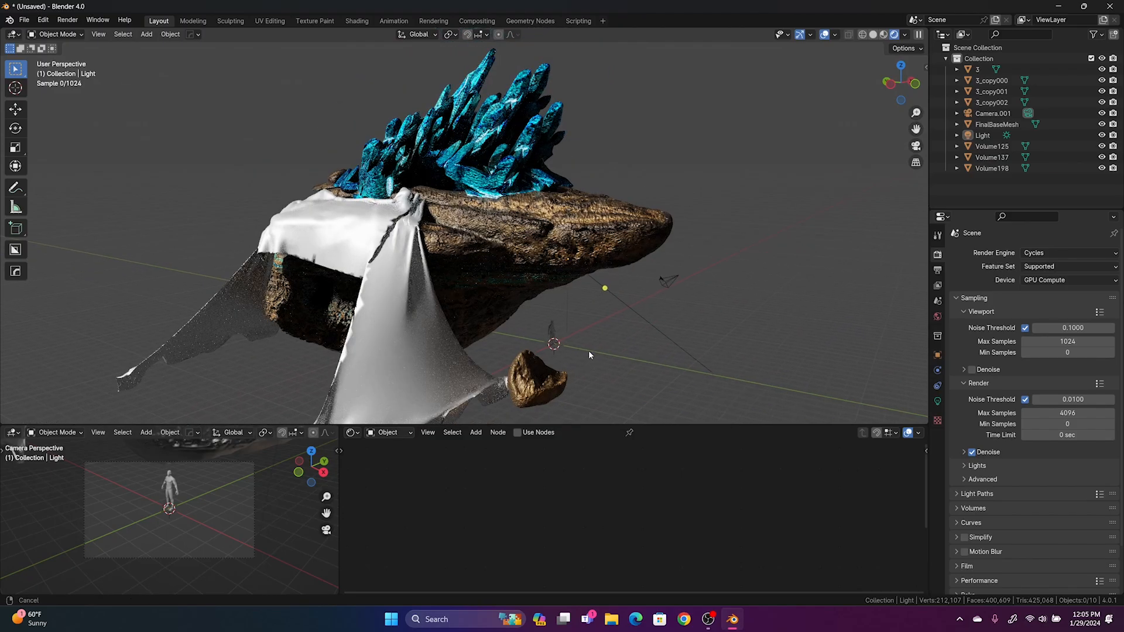
In Blender, remove the imported material slots from the main rock formation and the 3_copy001 crystal cluster
scroll(605, 348, down, 5)
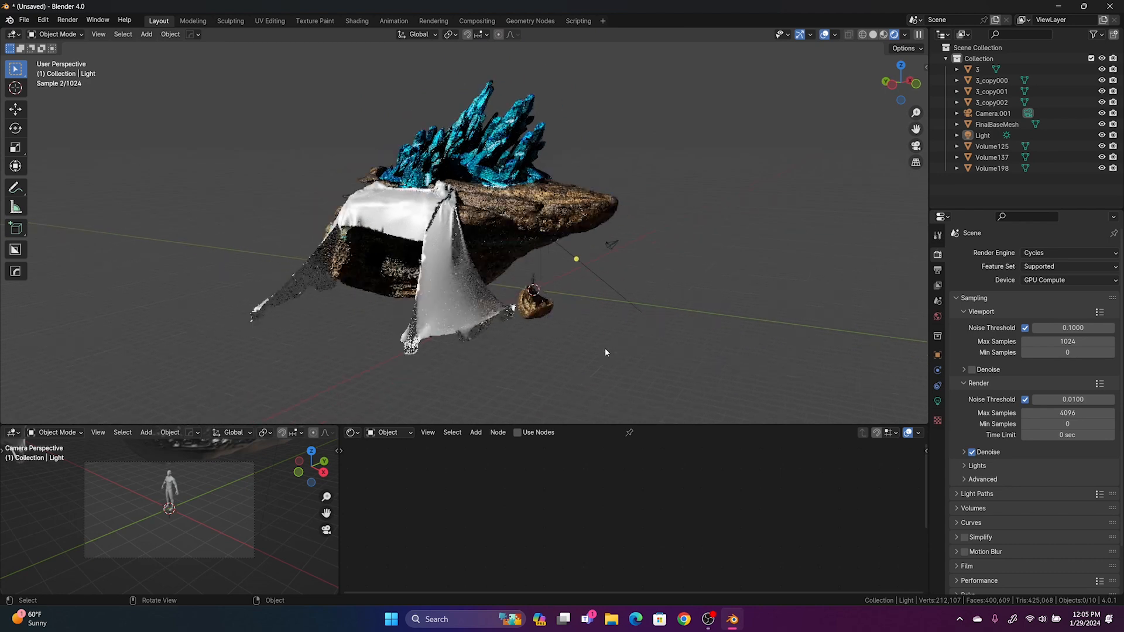
click(537, 221)
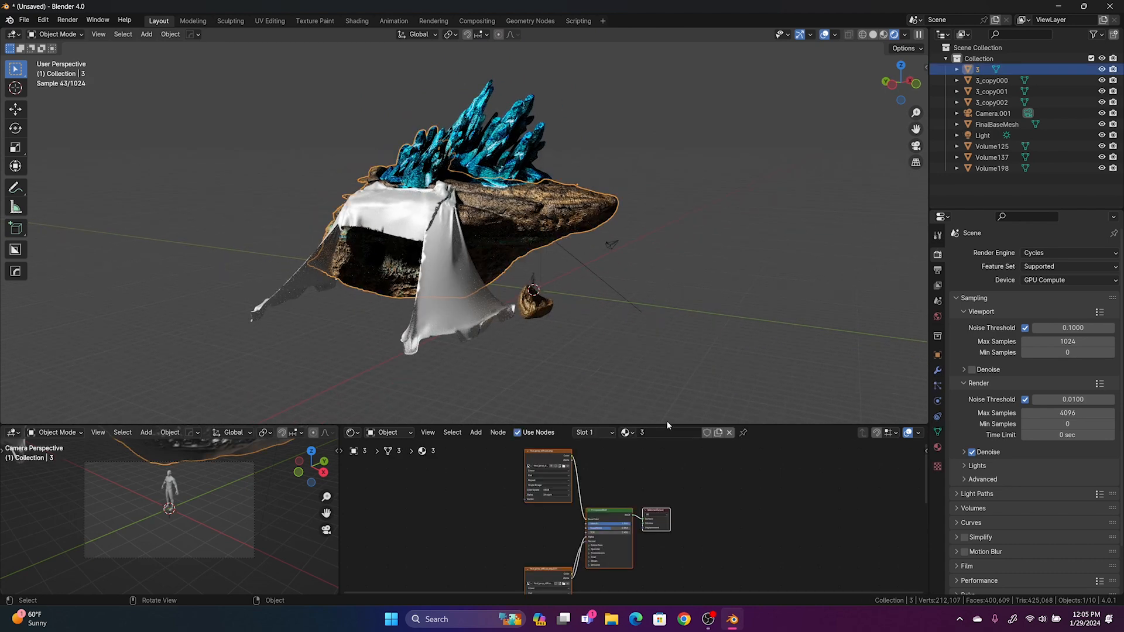
scroll(686, 504, down, 5)
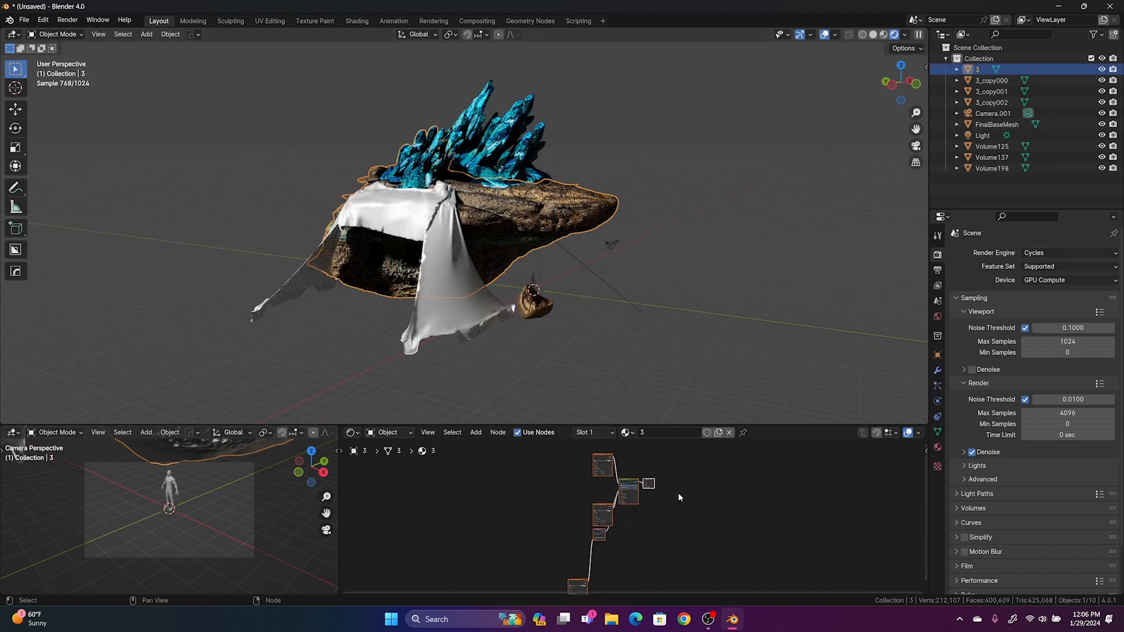
click(937, 448)
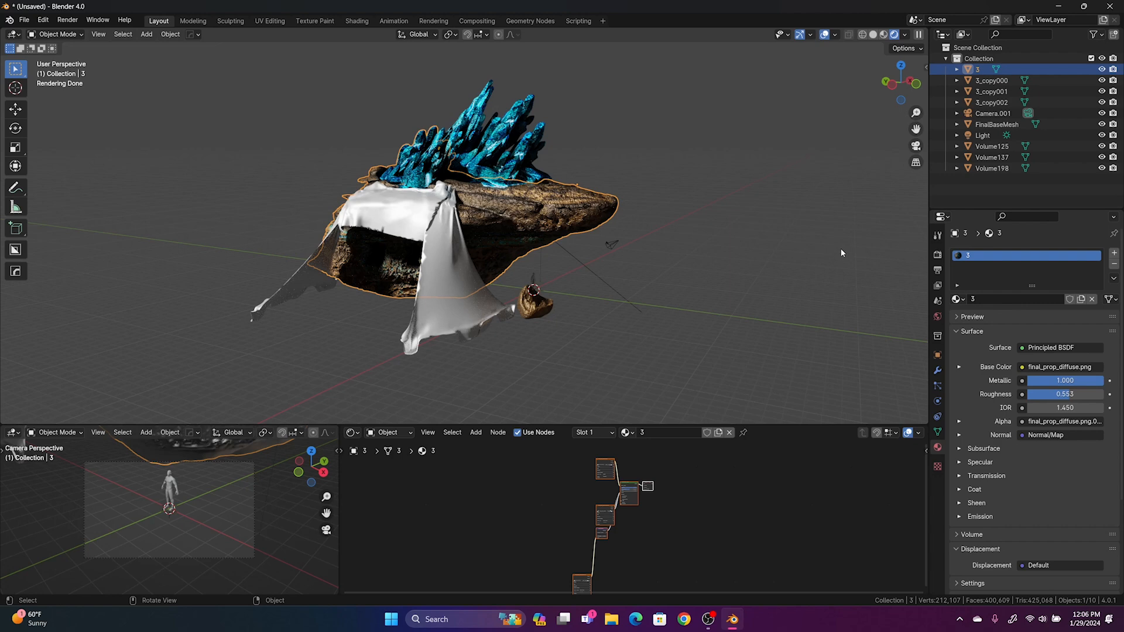
click(1114, 267)
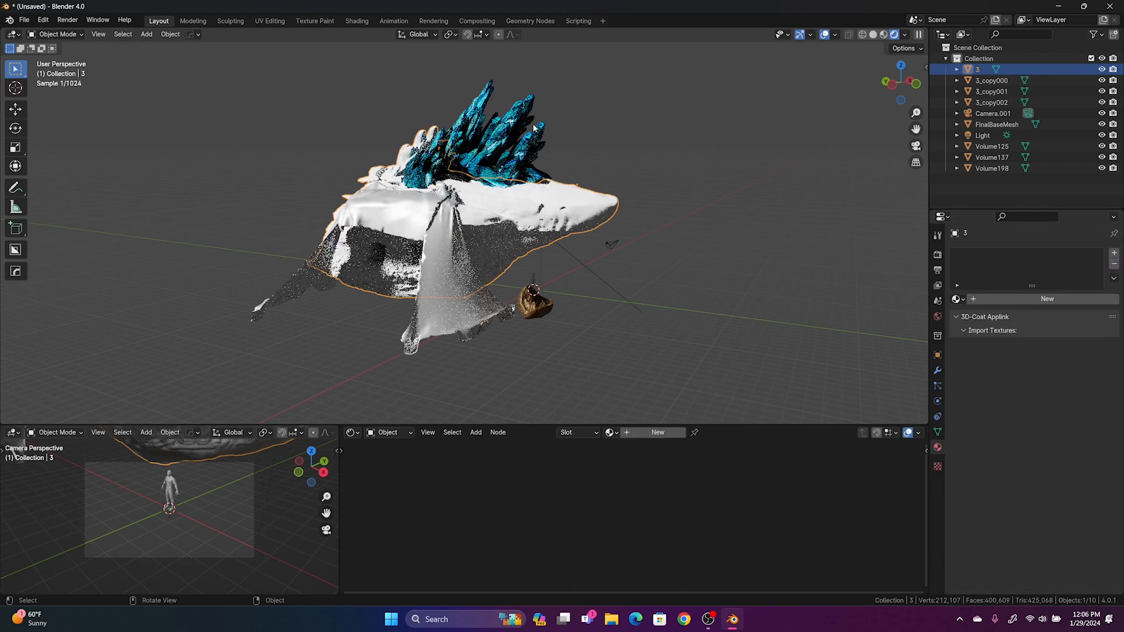
click(523, 154)
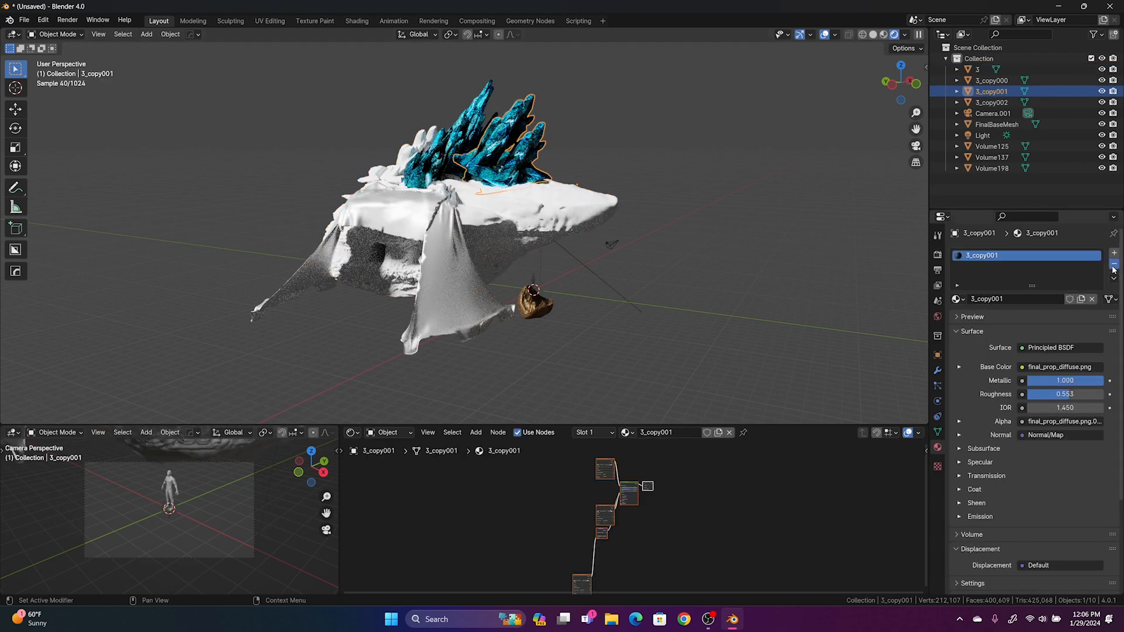
click(1114, 268)
Select the small boulder, the rock formation and all crystal pieces, and join them into one object
click(537, 303)
middle_drag(537, 302, 645, 298)
shift+click(527, 228)
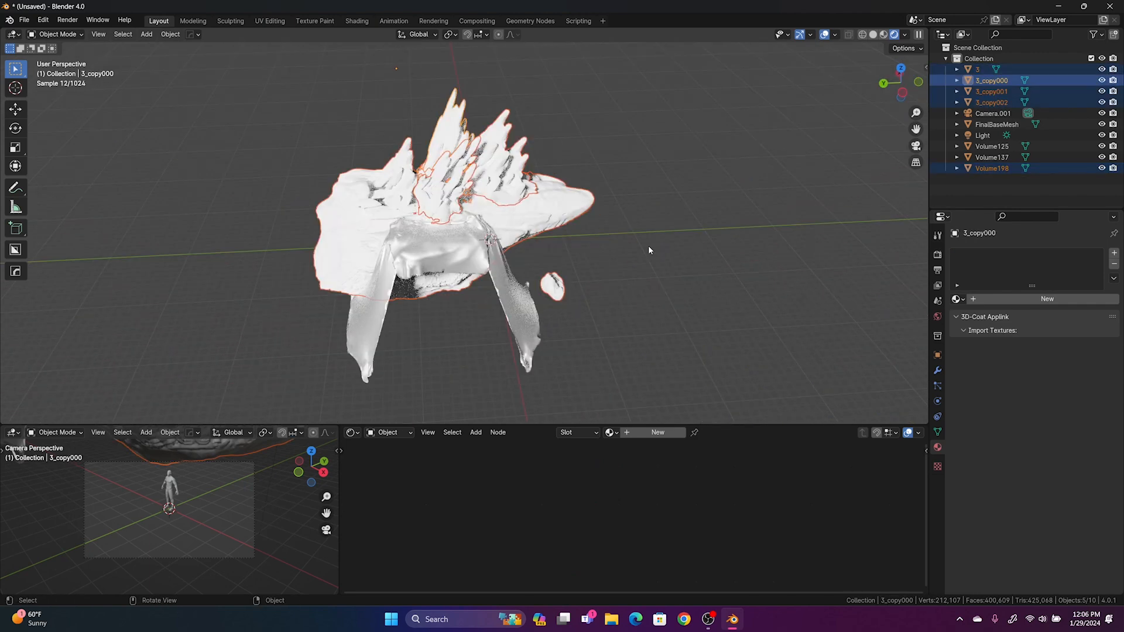
key(ctrl+j)
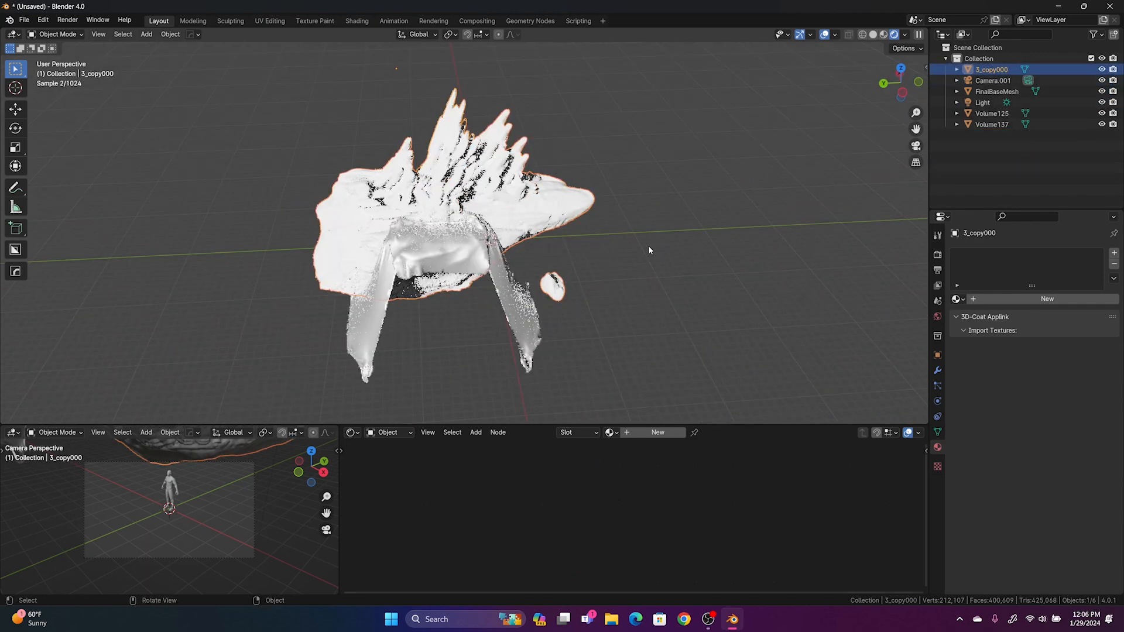
click(669, 289)
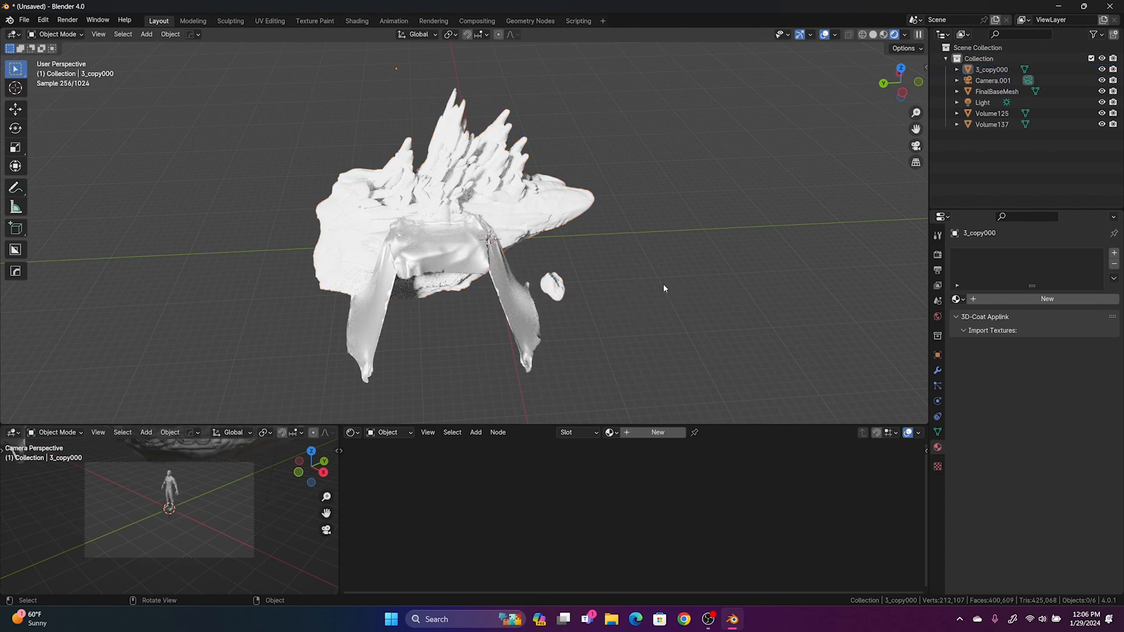
Add a new material to the joined rock formation and enlarge the shader node editor
click(534, 211)
click(657, 432)
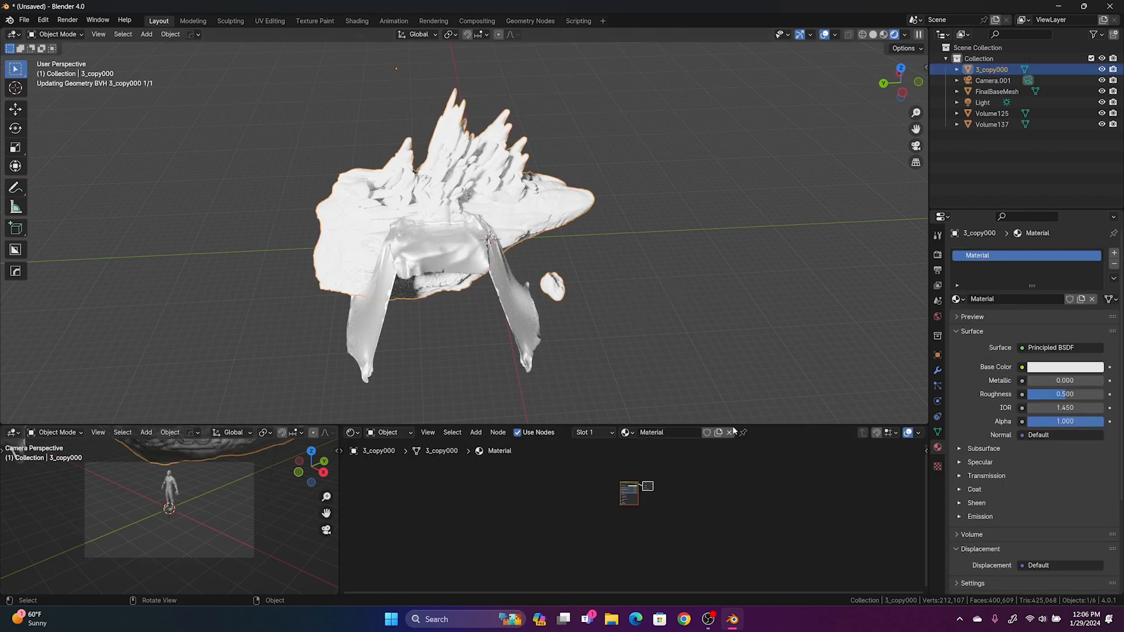
drag(758, 424, 758, 344)
scroll(620, 544, up, 8)
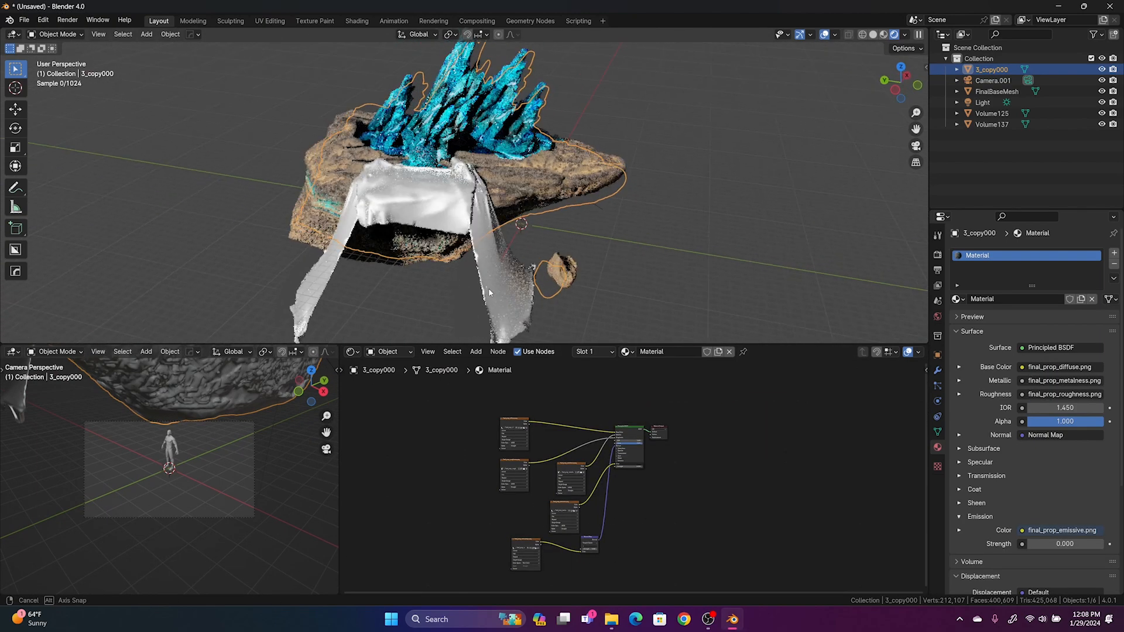
Move the tarp aside from the rock formation and inspect the textured rock and crystals from several angles
middle_drag(488, 288, 632, 232)
scroll(579, 263, up, 3)
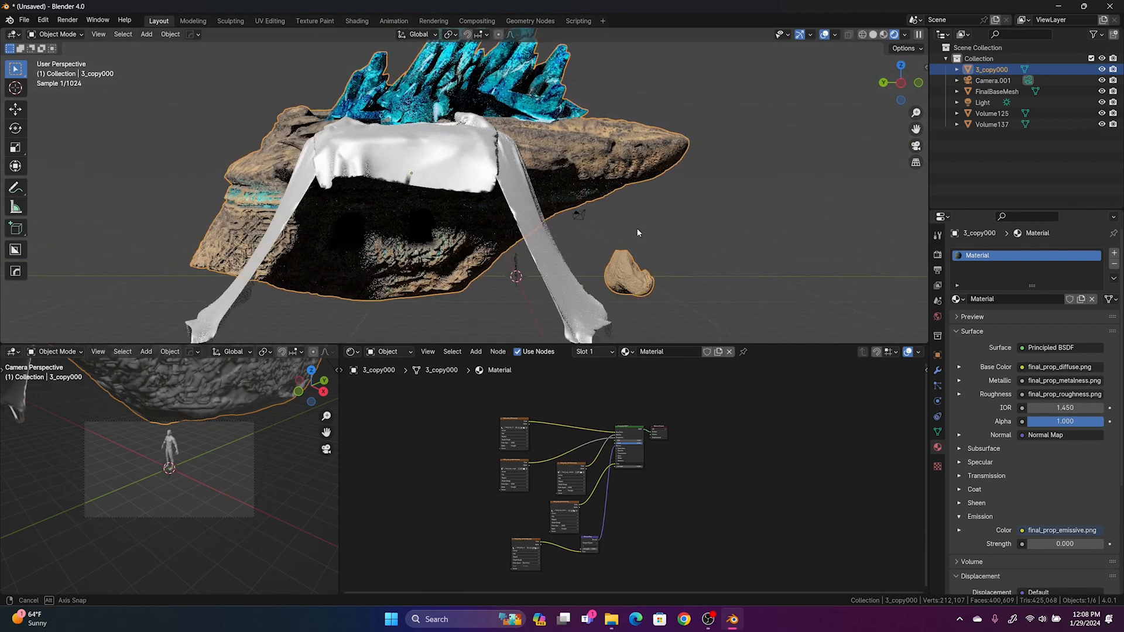
scroll(592, 228, down, 3)
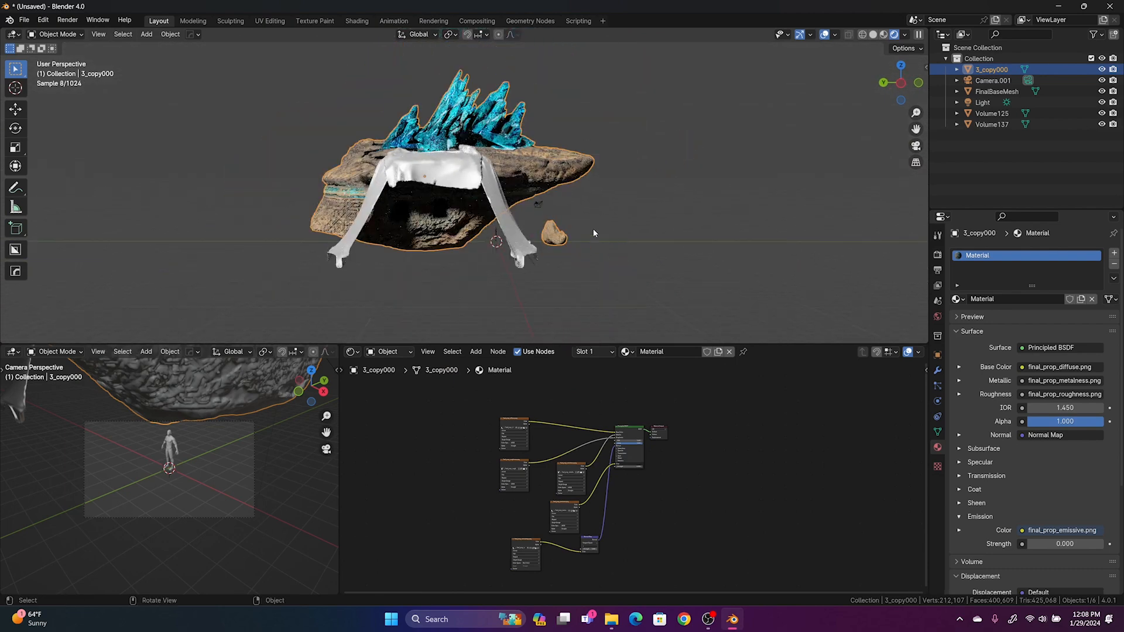
click(475, 175)
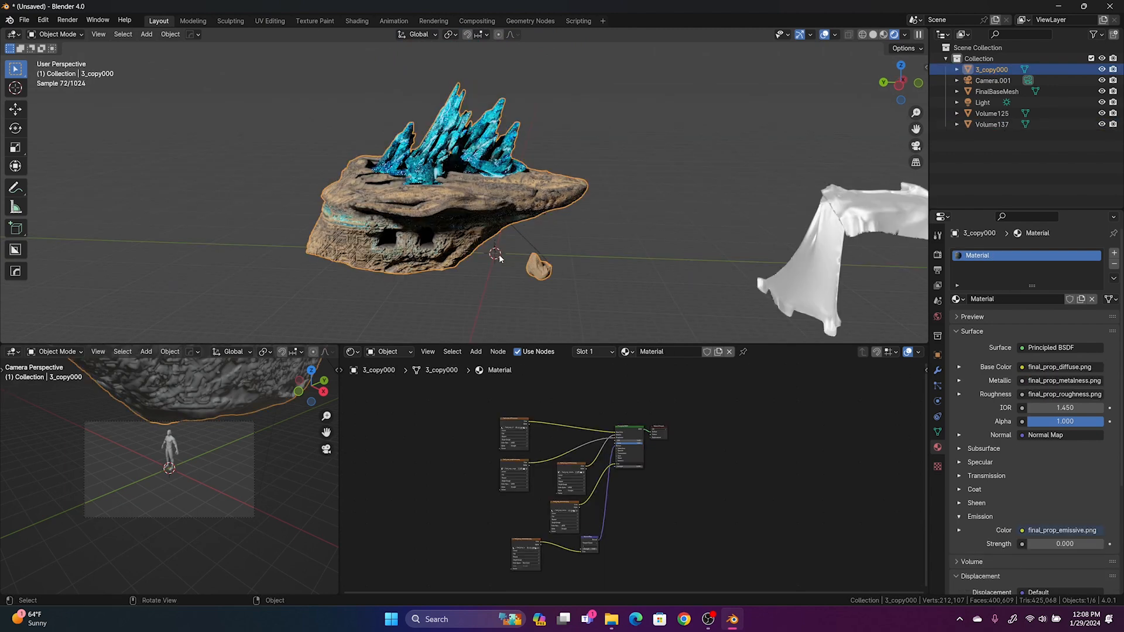
middle_drag(495, 253, 515, 254)
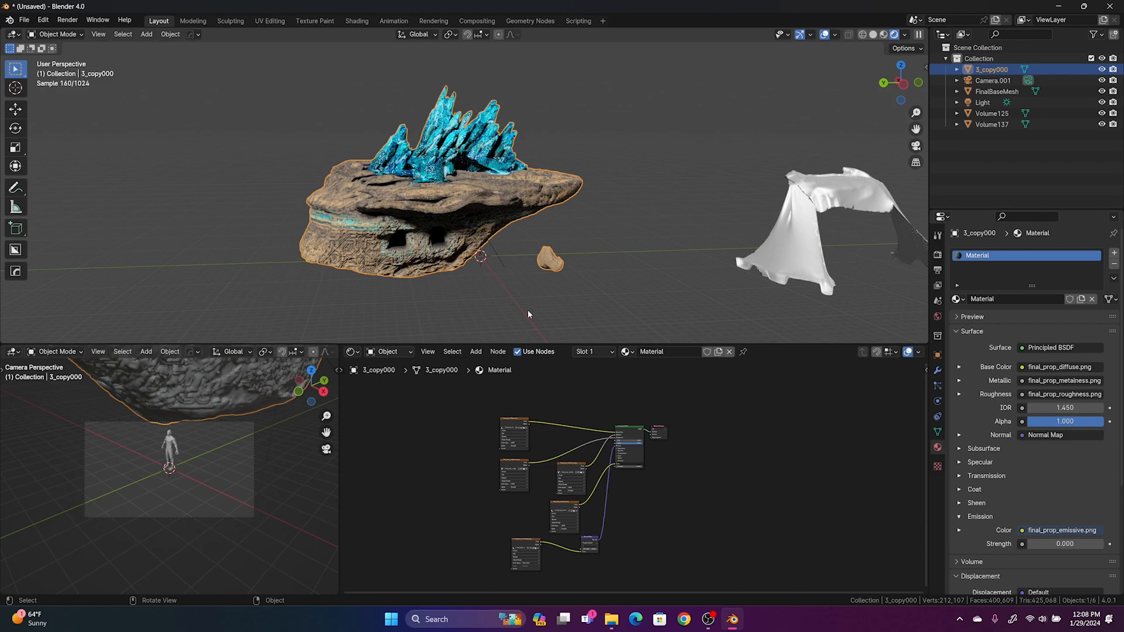
middle_drag(601, 255, 552, 233)
scroll(526, 291, up, 3)
scroll(554, 193, down, 2)
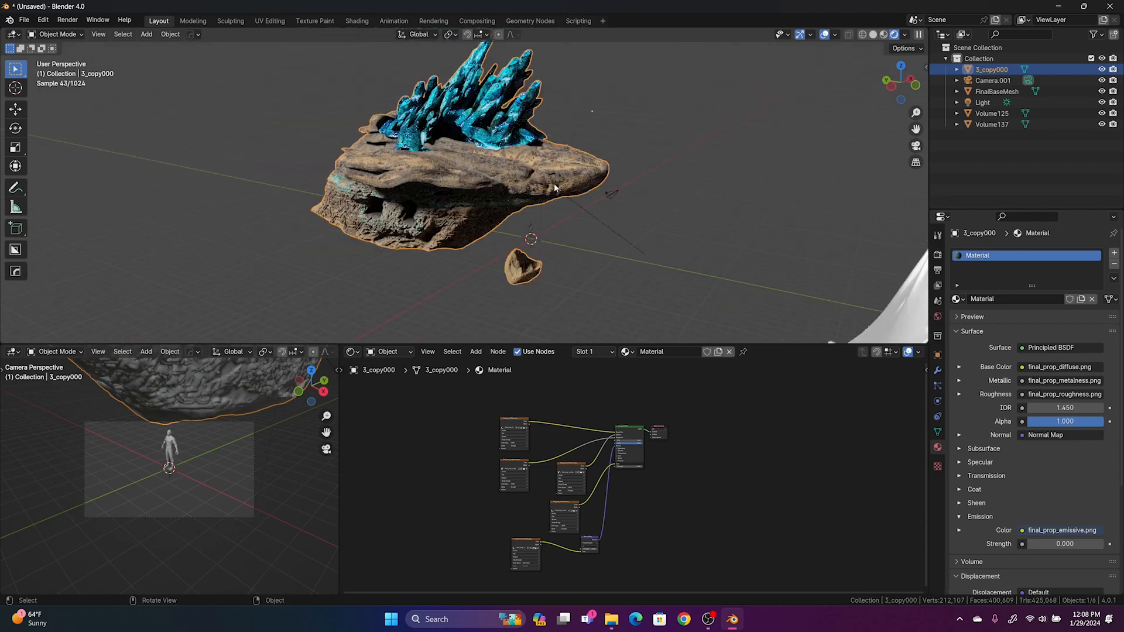
Separate the entire joined rock mesh into individual objects by loose parts and return to Object Mode
key(Tab)
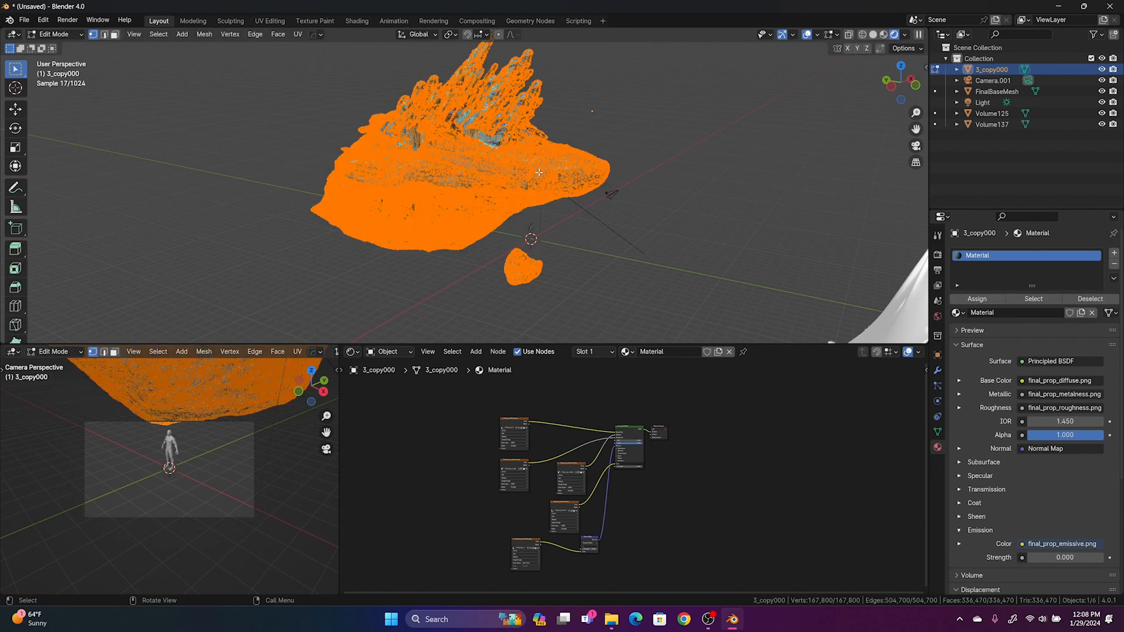
key(a)
right_click(494, 149)
key(p)
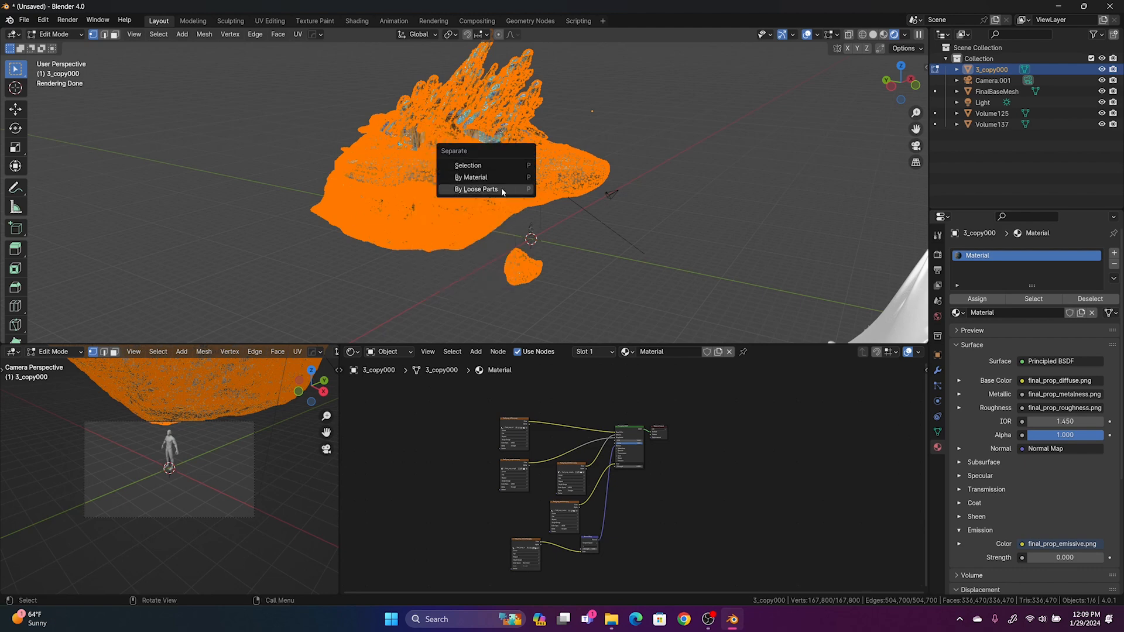
click(475, 189)
key(Tab)
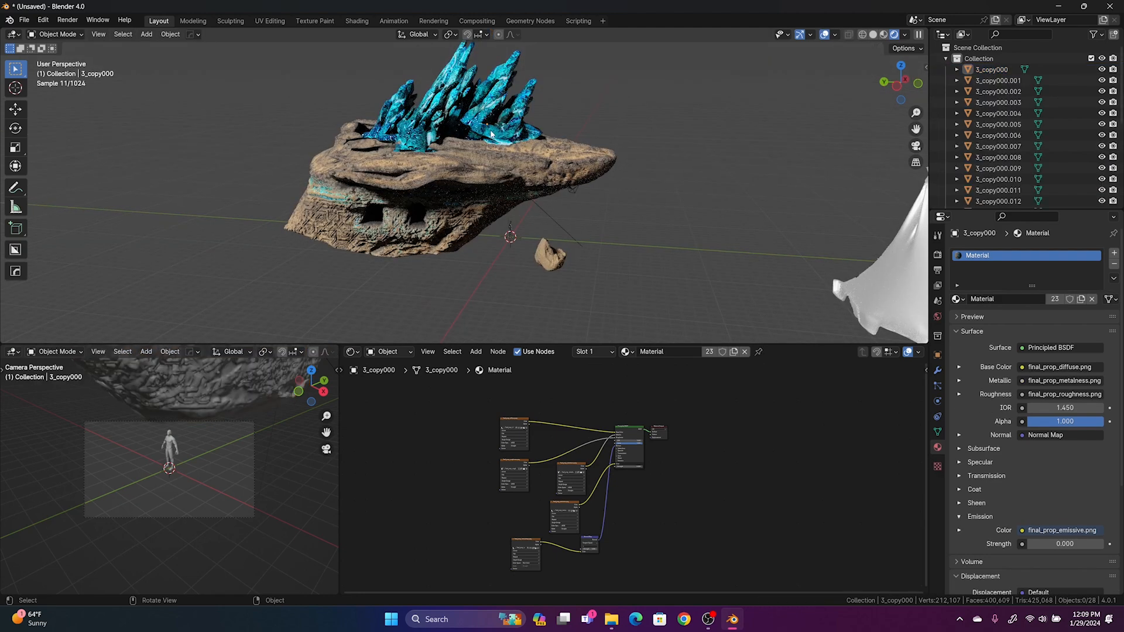
Try moving one of the separated crystal clusters on top of the rock
click(491, 134)
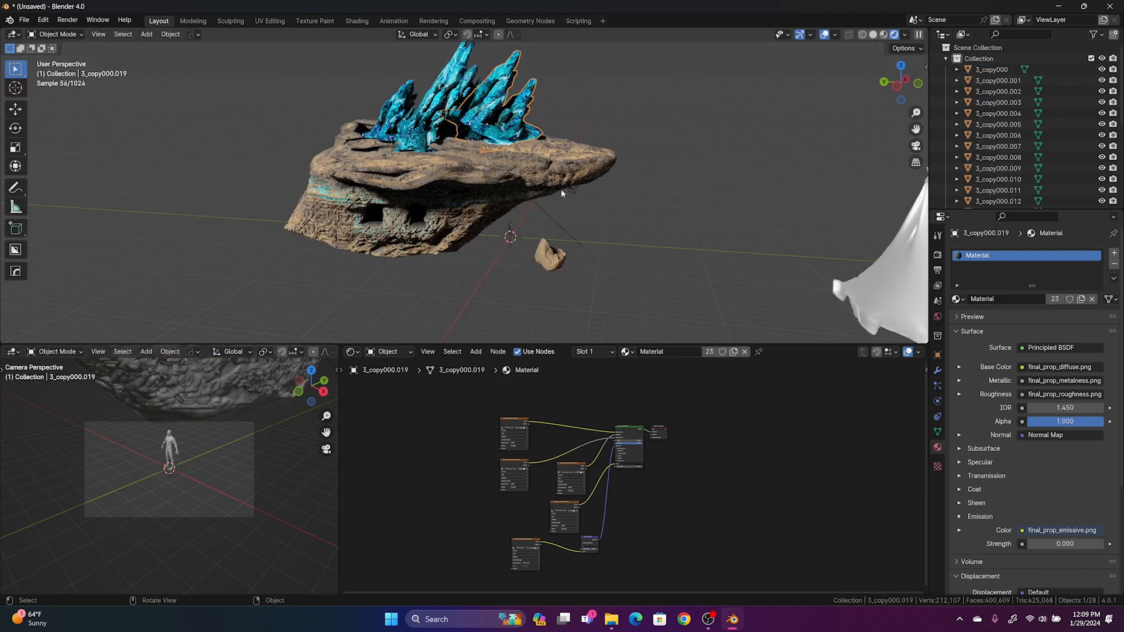
key(g)
click(644, 164)
mouse_move(644, 164)
middle_down()
mouse_move(622, 196)
mouse_move(568, 202)
middle_up()
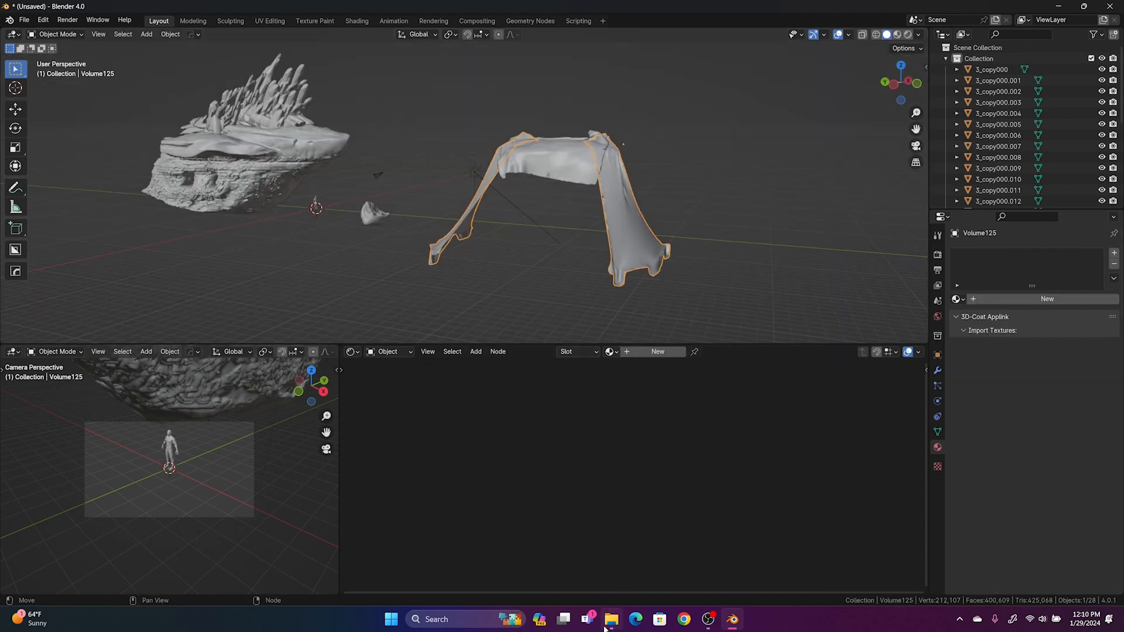
In File Explorer, browse to the UserPrefs folder inside Documents > 3DCoat and open a folder within it
click(610, 625)
drag(0, 192, 455, 146)
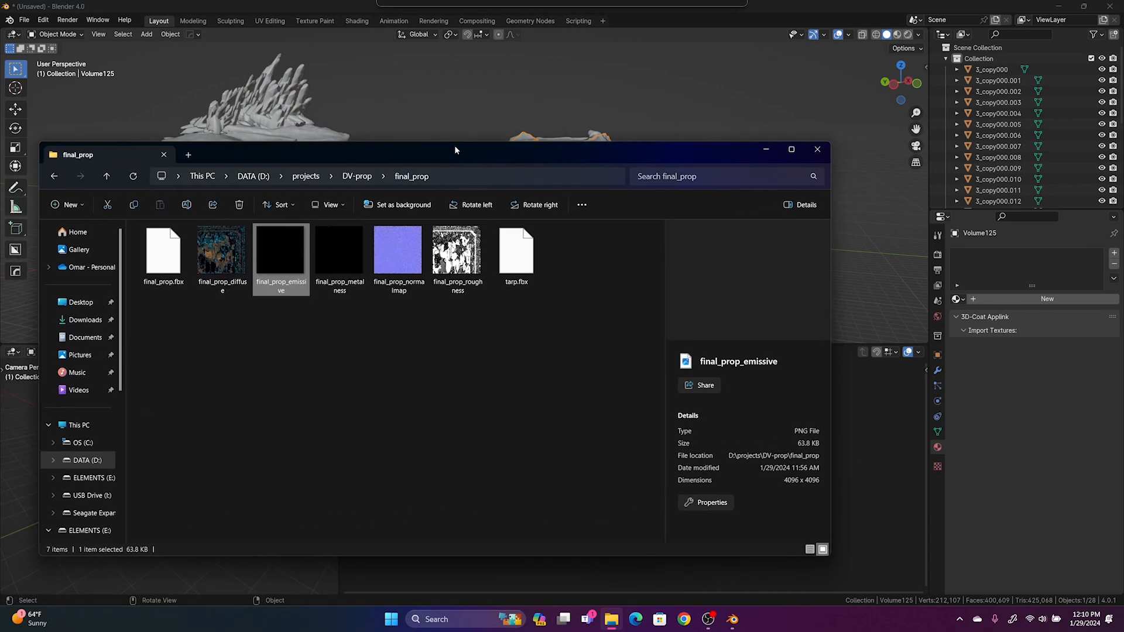
click(85, 337)
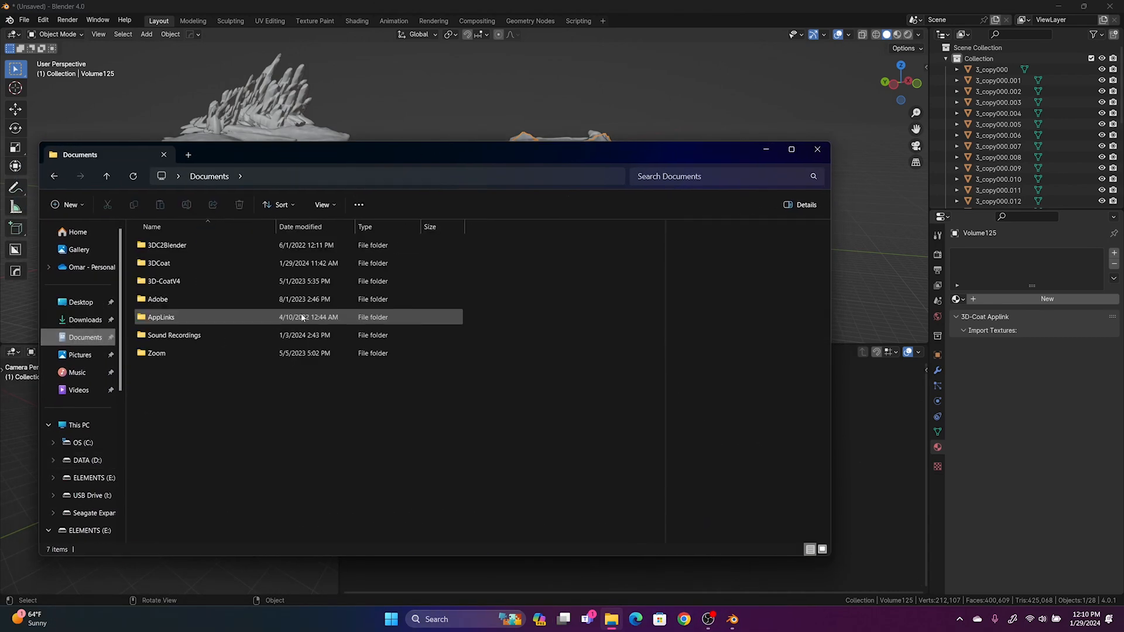
double_click(243, 264)
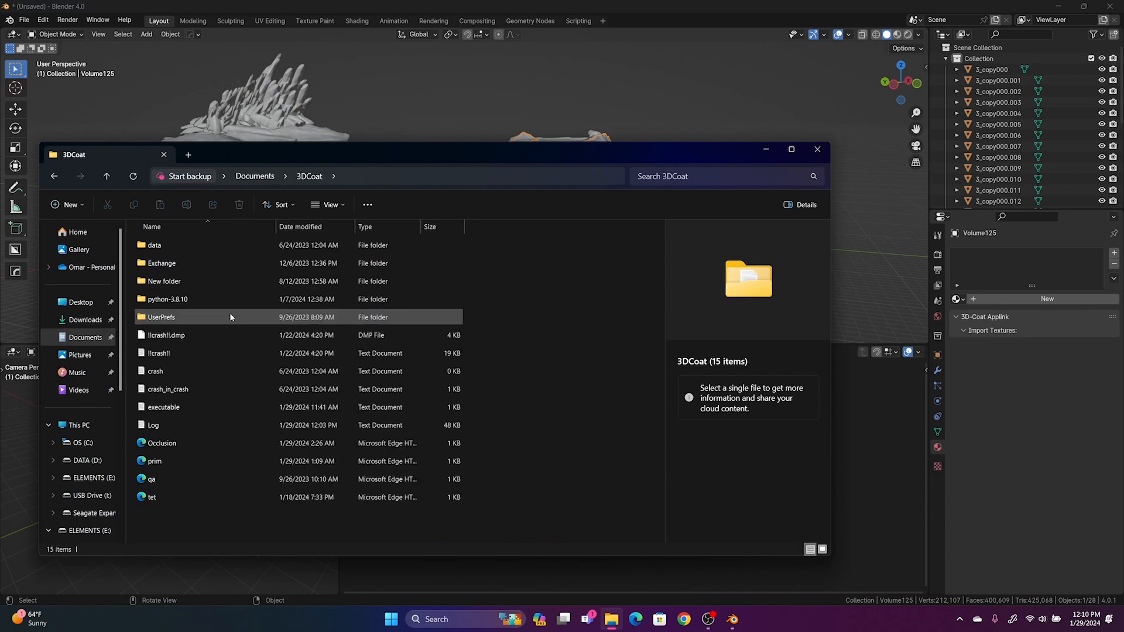
double_click(230, 317)
double_click(231, 335)
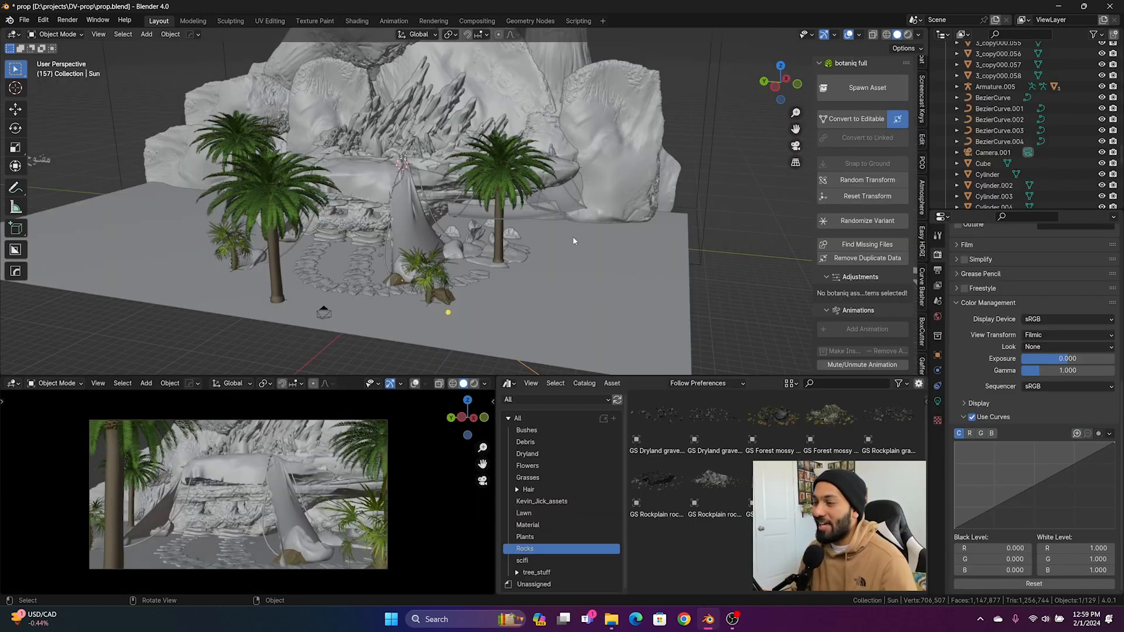
Examine the assembled prop scene in Blender, including the rock holding down the tarp, the stone paths and the palms
middle_drag(572, 236, 480, 261)
scroll(427, 227, up, 6)
click(413, 302)
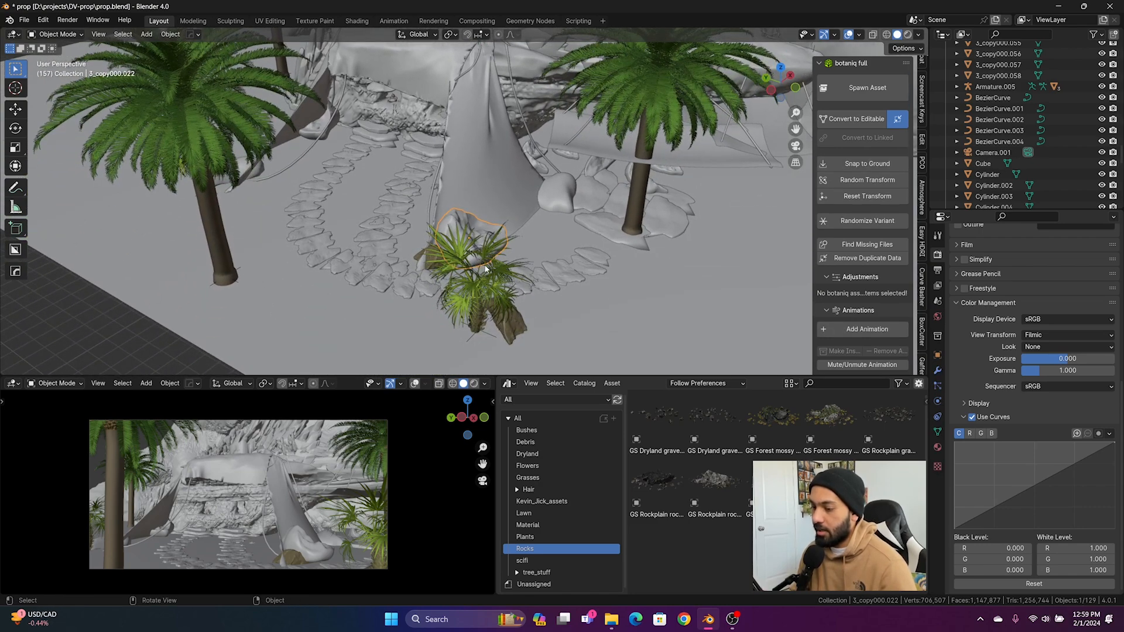
scroll(483, 268, up, 1)
scroll(496, 268, up, 2)
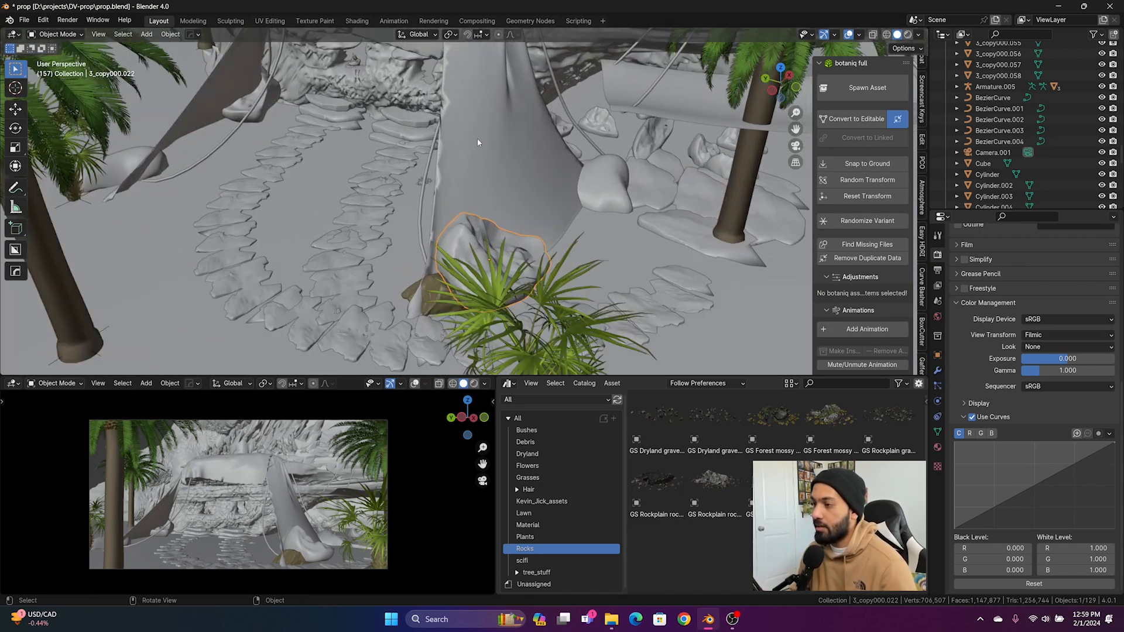
middle_drag(510, 214, 467, 317)
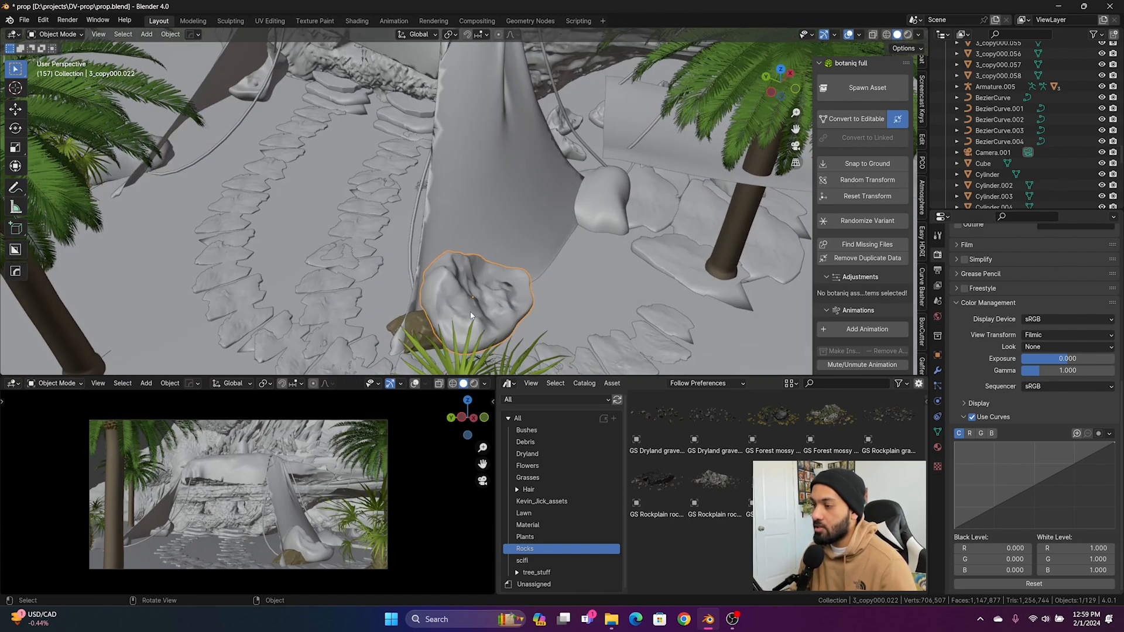
middle_drag(267, 255, 364, 155)
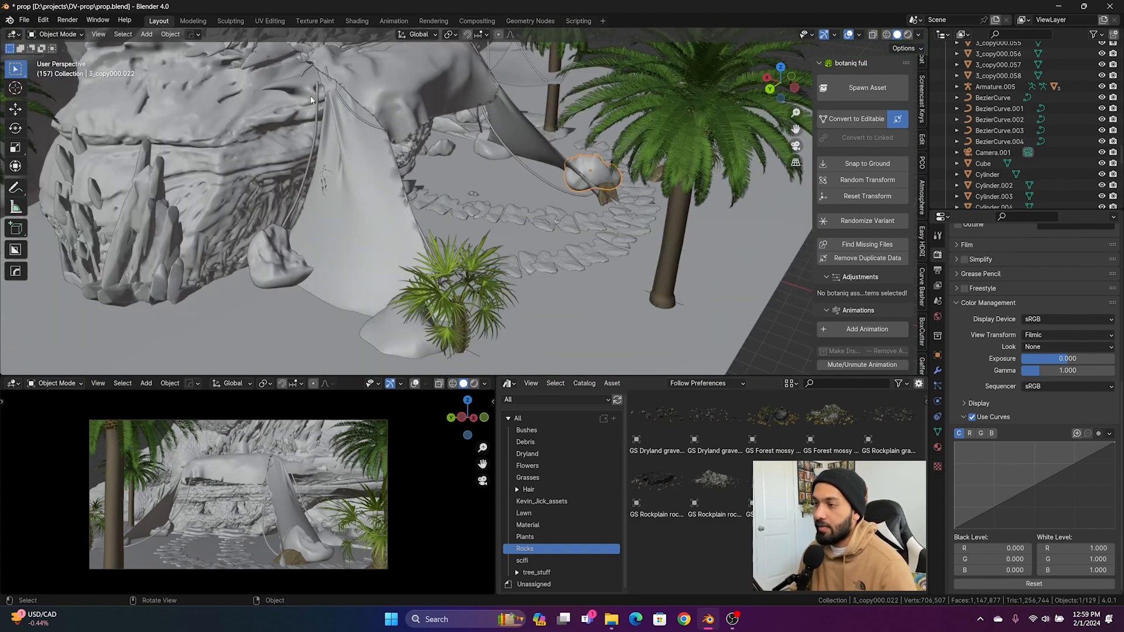
middle_drag(454, 204, 345, 202)
click(359, 287)
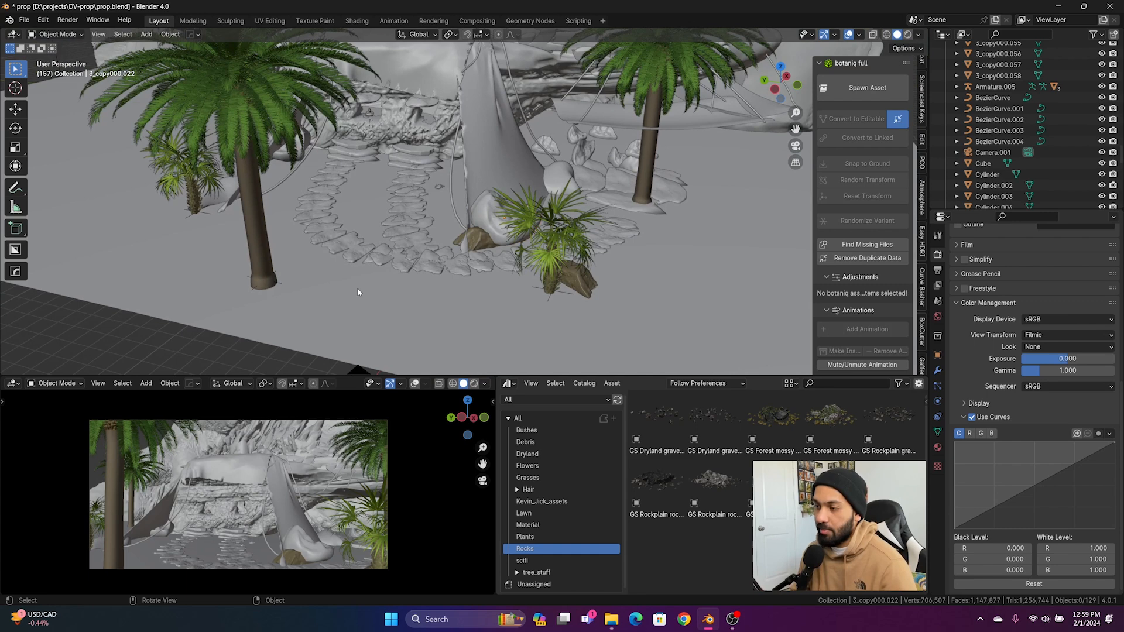
Add a Bezier curve to the scene
click(249, 344)
key(shift+a)
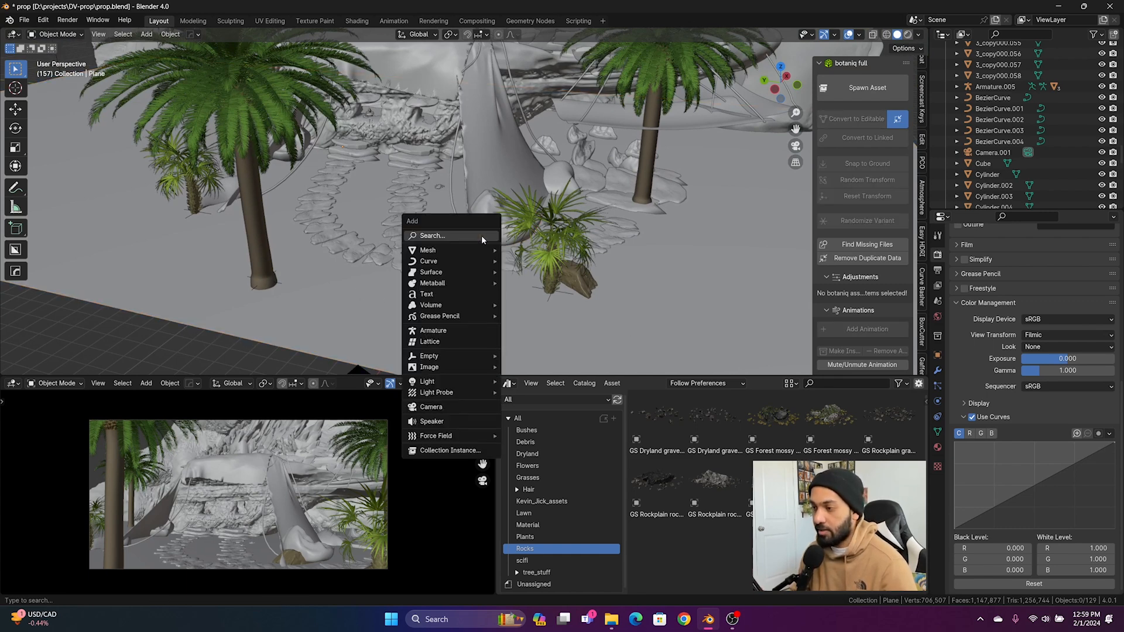
mouse_move(469, 253)
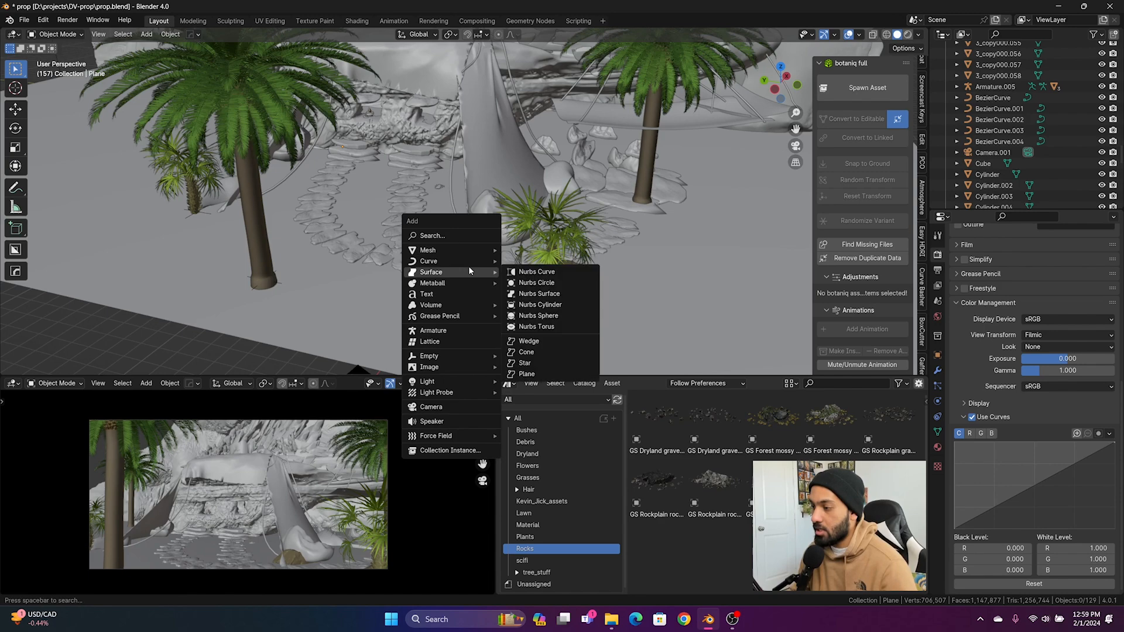
click(538, 261)
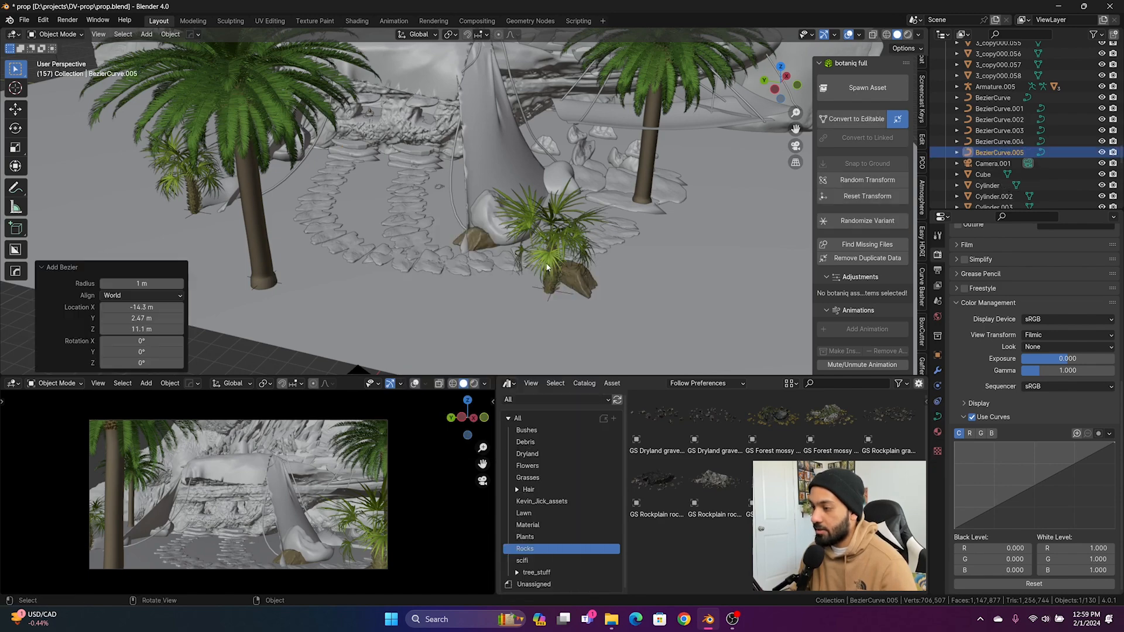
In Edit Mode, delete the new curve's default points and draw a freehand winding rope stroke across the top of the tarp
key(KP_Decimal)
middle_drag(563, 205, 449, 252)
key(Tab)
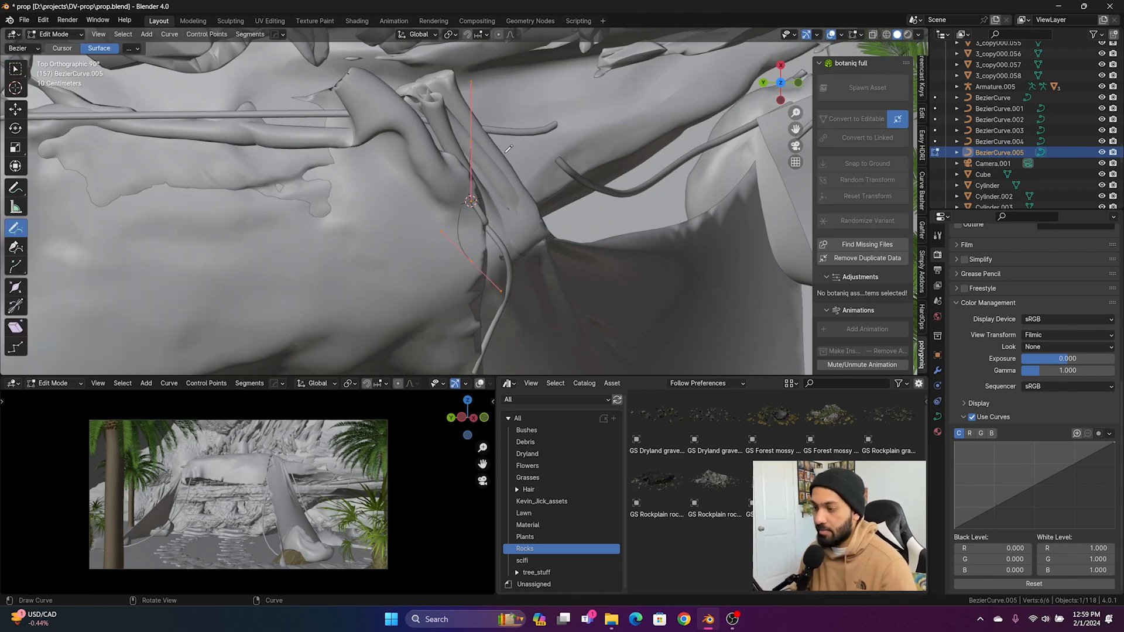
key(x)
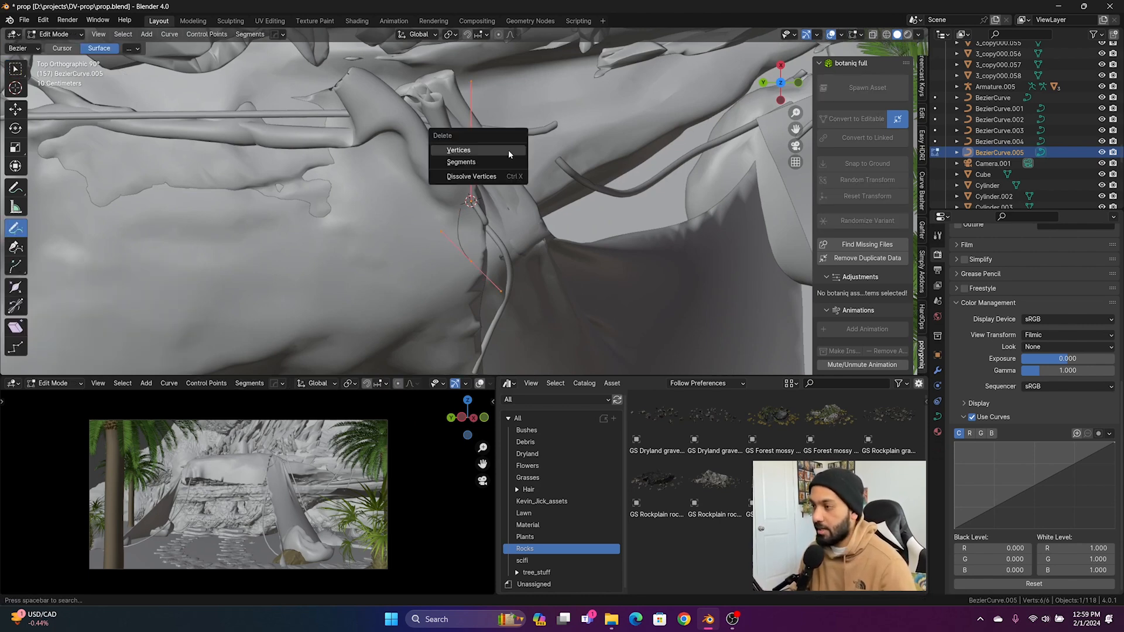
click(508, 150)
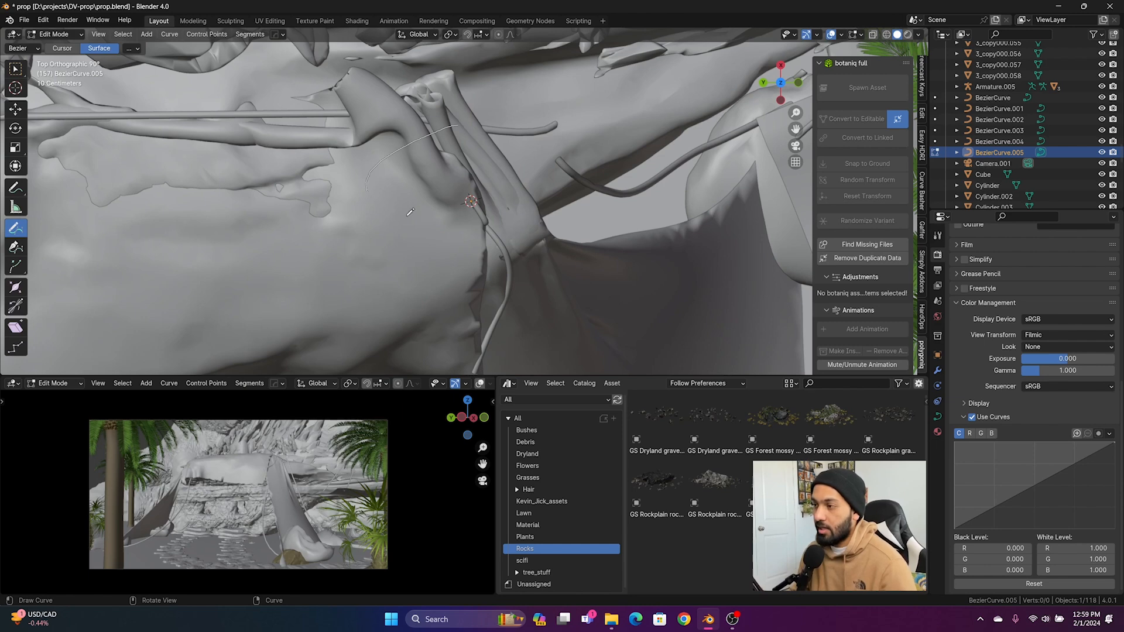
mouse_move(511, 235)
mouse_down()
mouse_move(497, 243)
mouse_move(181, 140)
mouse_move(196, 188)
mouse_up()
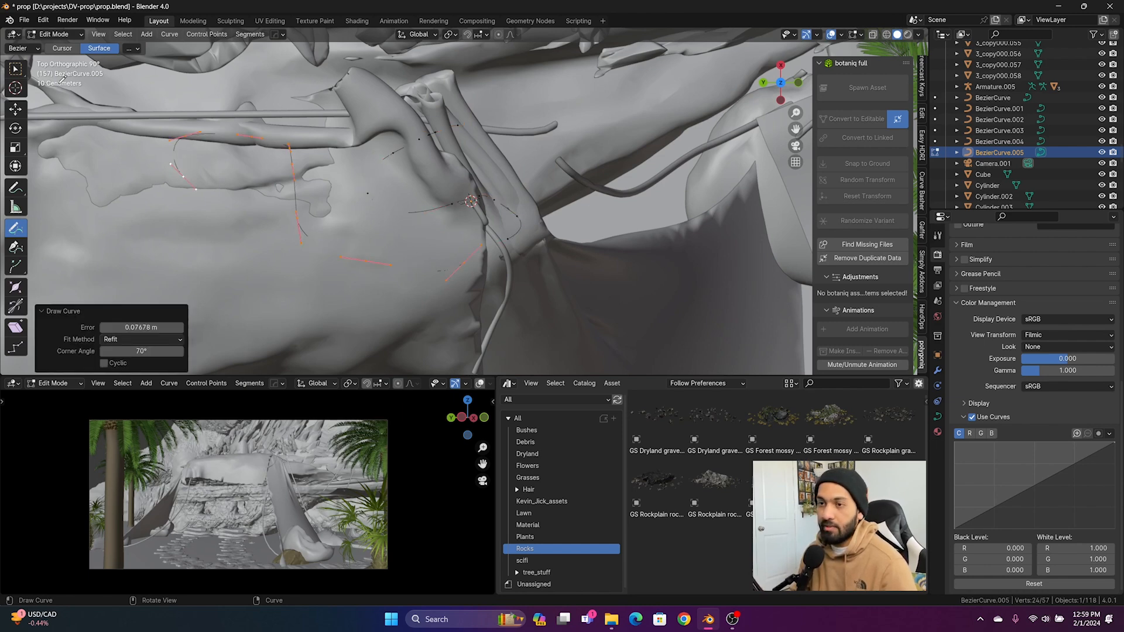
middle_drag(351, 197, 329, 175)
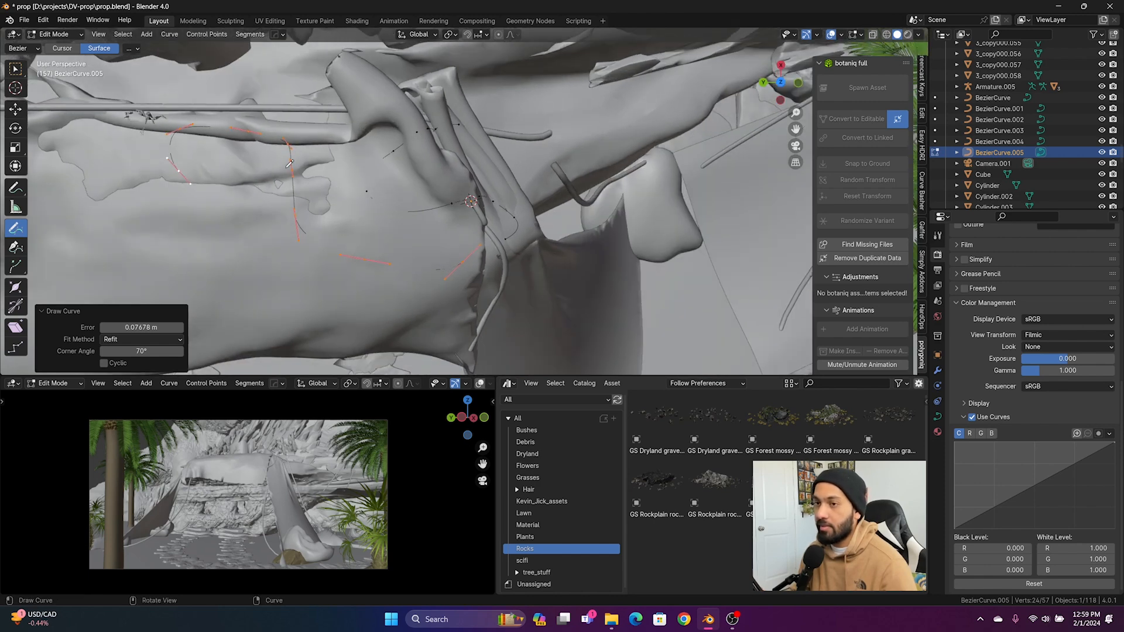
Rotate the rope curve's end point and raise the neighbouring points about 0.45 m along Z
click(16, 70)
middle_drag(146, 210, 147, 164)
drag(147, 164, 229, 210)
key(r)
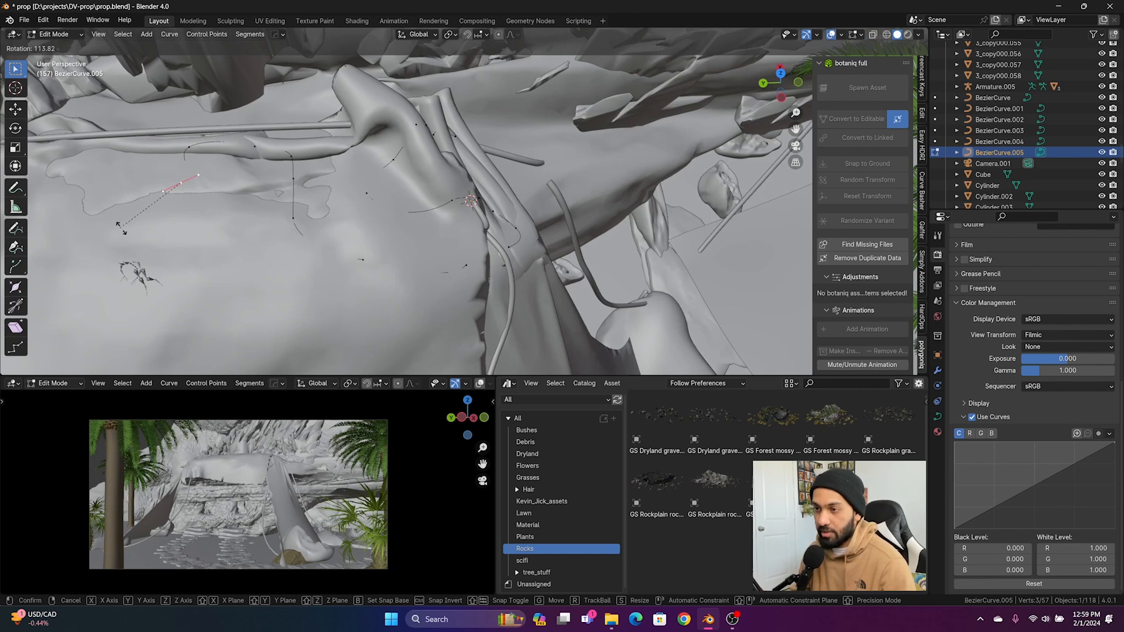
click(136, 234)
drag(239, 115, 322, 175)
key(g)
key(z)
click(345, 168)
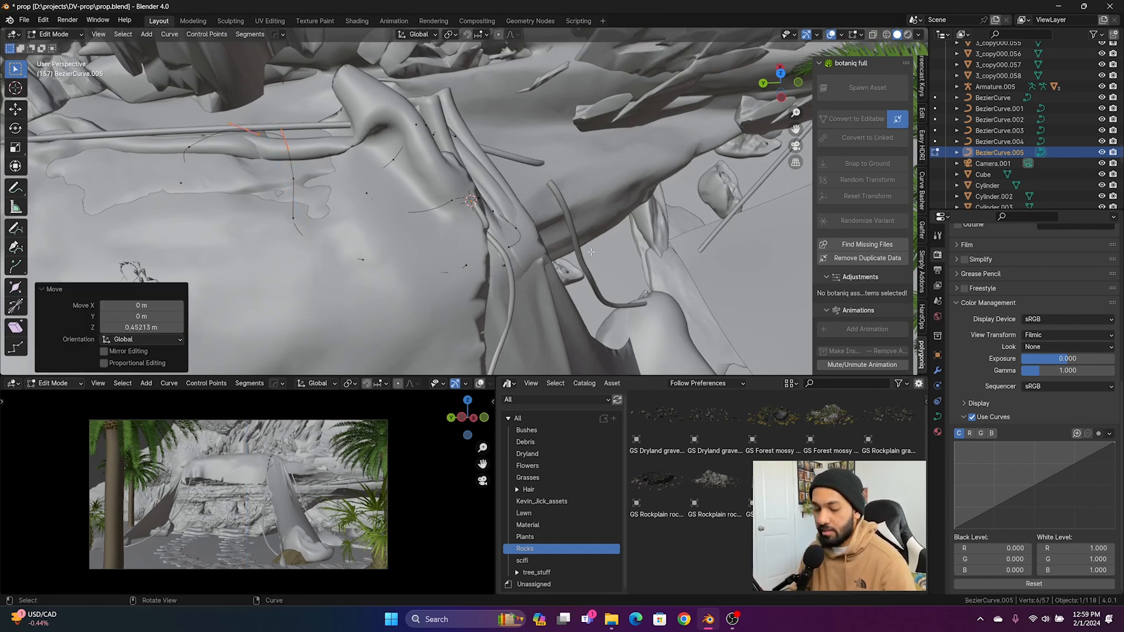
Set the rope curve's round bevel depth to 0.05 m and return to Object Mode
click(937, 418)
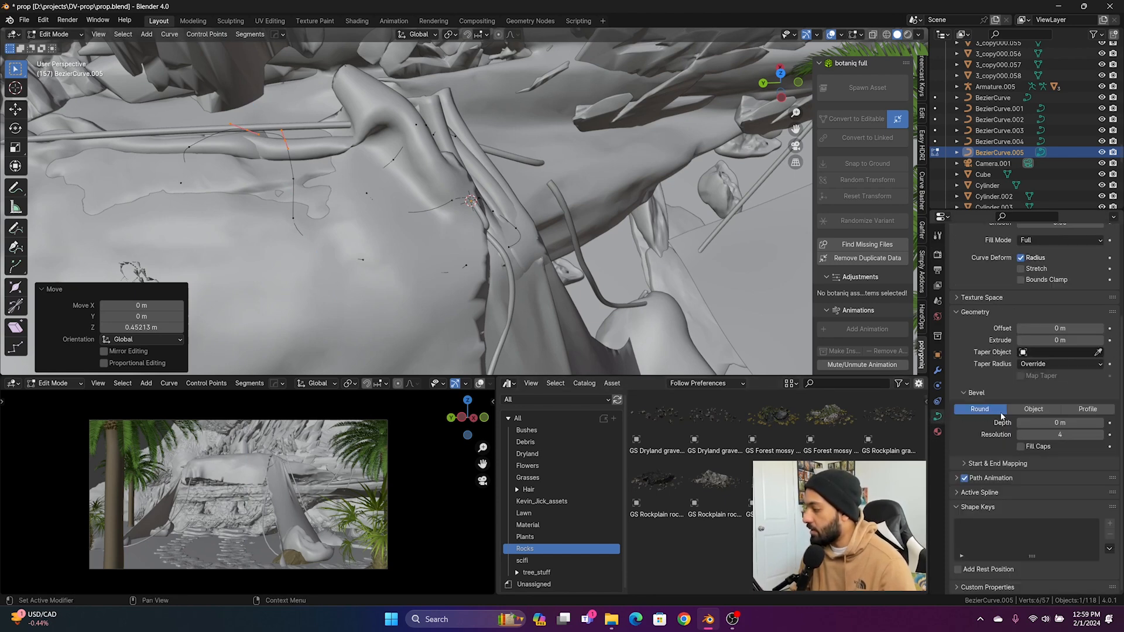
click(1061, 423)
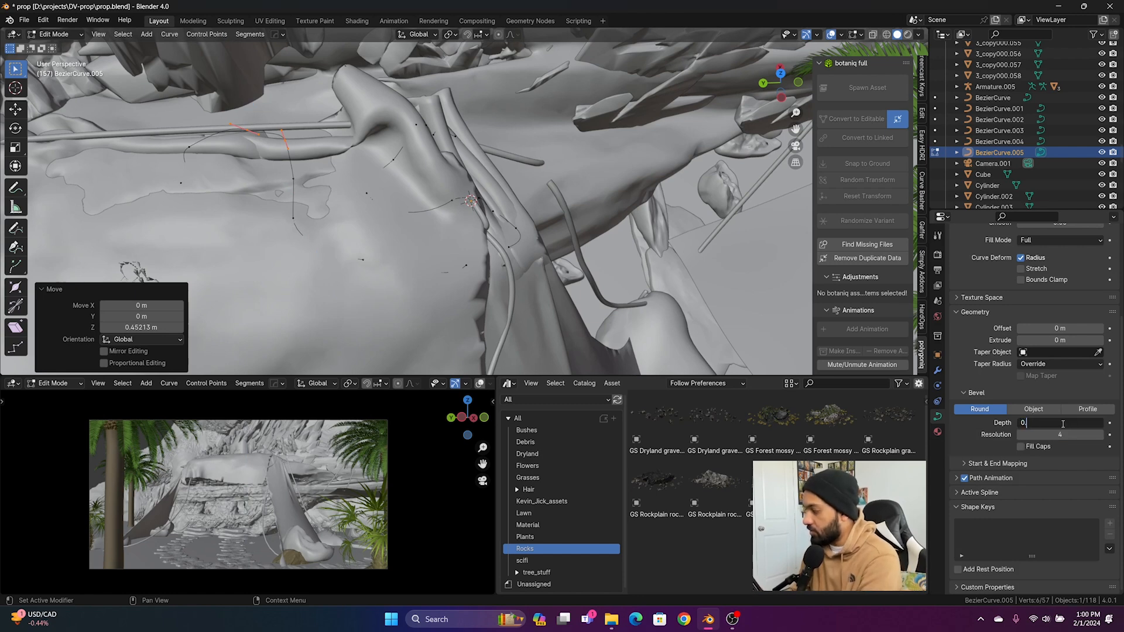
key(Return)
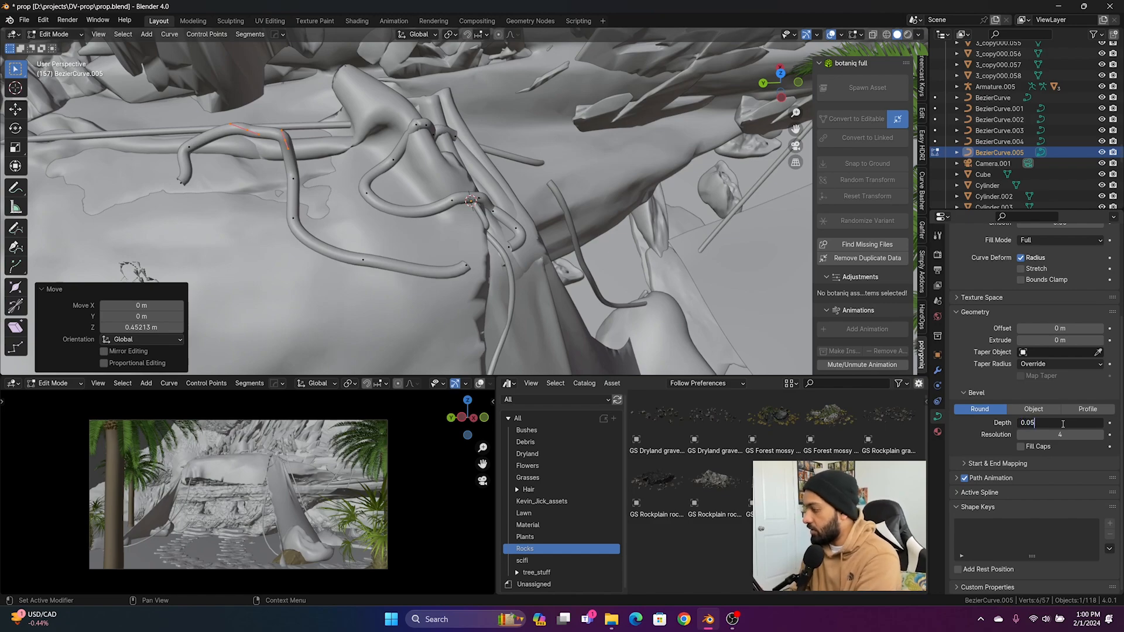
key(Return)
middle_drag(556, 223, 415, 161)
key(Tab)
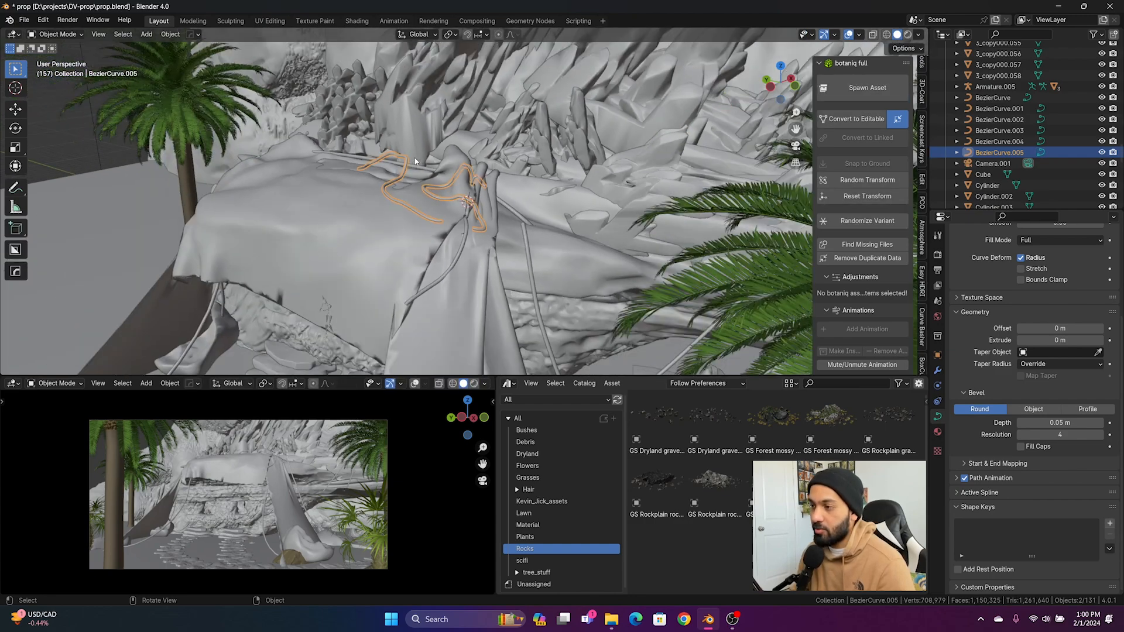
Move the palm tree standing on the side stone slabs about -2.01 m along the X axis
scroll(415, 161, down, 2)
click(108, 119)
middle_drag(469, 211, 501, 191)
middle_drag(620, 200, 549, 211)
middle_drag(541, 265, 526, 239)
click(437, 264)
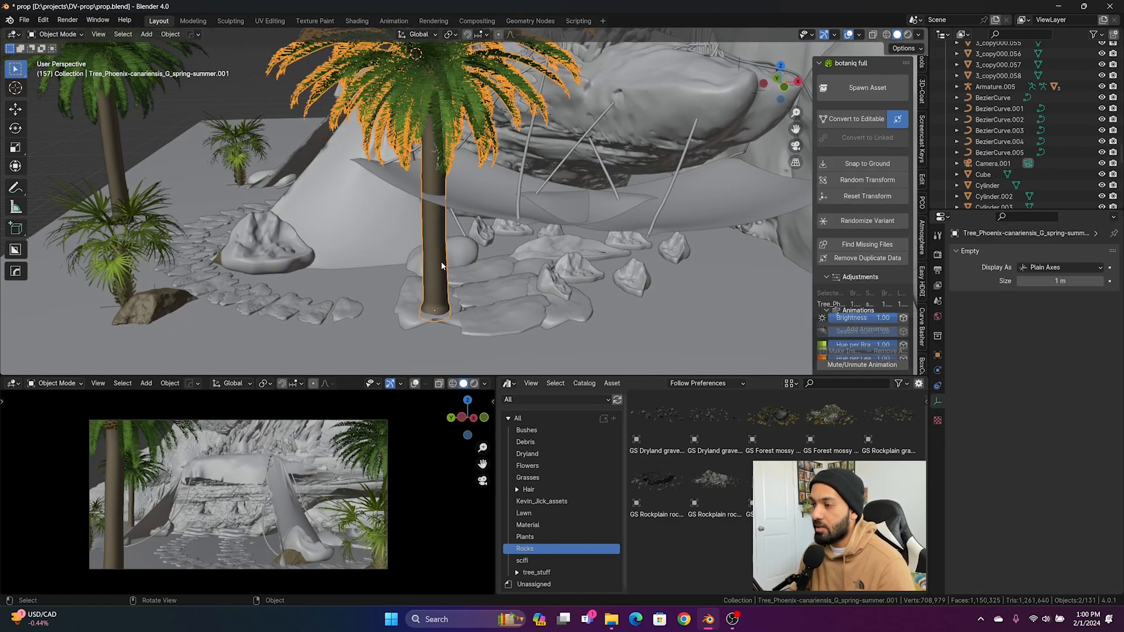
key(g)
key(x)
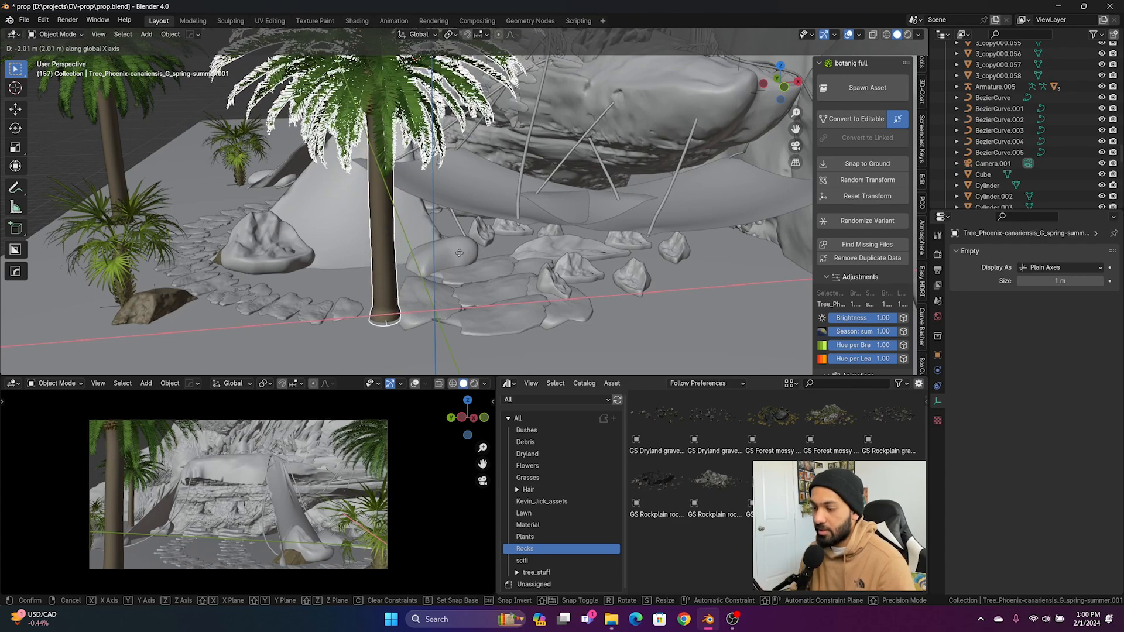
click(466, 251)
Examine the scene layout around the palms, tarp rock and stone path, selecting a section of the path
middle_drag(466, 251, 560, 198)
scroll(545, 252, down, 5)
scroll(465, 223, up, 4)
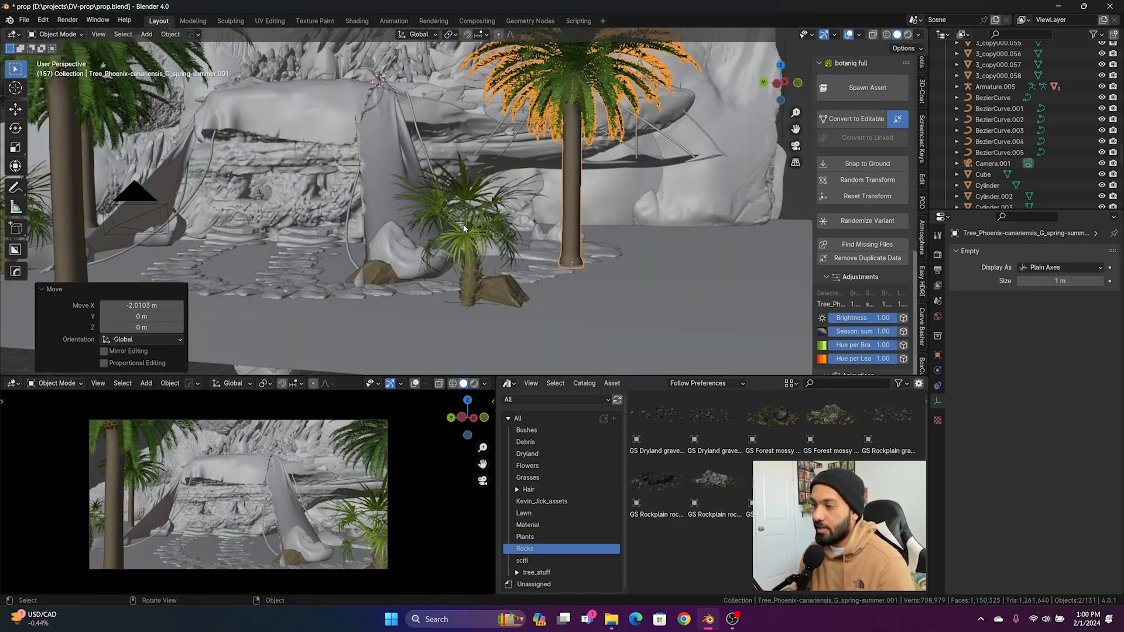
middle_drag(464, 222, 444, 225)
click(380, 207)
middle_drag(379, 207, 415, 177)
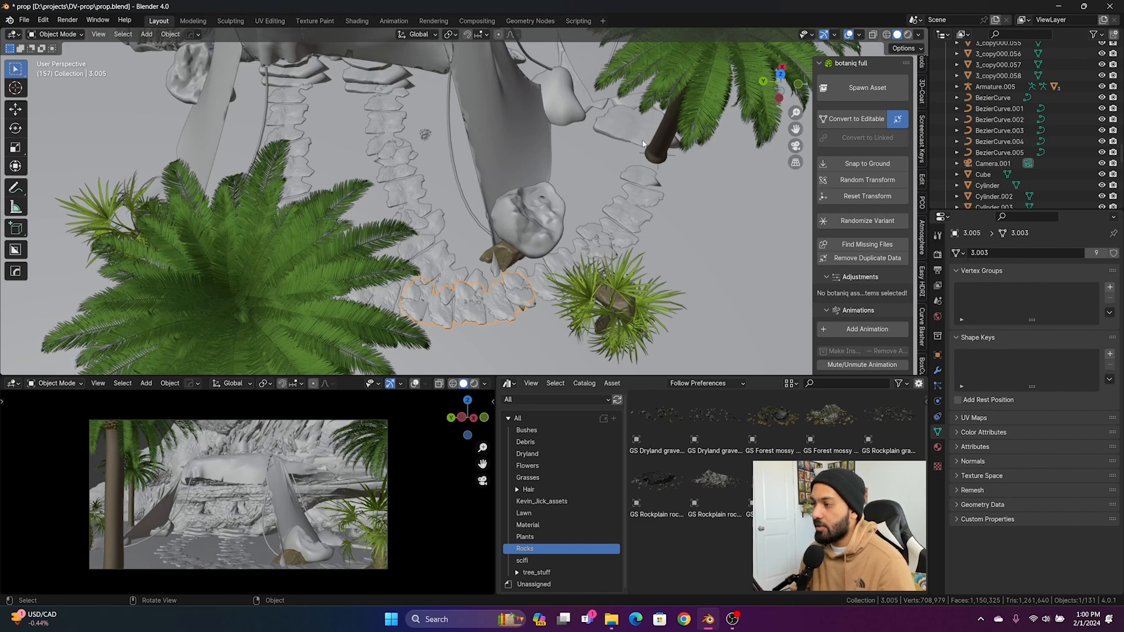
middle_drag(547, 262, 419, 213)
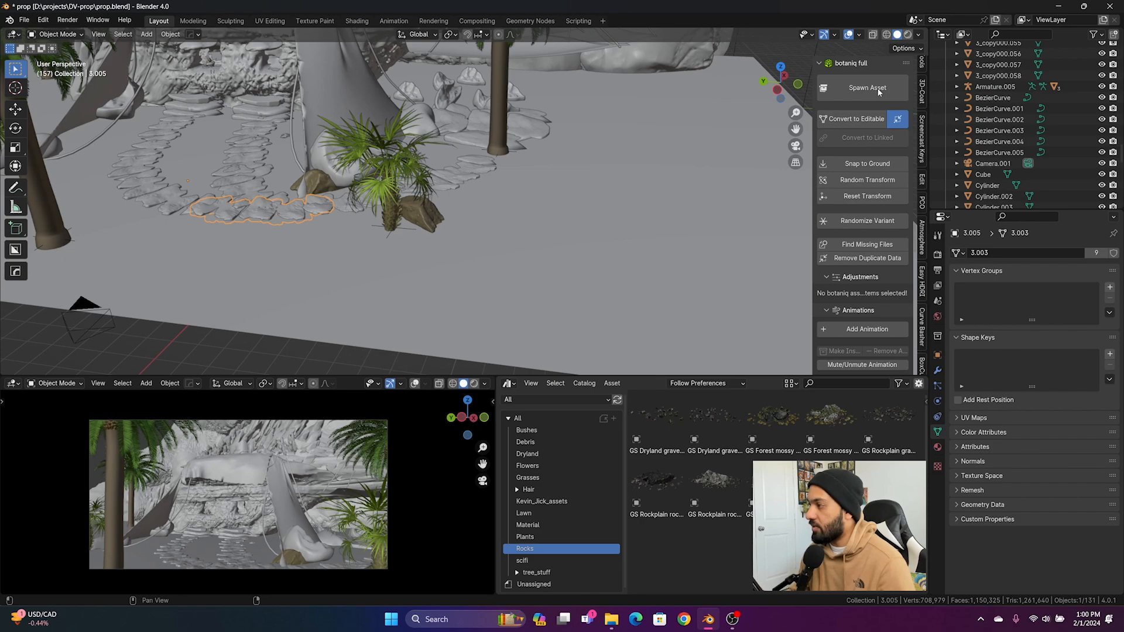
scroll(495, 228, down, 3)
middle_drag(495, 228, 467, 231)
Try placing a linked duplicate of the main carved rock beside the tall background rocks
click(468, 233)
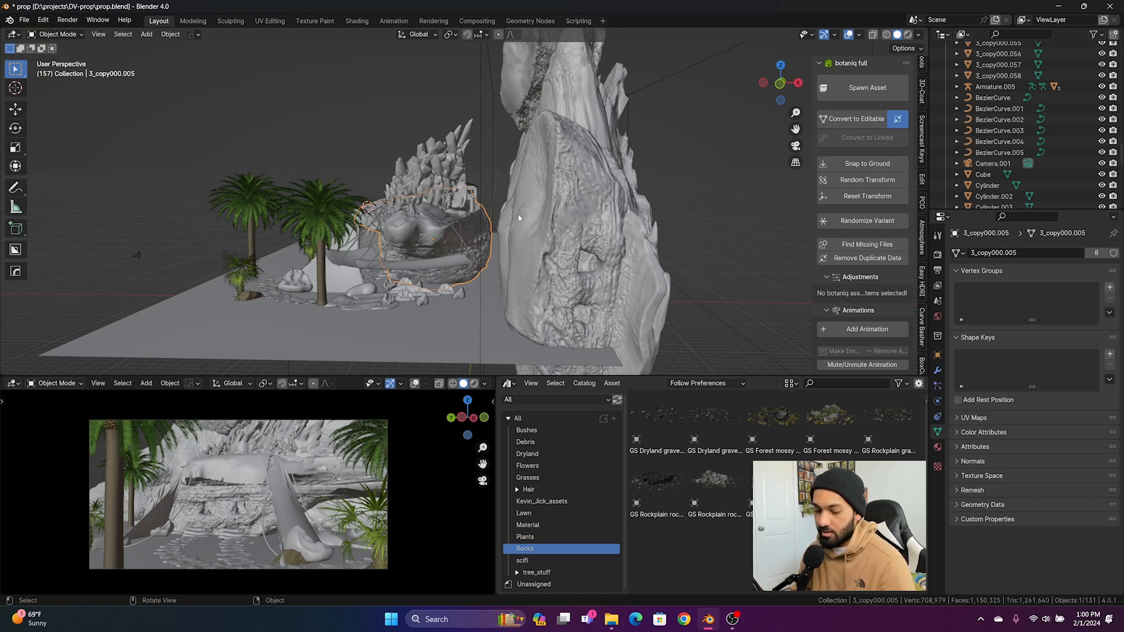
key(alt+d)
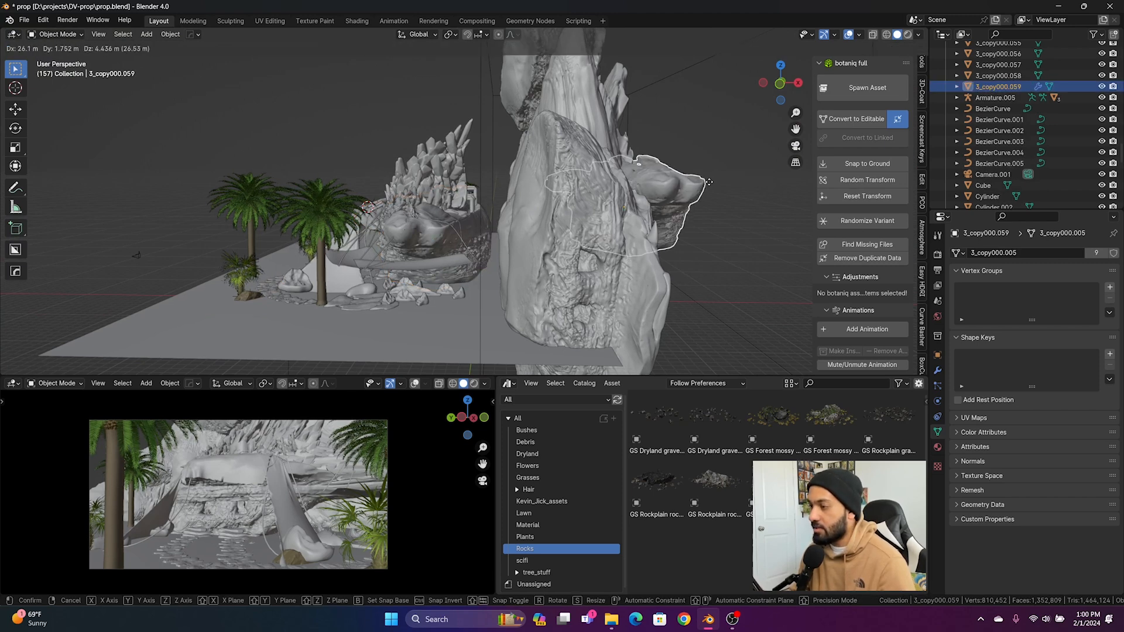
click(710, 186)
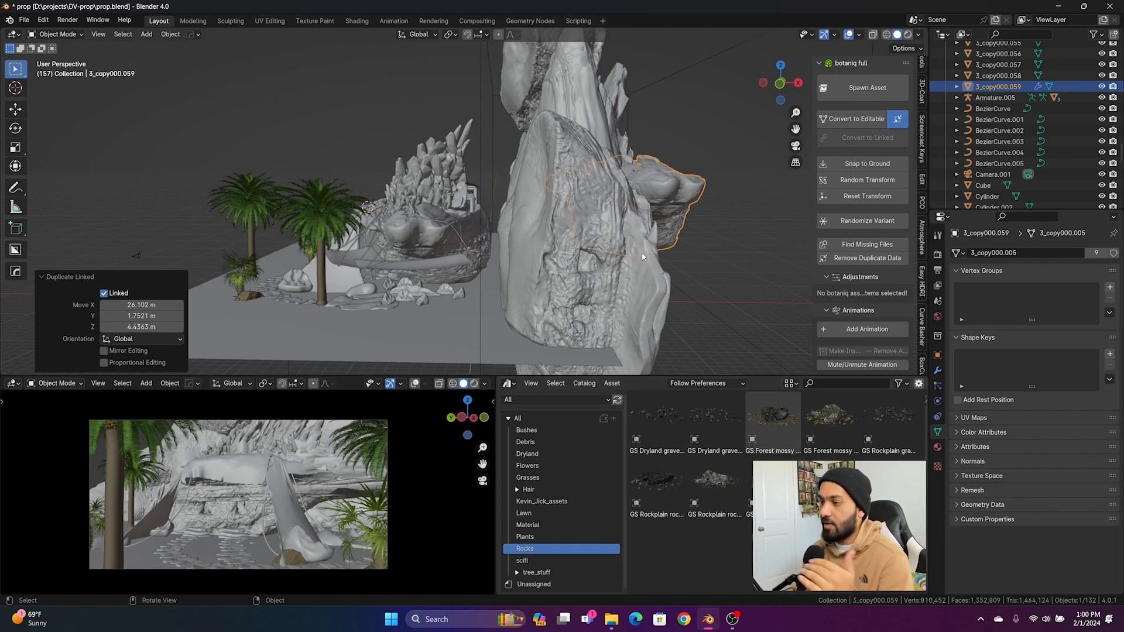
key(ctrl+z)
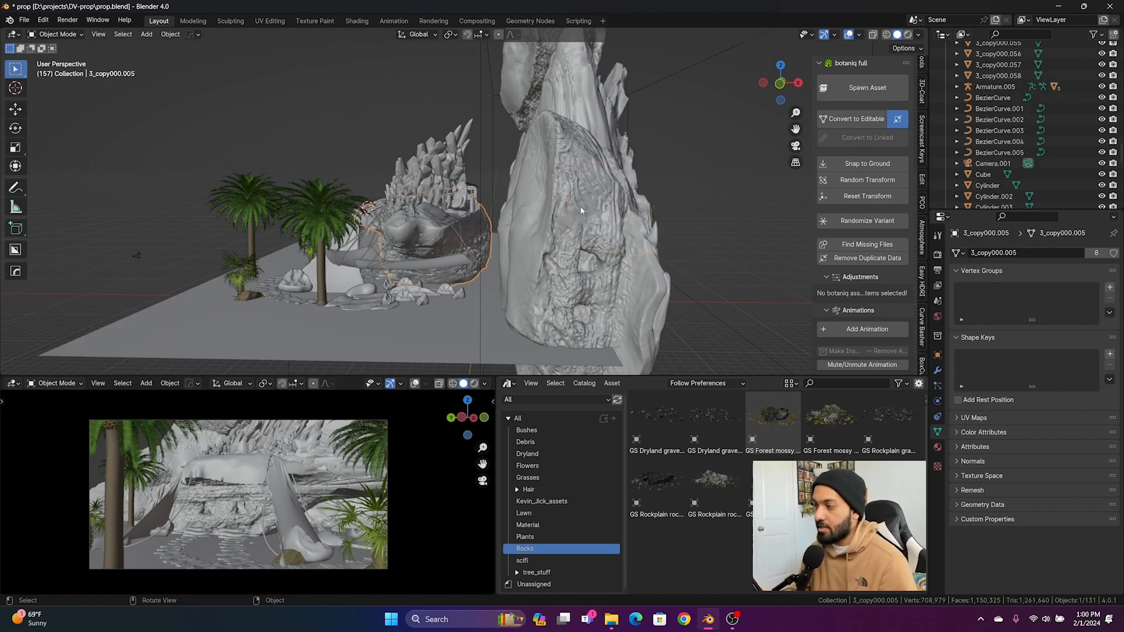
Select the wireframe cube enclosing the background rocks and show the camera viewport in rendered shading
middle_drag(331, 129, 416, 159)
scroll(462, 135, down, 5)
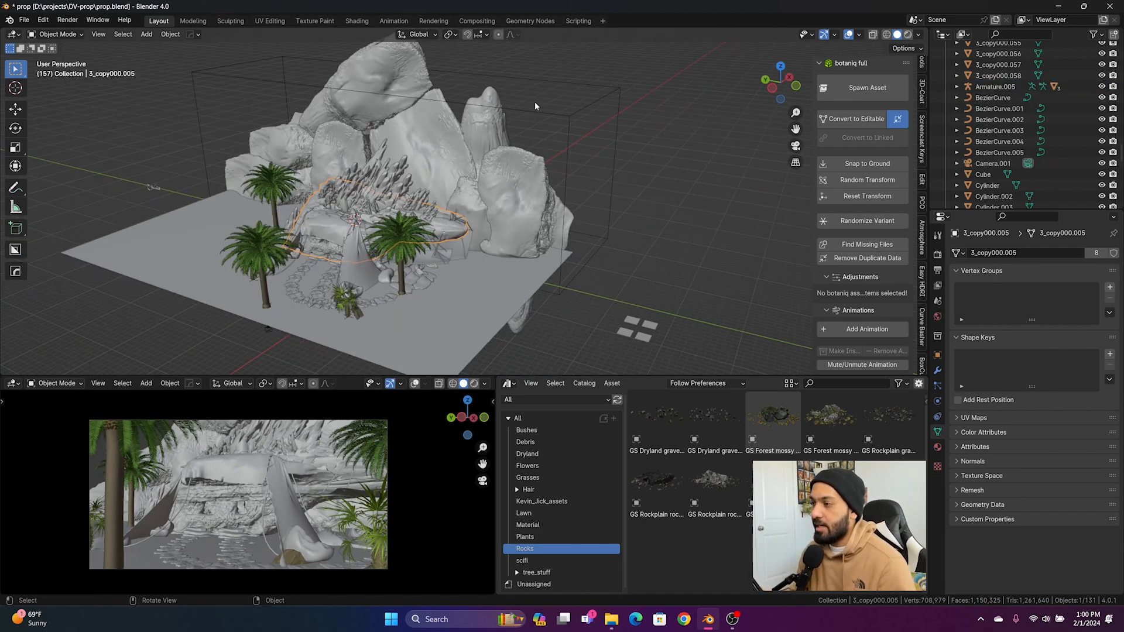
click(579, 109)
middle_drag(531, 153, 548, 130)
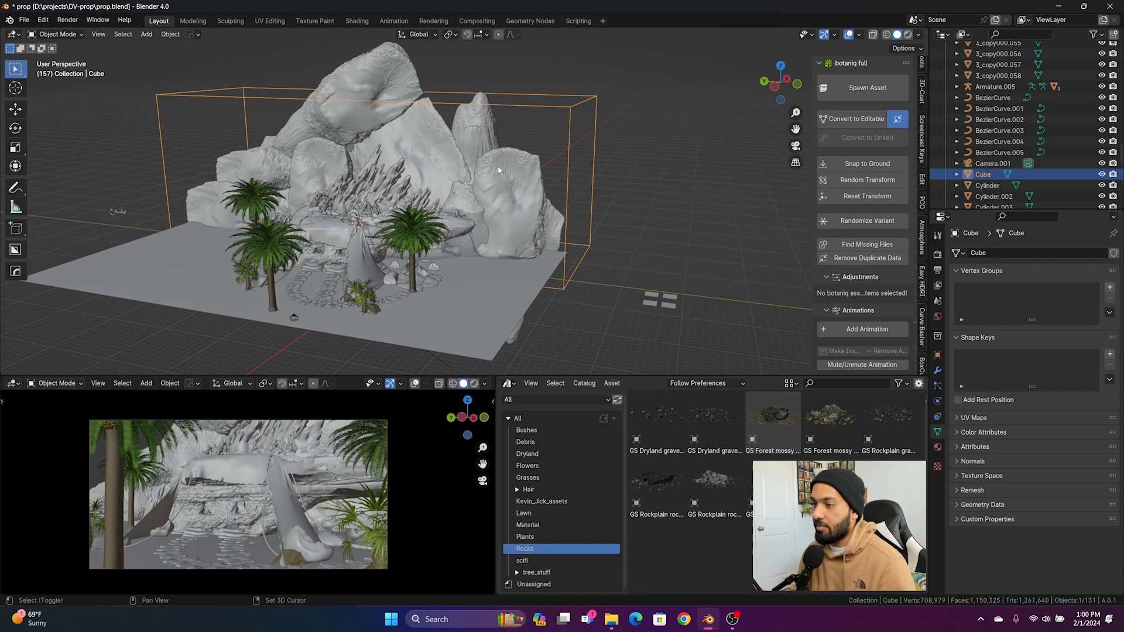
shift+middle_drag(495, 166, 554, 133)
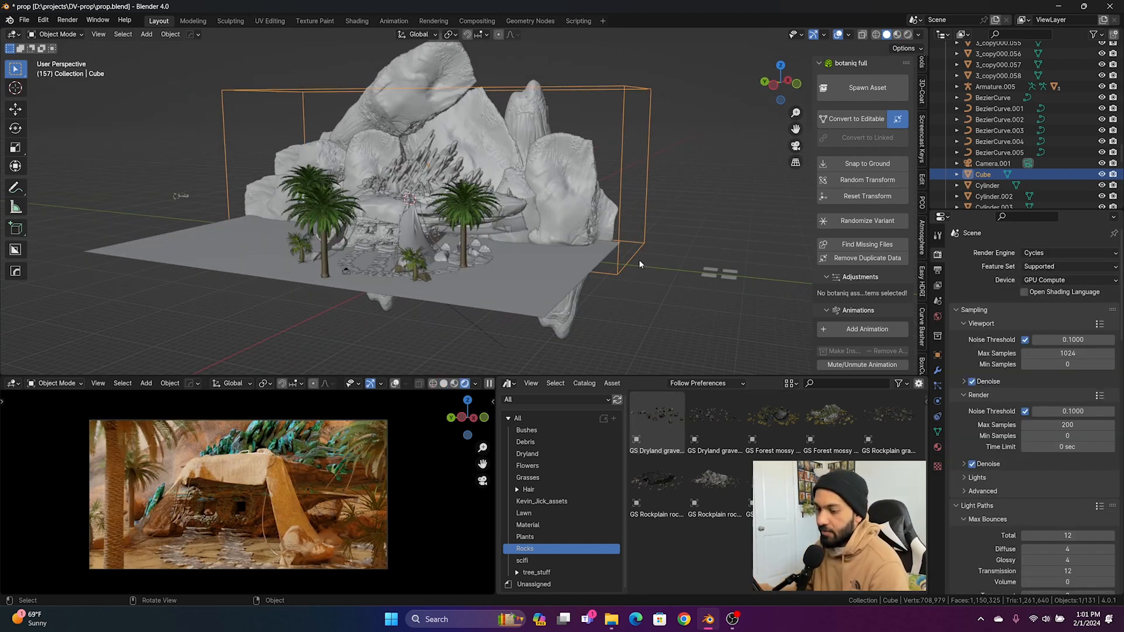
Select the sun light below the ground plane
click(490, 337)
scroll(490, 338, down, 2)
middle_drag(545, 336, 561, 325)
Change the Asset Browser area to a Shader Editor and display the World shader nodes
click(509, 383)
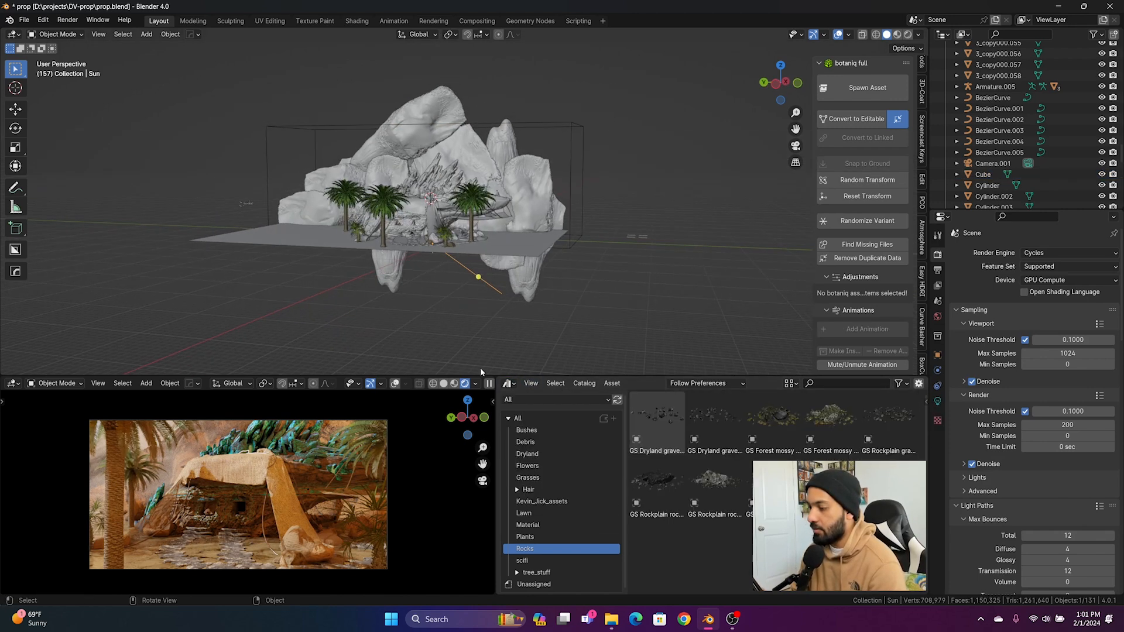
click(509, 385)
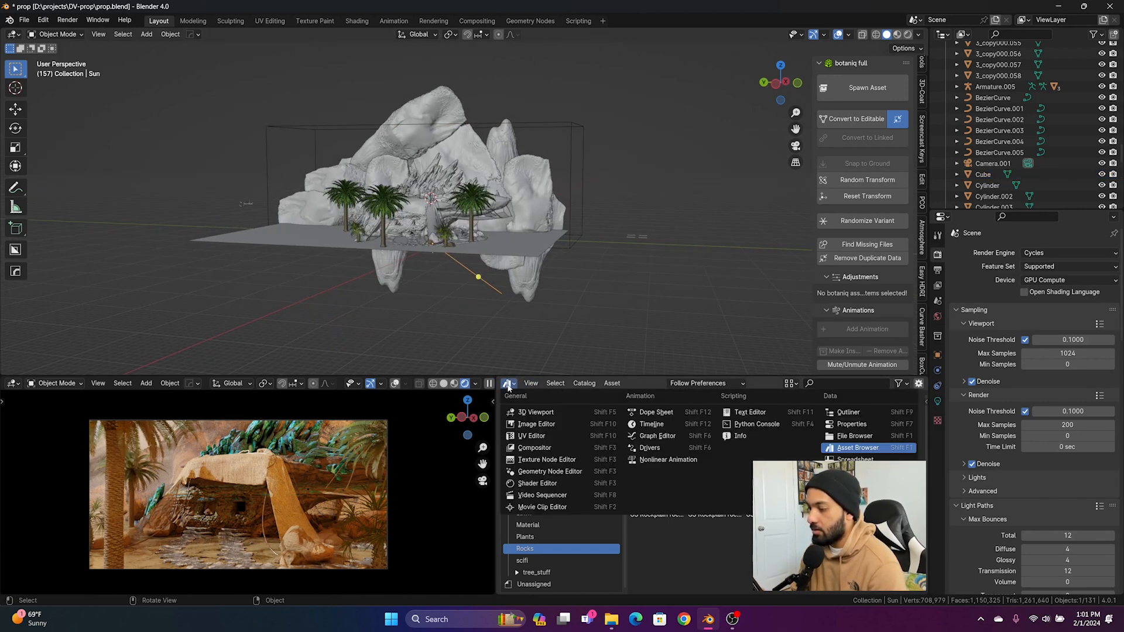
click(546, 485)
click(540, 385)
click(551, 423)
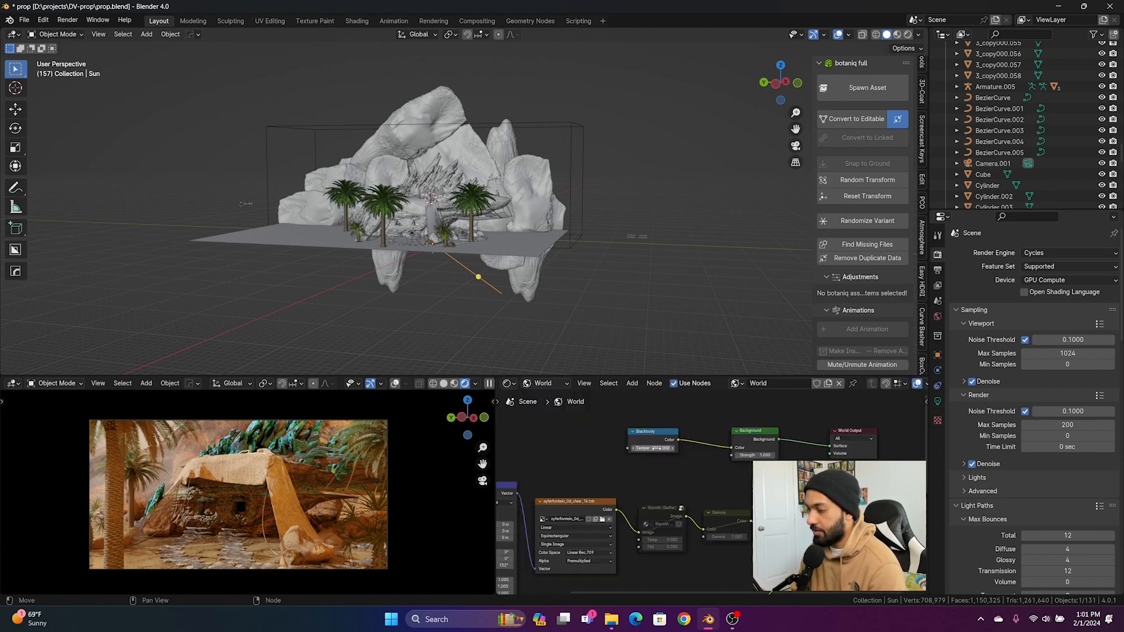
scroll(655, 484, down, 8)
middle_drag(658, 477, 695, 437)
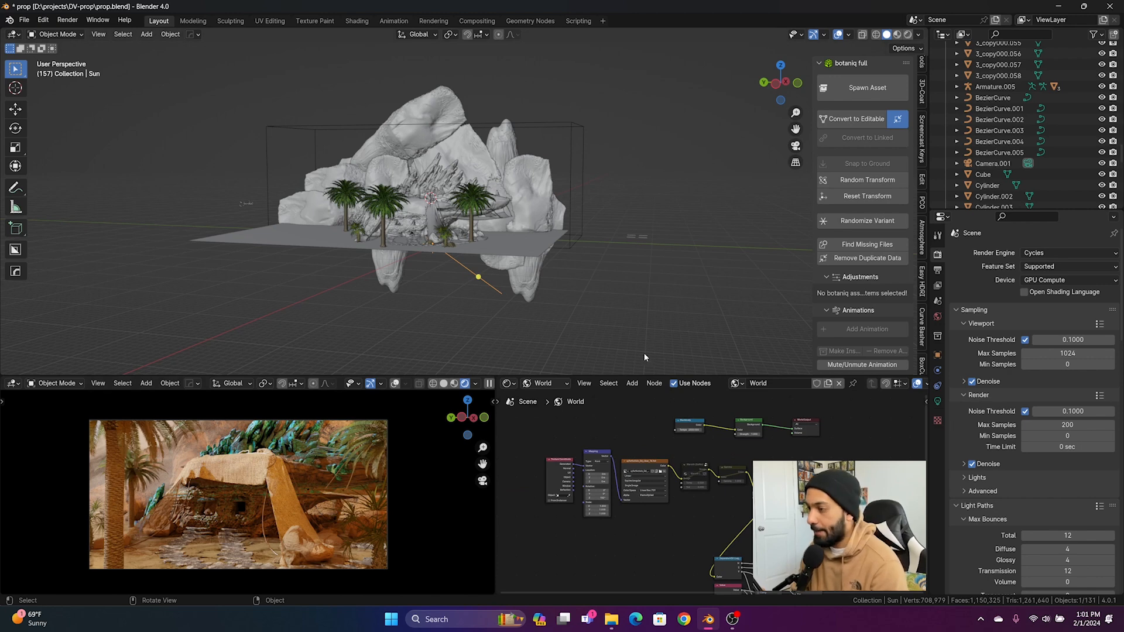
Take the rendered viewport out of camera view, enlarge it and inspect the whole lit scene
middle_drag(644, 354, 580, 130)
key(KP_0)
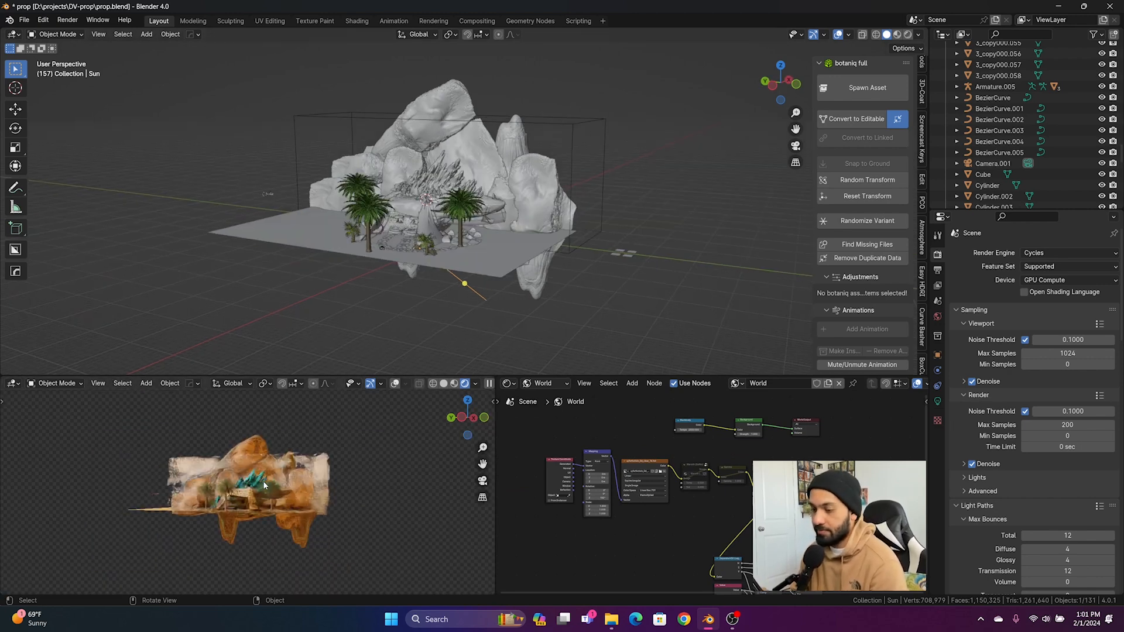
scroll(318, 506, up, 3)
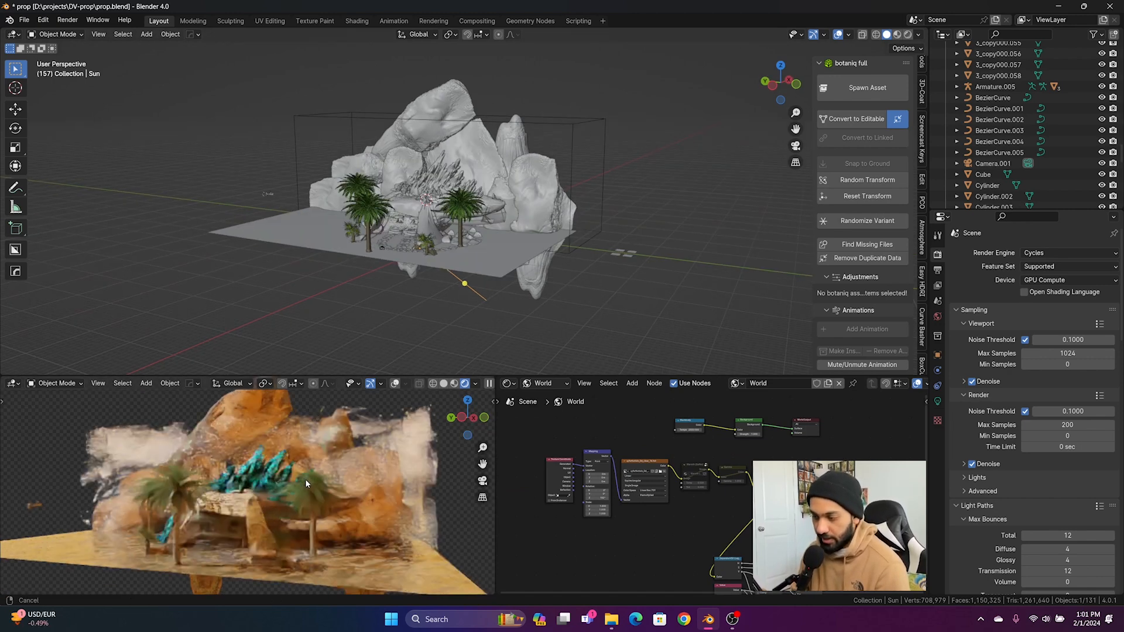
scroll(305, 479, down, 2)
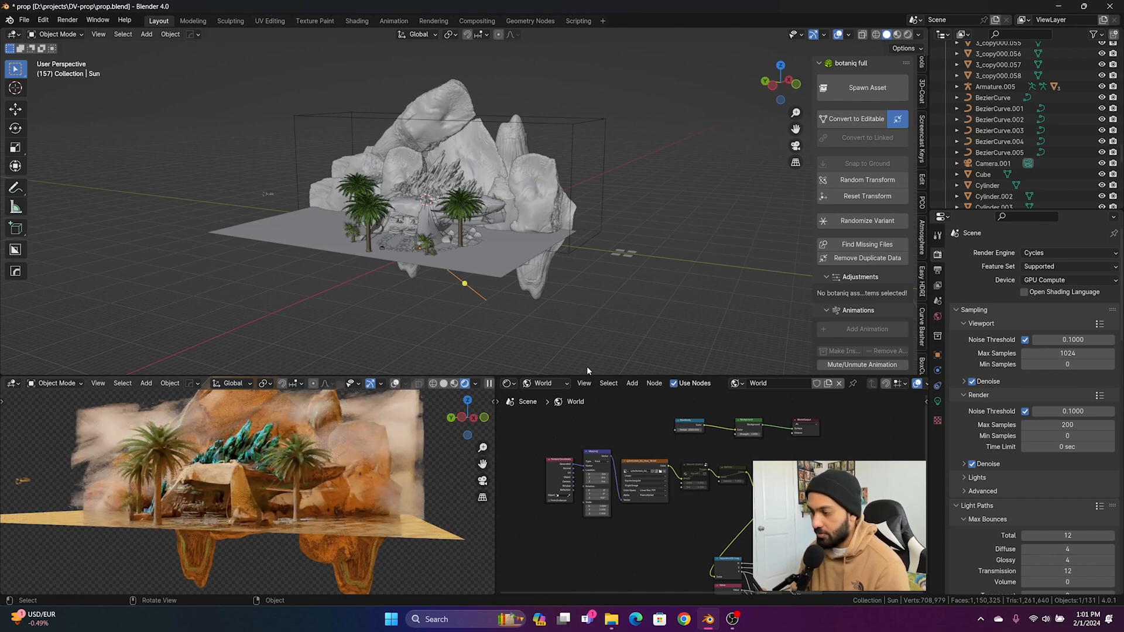
drag(586, 375, 585, 273)
middle_drag(410, 401, 384, 405)
Switch the Shader Editor to Object shaders and select the enclosing cube to show its volume material nodes
click(536, 279)
click(545, 303)
click(573, 88)
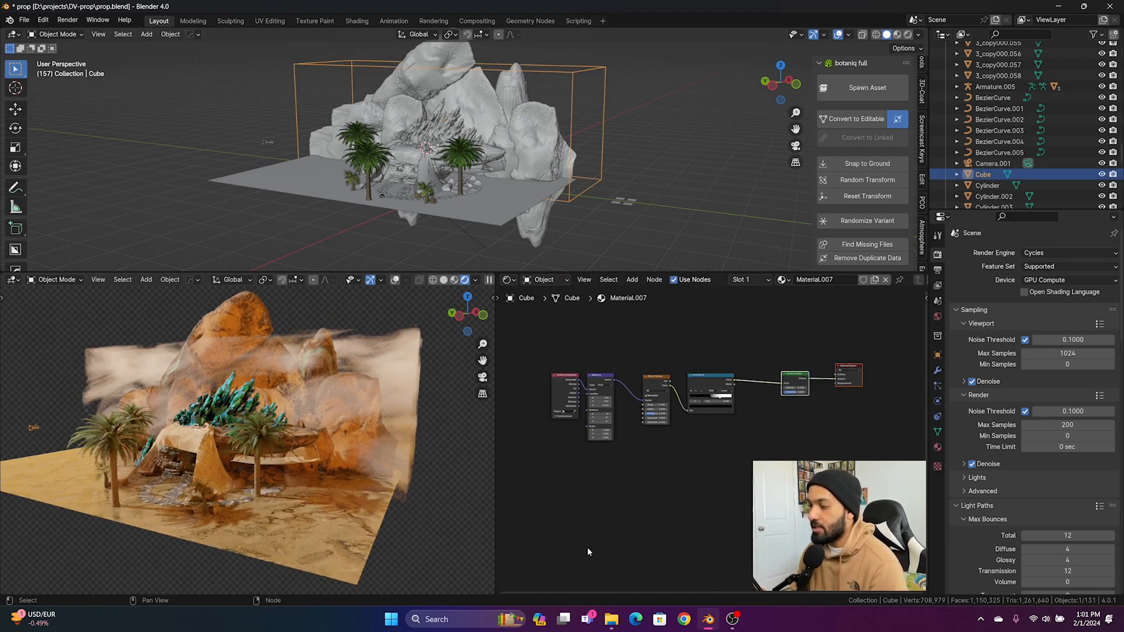
scroll(628, 518, up, 7)
middle_drag(661, 443, 714, 500)
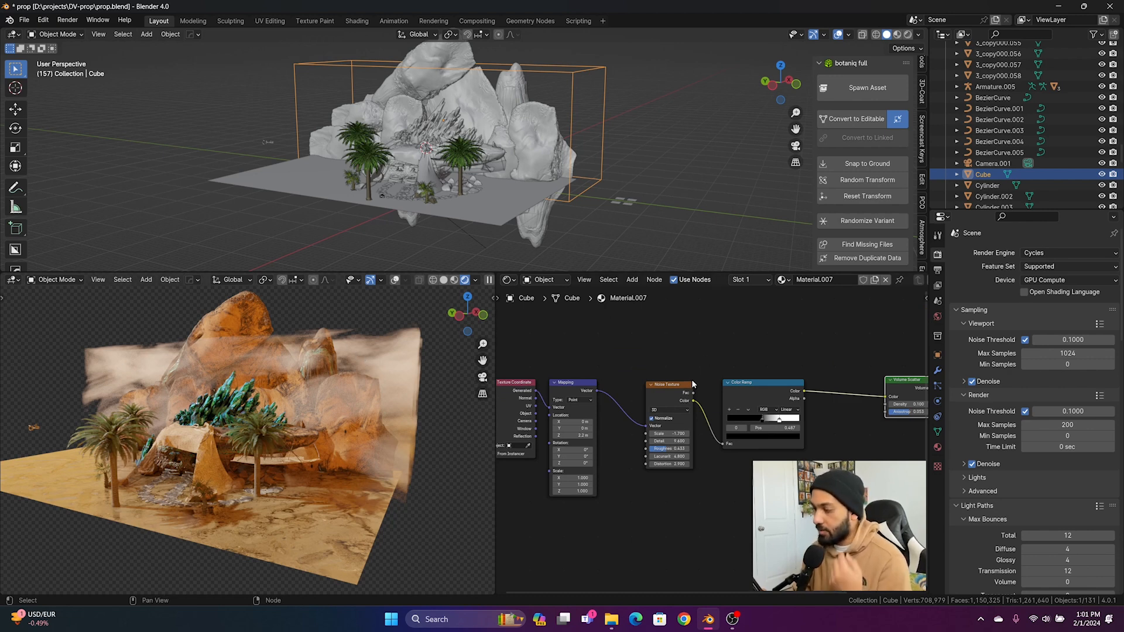
scroll(662, 403, down, 1)
Preview the cube material's Noise Texture, Color Ramp and Volume Scatter nodes in turn
ctrl+shift+click(662, 404)
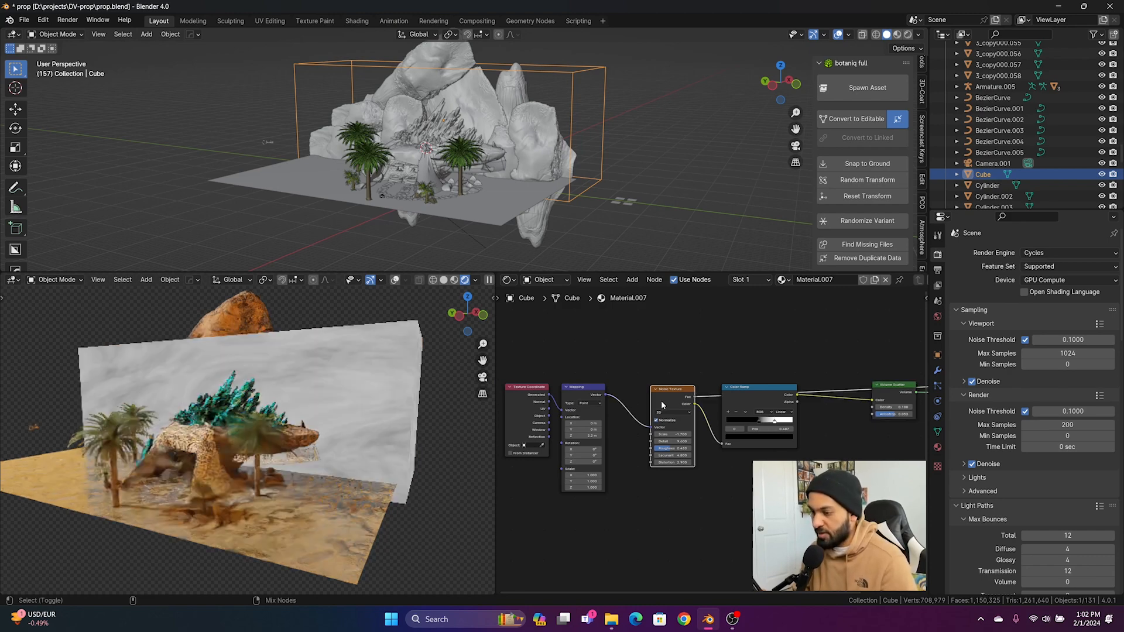
ctrl+shift+click(751, 405)
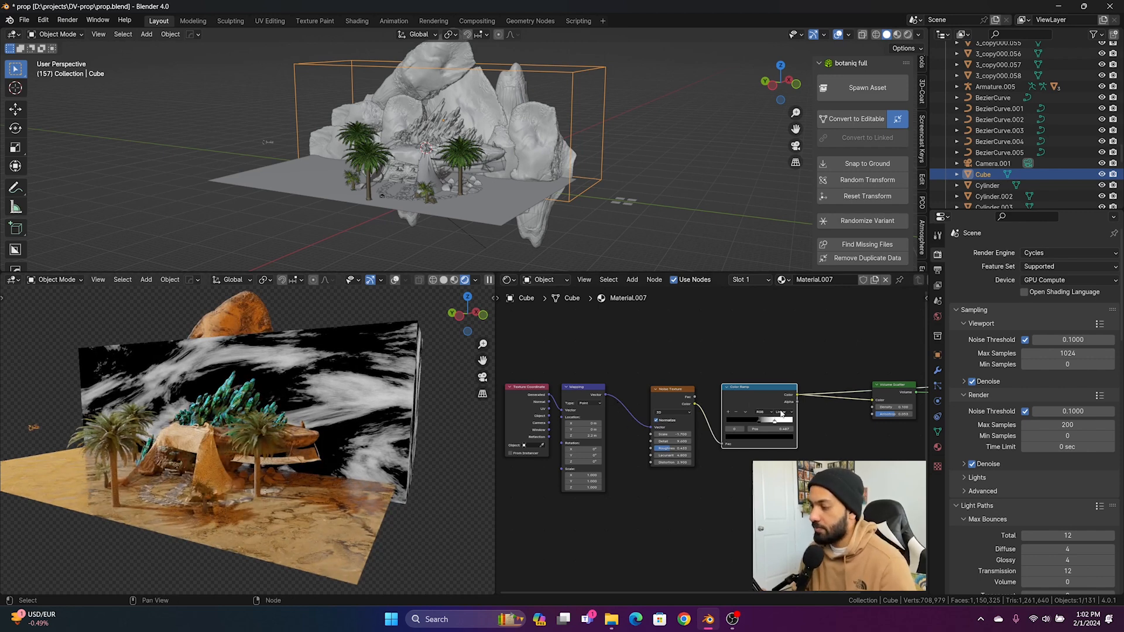
ctrl+shift+click(894, 390)
middle_drag(768, 475, 631, 479)
ctrl+shift+click(857, 400)
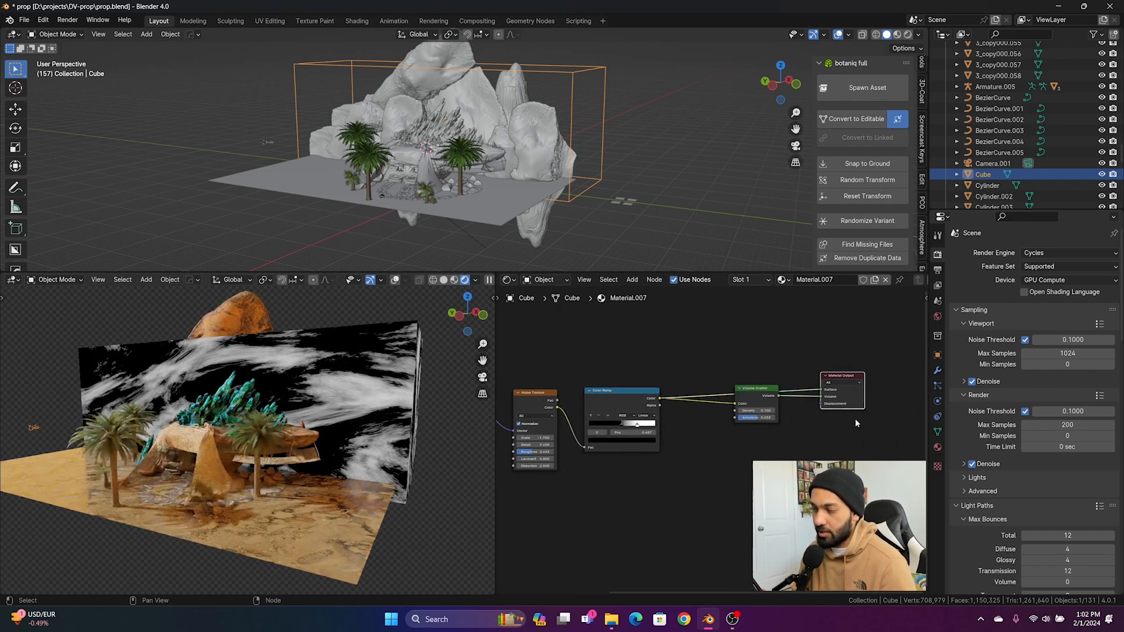
ctrl+shift+click(758, 392)
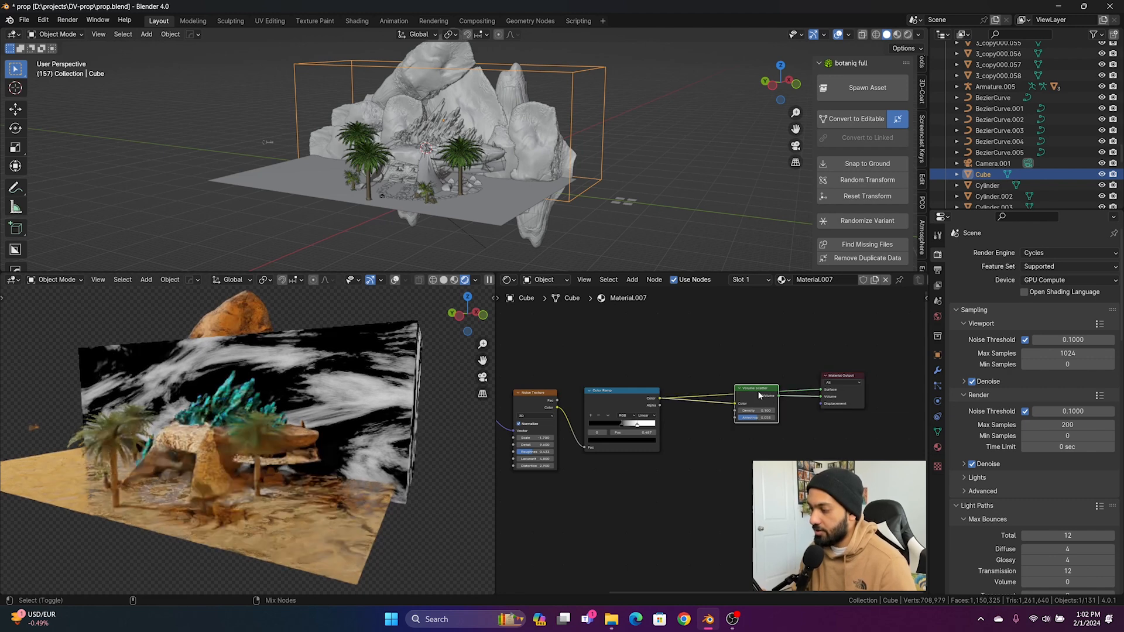